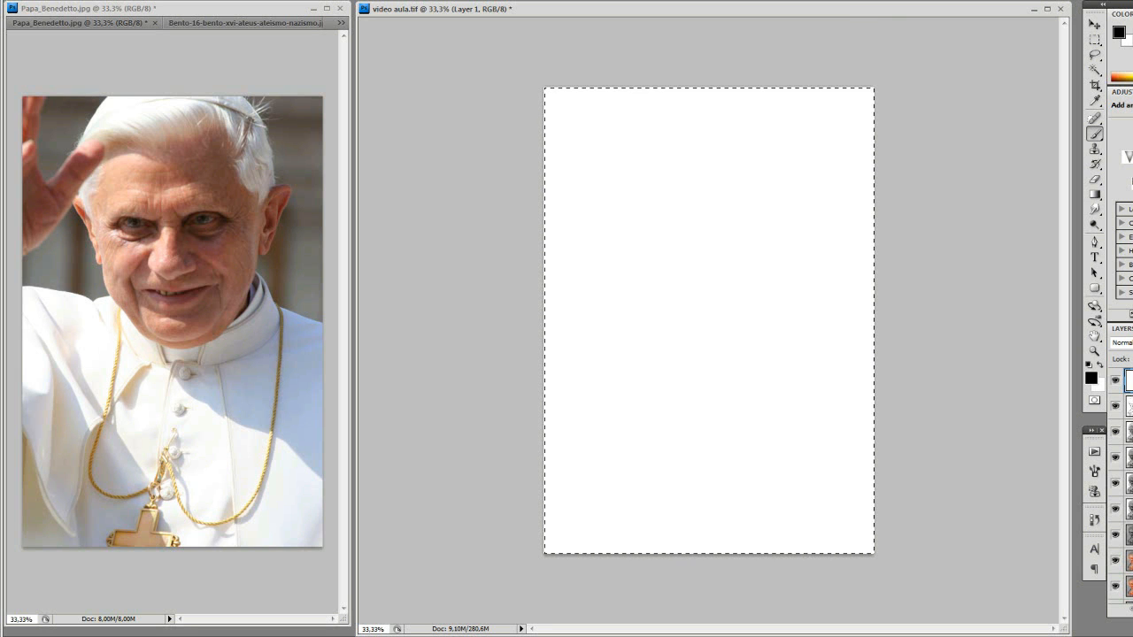
Deselect the canvas area and compare the two reference photos, Papa_Benedetto.jpg and Bento-16-bento-xvi-ateus-ateismo-nazismo.jpg
key(ctrl+d)
click(230, 25)
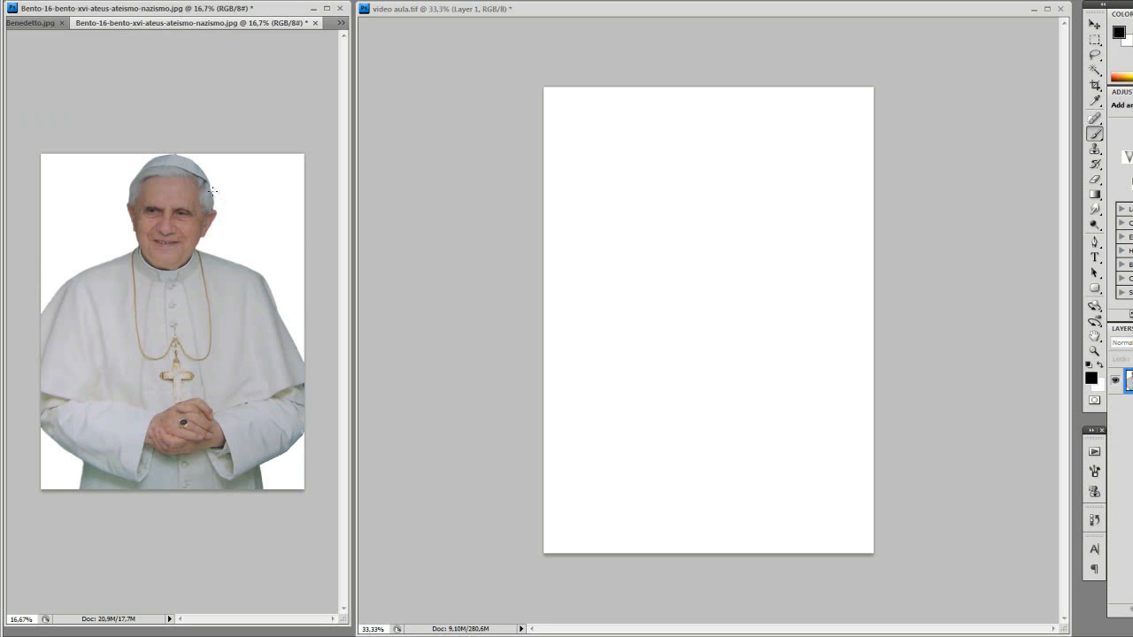
click(29, 24)
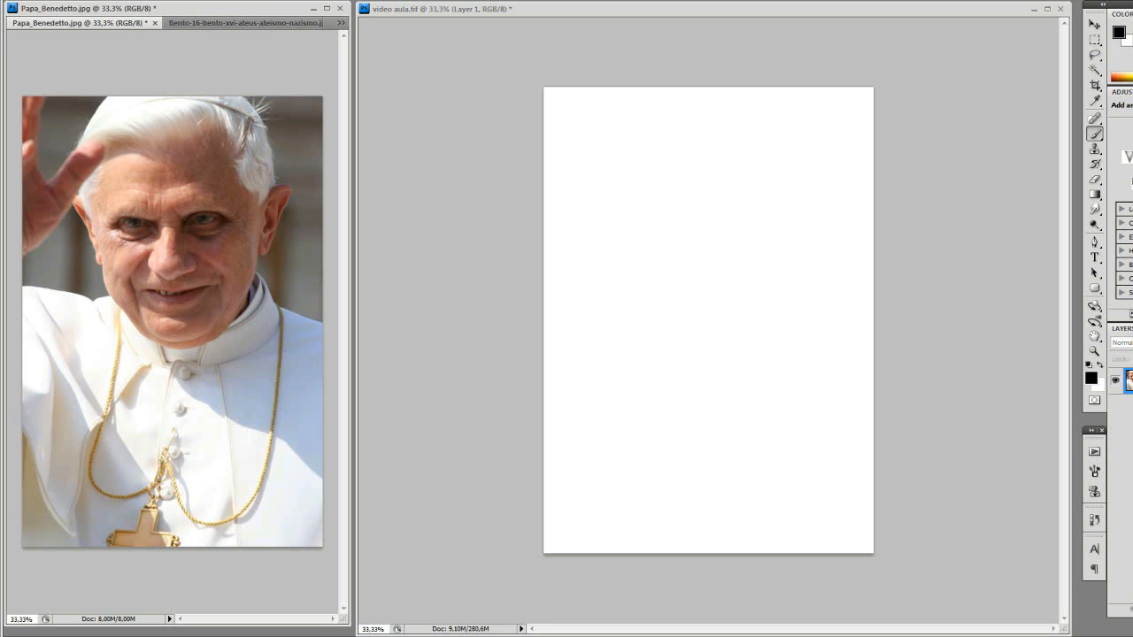
click(214, 24)
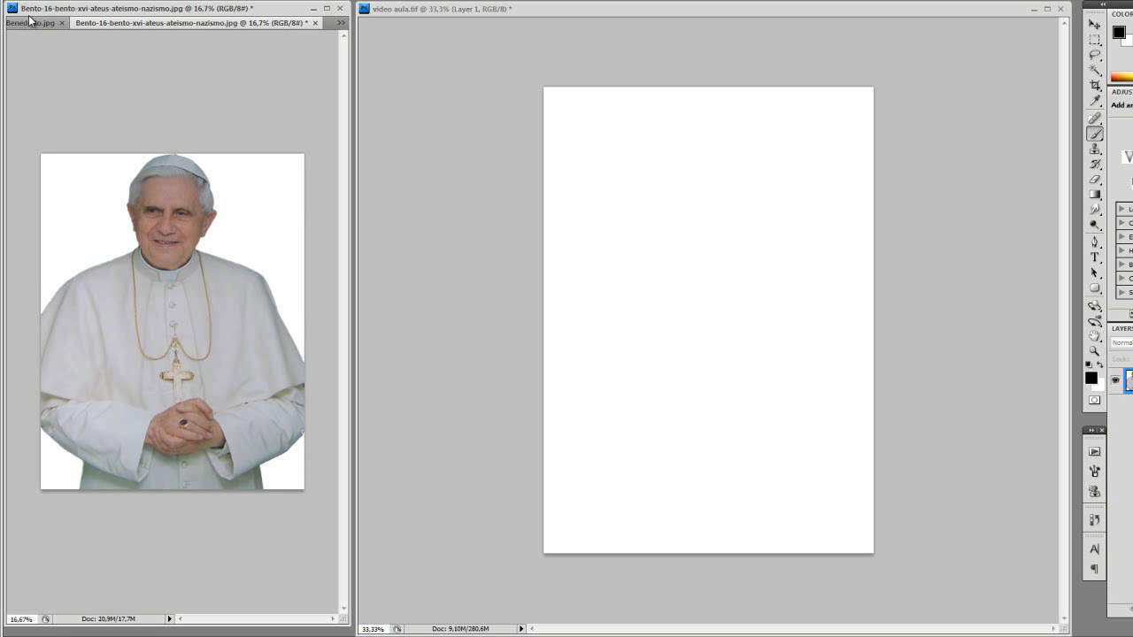
click(27, 23)
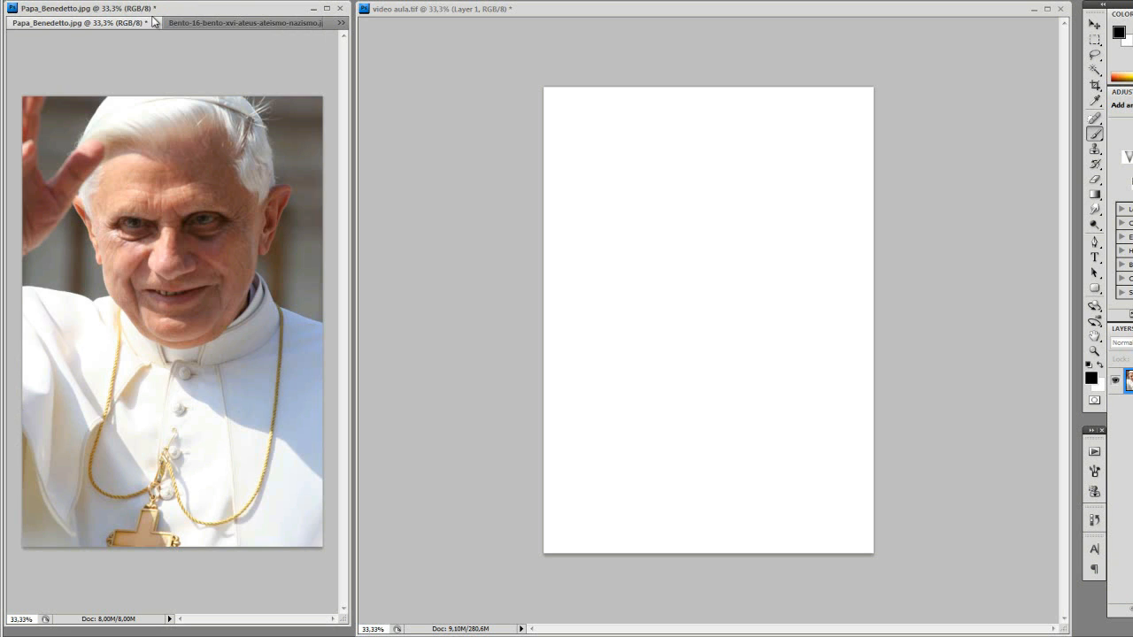
click(244, 23)
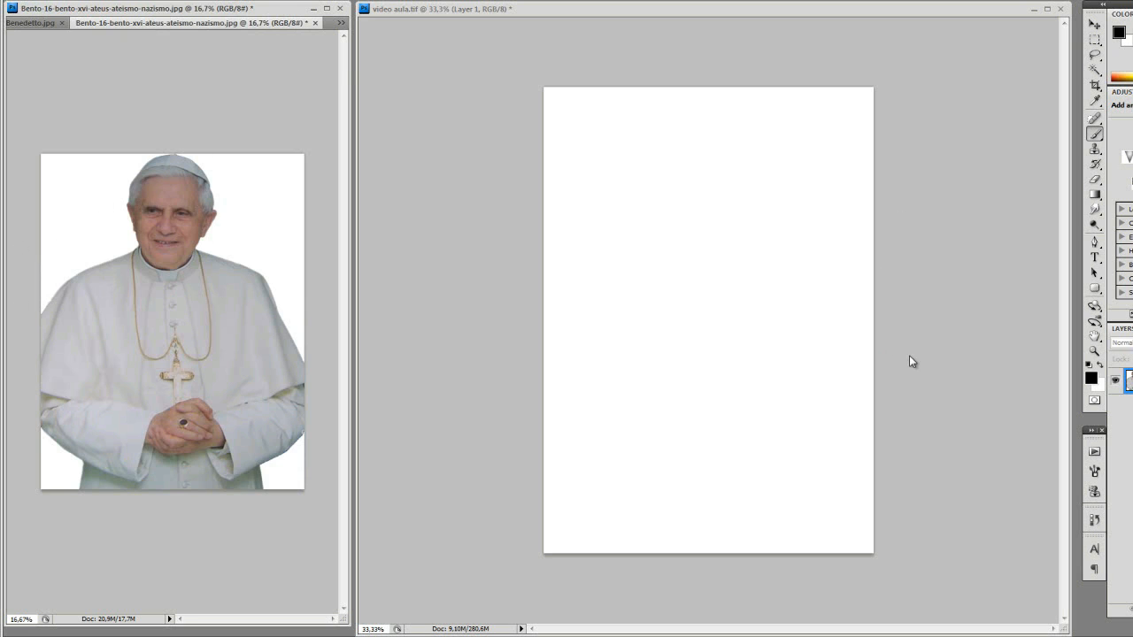
key(ctrl+Tab)
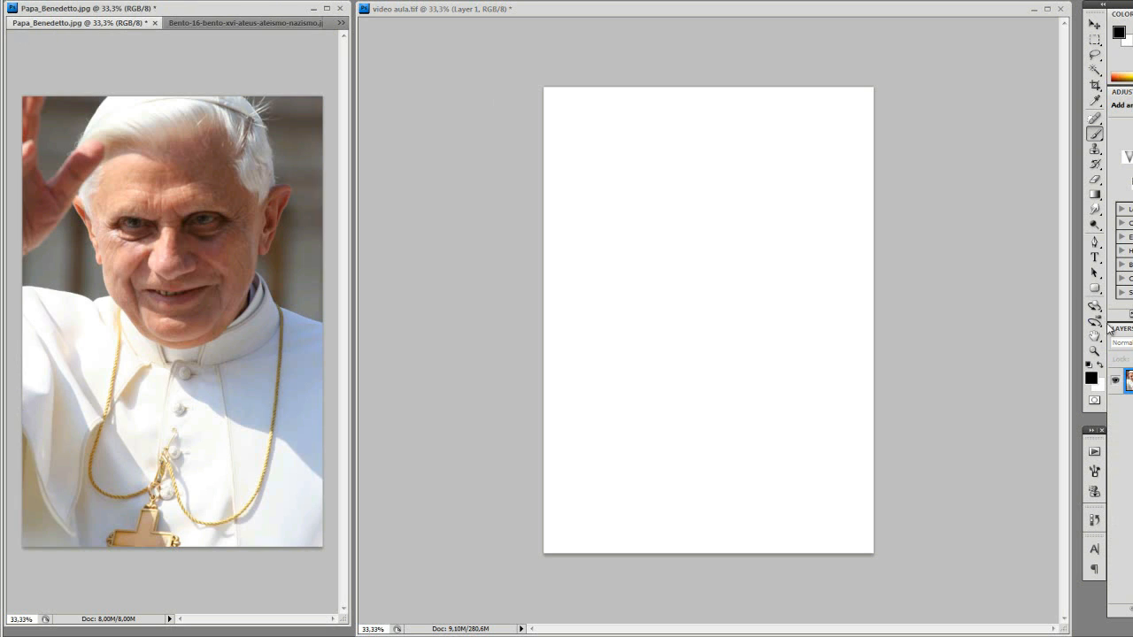
Hide Layer 1 in video aula.tif and select the sketch layer papa bento xvi_001.jpg
click(864, 11)
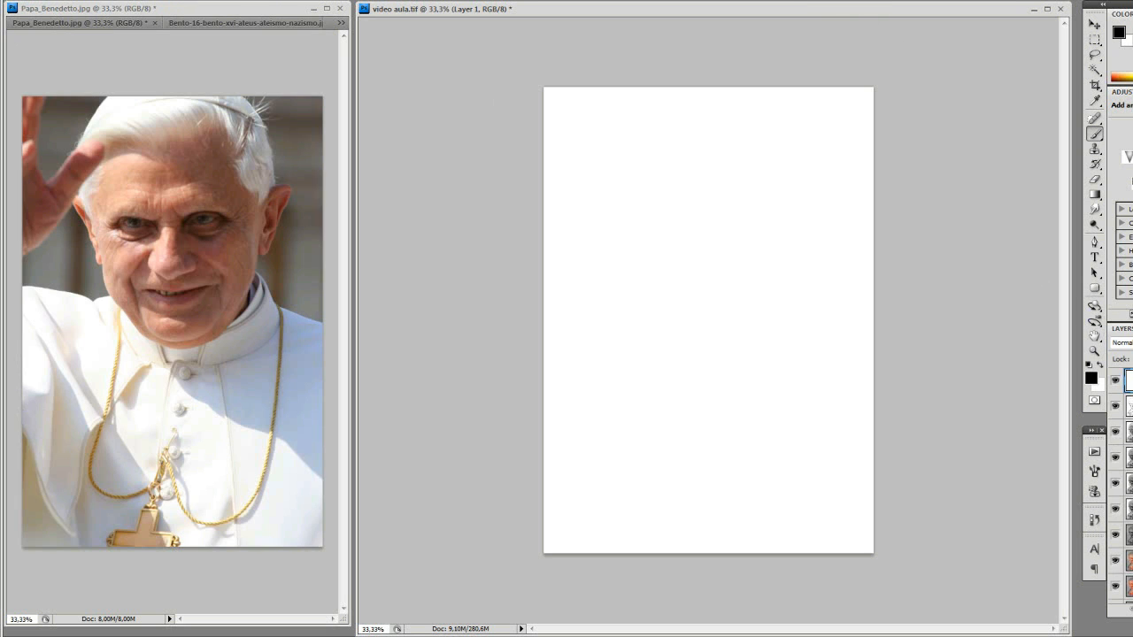
click(1115, 379)
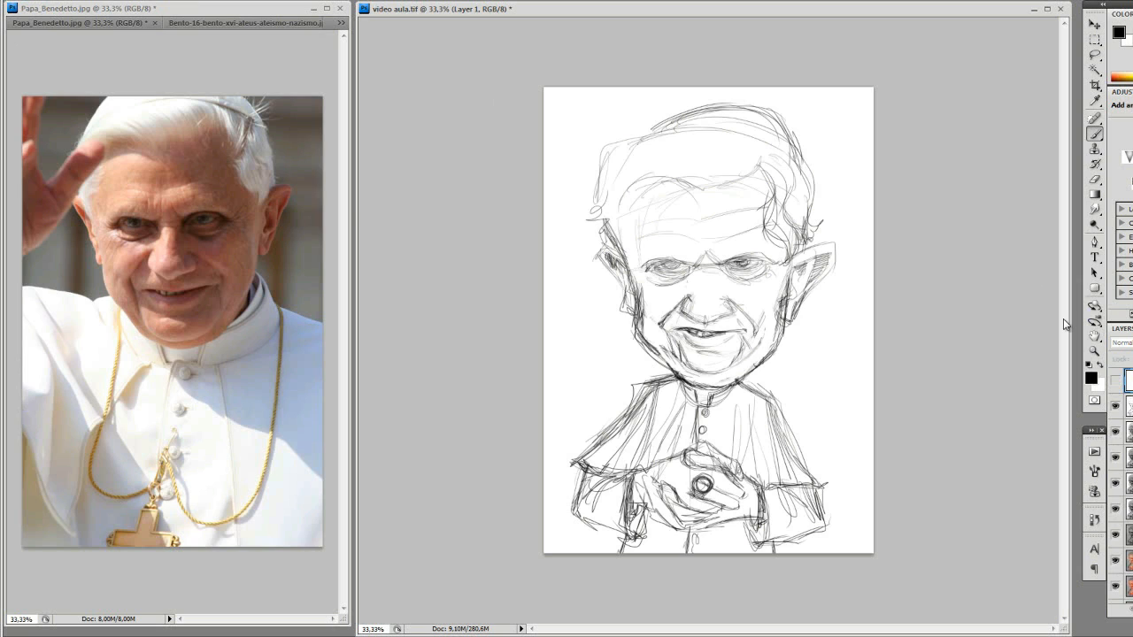
click(1126, 406)
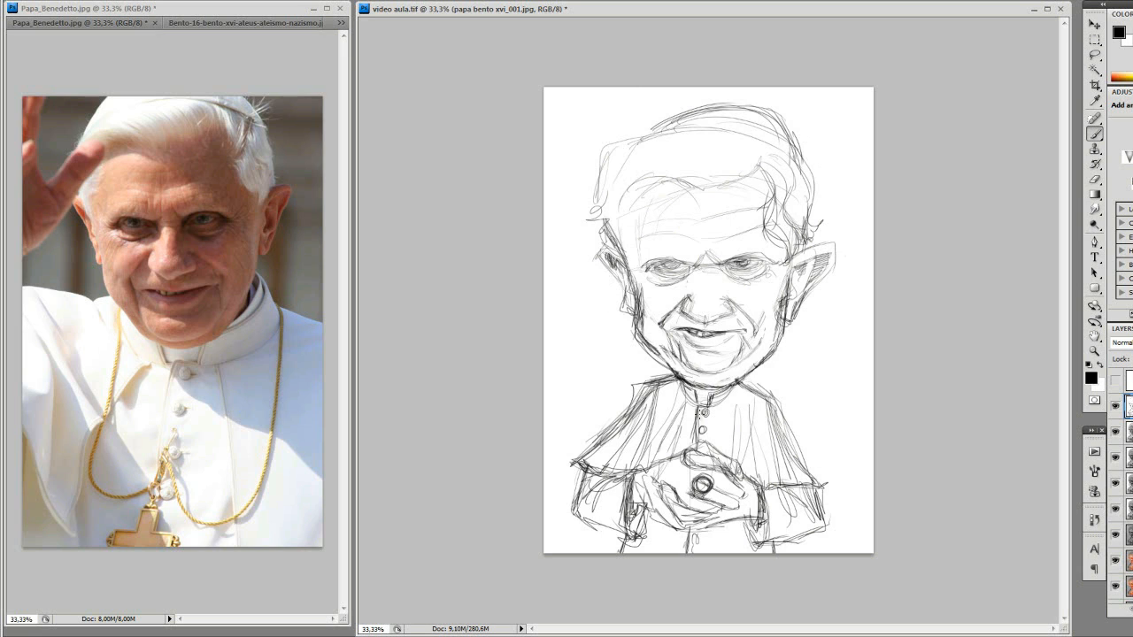
Alternate between the close-up and half-length reference photos to compare them with the caricature sketch
click(244, 23)
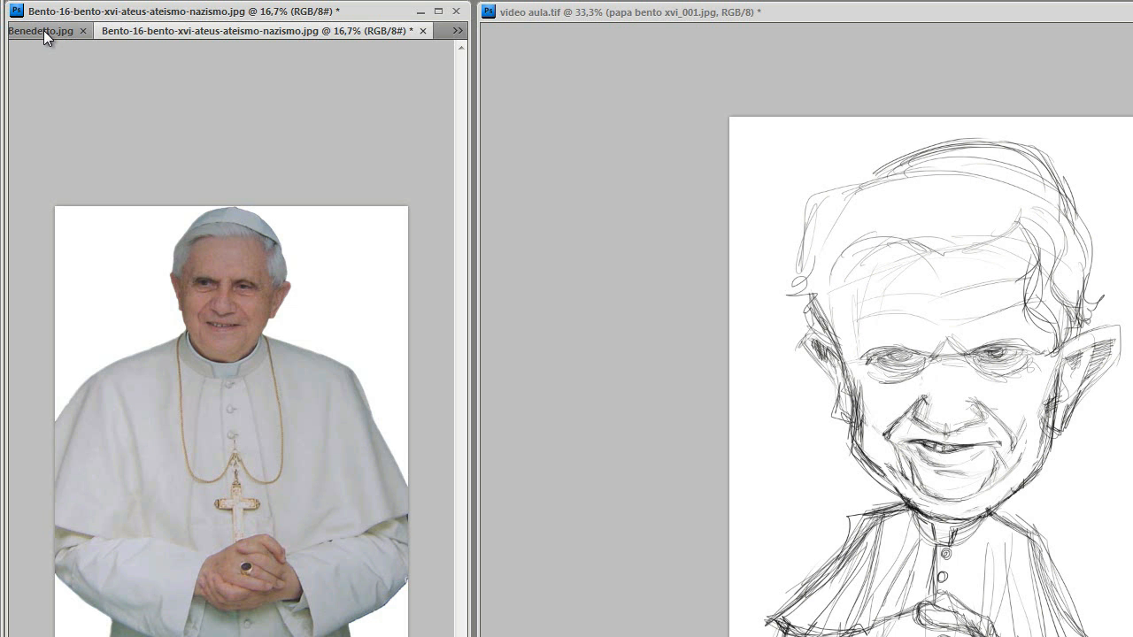
click(44, 31)
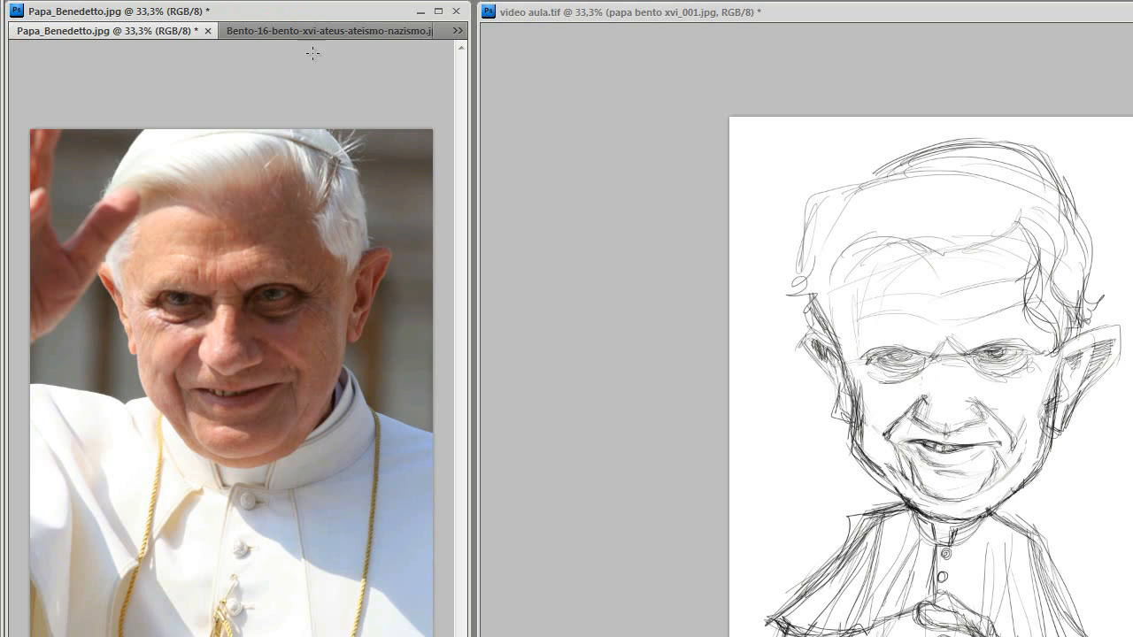
click(329, 31)
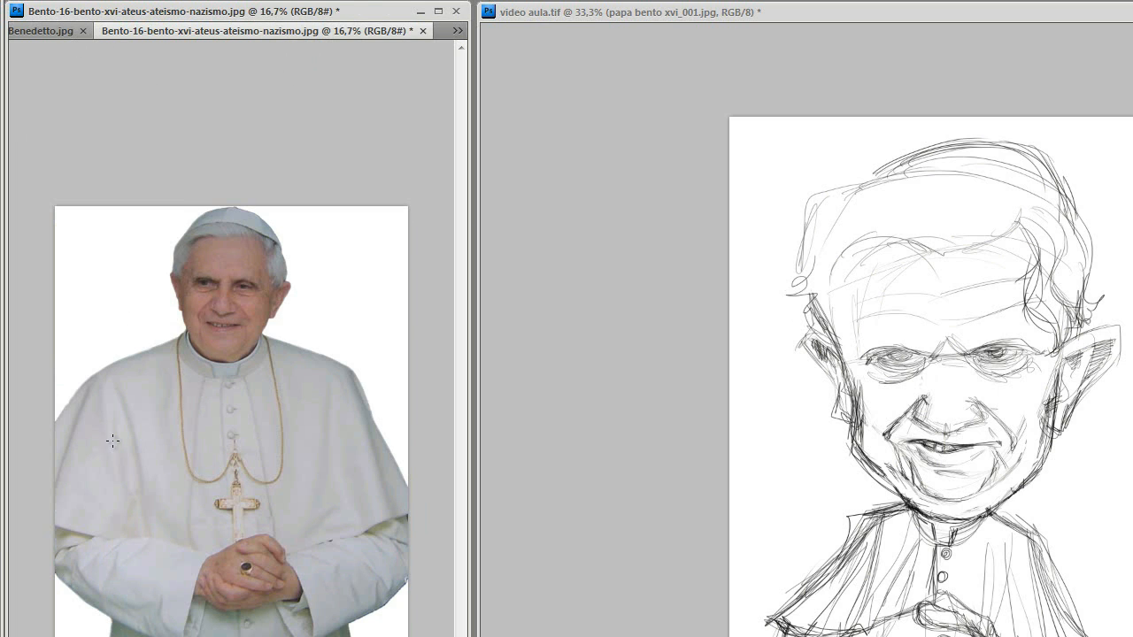
click(41, 30)
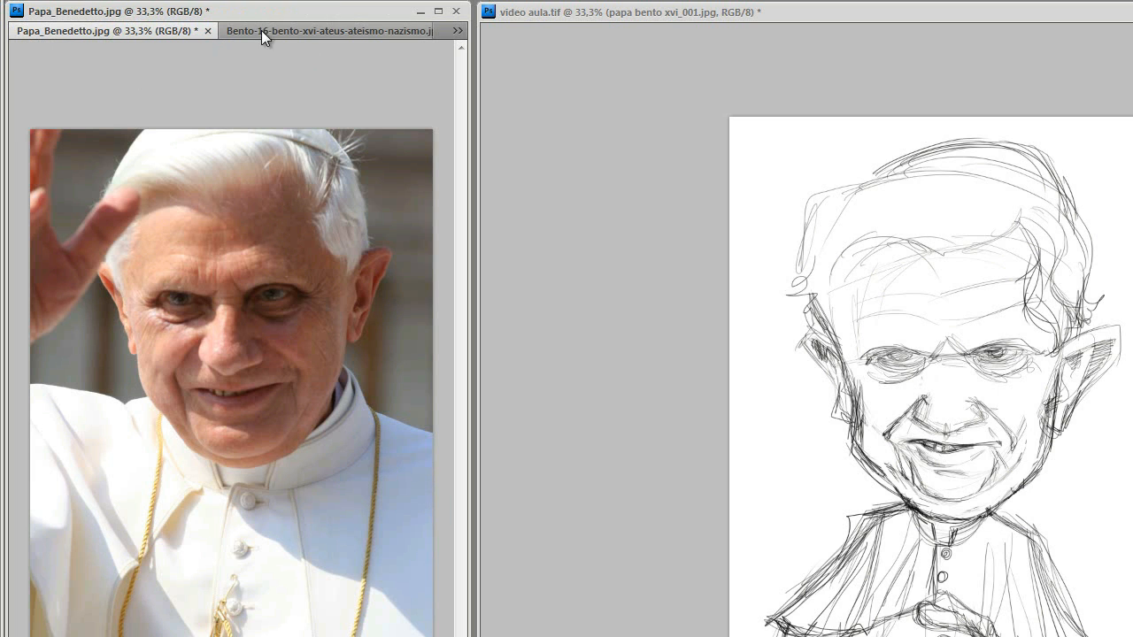
click(324, 30)
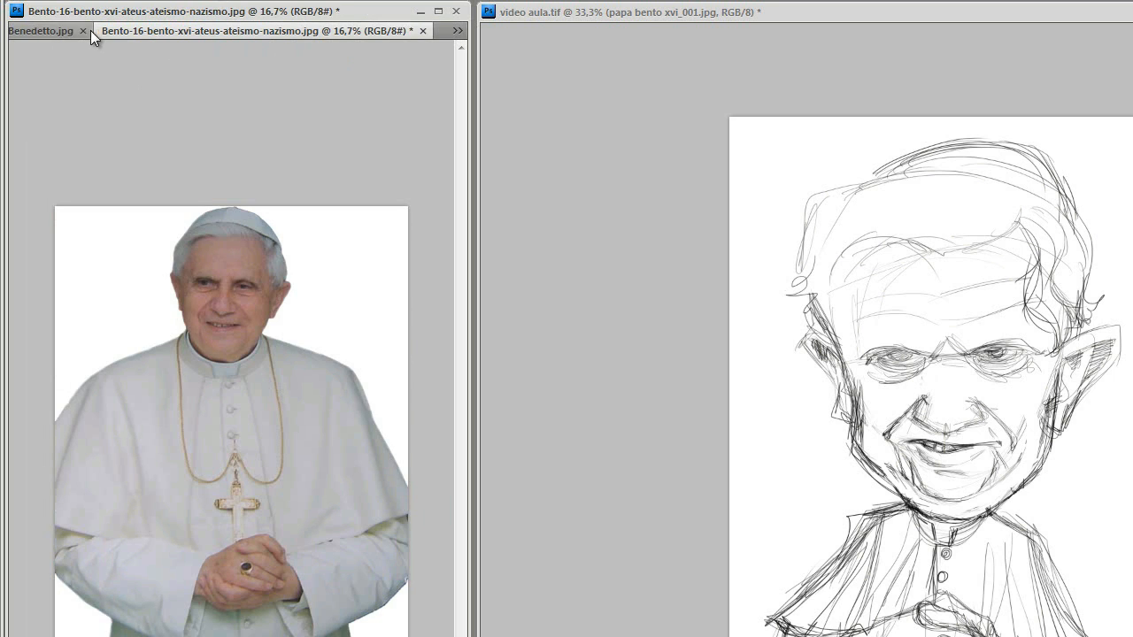
click(45, 32)
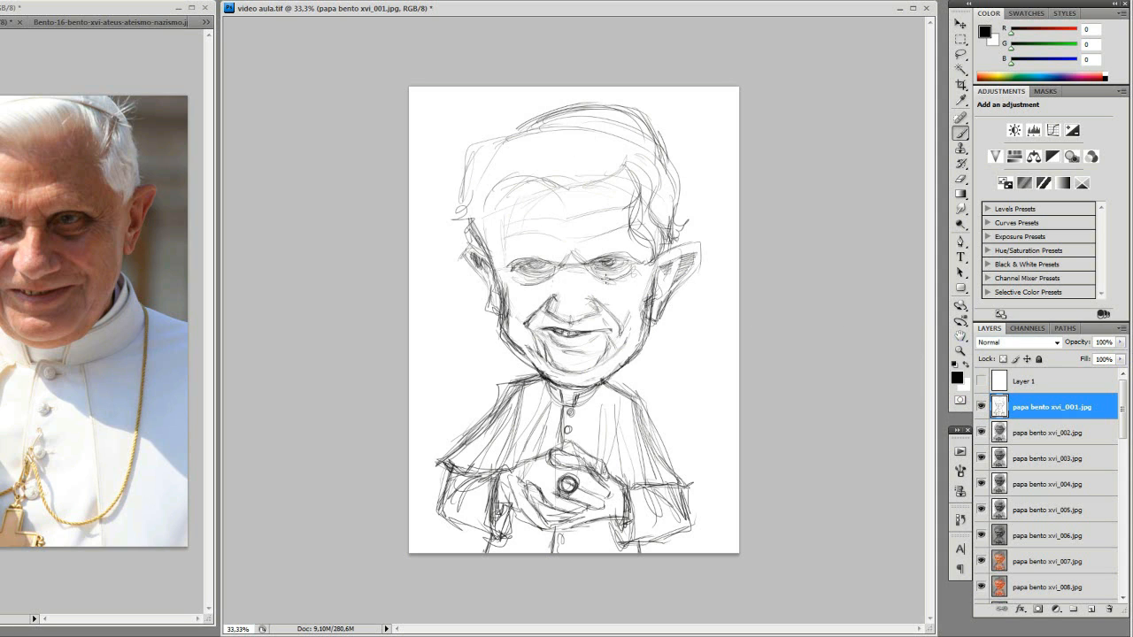
Hide layer papa bento xvi_001.jpg, select papa bento xvi_002.jpg, and compare its grey shading with both reference photos
click(981, 407)
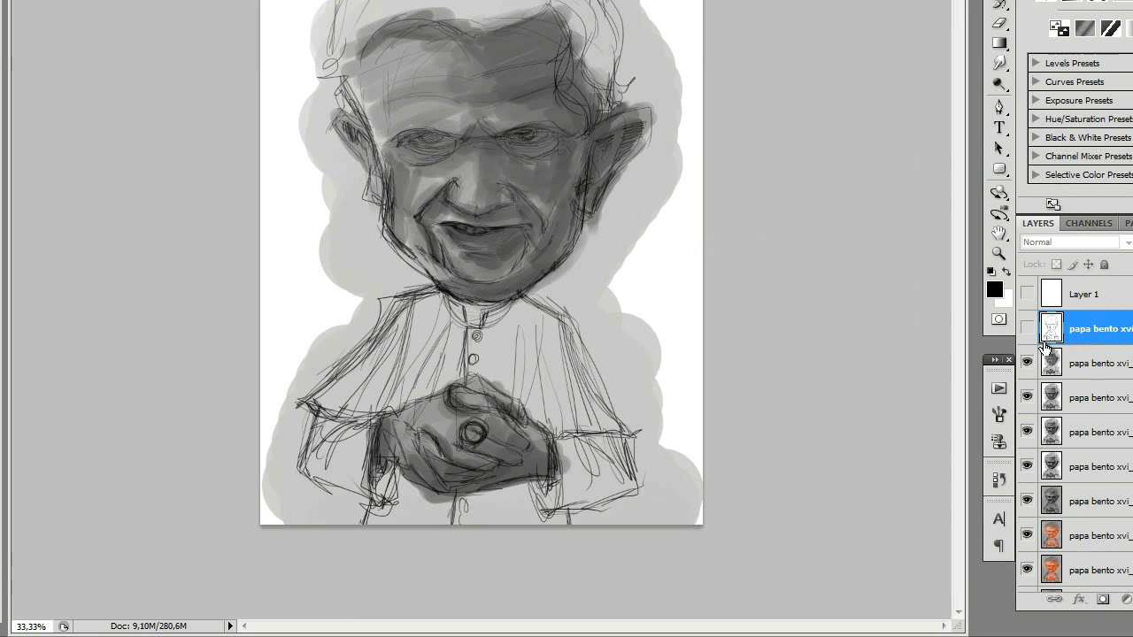
key(alt+bracketleft)
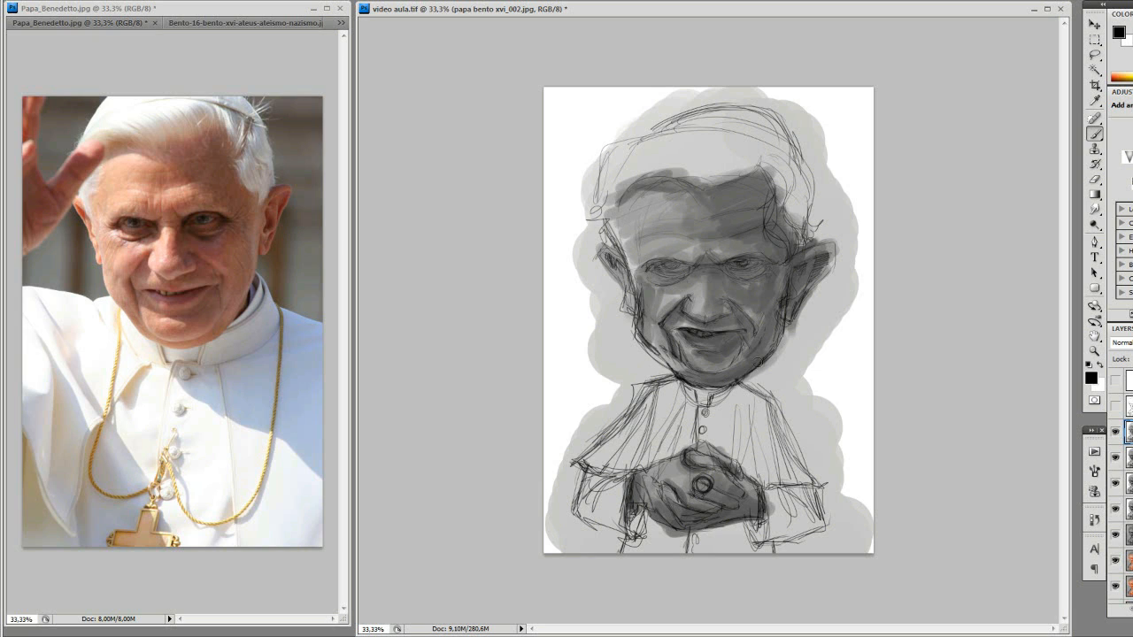
click(220, 22)
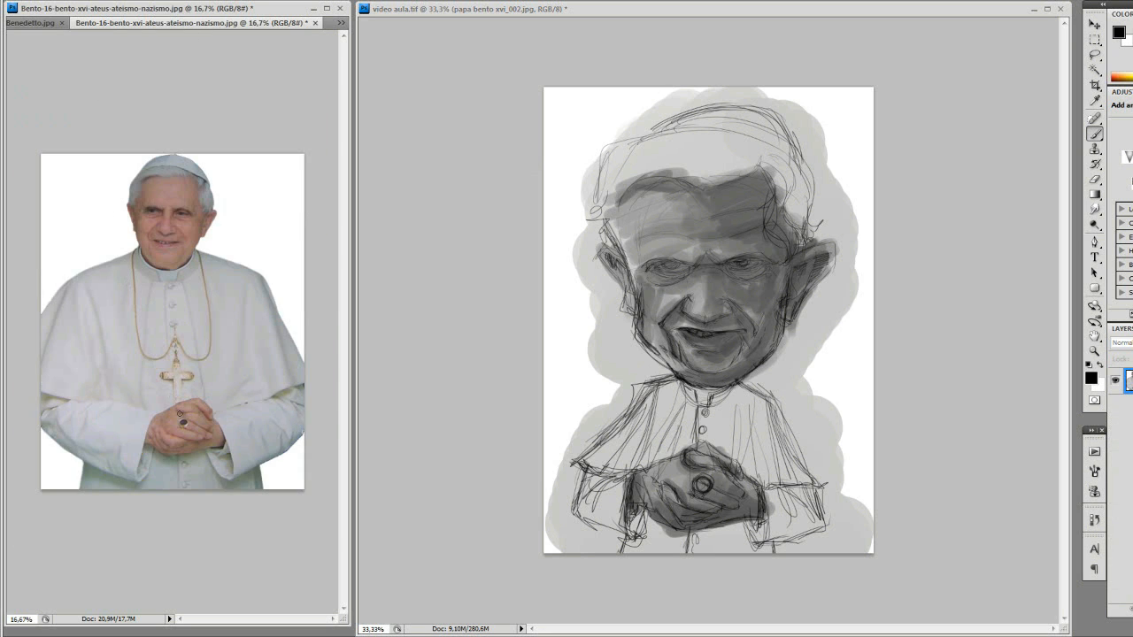
click(28, 23)
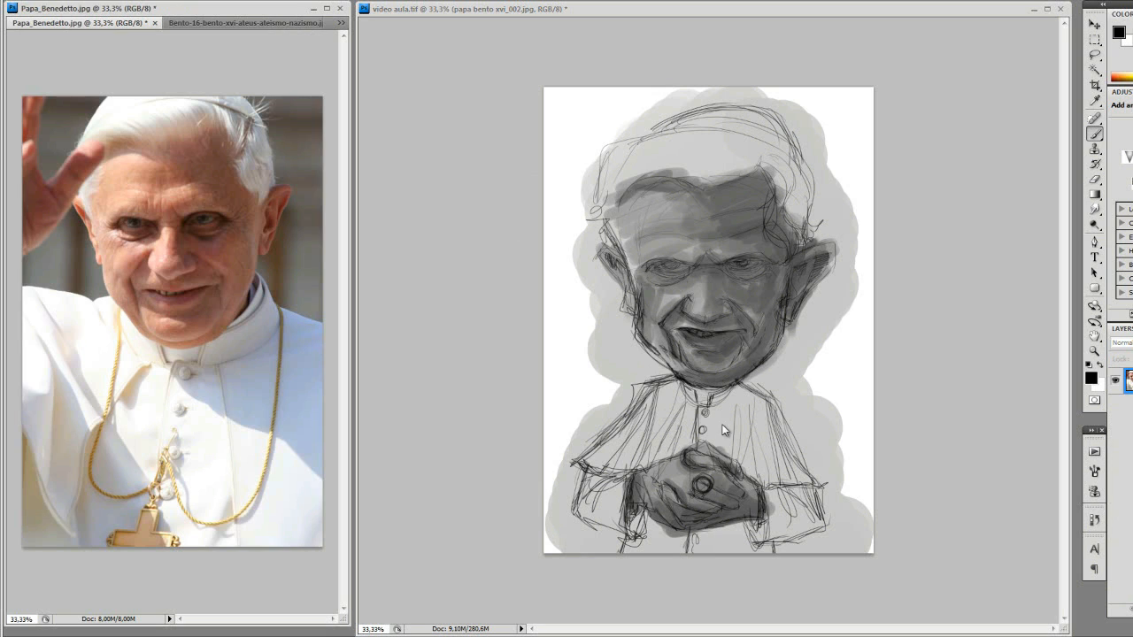
click(1047, 292)
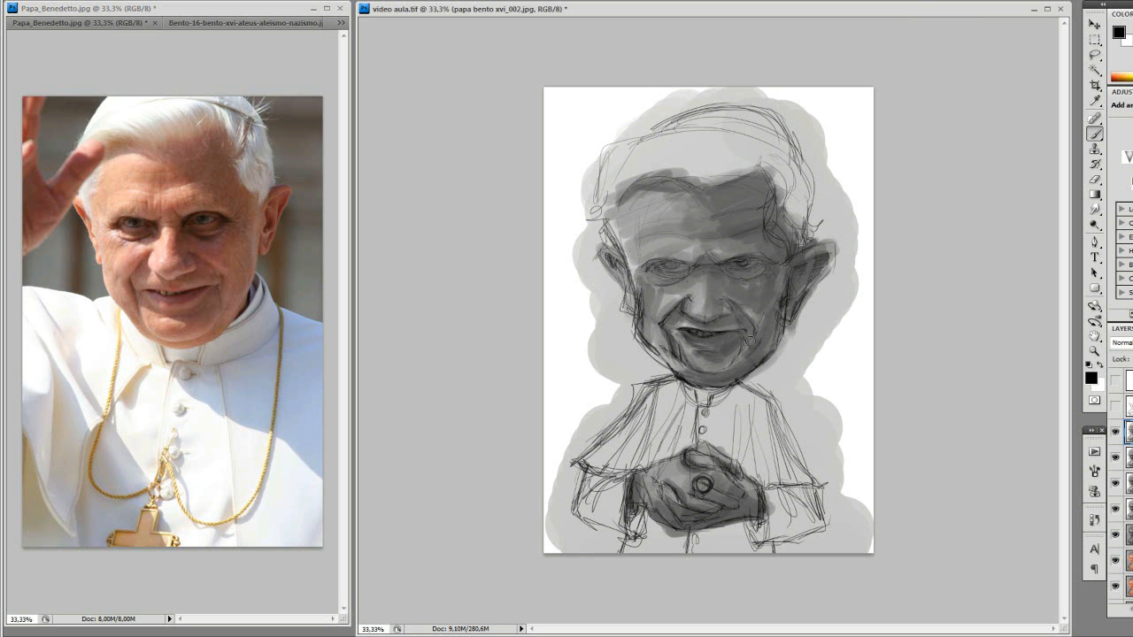
Examine the grey-shaded caricature up close, then set its magnification to about 43.4%
ctrl+click(738, 293)
ctrl+click(736, 294)
ctrl+click(730, 306)
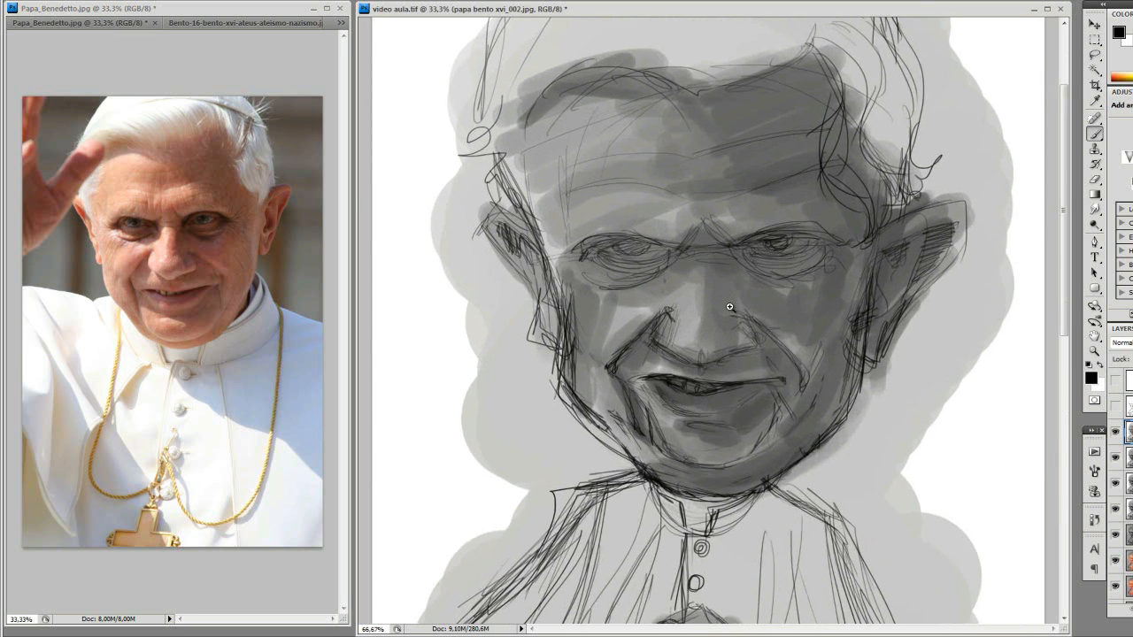
key(ctrl+minus)
key(ctrl+minus)
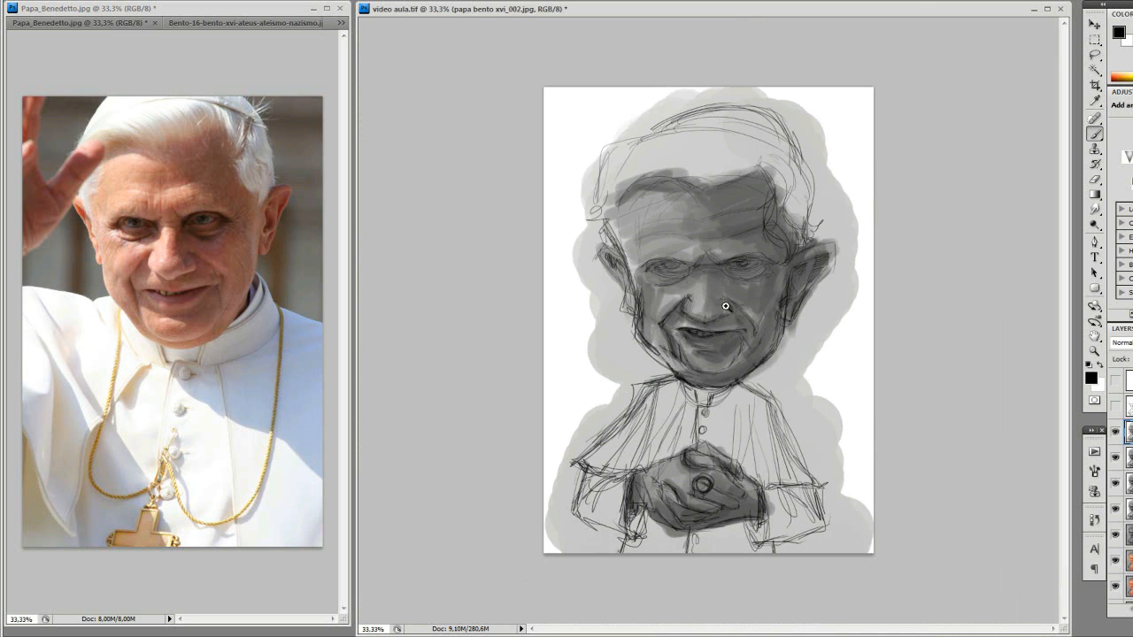
key(ctrl+plus)
ctrl+alt+click(727, 313)
drag(860, 461, 892, 578)
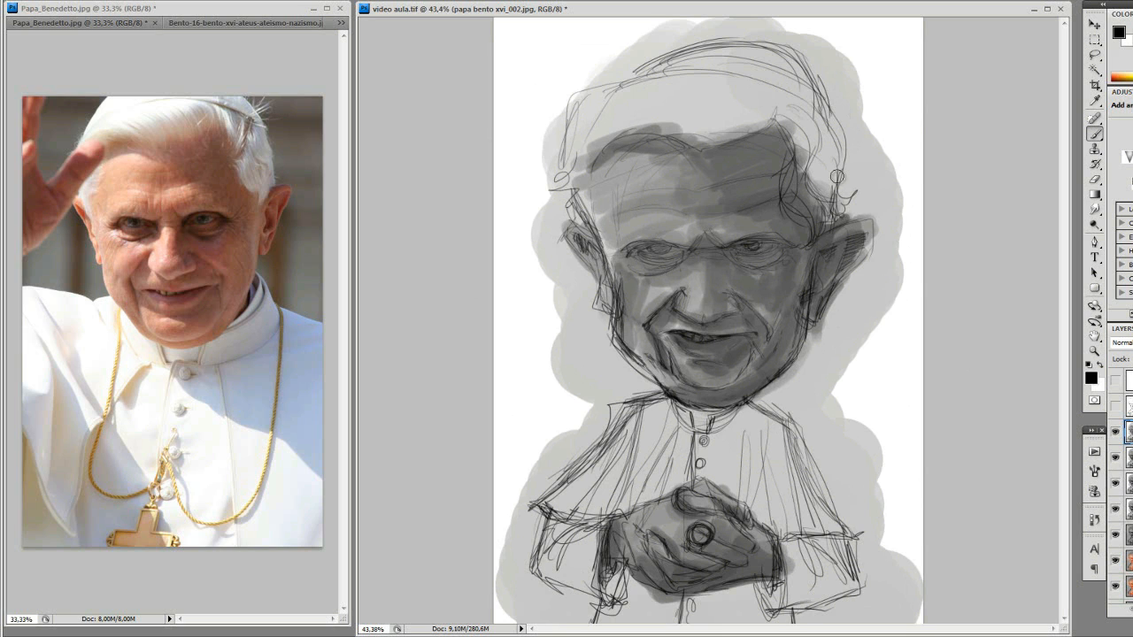
Hide layers papa bento xvi_002.jpg through papa bento xvi_005.jpg one after another and select papa bento xvi_006.jpg
click(1115, 435)
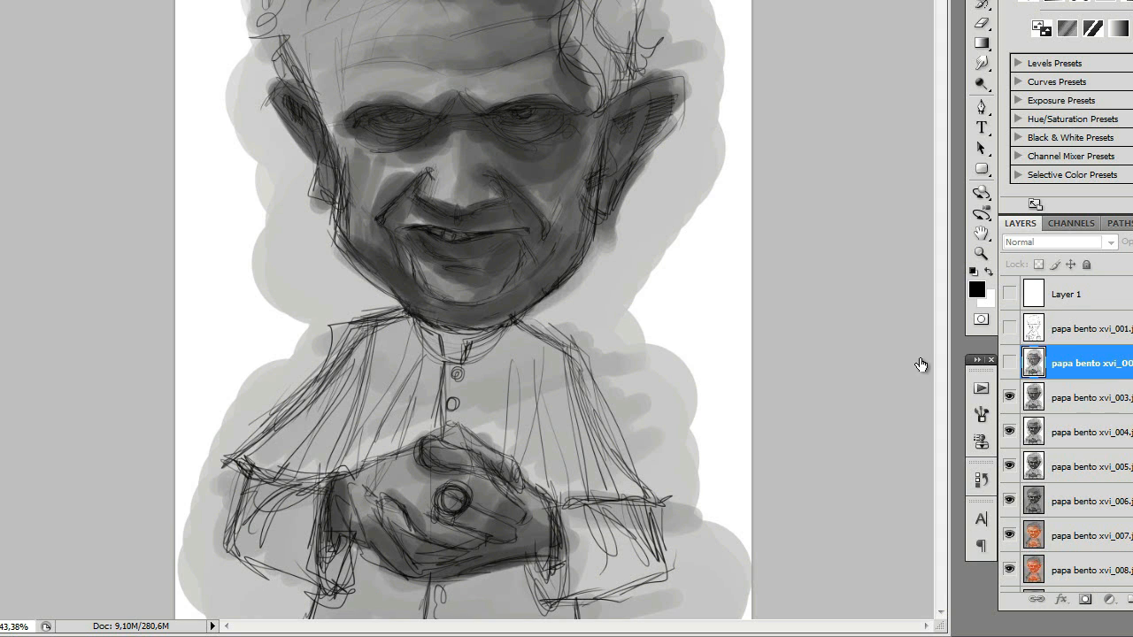
click(1109, 403)
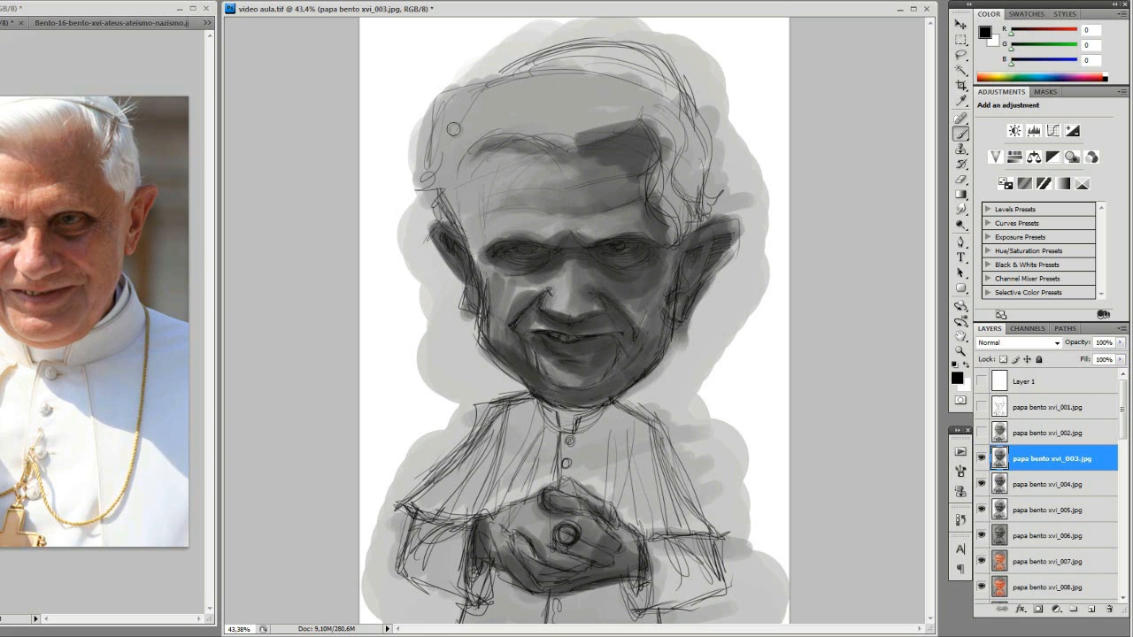
key(alt+[)
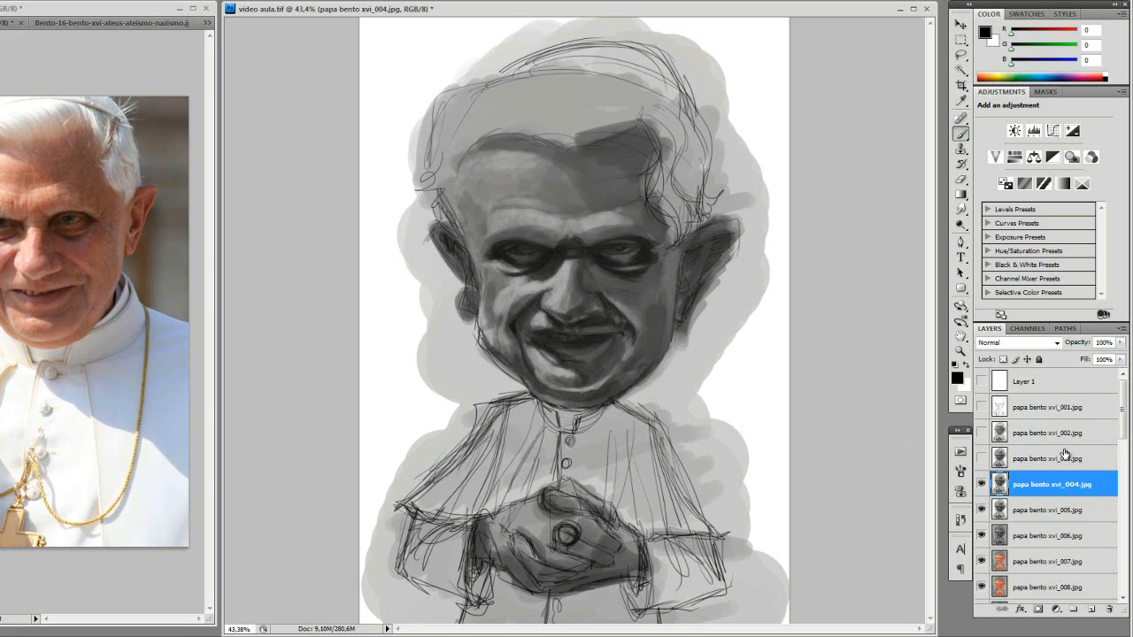
click(980, 486)
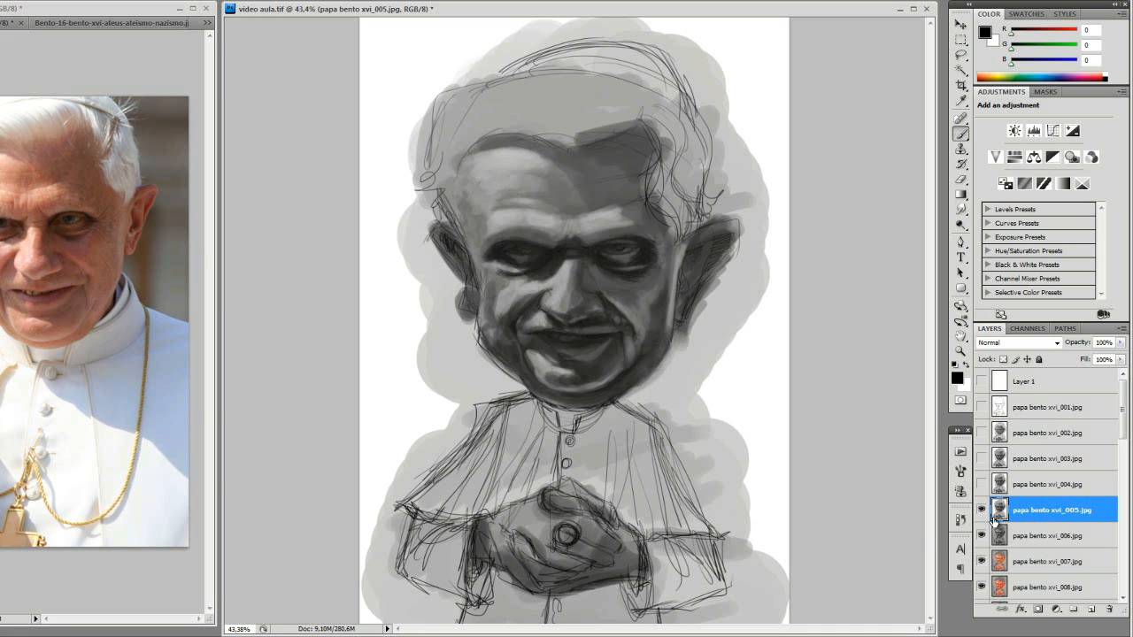
click(1035, 533)
click(980, 510)
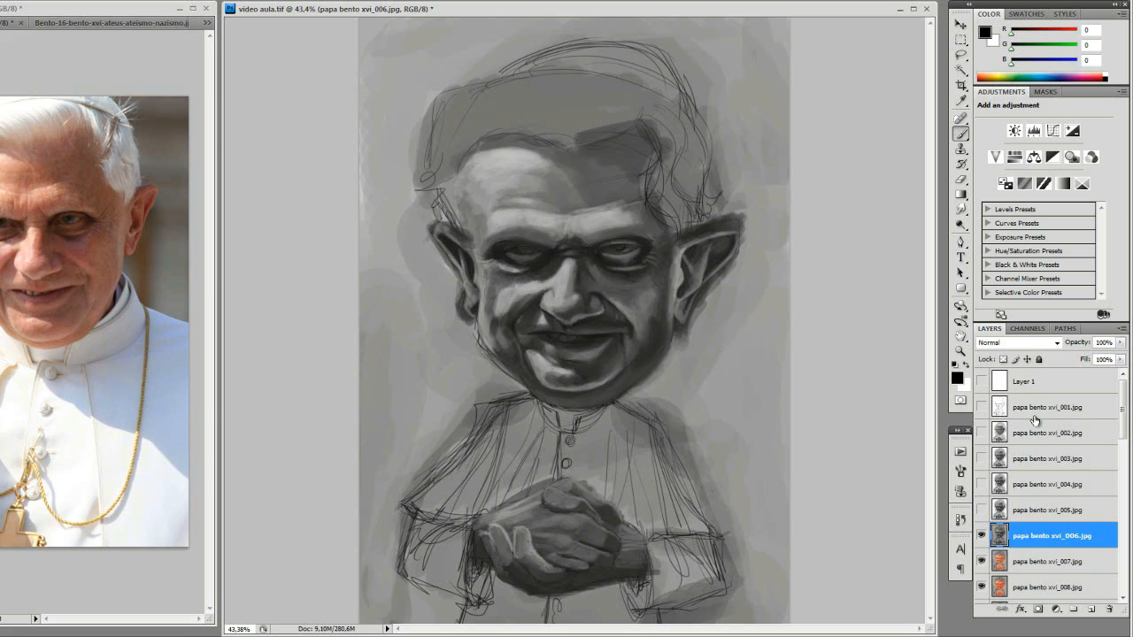
Hide layer papa bento xvi_006.jpg and select the orange-coloured stage, papa bento xvi_007.jpg
scroll(1033, 426, down, 3)
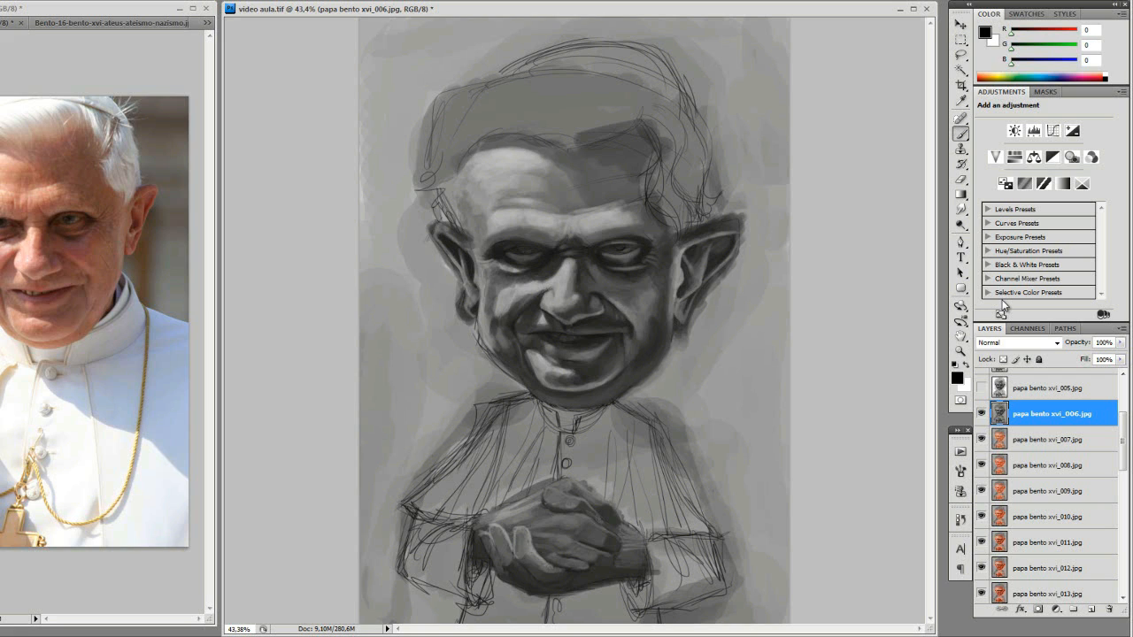
click(980, 413)
key(alt+bracketleft)
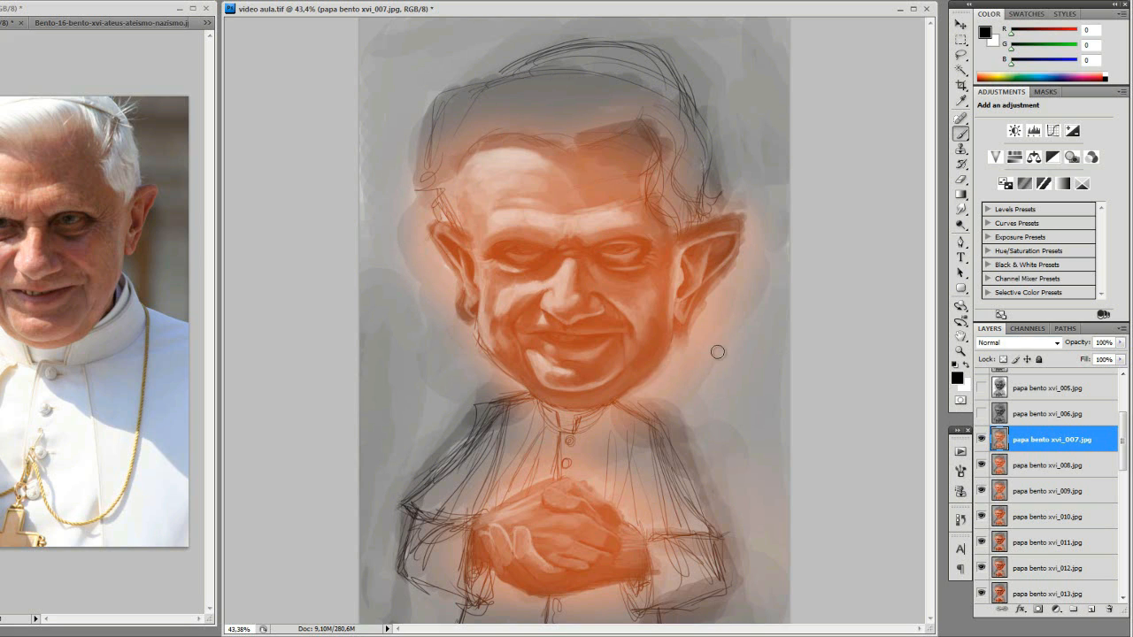
Review the available blend modes for layer papa bento xvi_007.jpg, leaving it on Normal
click(1006, 345)
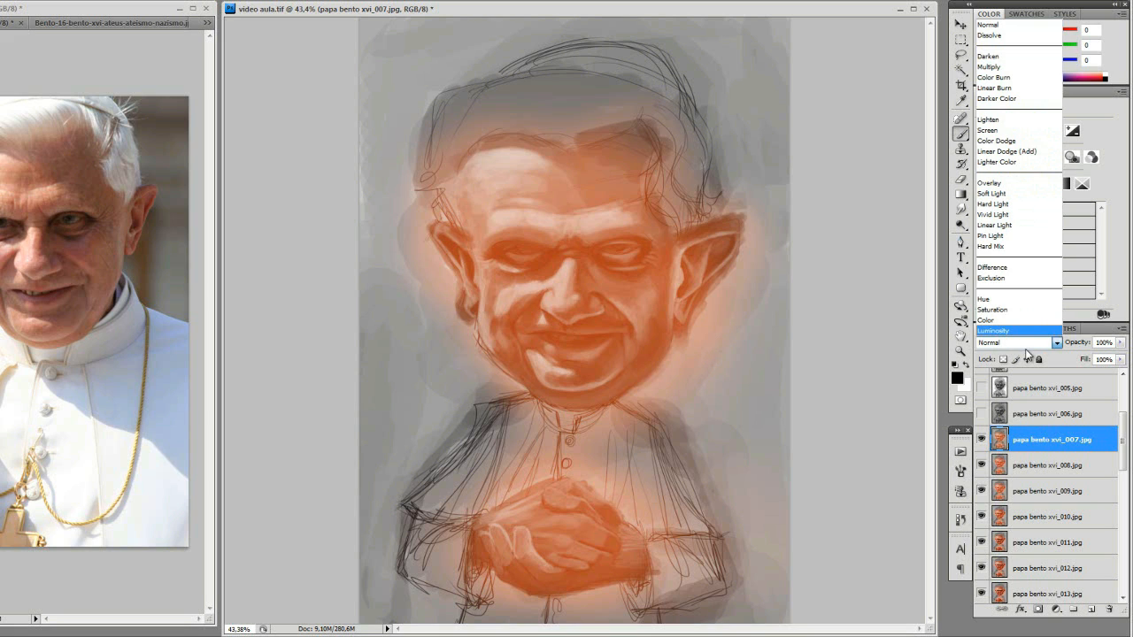
key(Escape)
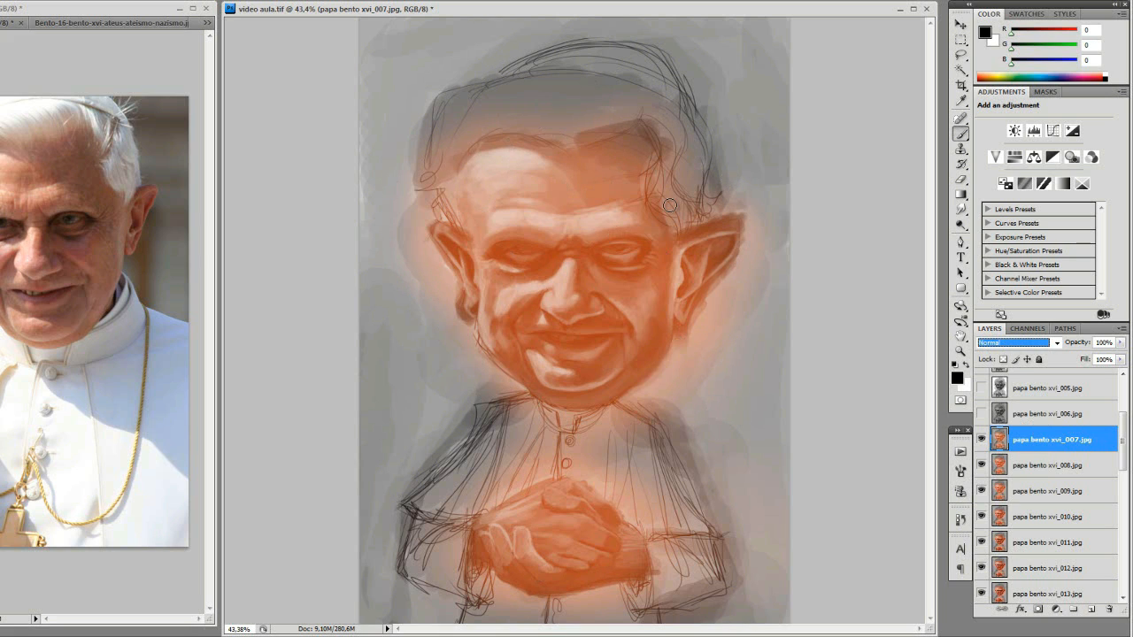
click(1014, 343)
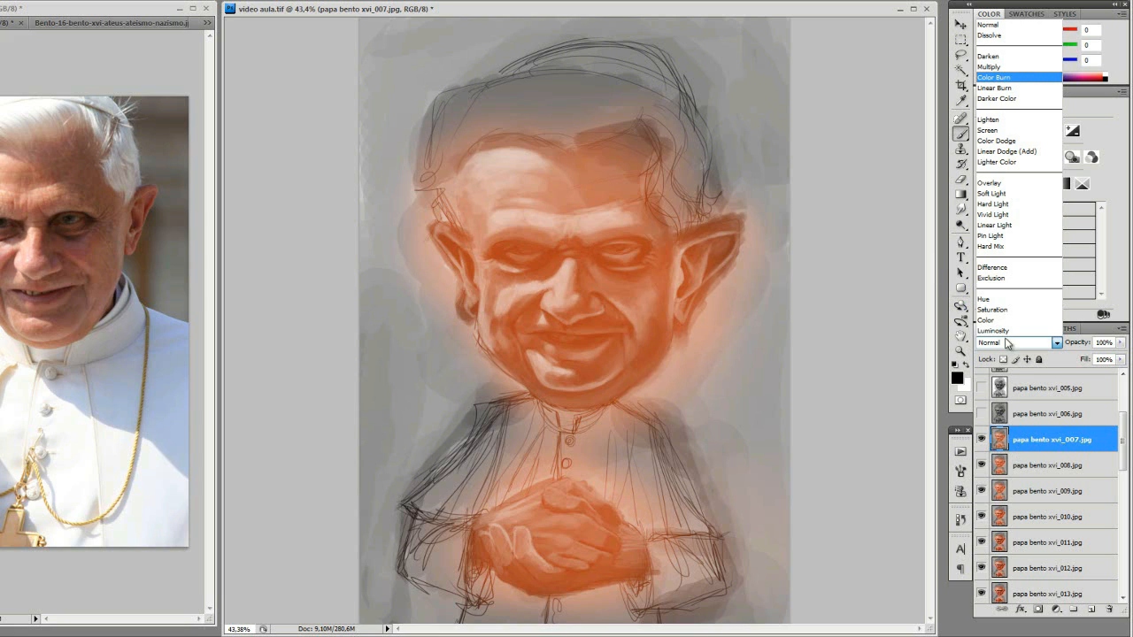
click(1030, 440)
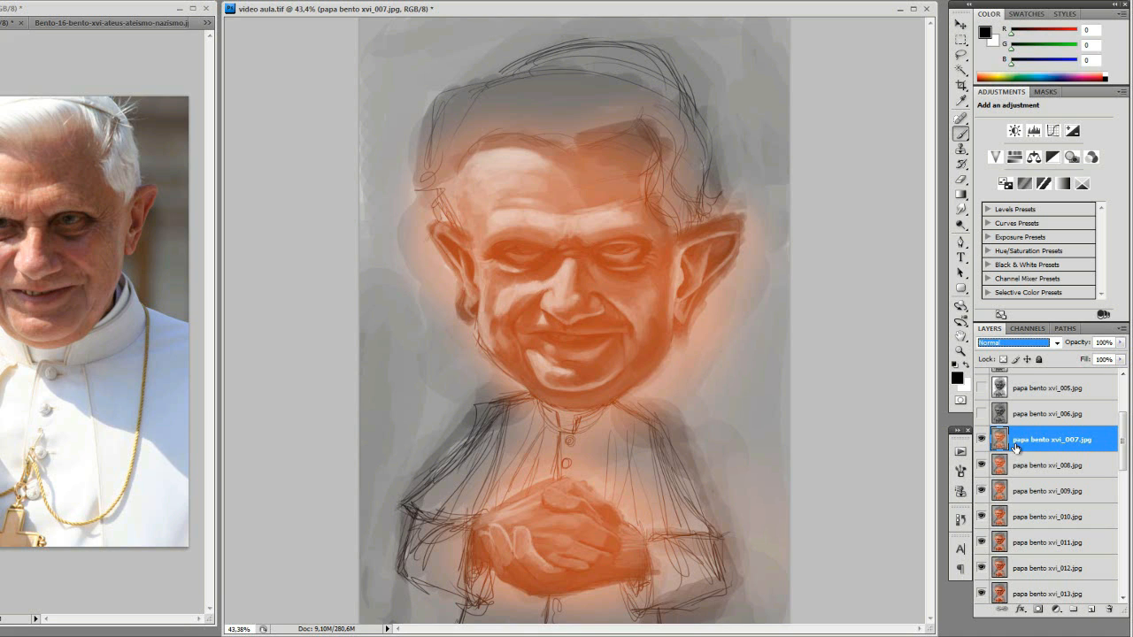
click(1017, 344)
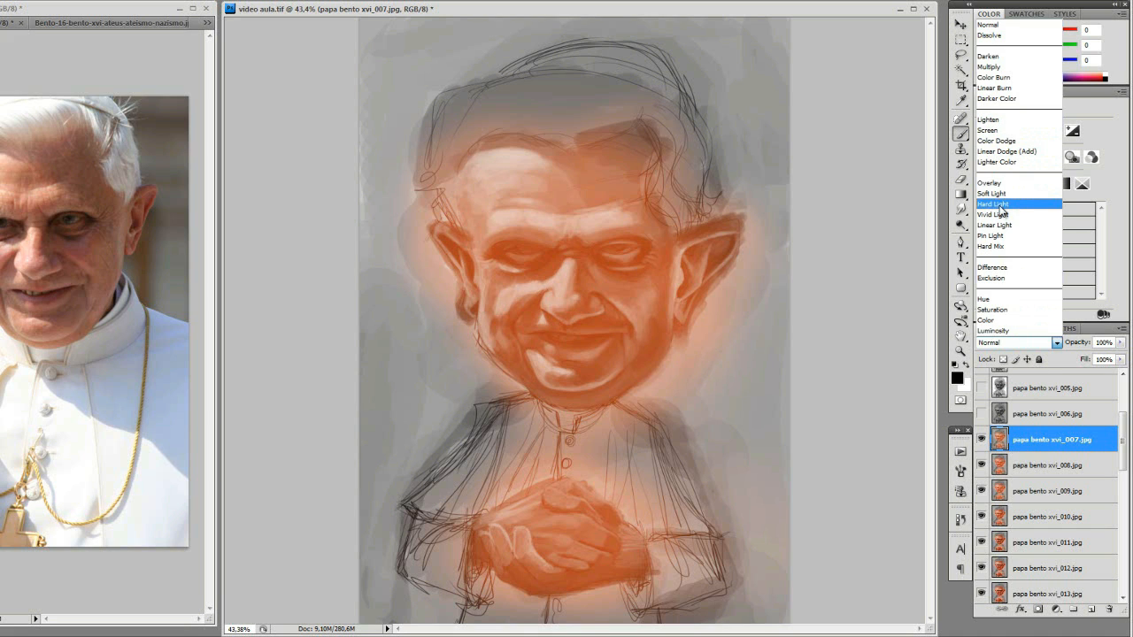
click(835, 383)
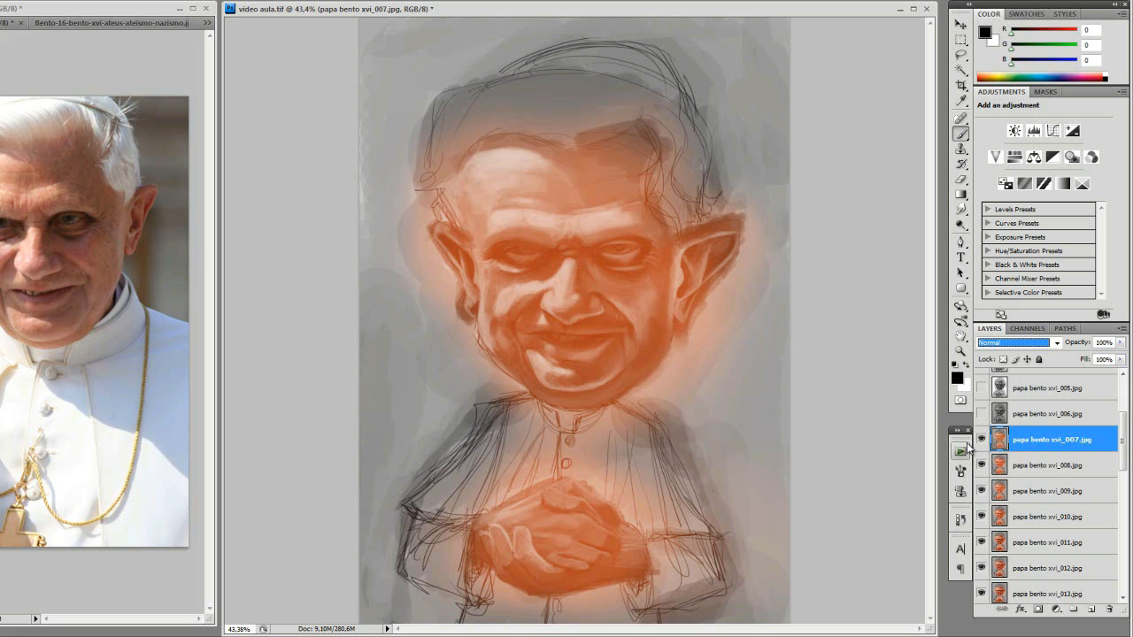
Hide layers papa bento xvi_007.jpg and papa bento xvi_008.jpg and select papa bento xvi_009.jpg
key(alt+bracketleft)
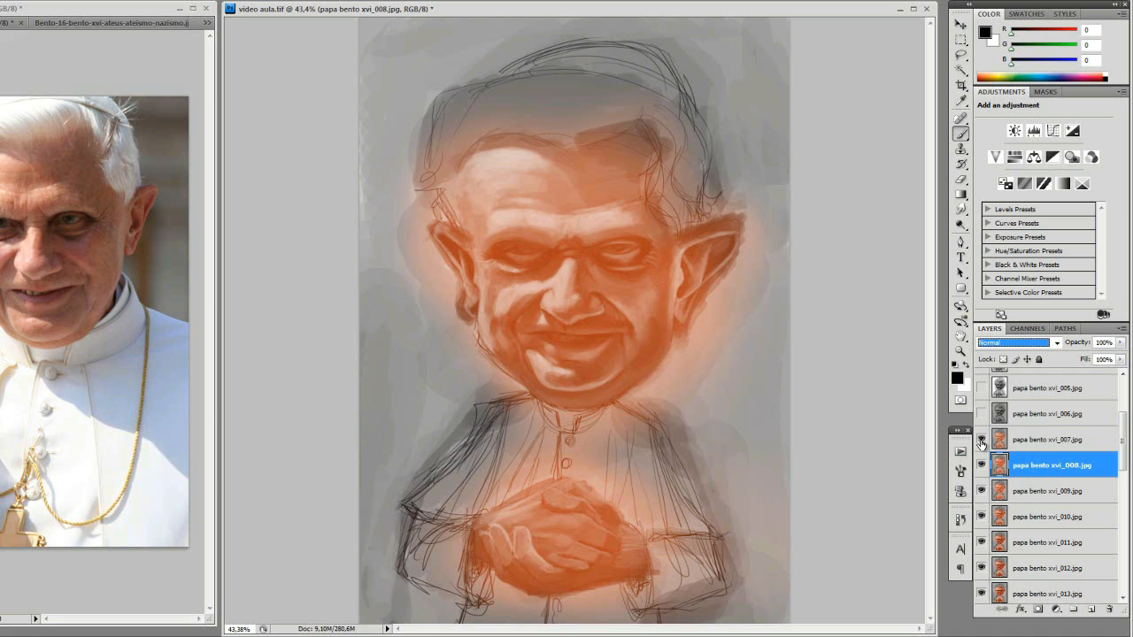
click(980, 440)
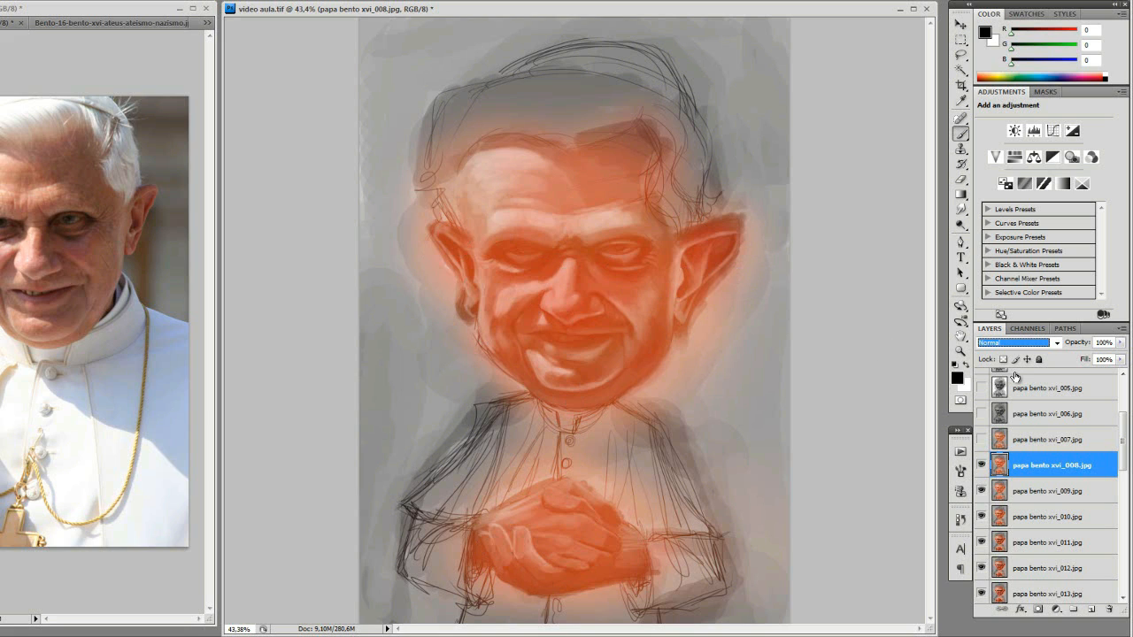
click(1036, 492)
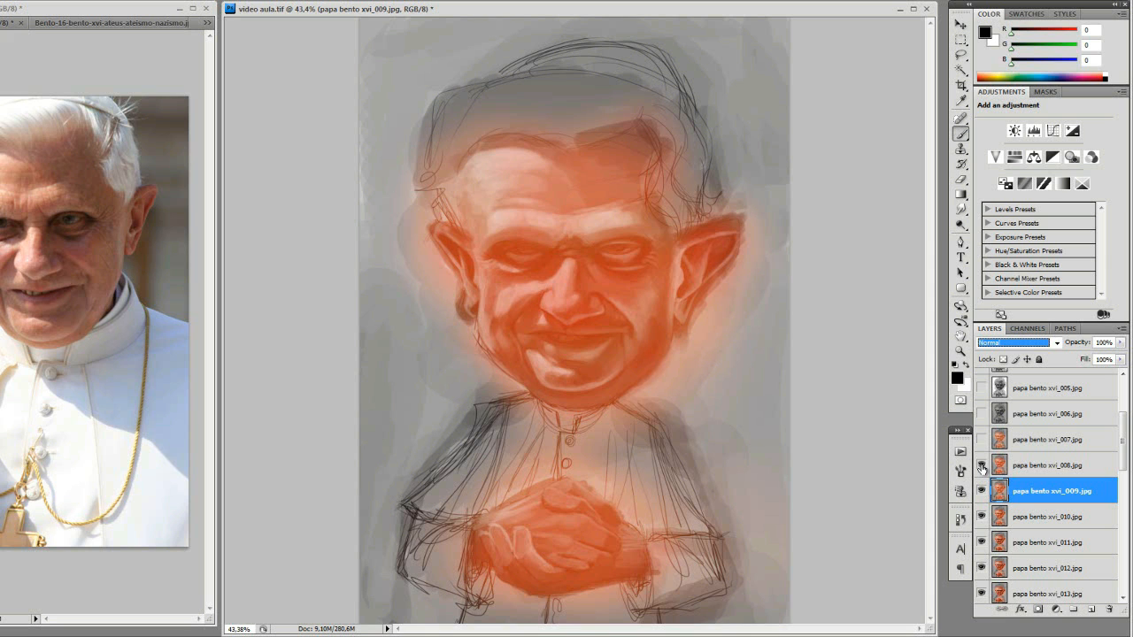
click(982, 466)
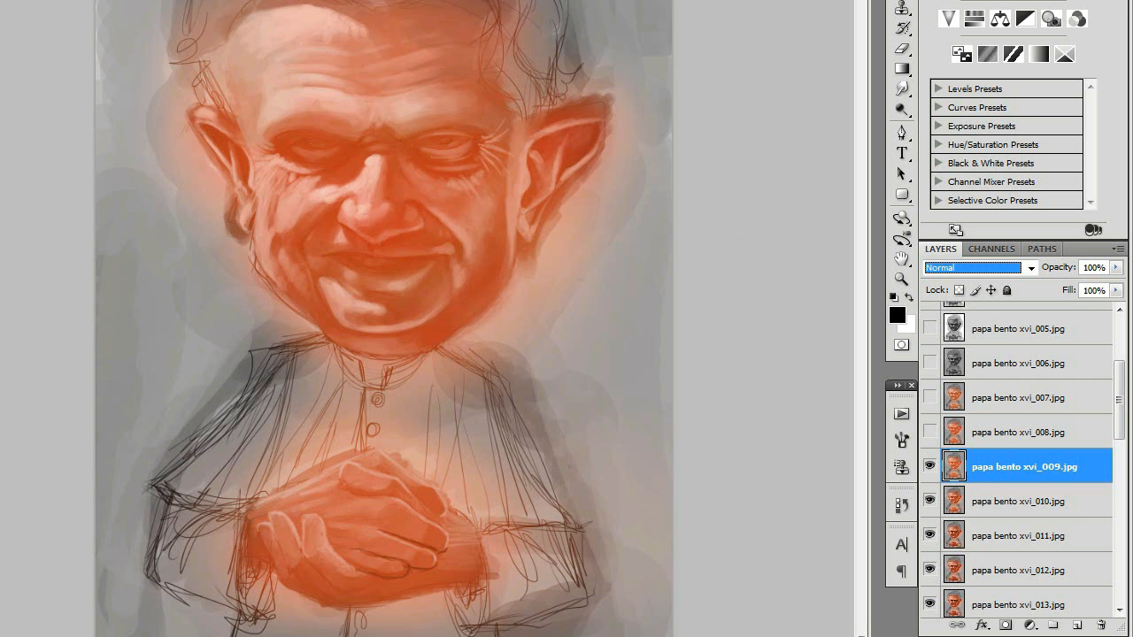
Choose the 24 px spatter preset for the Brush tool and enable Other Dynamics for it
key(F5)
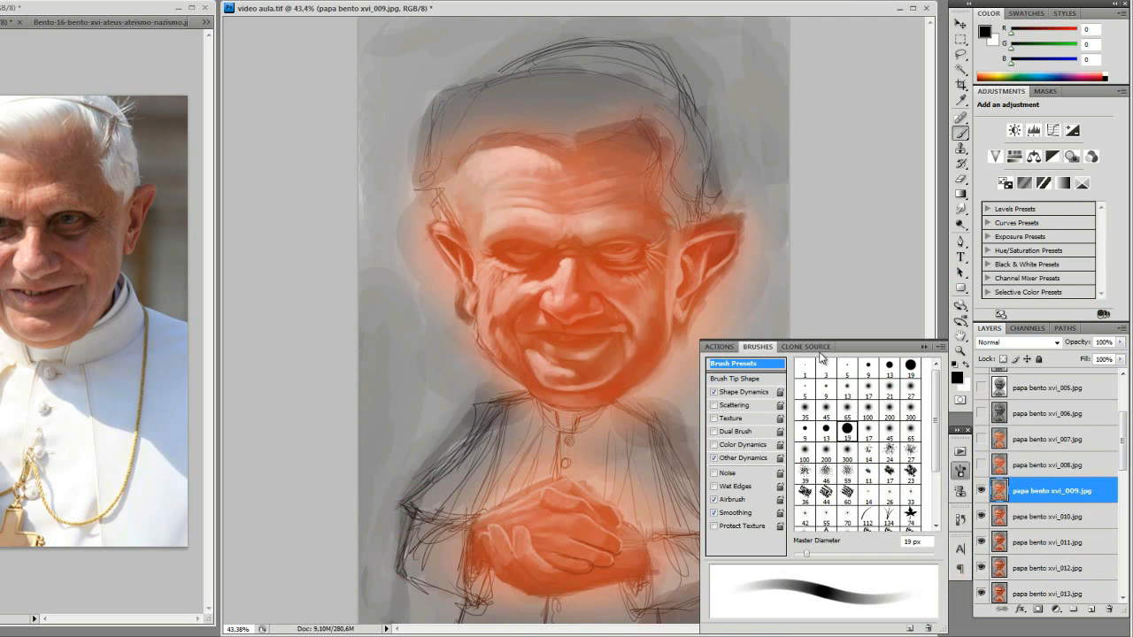
key(F5)
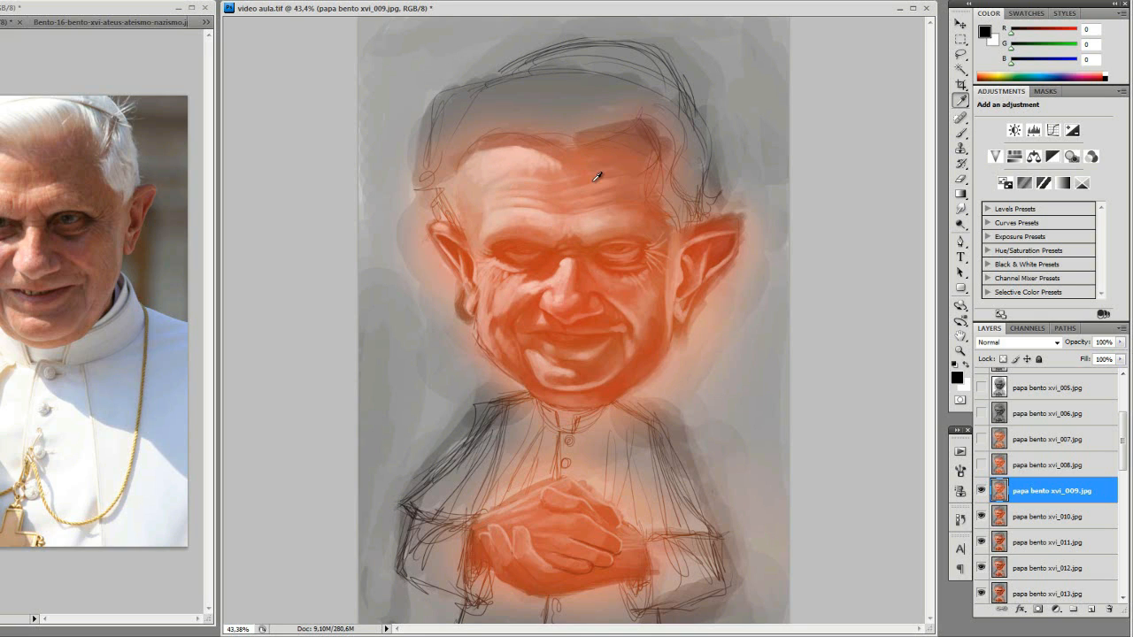
key(F5)
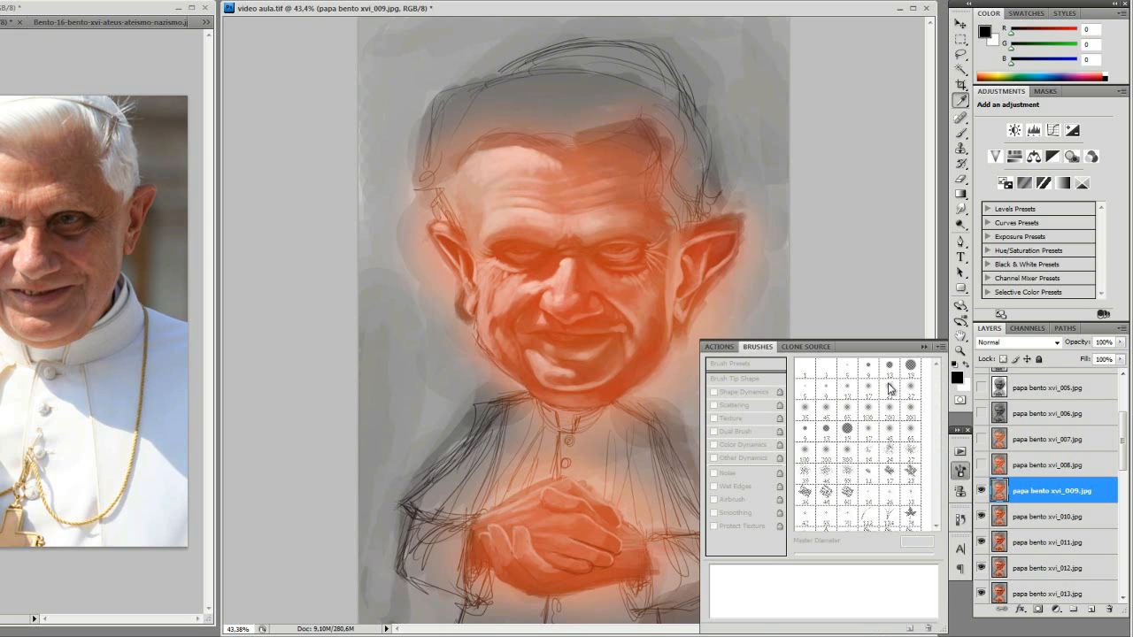
key(b)
drag(939, 403, 940, 480)
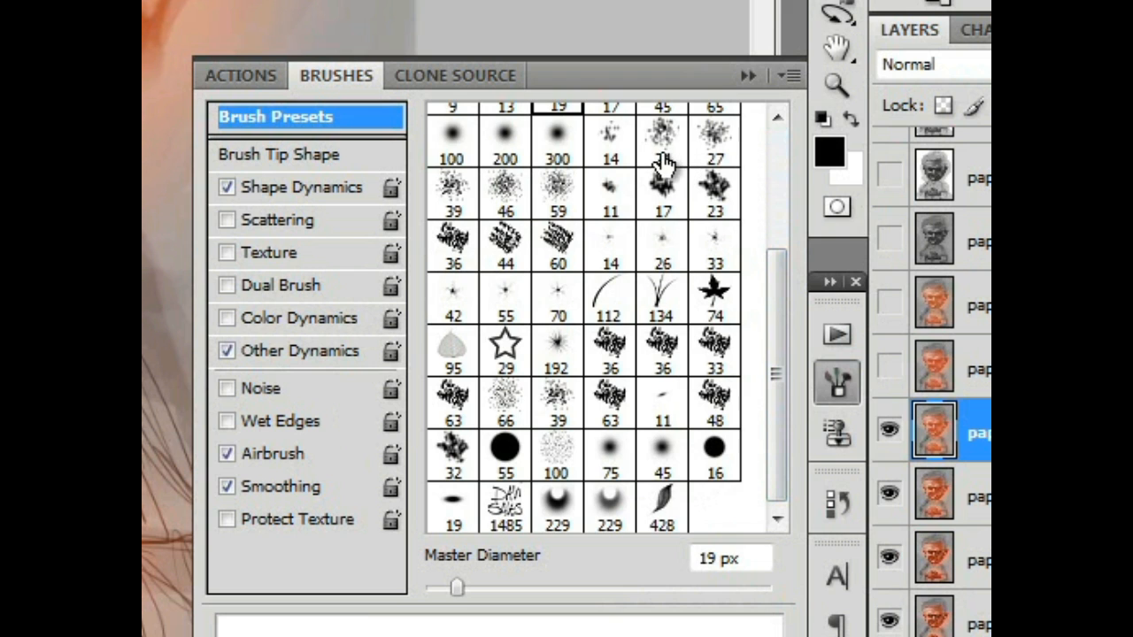
click(666, 139)
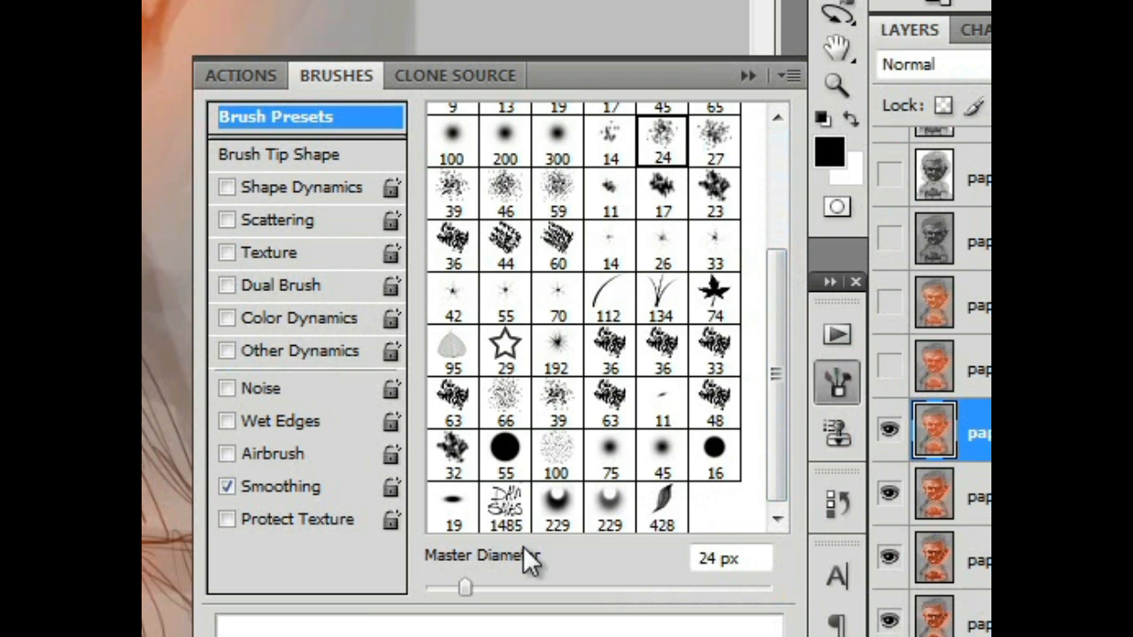
click(228, 351)
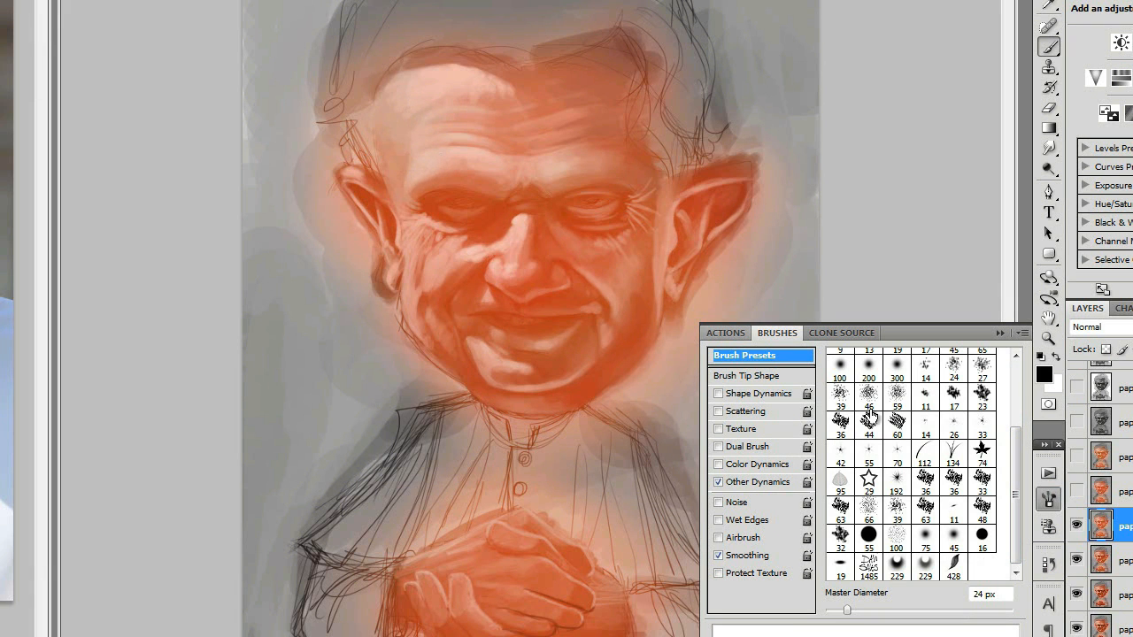
Switch to the 17 px rough-textured brush preset and enable Other Dynamics for it
drag(1018, 460, 1017, 370)
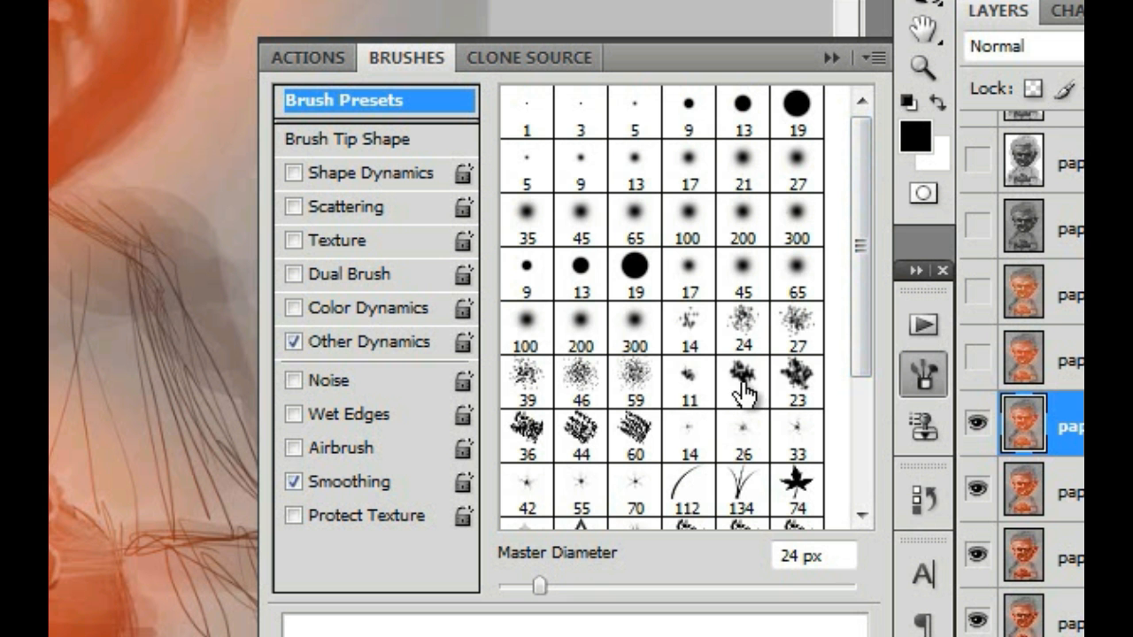
click(743, 389)
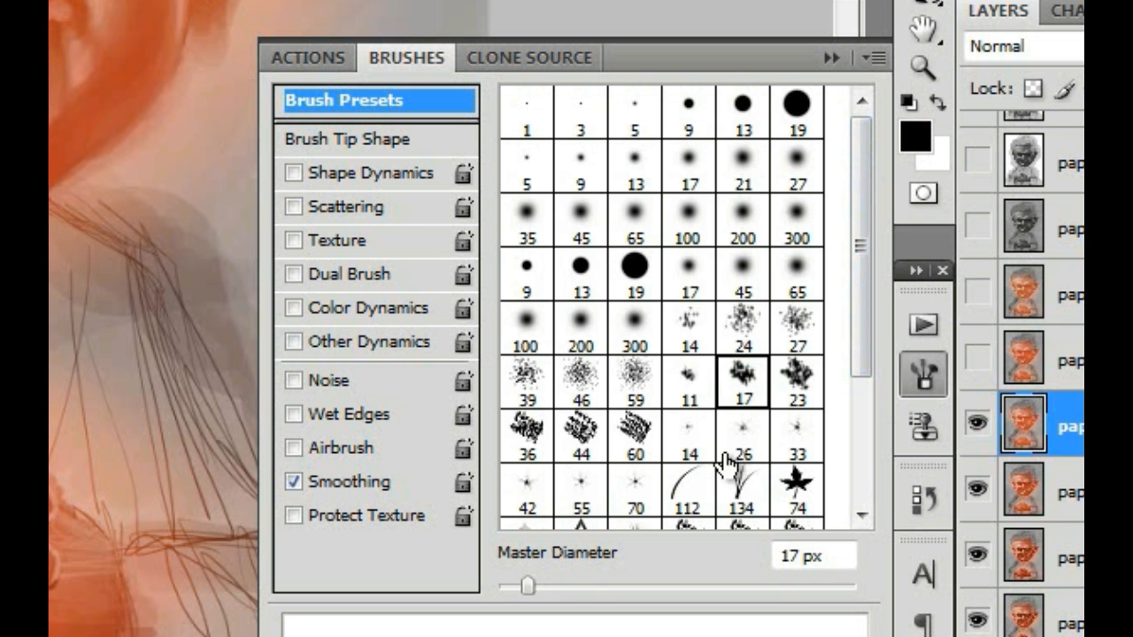
click(294, 341)
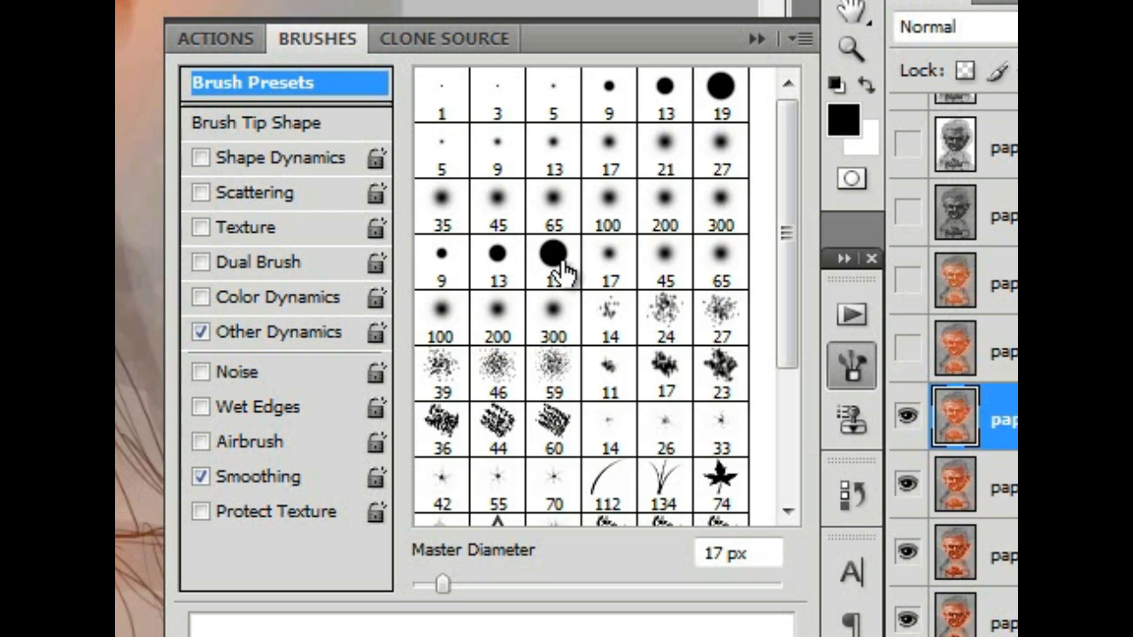
Reselect the 19 px hard round brush preset and paint a short stroke across the upper forehead
click(553, 256)
drag(784, 221, 775, 392)
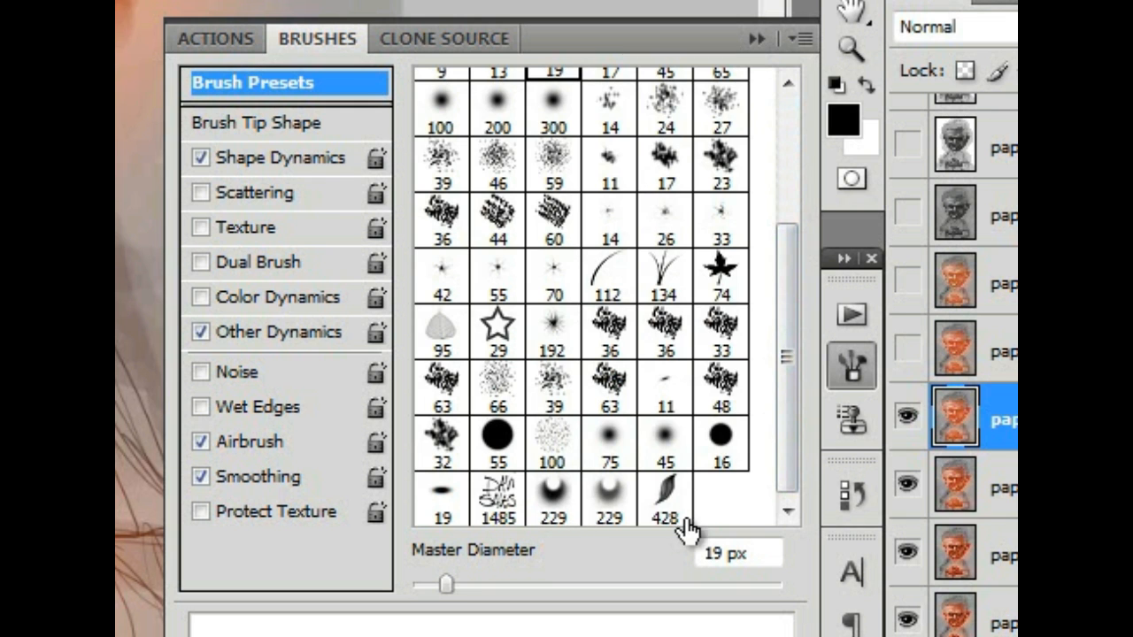
mouse_move(784, 265)
mouse_down()
mouse_move(784, 235)
mouse_move(596, 43)
mouse_up()
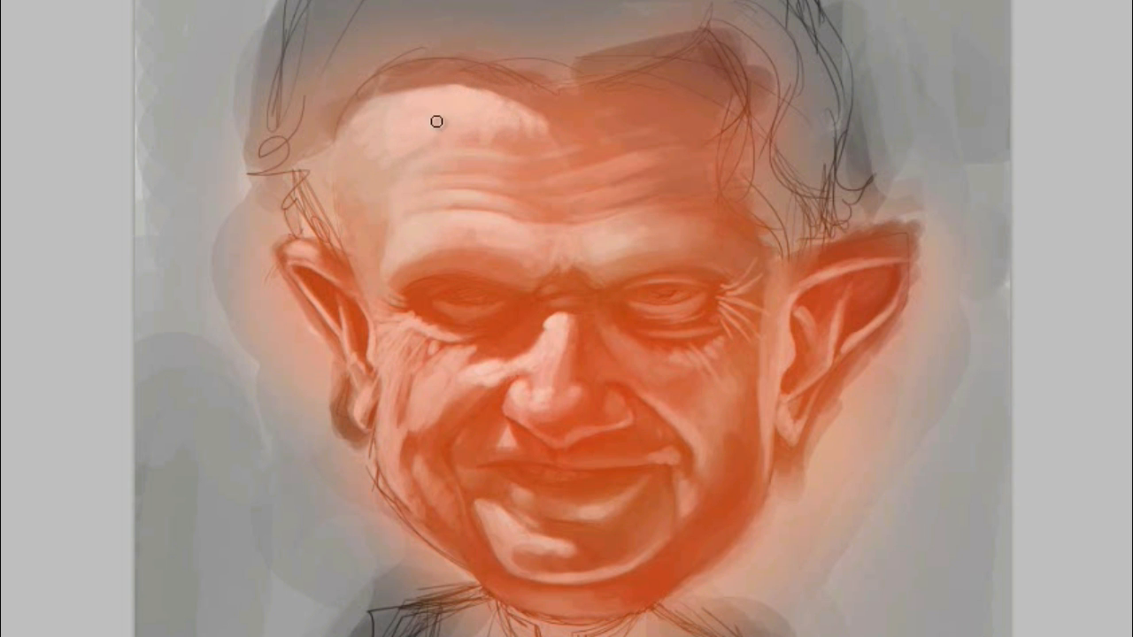
drag(514, 139, 575, 137)
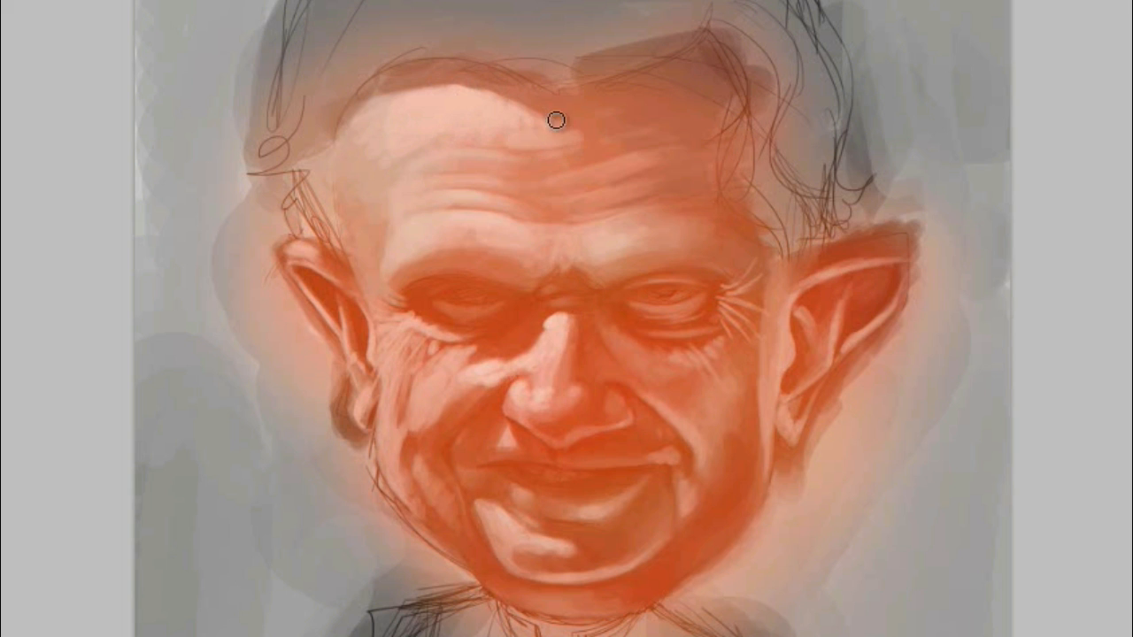
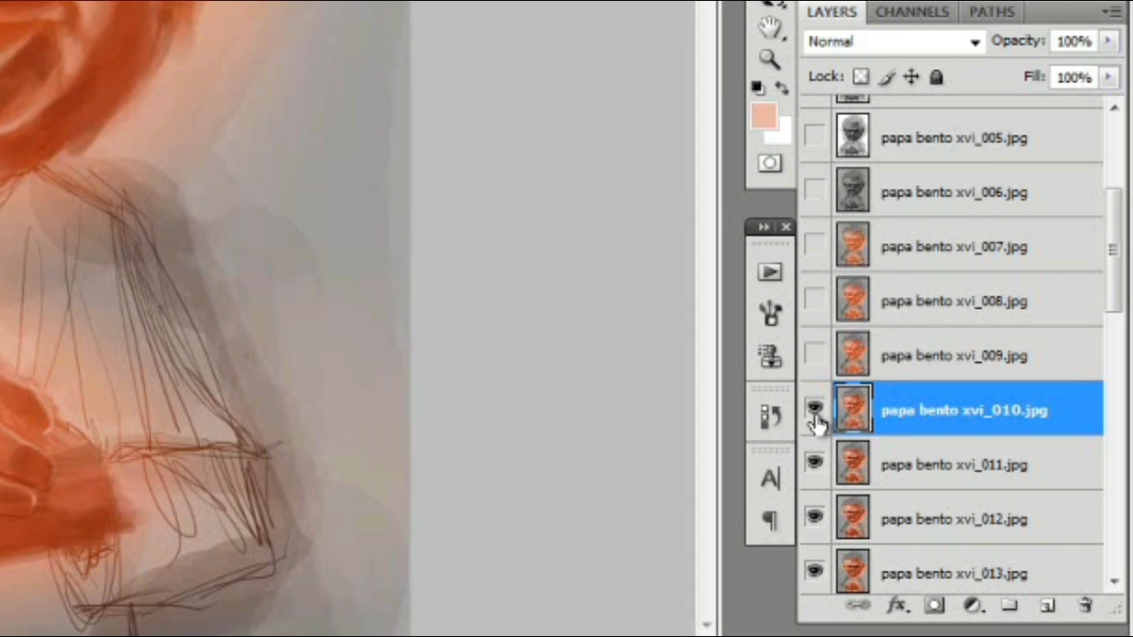
Hide layers papa bento xvi_010.jpg and papa bento xvi_011.jpg and select papa bento xvi_012.jpg
click(814, 412)
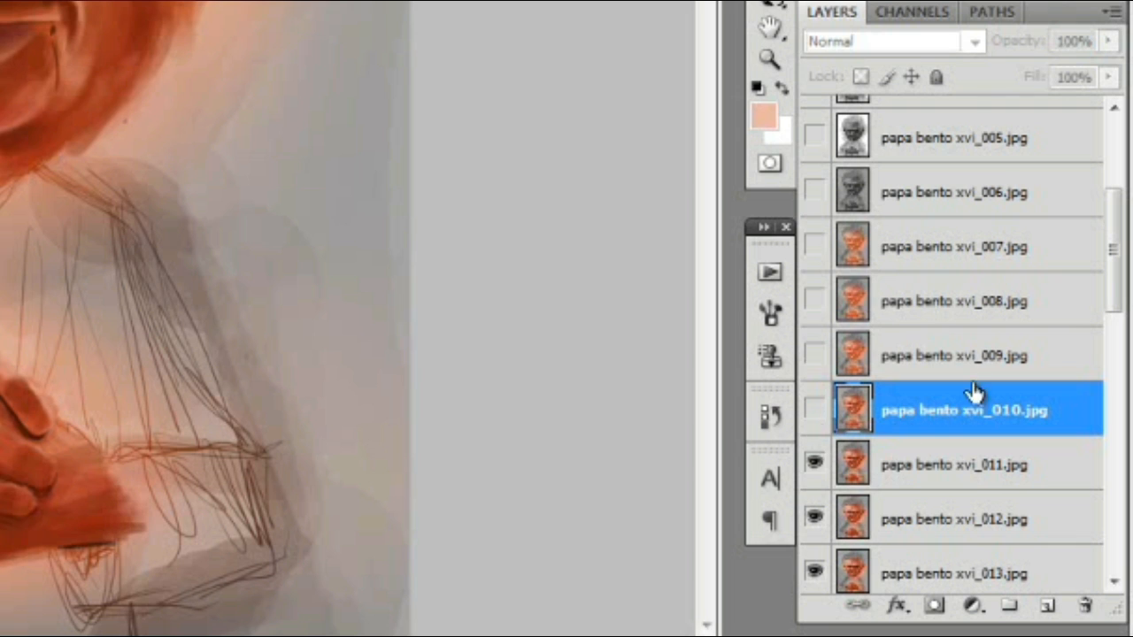
click(907, 466)
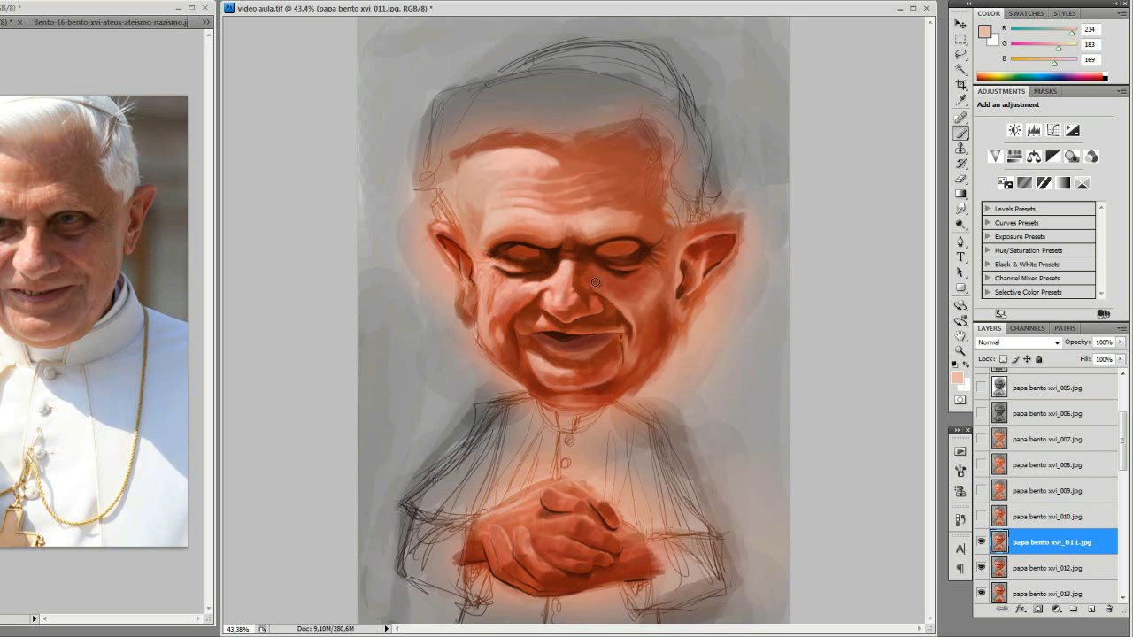
click(981, 543)
click(981, 543)
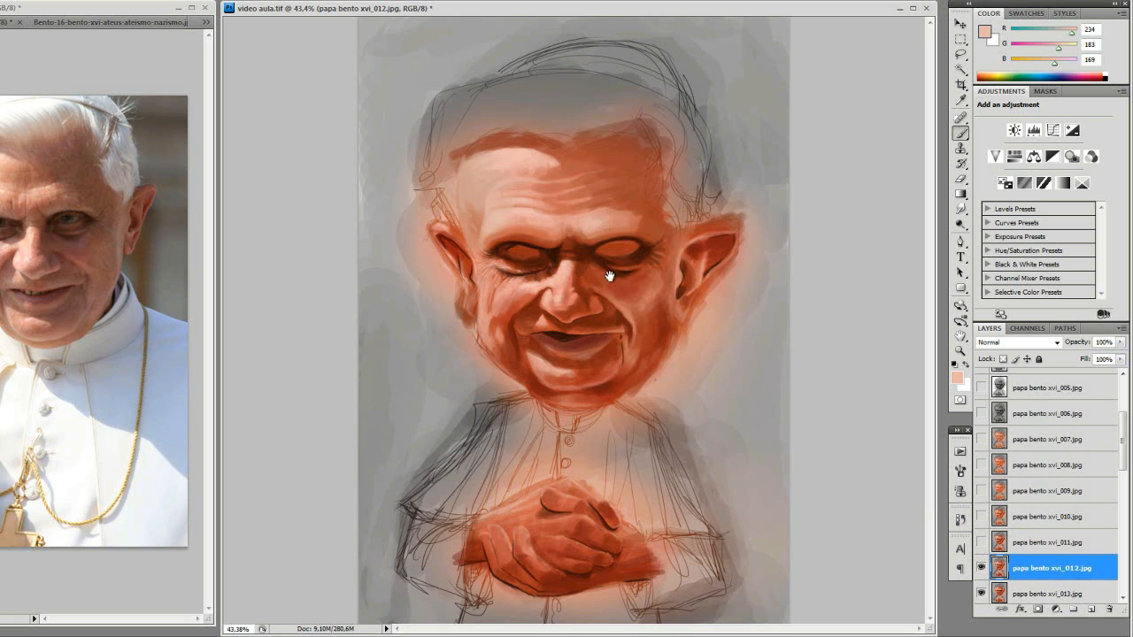
Magnify the face in papa bento xvi_012.jpg to 100% and review the current brush's preset and dynamics settings
key(ctrl+plus)
key(ctrl+plus)
key(ctrl+plus)
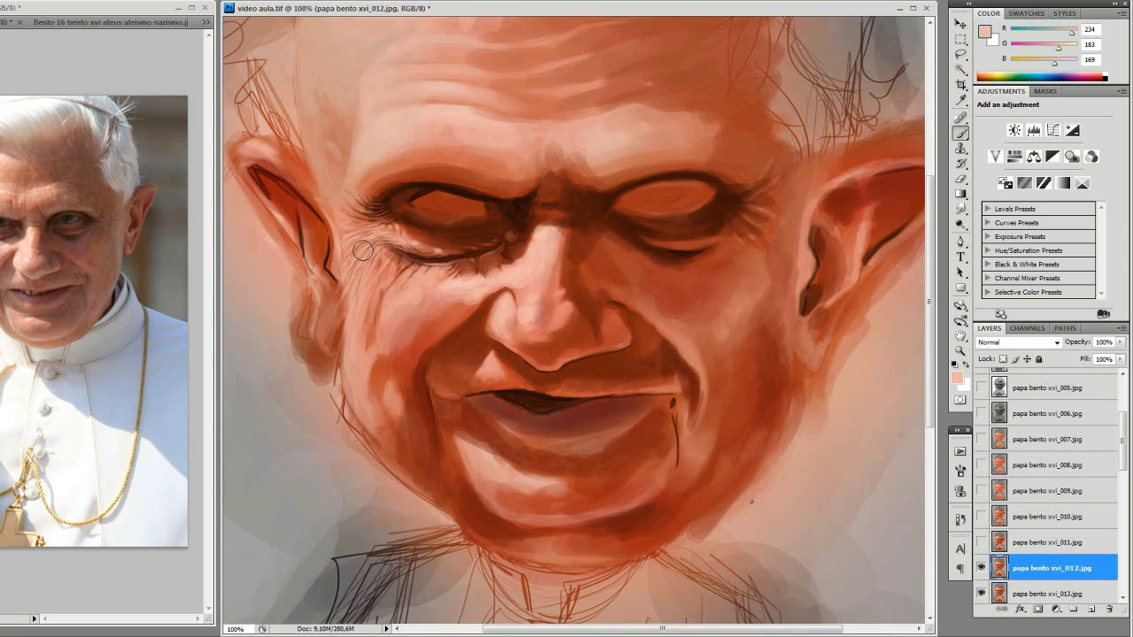
key(F5)
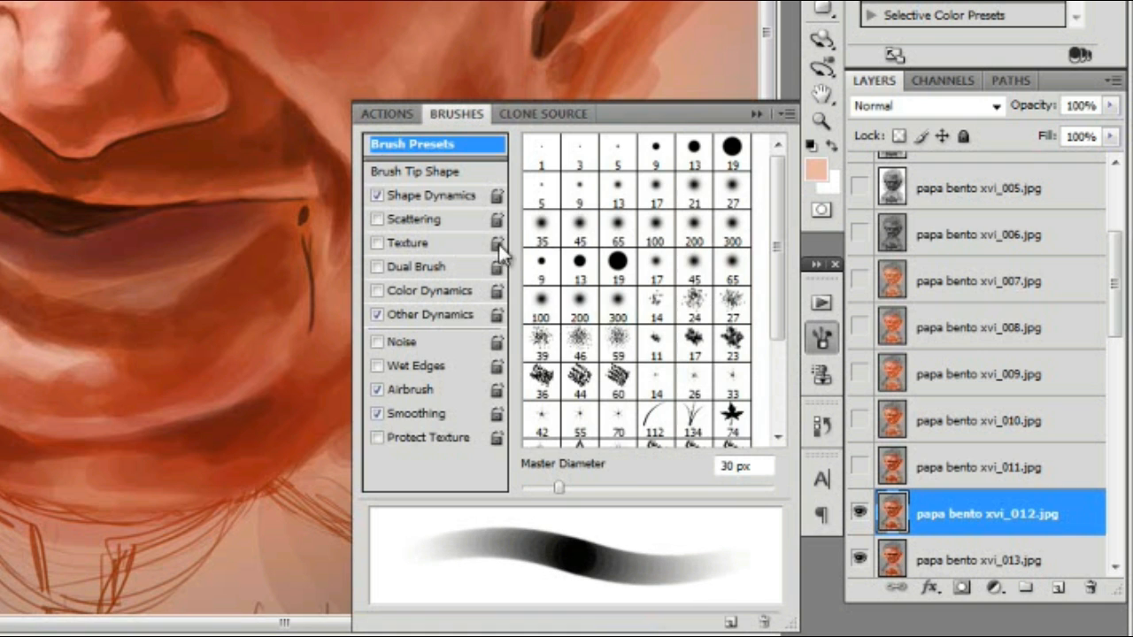
click(844, 429)
key(F5)
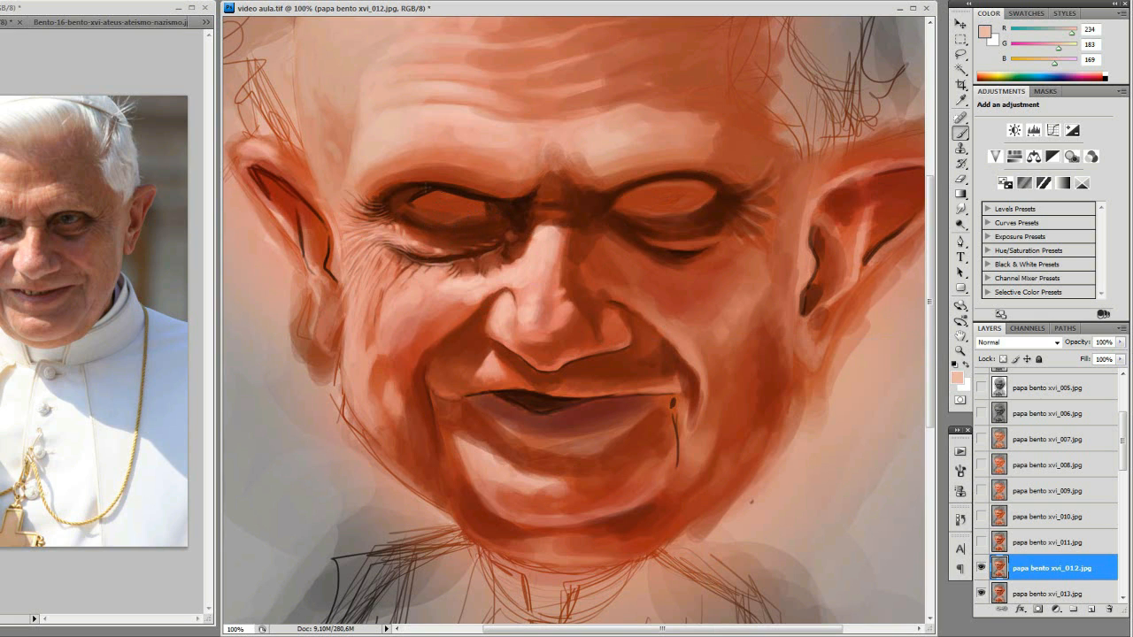
Examine the forehead, ears, eyes and hands of the papa bento xvi_012.jpg stage, both close up and at 50%
drag(541, 60, 480, 254)
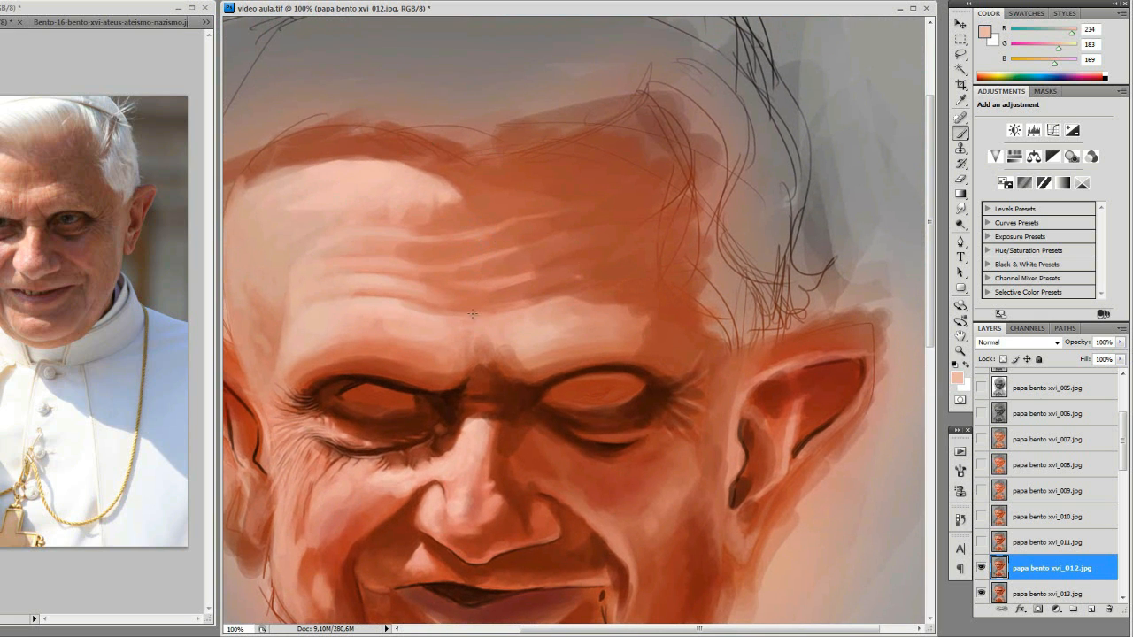
drag(372, 442, 492, 274)
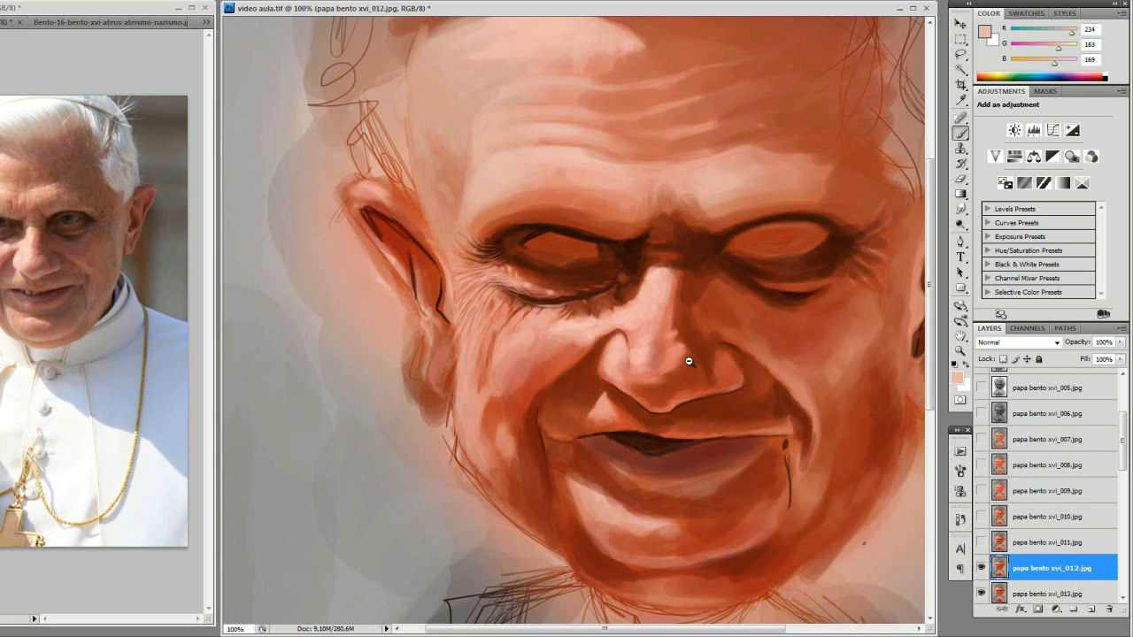
key(ctrl+minus)
key(ctrl+minus)
drag(619, 463, 609, 367)
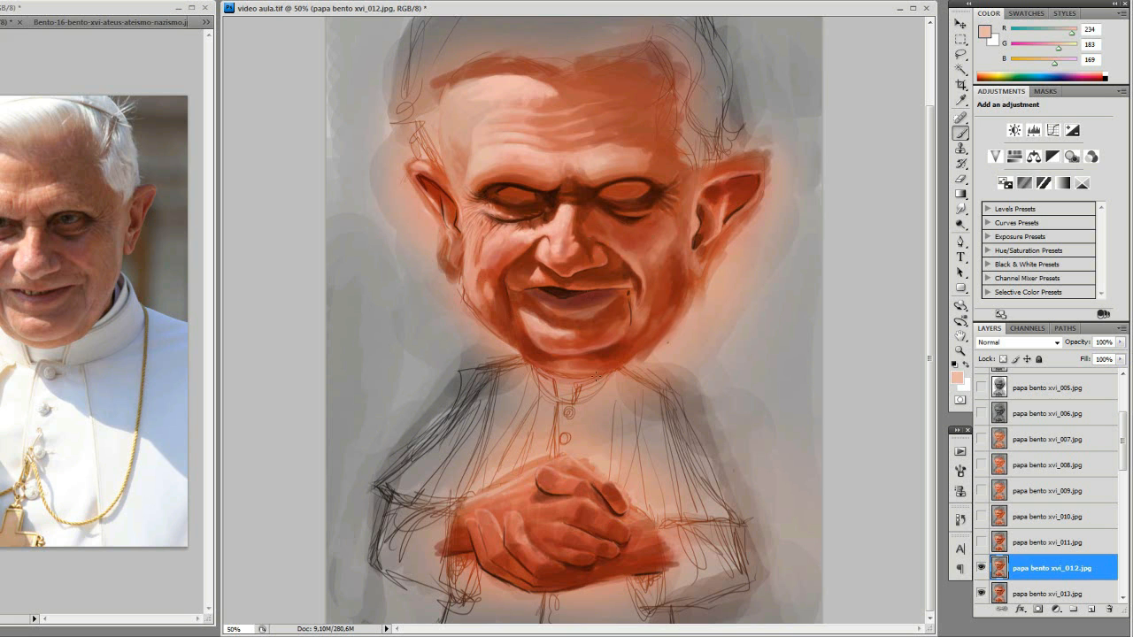
drag(407, 128, 743, 394)
drag(620, 434, 628, 299)
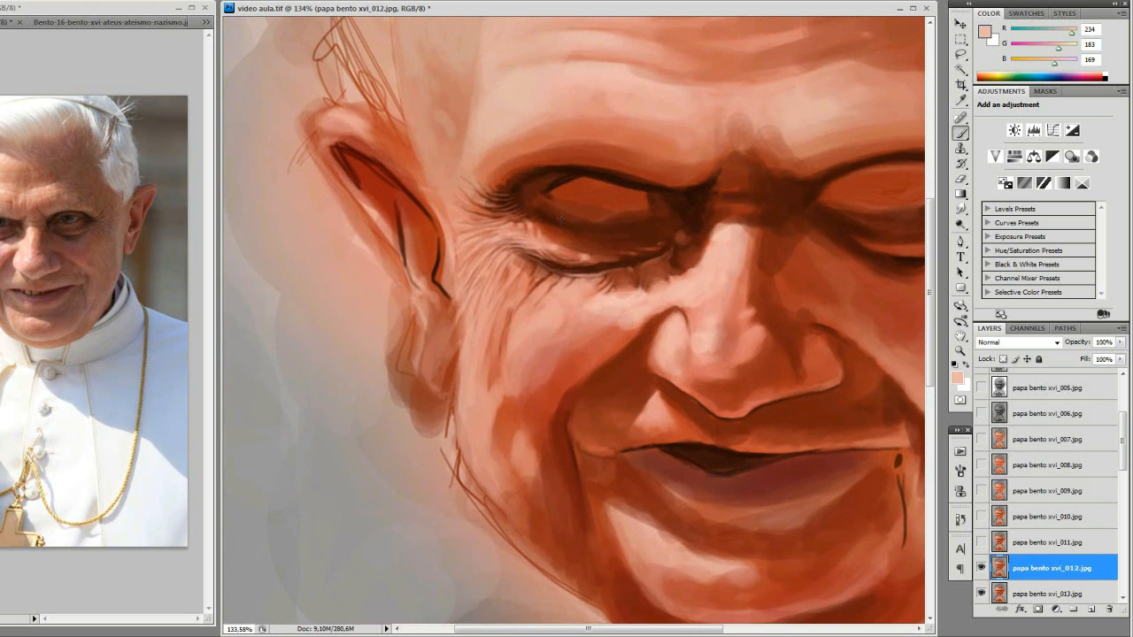
Sample a light skin tone (RGB 236, 177, 161) beside the nose bridge and brush a short stroke at the adjacent eye's outer corner
key(i)
click(718, 254)
click(721, 249)
click(719, 254)
key(b)
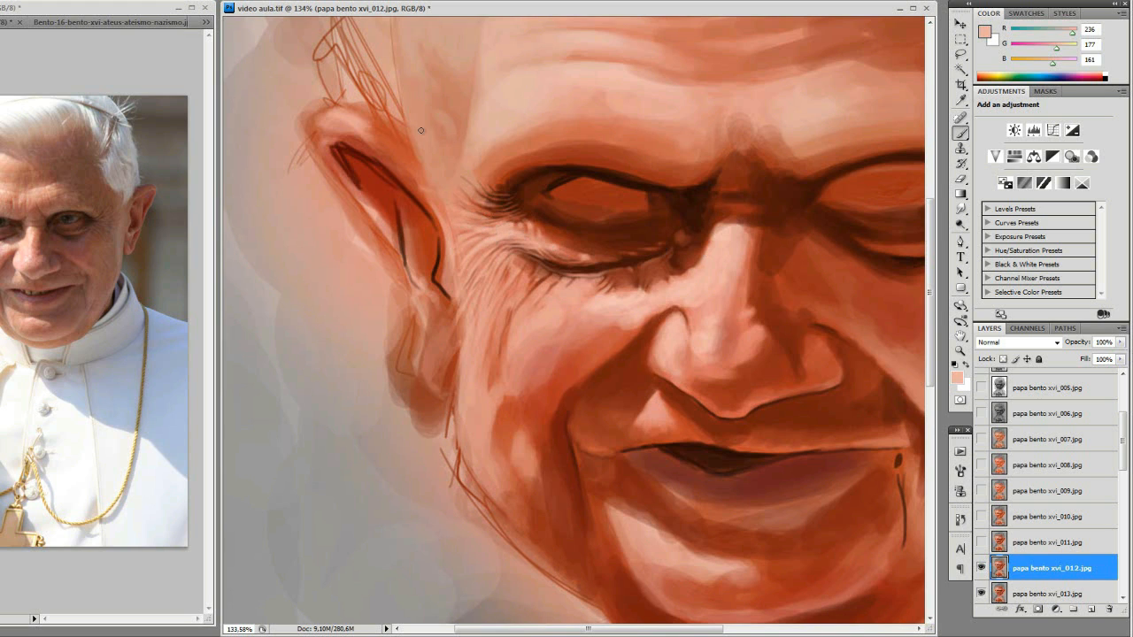
drag(462, 201, 489, 204)
scroll(599, 334, up, 1)
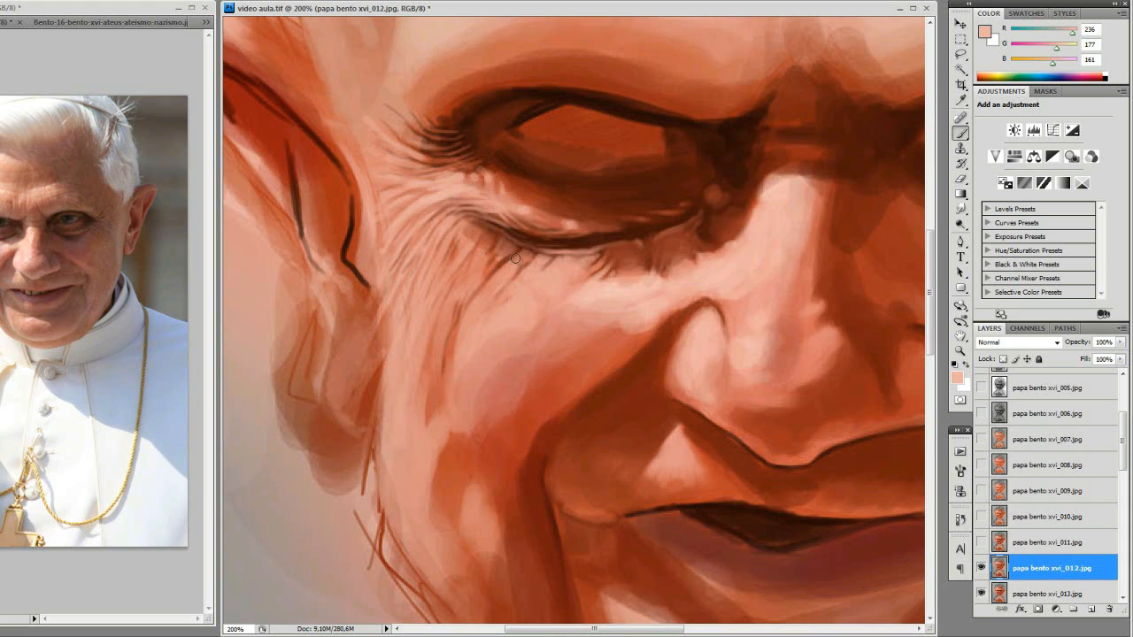
Enlarge the brush and paint light skin-tone wrinkle strokes below and beside the outer corner of the eye
mouse_move(483, 284)
mouse_down()
mouse_move(520, 248)
mouse_move(461, 319)
mouse_move(522, 251)
mouse_move(424, 329)
mouse_move(488, 257)
mouse_up()
key(bracketright)
key(bracketright)
mouse_move(455, 294)
mouse_down()
mouse_move(426, 371)
mouse_move(427, 356)
mouse_up()
scroll(522, 336, up, 5)
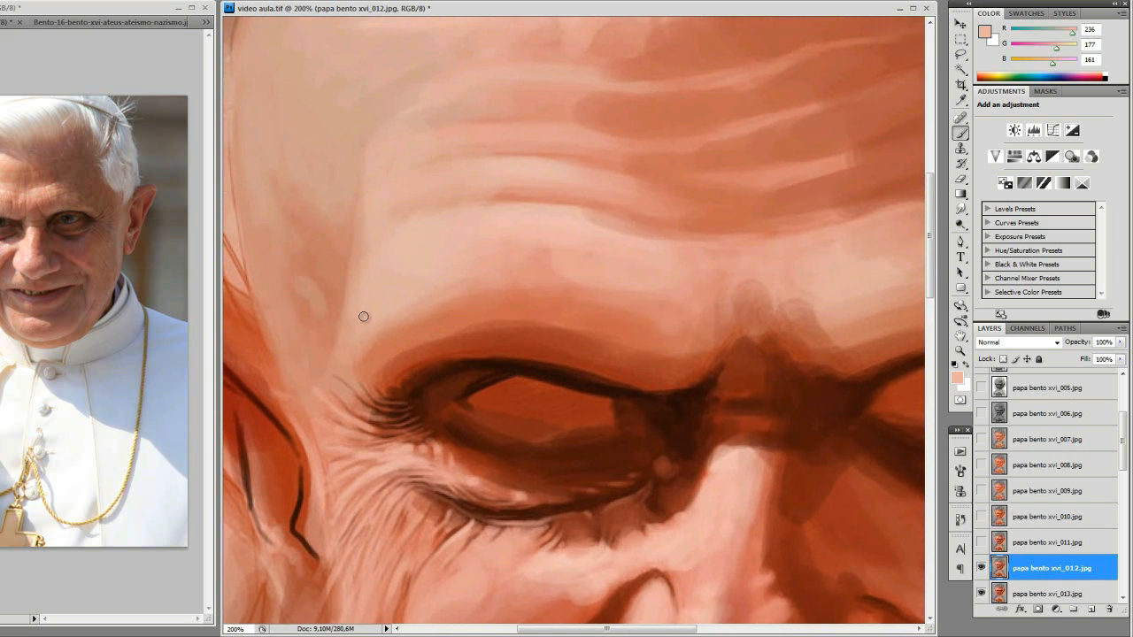
mouse_move(477, 405)
mouse_down()
mouse_move(578, 239)
mouse_move(625, 210)
mouse_up()
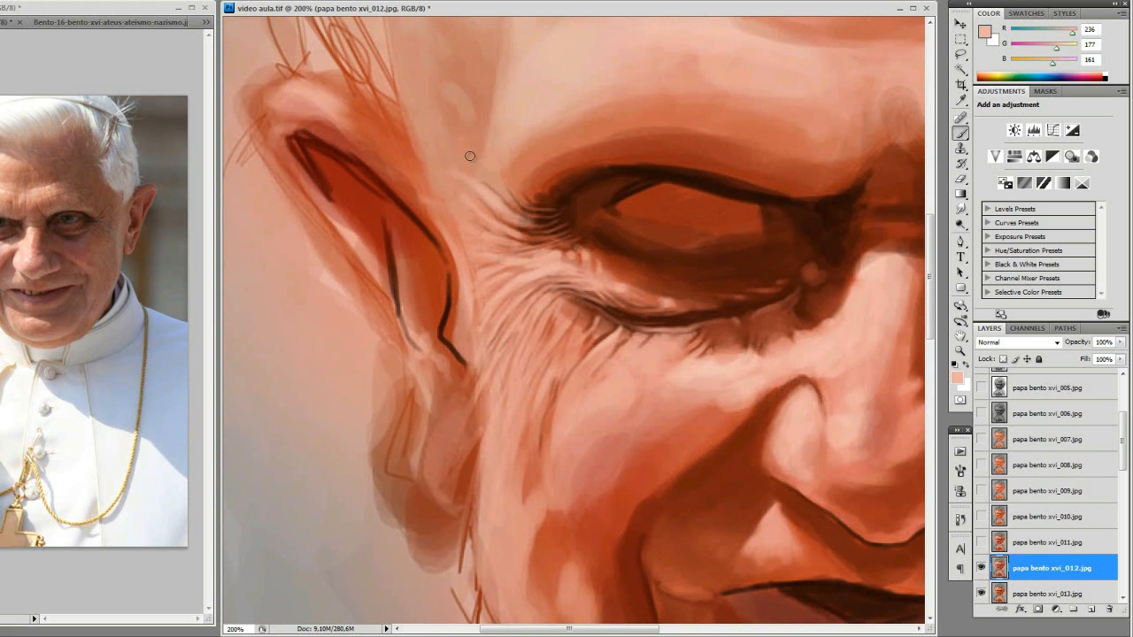
mouse_move(466, 205)
mouse_down()
mouse_move(468, 236)
mouse_move(423, 221)
mouse_up()
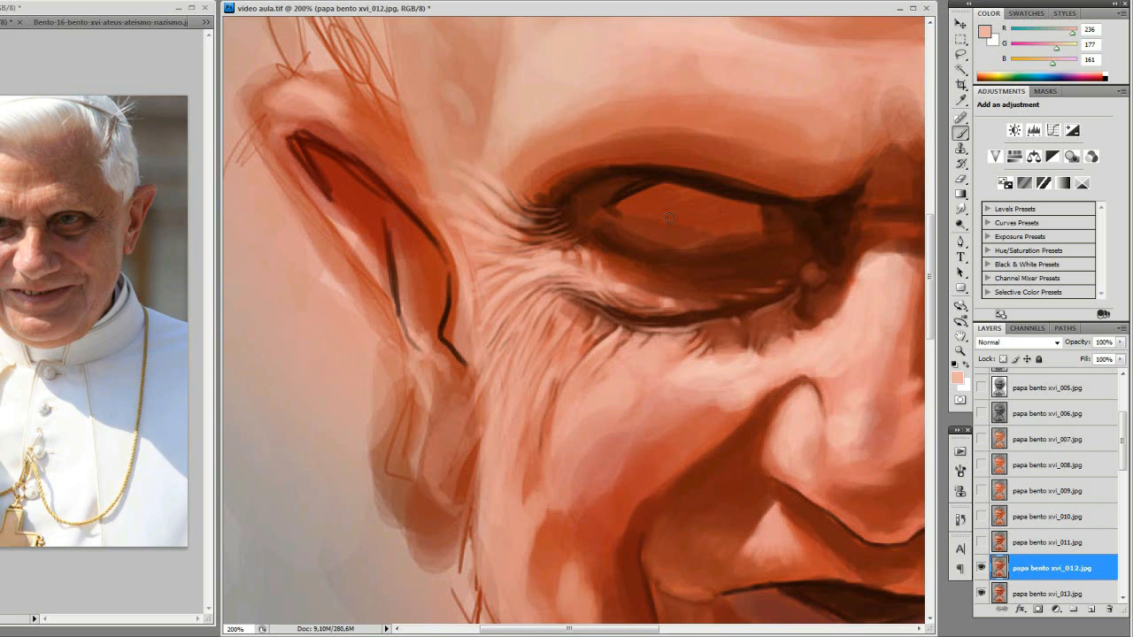
Examine the wrinkles around both eyes, comparing close-ups at 200% with the whole face at 50%
drag(633, 247, 474, 249)
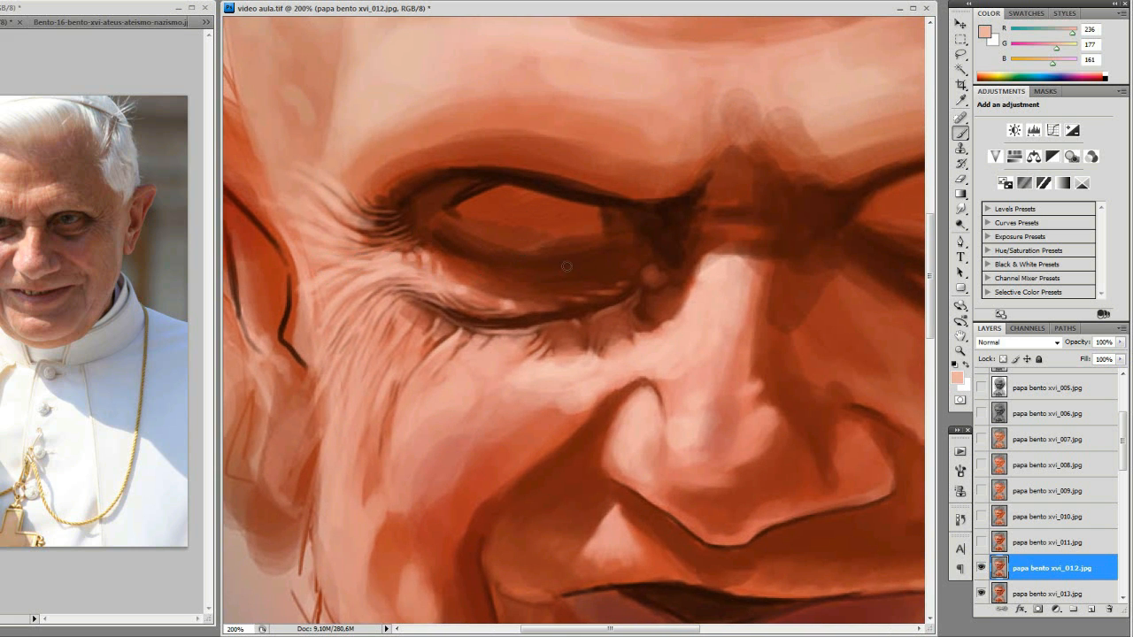
scroll(505, 291, down, 3)
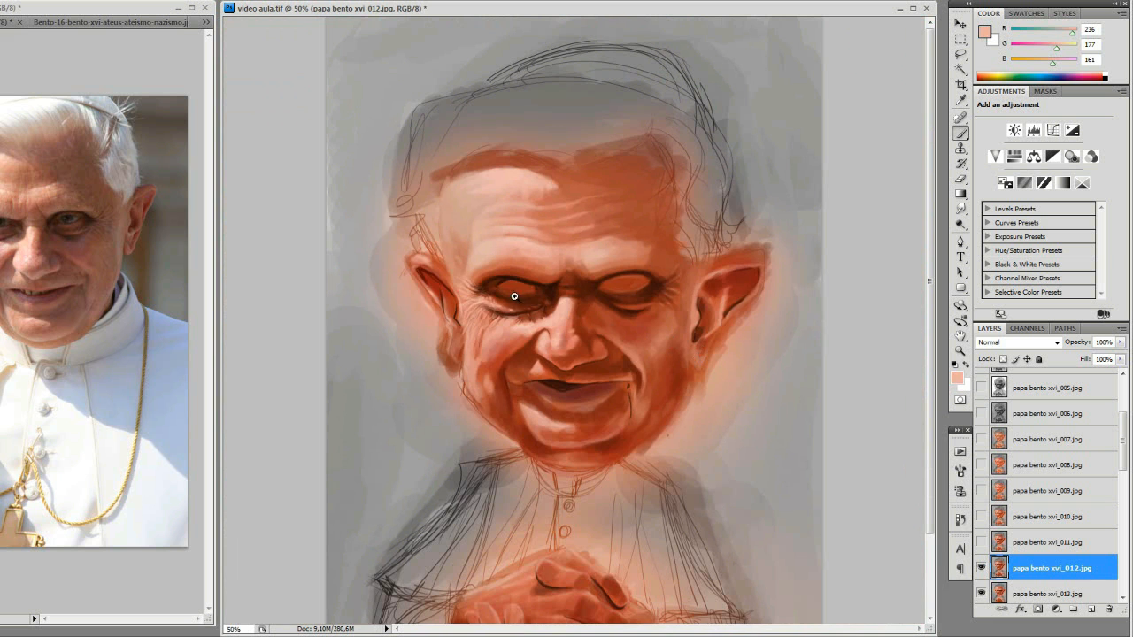
scroll(514, 297, up, 4)
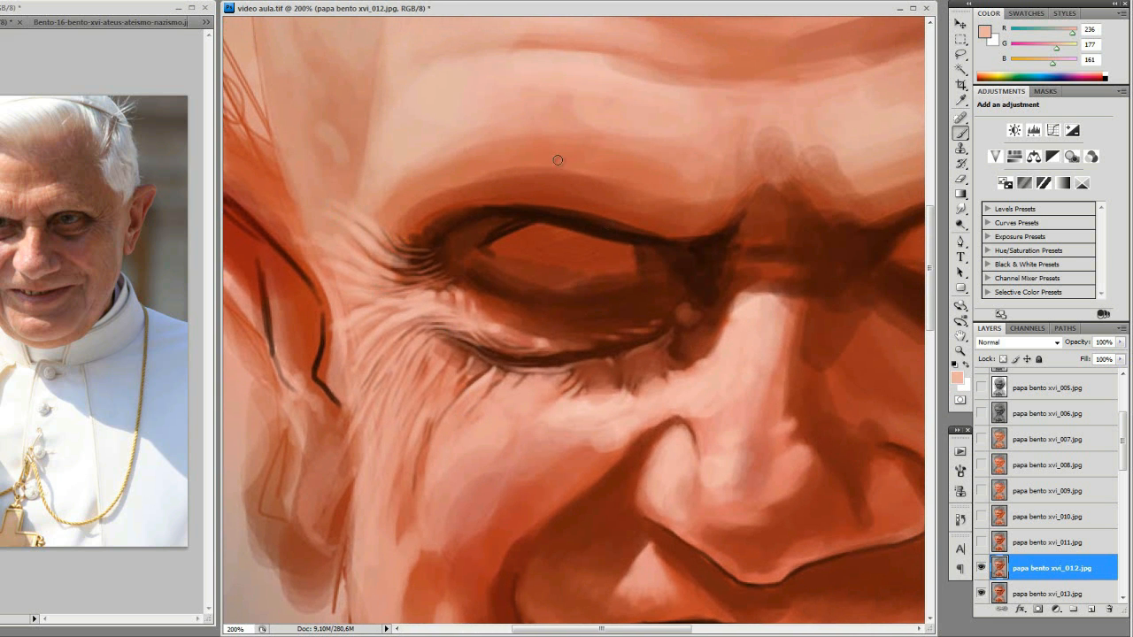
scroll(668, 360, down, 1)
drag(677, 347, 528, 315)
scroll(532, 342, up, 1)
drag(790, 292, 558, 330)
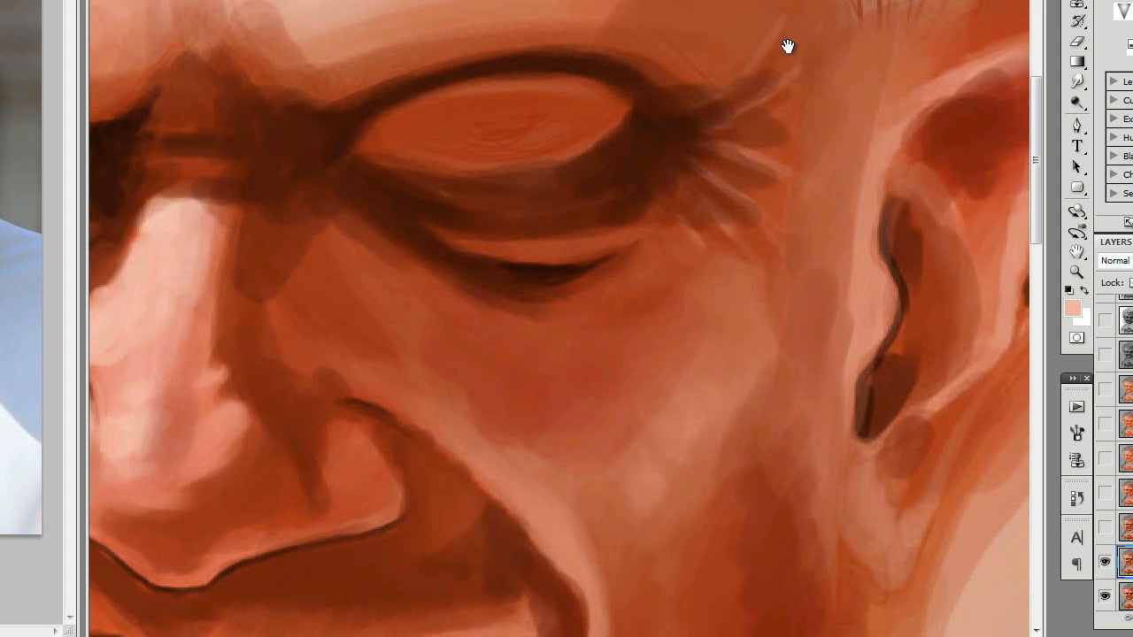
drag(179, 182, 870, 149)
drag(254, 113, 372, 108)
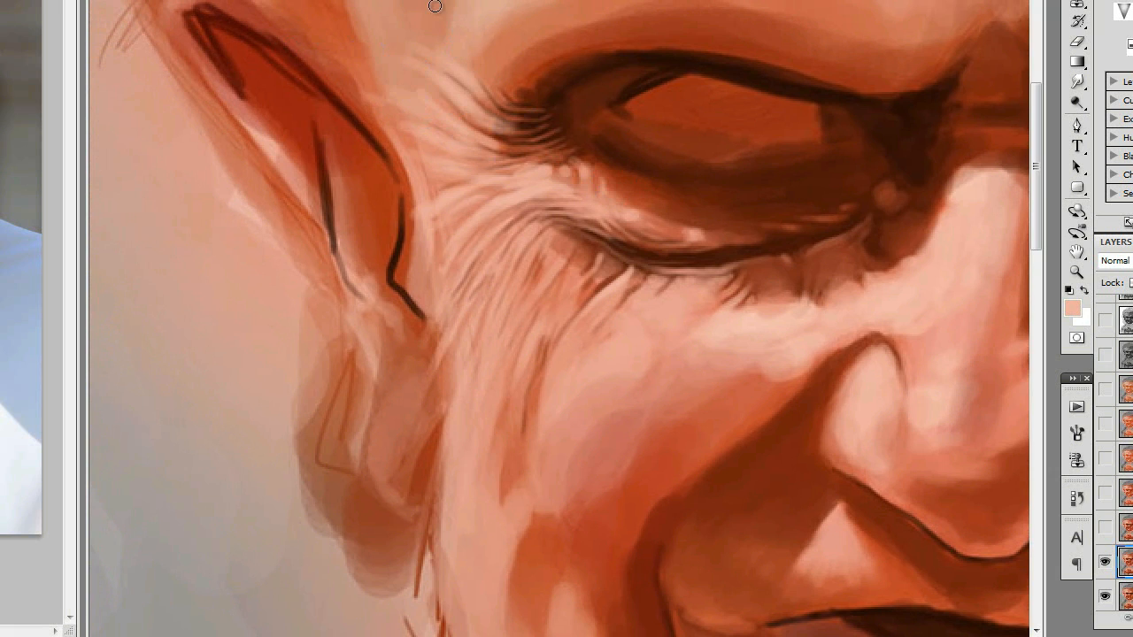
Sample an orange-brown tone (RGB 176, 81, 53) above the eye corner and brush thin wrinkle shadows beside the eye
alt+click(511, 60)
mouse_move(464, 180)
mouse_down()
mouse_move(541, 152)
mouse_move(397, 209)
mouse_move(493, 164)
mouse_move(518, 134)
mouse_move(474, 173)
mouse_move(490, 203)
mouse_move(524, 183)
mouse_move(464, 225)
mouse_up()
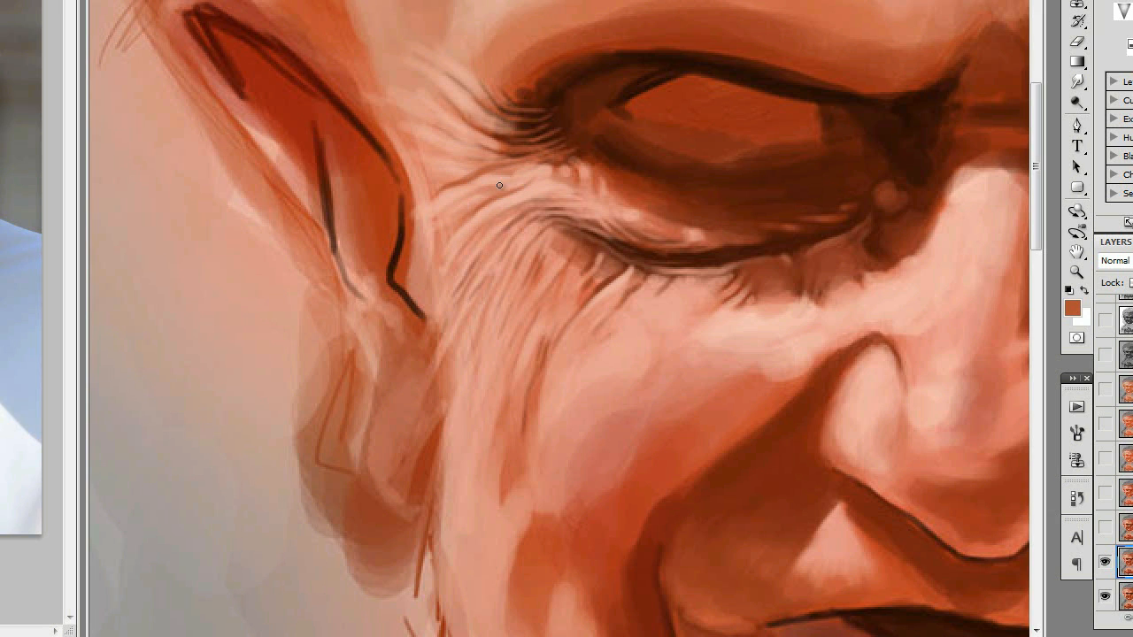
drag(529, 172, 446, 211)
Inspect the wrinkle detail around the eye, alternating between the full face at 66.7% and close-ups
ctrl+alt+click(650, 192)
ctrl+alt+click(654, 208)
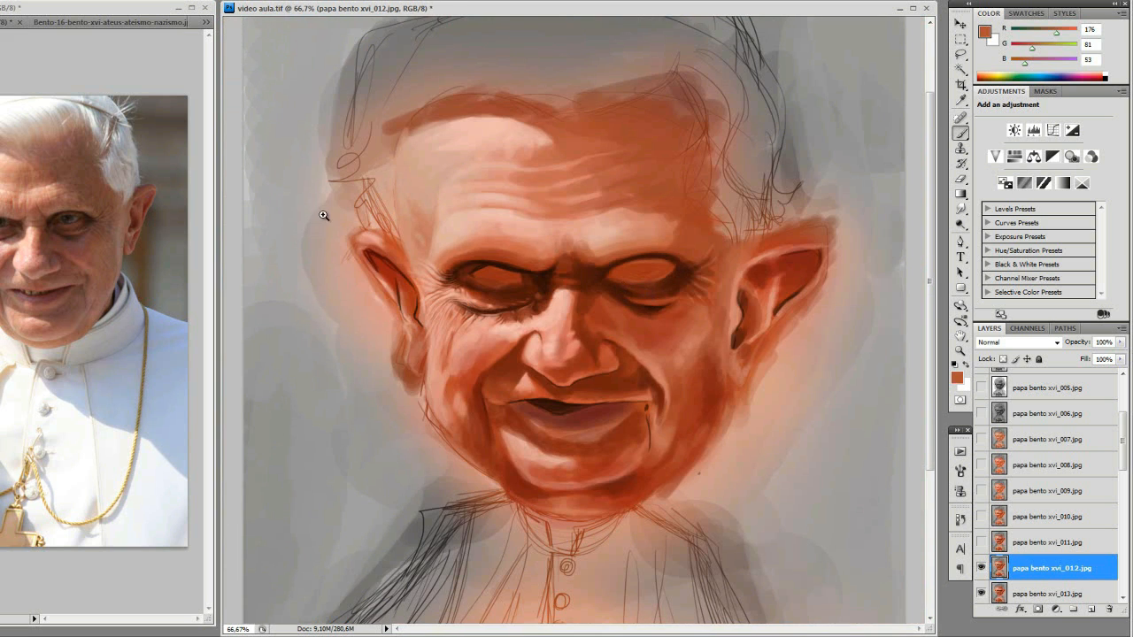
ctrl+click(542, 248)
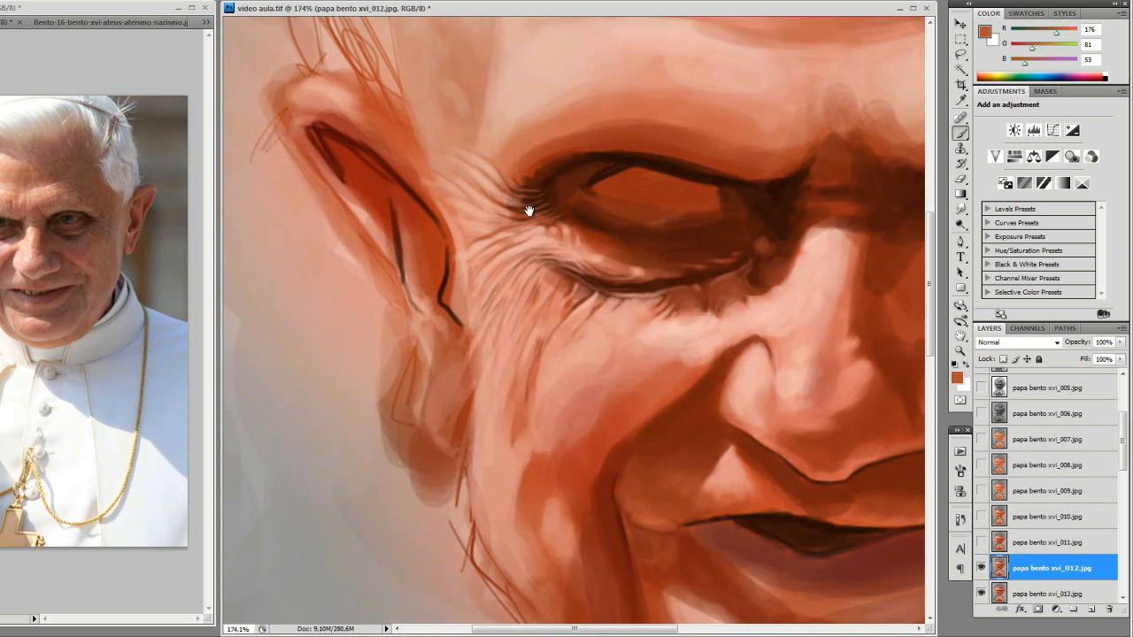
ctrl+alt+click(560, 332)
ctrl+alt+click(560, 333)
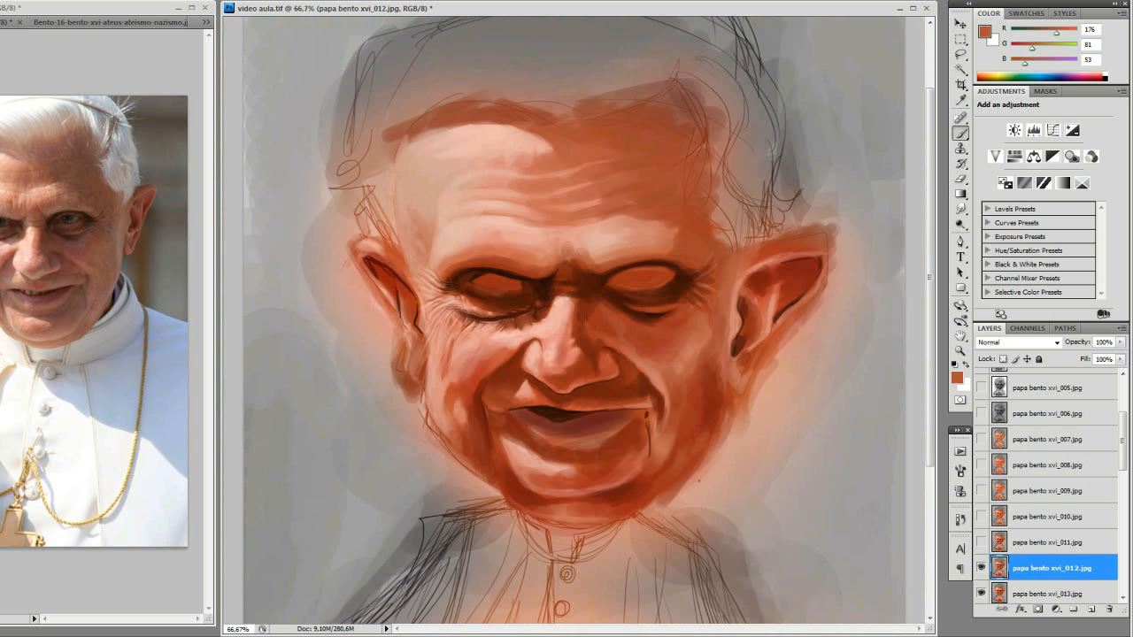
drag(438, 326, 585, 278)
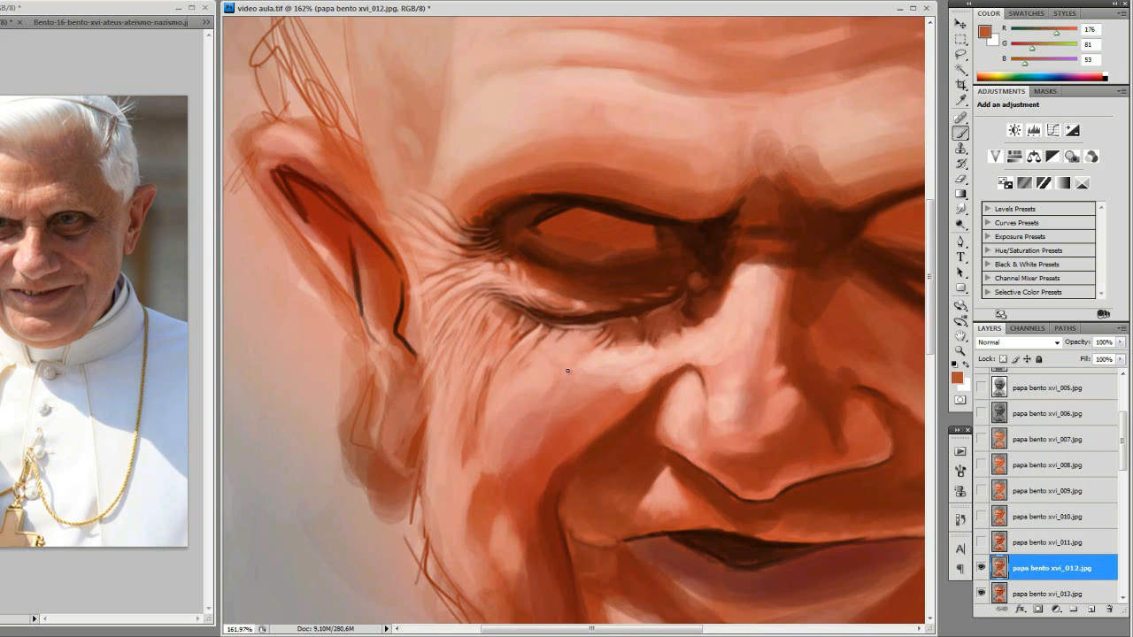
scroll(1053, 443, down, 5)
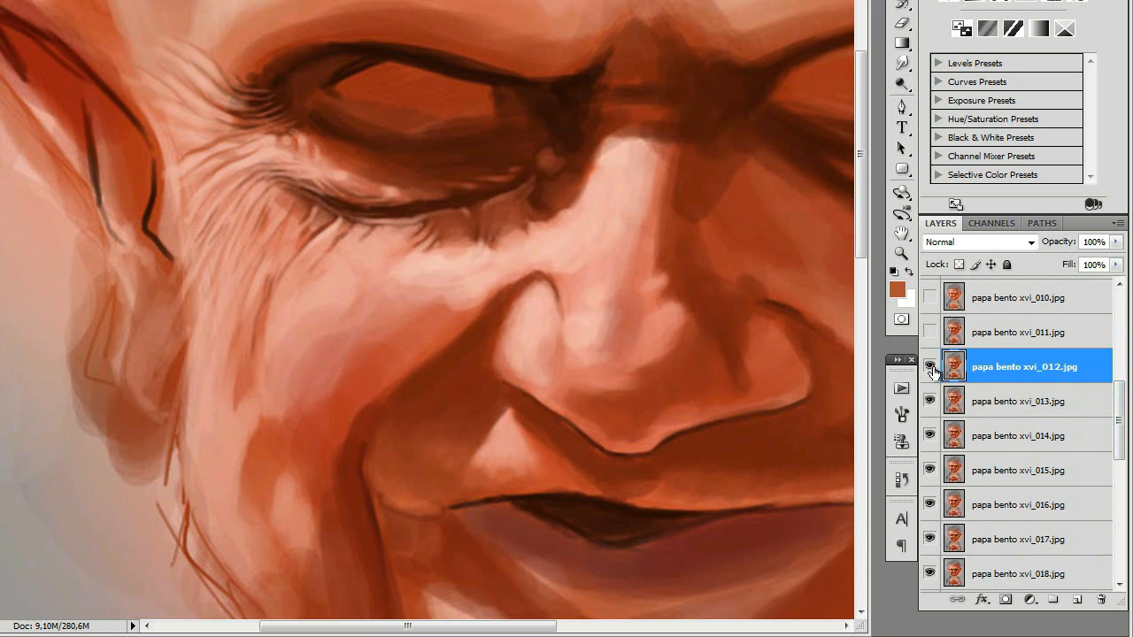
Select layer papa bento xvi_013.jpg and hide papa bento xvi_012.jpg, toggling its visibility to compare the two stages
click(929, 366)
click(1022, 405)
click(930, 366)
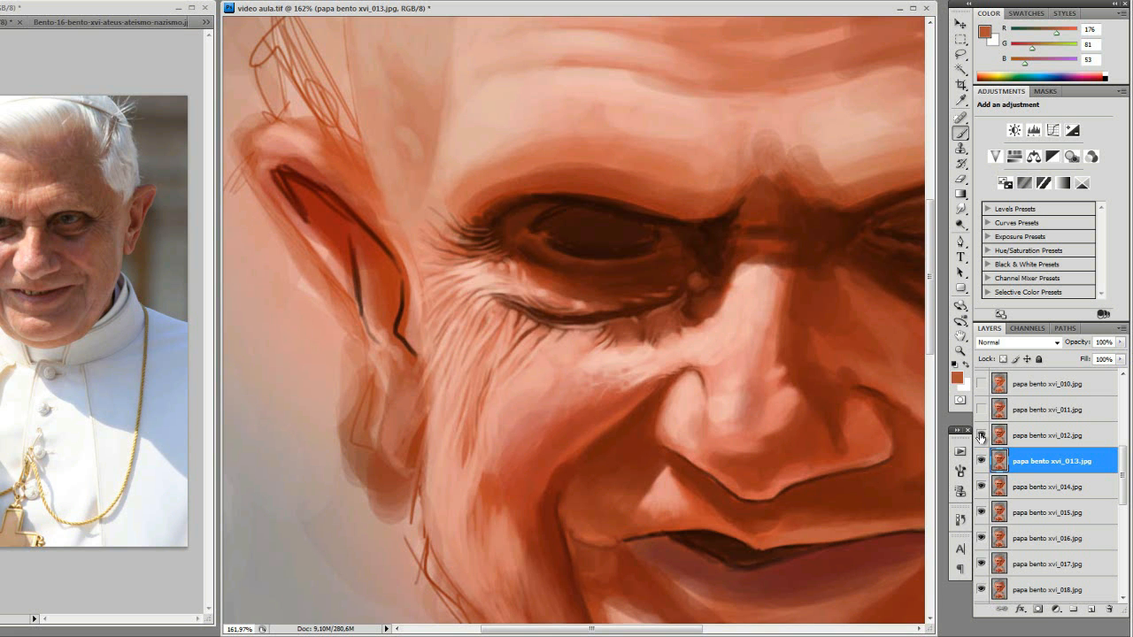
click(930, 366)
click(980, 435)
Examine the eye sockets and overall face of the papa bento xvi_013.jpg stage at 66.7% and about 110%
drag(695, 343, 498, 331)
alt+click(498, 331)
alt+click(498, 331)
mouse_move(490, 416)
mouse_down()
mouse_move(543, 260)
mouse_move(506, 418)
mouse_up()
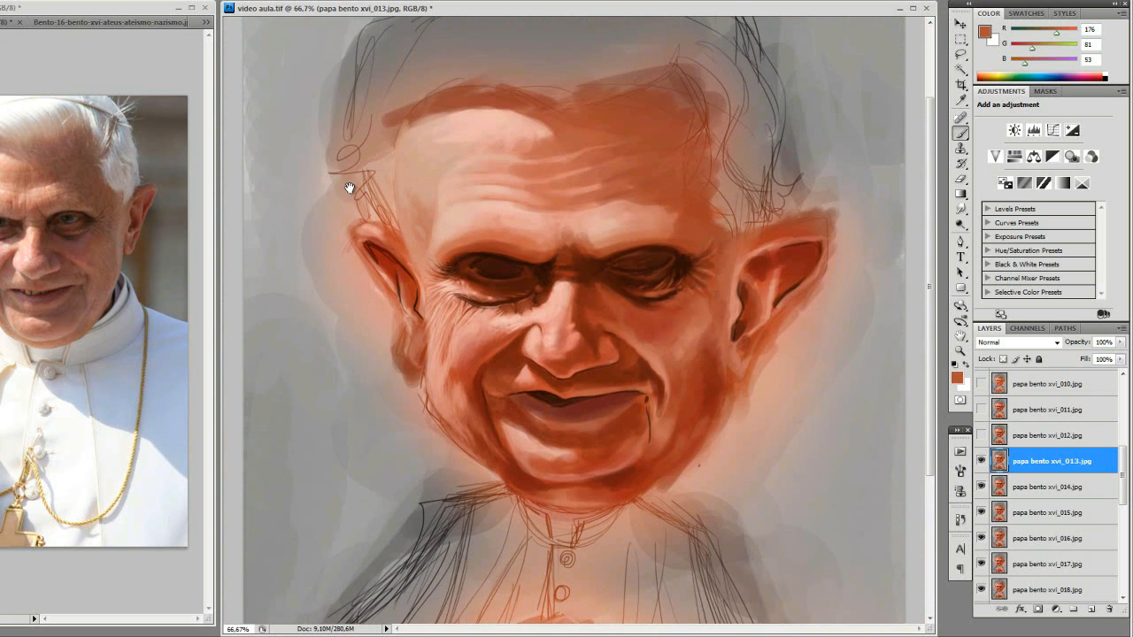
drag(352, 188, 763, 531)
drag(389, 218, 470, 299)
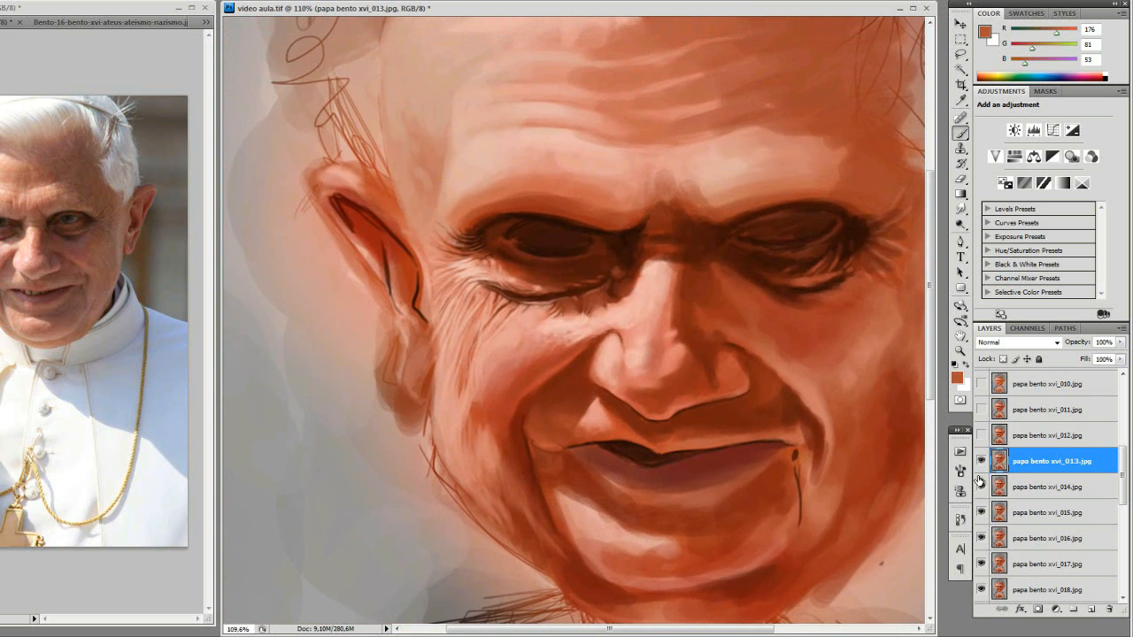
Select layer papa bento xvi_014.jpg, hide papa bento xvi_013.jpg and centre the face in view
click(1026, 486)
click(981, 461)
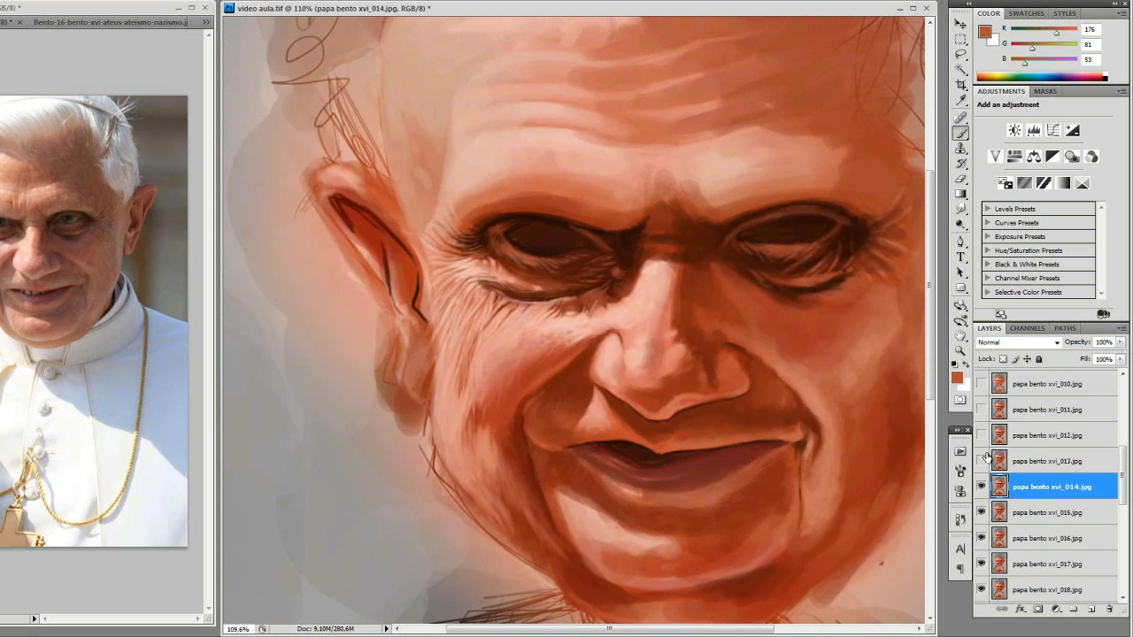
drag(698, 336, 601, 292)
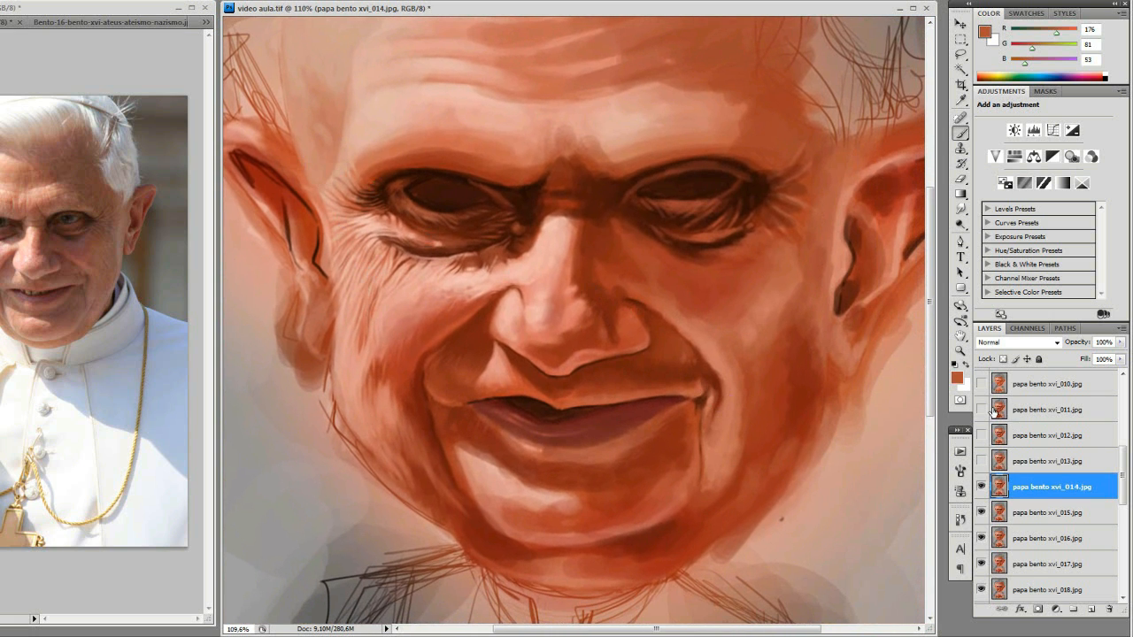
Compare the eyes and mouth of papa bento xvi_014.jpg with papa bento xvi_013.jpg by repeatedly showing and hiding the earlier stage
click(980, 461)
click(981, 461)
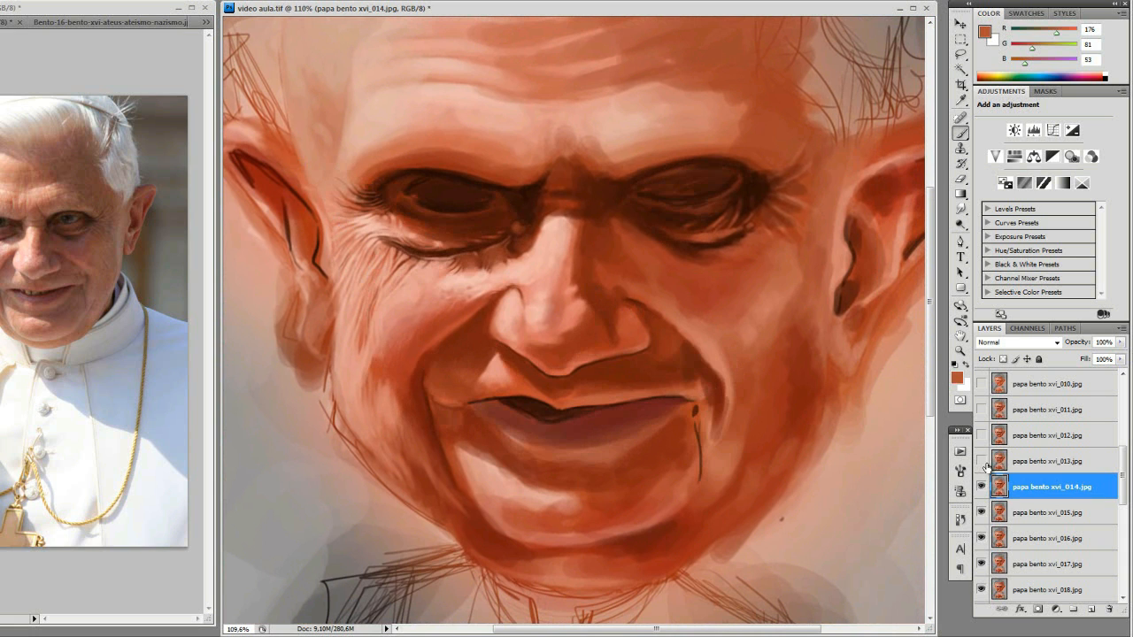
click(980, 461)
click(980, 461)
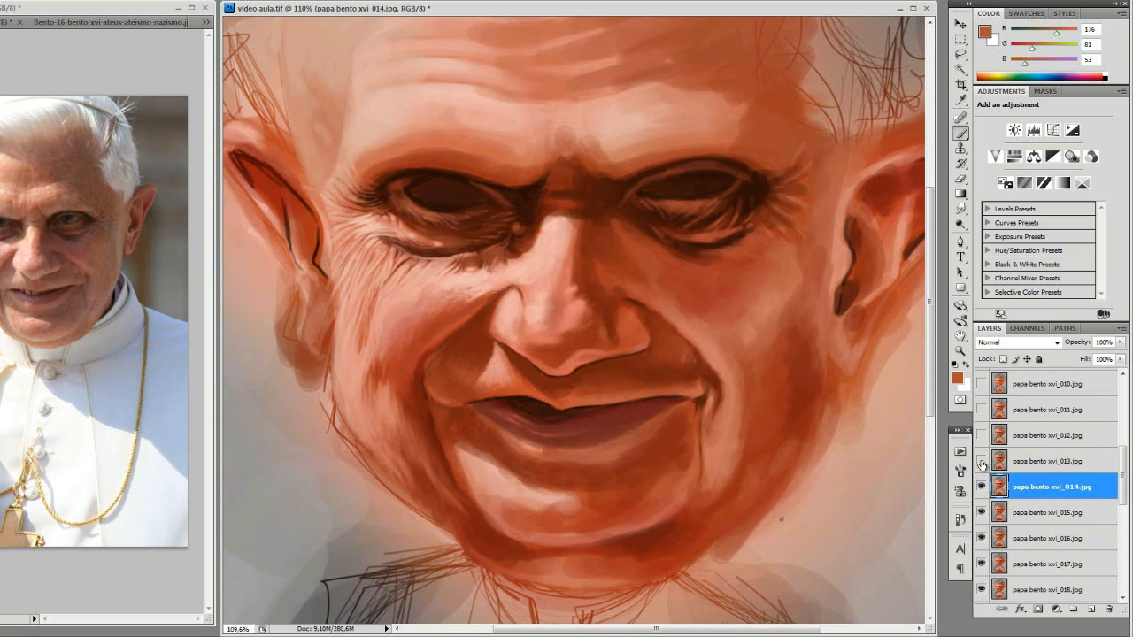
click(980, 461)
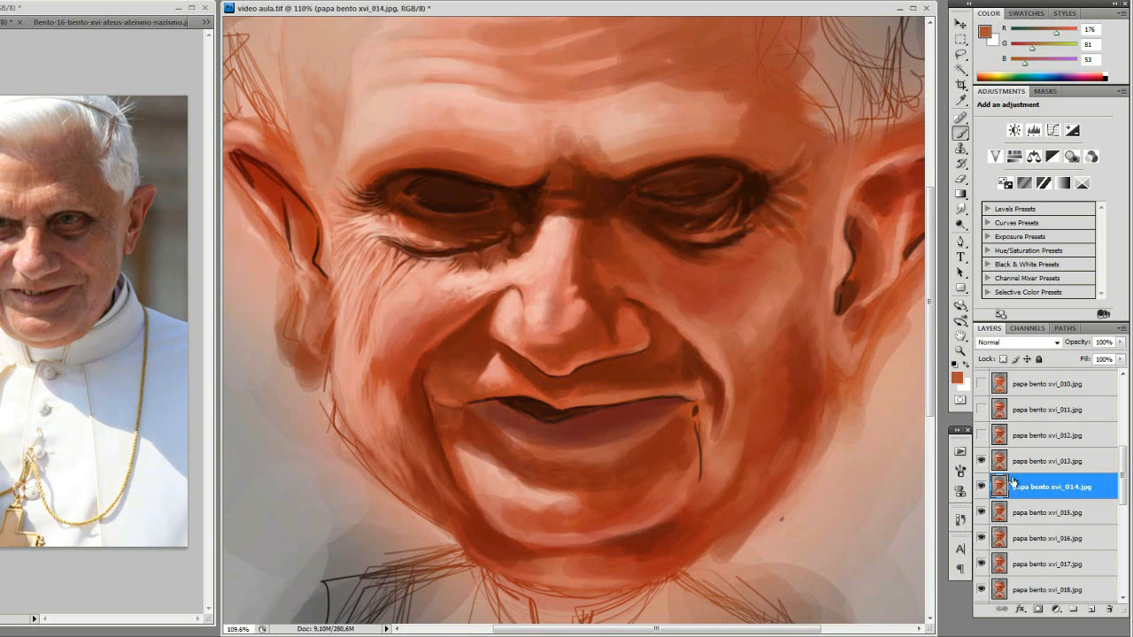
click(980, 461)
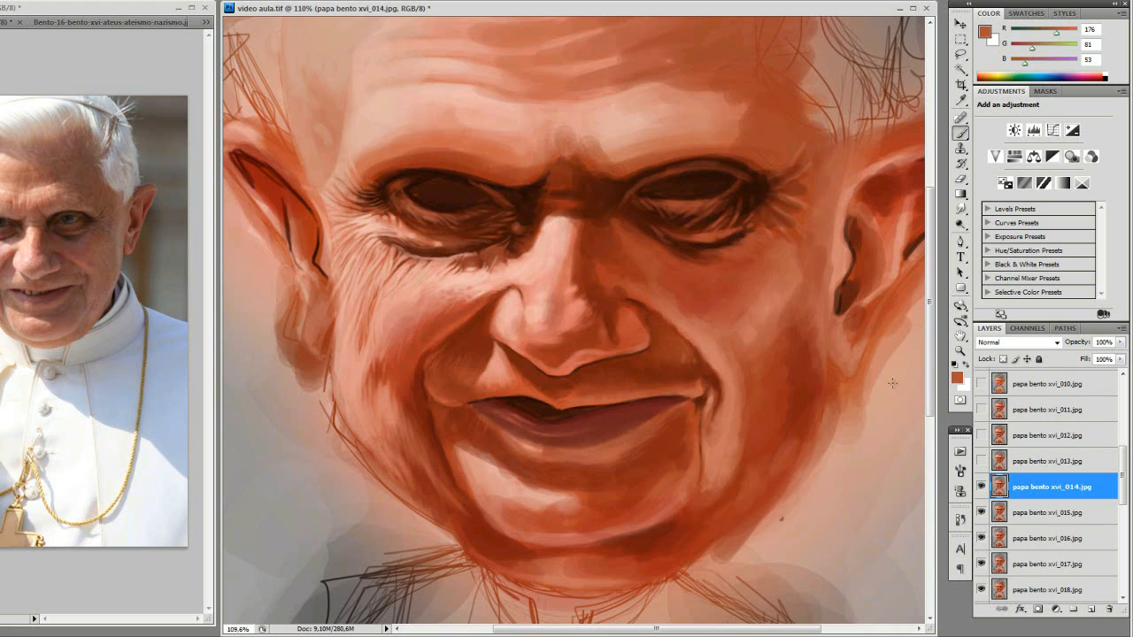
Hide papa bento xvi_014.jpg, select papa bento xvi_015.jpg and compare the two stages with the face at 66.7%
scroll(1124, 485, down, 1)
drag(1124, 485, 1123, 496)
click(981, 401)
click(1037, 427)
key(ctrl+minus)
key(ctrl+minus)
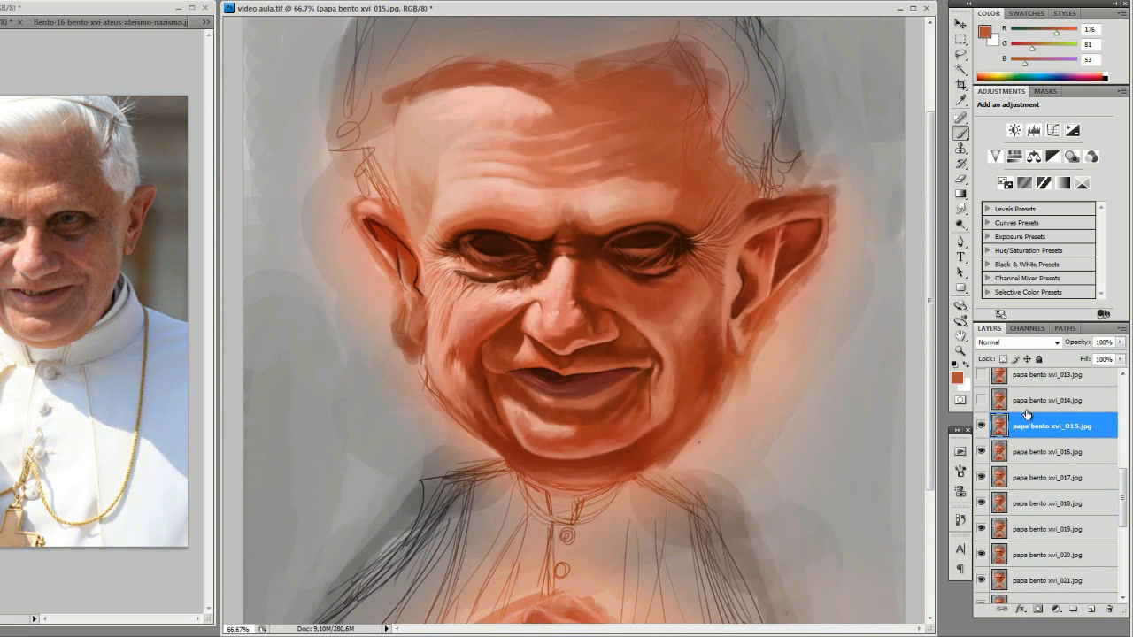
click(980, 403)
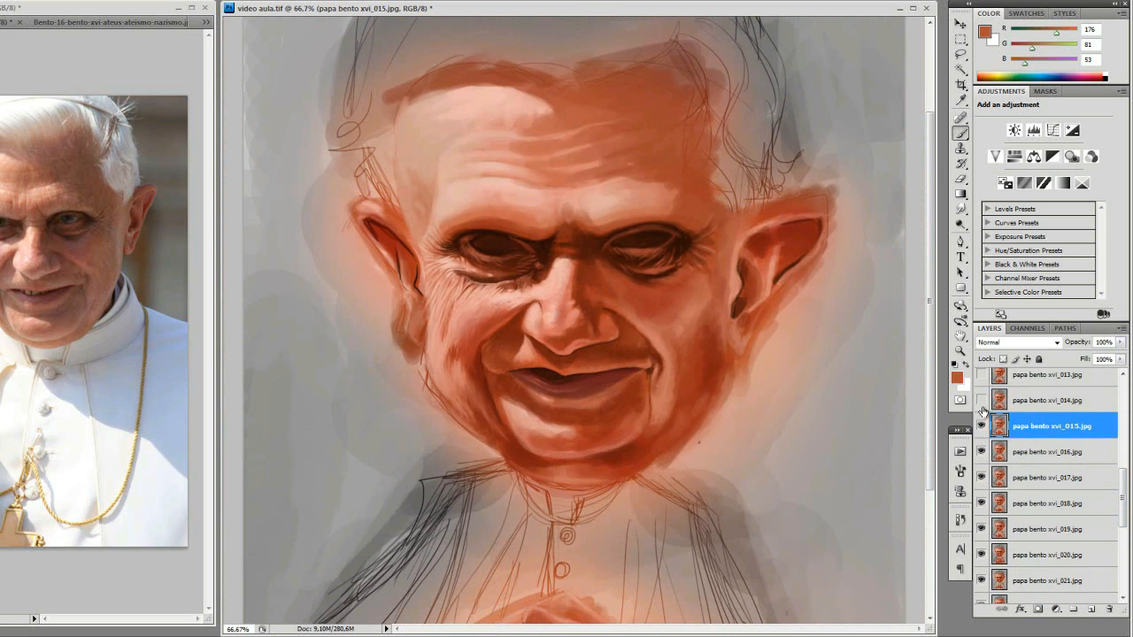
click(982, 409)
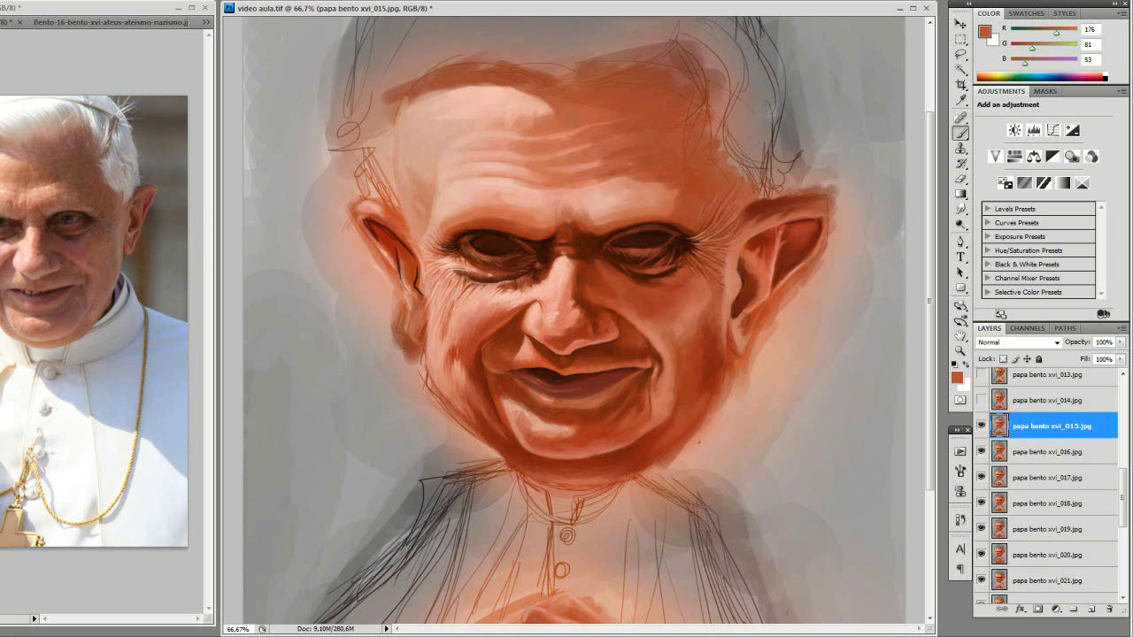
Magnify the face to 100% and compare papa bento xvi_015.jpg with papa bento xvi_016.jpg by toggling the upper layer's visibility
ctrl+click(636, 291)
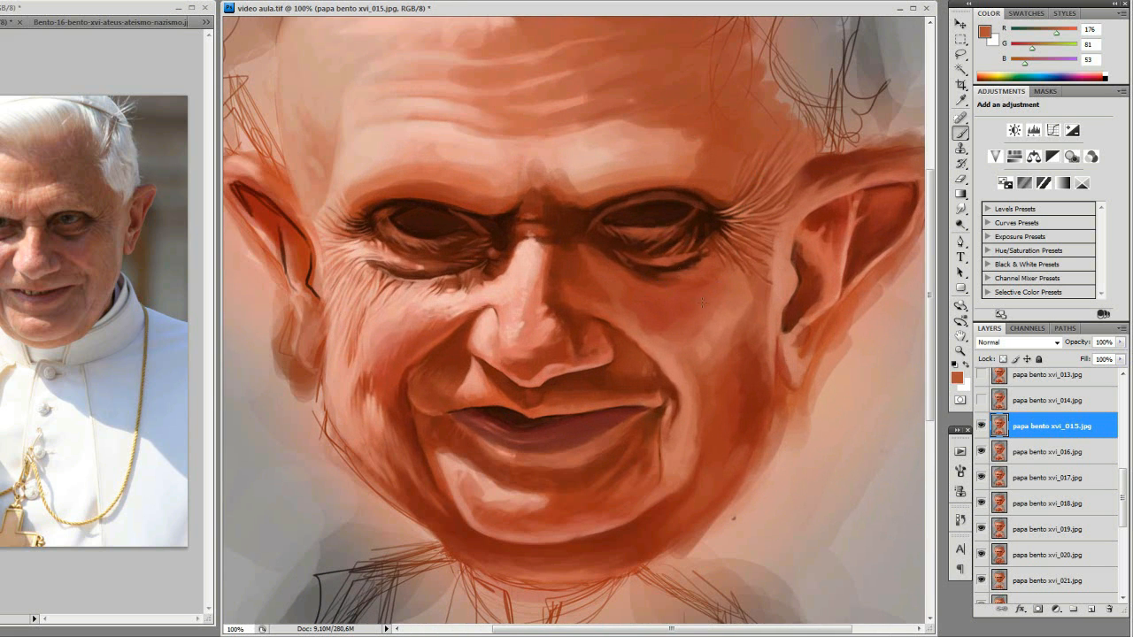
drag(614, 366, 625, 329)
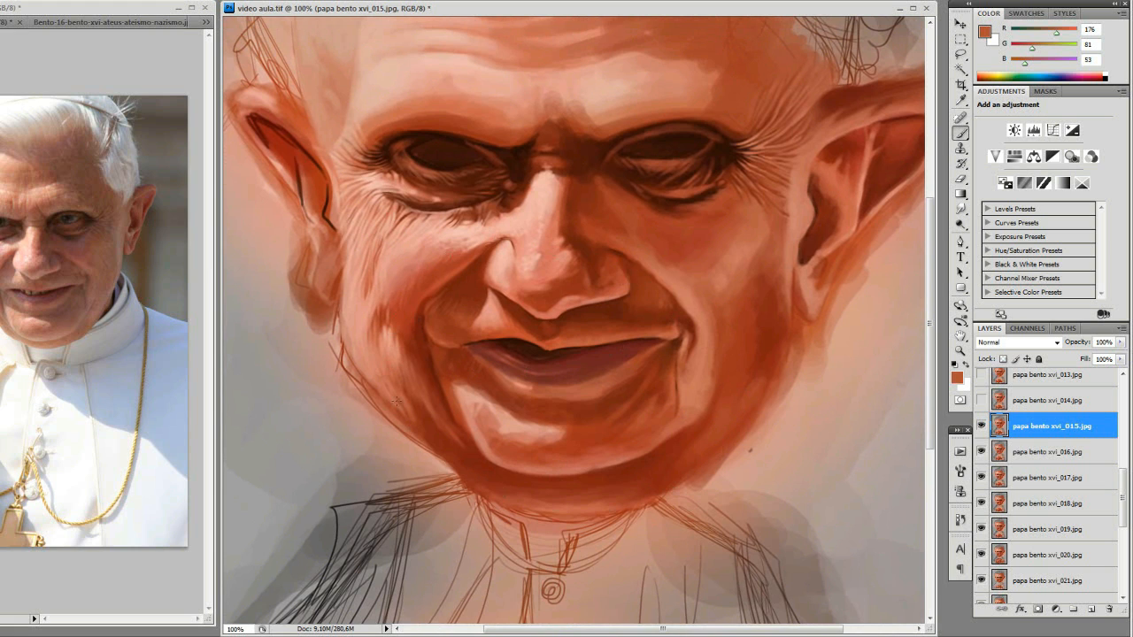
click(980, 426)
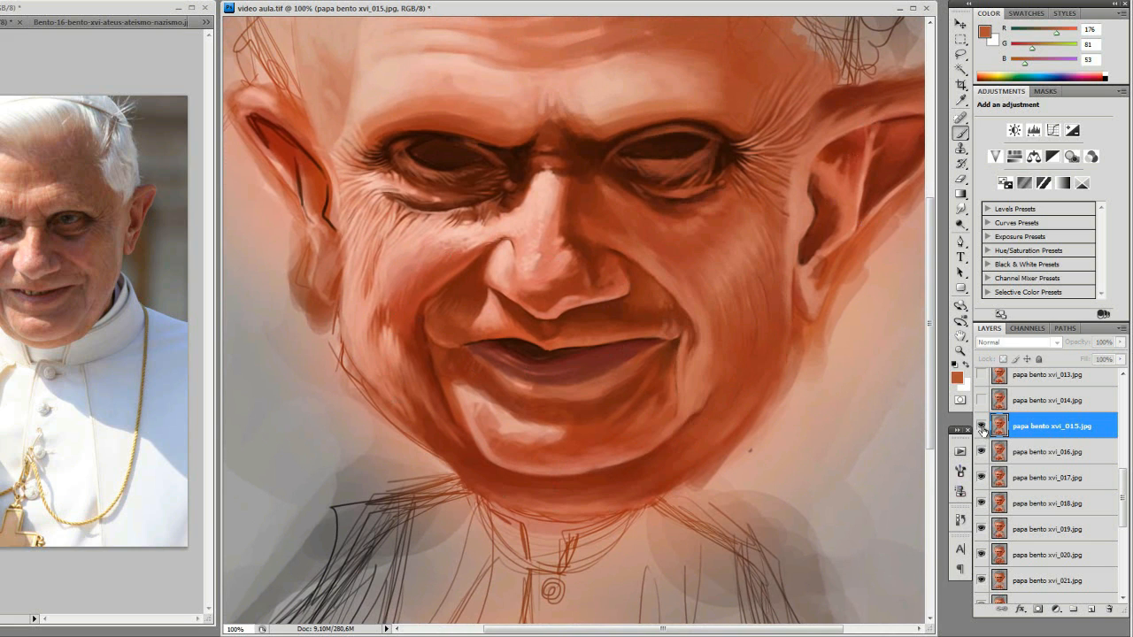
click(980, 426)
click(981, 426)
click(980, 427)
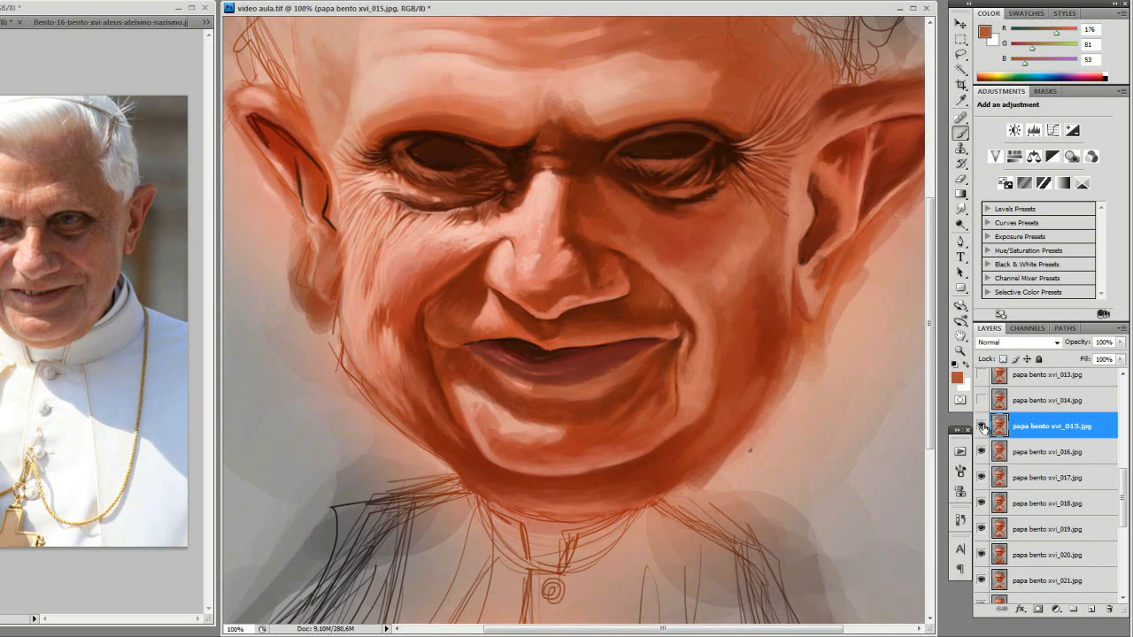
click(981, 427)
click(981, 427)
Sample the skin tone on the shaded cheek and, with a larger brush, paint it over the cheek below the eye
alt+click(726, 272)
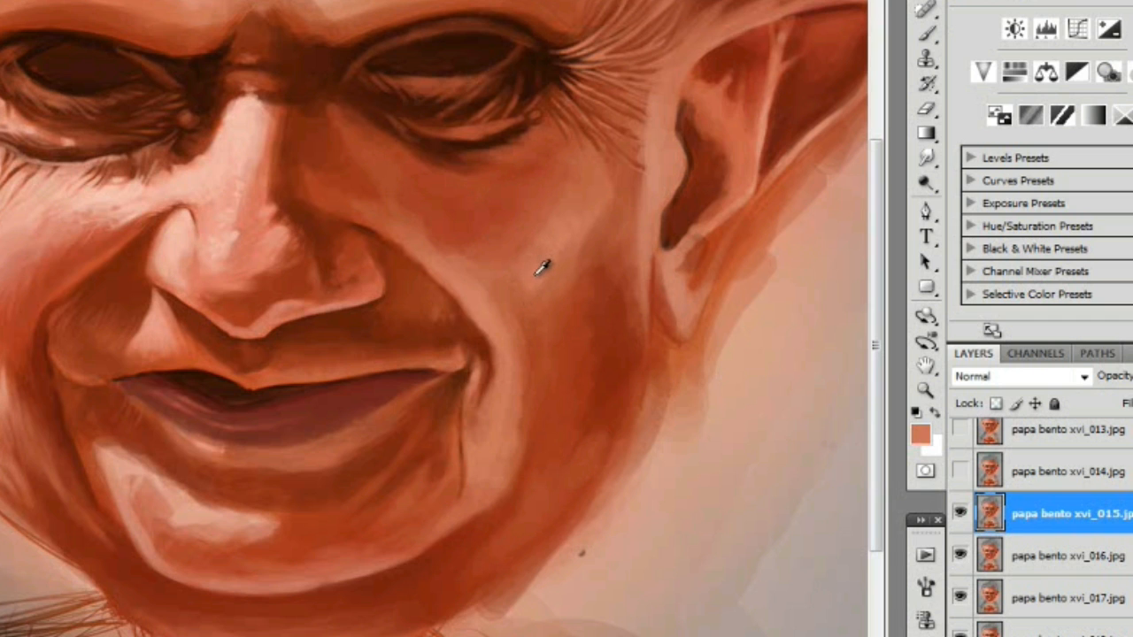
key(b)
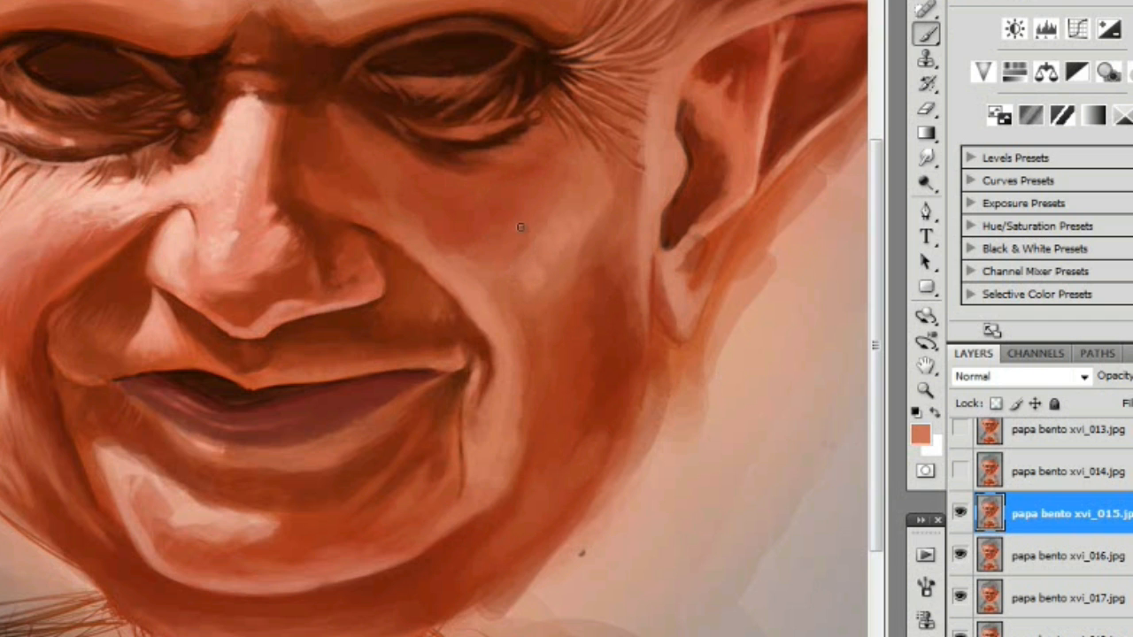
key(])
mouse_move(503, 255)
mouse_down()
mouse_move(518, 282)
mouse_move(469, 258)
mouse_move(520, 277)
mouse_move(495, 240)
mouse_move(528, 267)
mouse_move(496, 257)
mouse_move(530, 262)
mouse_move(497, 269)
mouse_move(465, 250)
mouse_move(517, 262)
mouse_move(479, 236)
mouse_move(438, 262)
mouse_move(486, 160)
mouse_move(494, 225)
mouse_move(528, 251)
mouse_move(542, 247)
mouse_move(509, 235)
mouse_move(547, 235)
mouse_move(530, 204)
mouse_move(559, 269)
mouse_move(557, 258)
mouse_move(571, 260)
mouse_move(540, 205)
mouse_move(582, 227)
mouse_move(578, 193)
mouse_move(603, 205)
mouse_move(339, 407)
mouse_move(523, 225)
mouse_move(596, 214)
mouse_move(556, 250)
mouse_move(583, 215)
mouse_move(546, 186)
mouse_up()
Sample the light skin tone from the chin highlight and paint it over the upper cheek beside the ear
key(i)
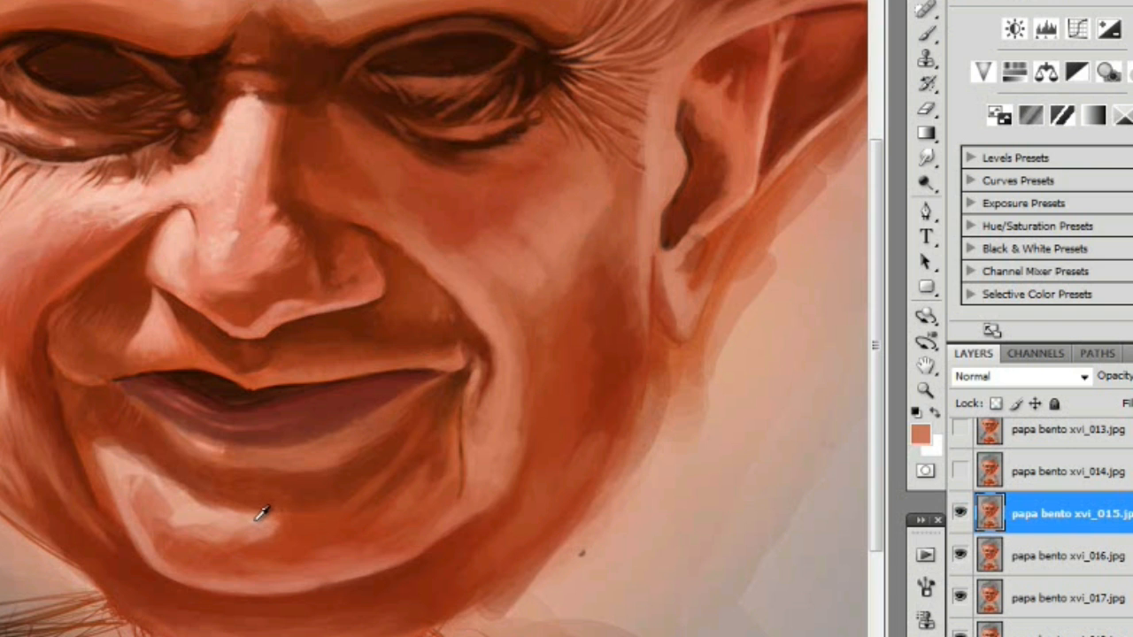
click(202, 506)
key(b)
mouse_move(555, 226)
mouse_down()
mouse_move(511, 260)
mouse_move(534, 253)
mouse_up()
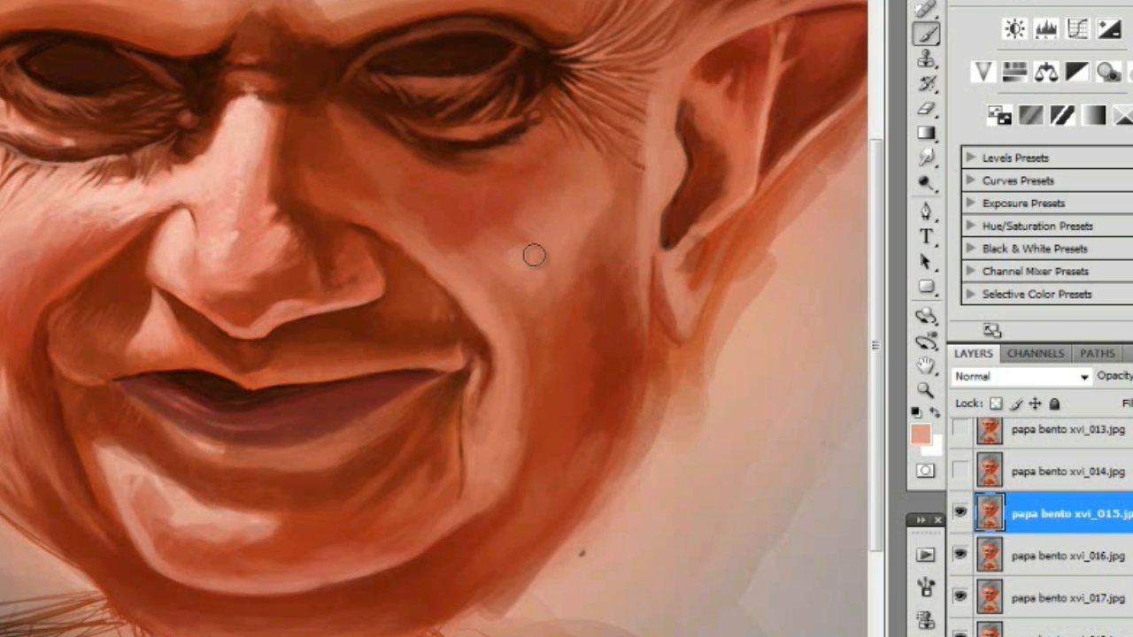
Sample the mid skin tone from the cheek highlight and blend it across the cheek with soft strokes
key(i)
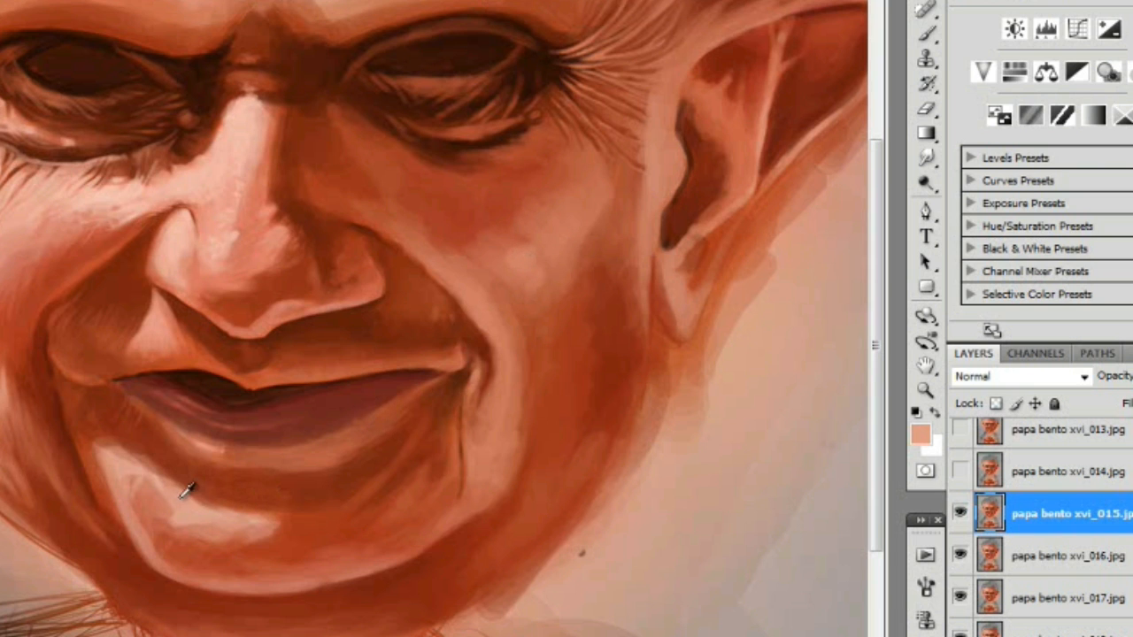
click(525, 254)
key(b)
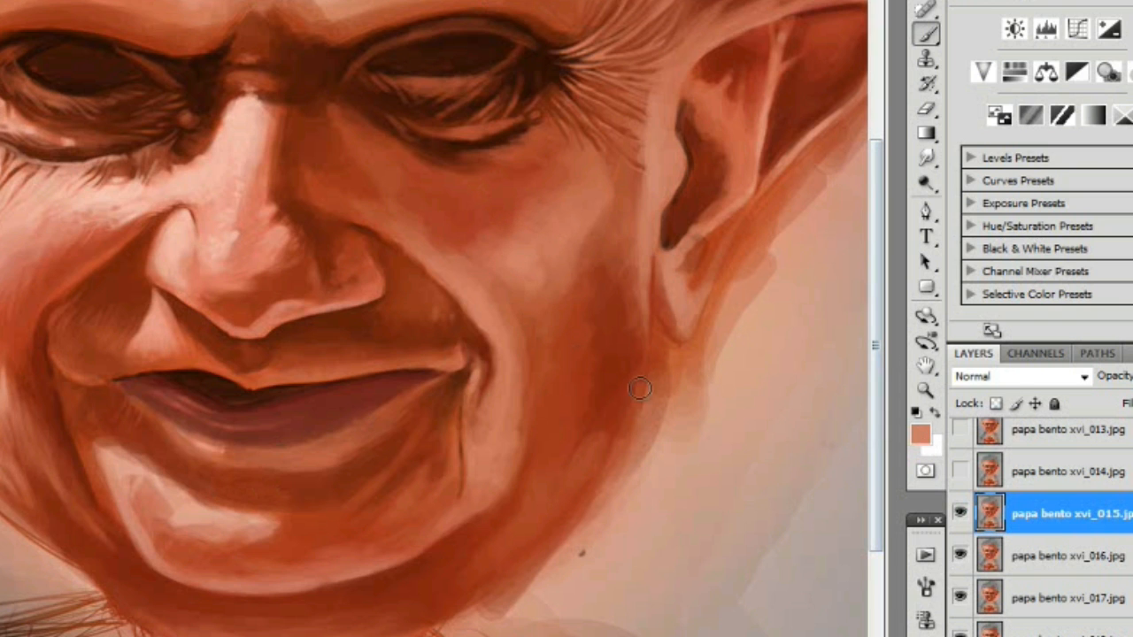
mouse_move(510, 253)
mouse_down()
mouse_move(538, 262)
mouse_move(520, 238)
mouse_move(547, 244)
mouse_move(503, 257)
mouse_move(517, 277)
mouse_move(536, 262)
mouse_move(541, 221)
mouse_move(555, 218)
mouse_move(554, 251)
mouse_move(544, 263)
mouse_move(567, 211)
mouse_move(548, 207)
mouse_move(579, 207)
mouse_move(560, 271)
mouse_move(544, 272)
mouse_move(588, 195)
mouse_move(591, 246)
mouse_move(539, 272)
mouse_move(500, 244)
mouse_move(500, 231)
mouse_move(608, 197)
mouse_move(620, 158)
mouse_move(489, 165)
mouse_move(543, 276)
mouse_move(533, 244)
mouse_move(547, 196)
mouse_move(493, 227)
mouse_move(542, 320)
mouse_move(514, 258)
mouse_move(530, 289)
mouse_move(504, 258)
mouse_move(533, 355)
mouse_move(511, 263)
mouse_move(532, 337)
mouse_move(544, 313)
mouse_move(530, 261)
mouse_move(549, 346)
mouse_move(540, 260)
mouse_move(561, 328)
mouse_up()
mouse_move(561, 215)
mouse_down()
mouse_move(506, 223)
mouse_move(528, 220)
mouse_move(508, 240)
mouse_move(506, 224)
mouse_move(544, 200)
mouse_up()
Sample the dark reddish tone on the cheek and paint it under the eye, blending it into the lighter skin
key(alt)
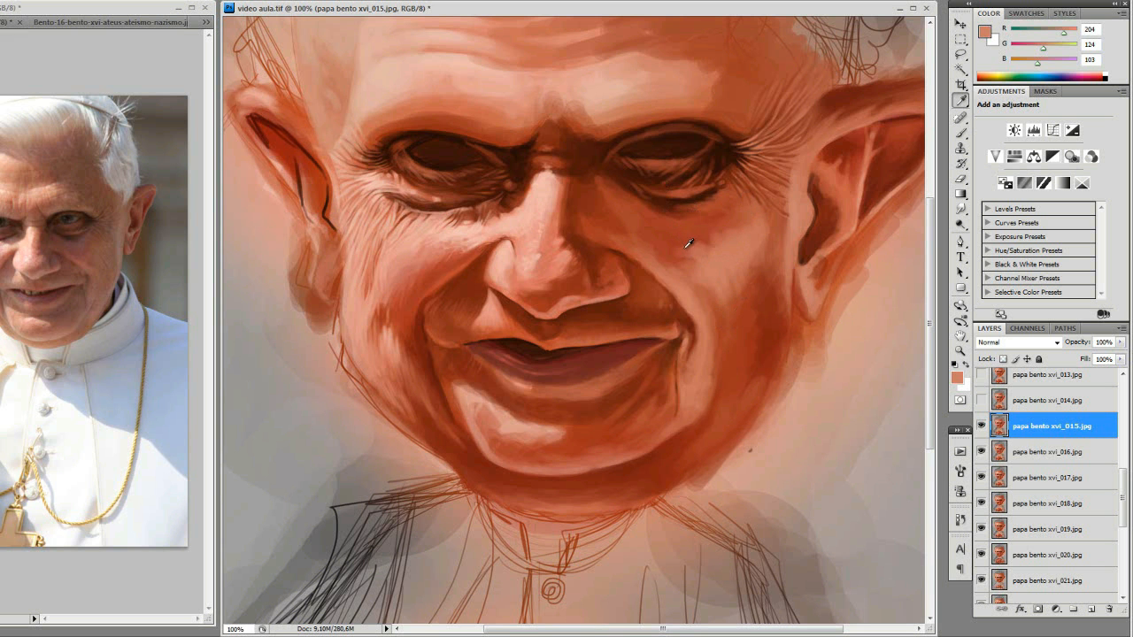
alt+click(686, 240)
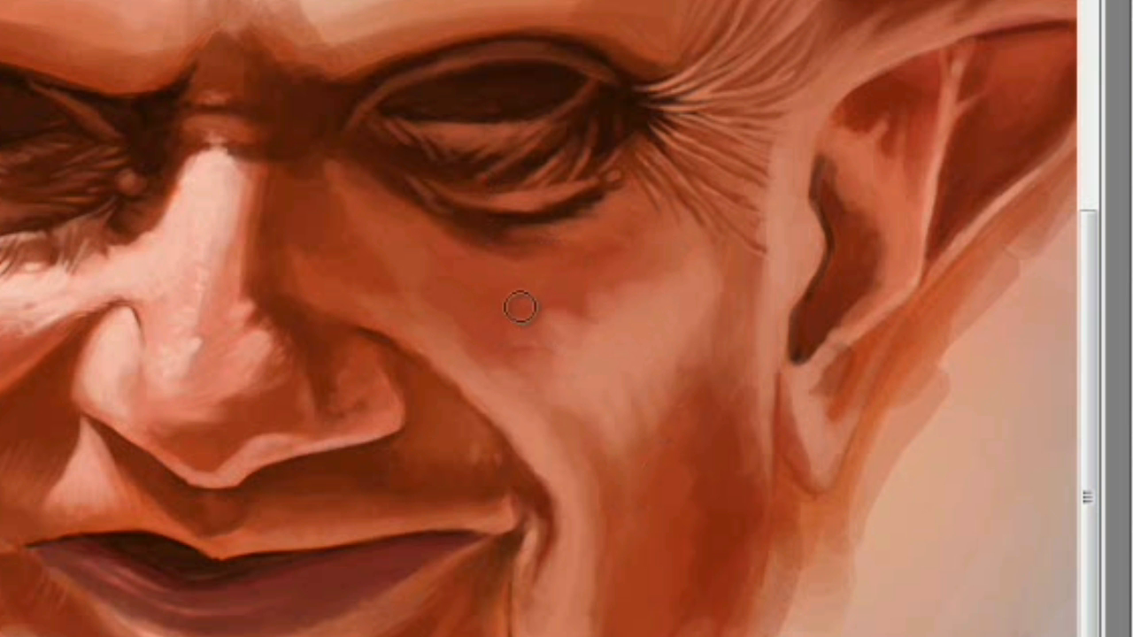
mouse_move(520, 307)
mouse_down()
mouse_move(573, 344)
mouse_move(598, 314)
mouse_move(632, 323)
mouse_move(598, 278)
mouse_move(642, 291)
mouse_move(630, 246)
mouse_up()
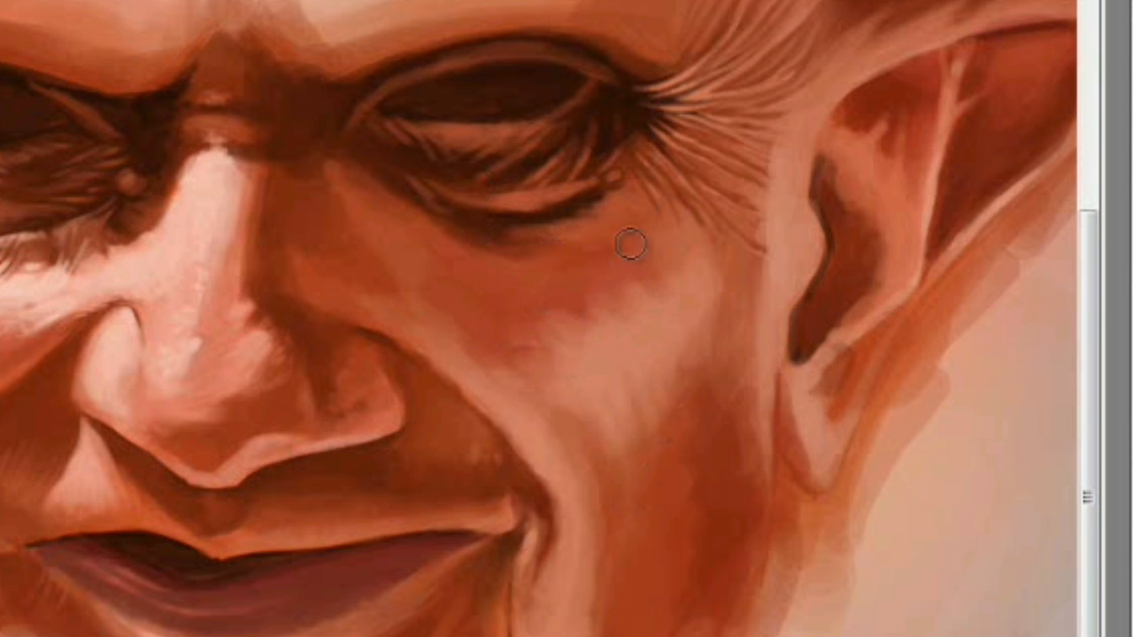
mouse_move(584, 323)
mouse_down()
mouse_move(551, 291)
mouse_move(607, 309)
mouse_move(520, 306)
mouse_up()
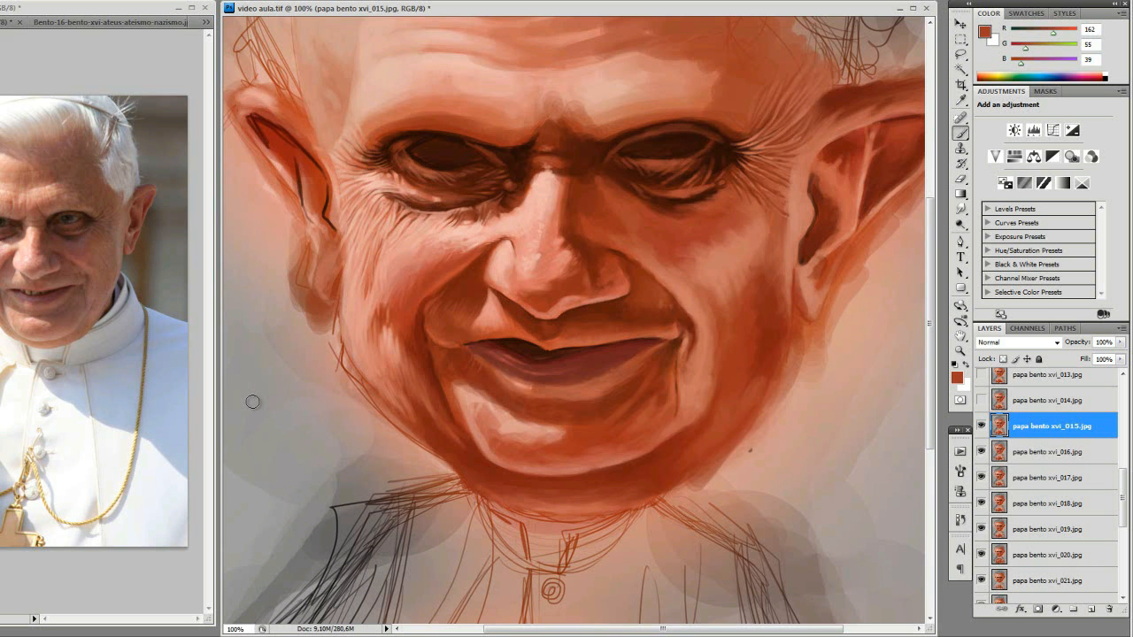
Hide papa bento xvi_015.jpg and examine the fine cheek wrinkles of papa bento xvi_016.jpg at up to 400%
click(980, 428)
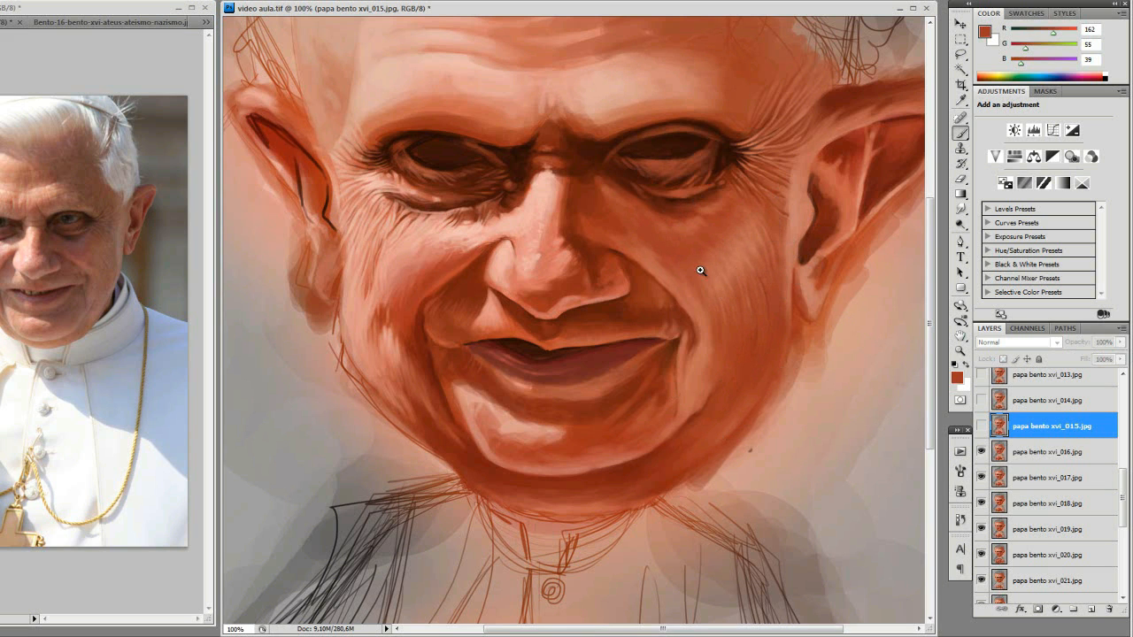
ctrl+click(762, 280)
ctrl+click(751, 274)
ctrl+click(735, 271)
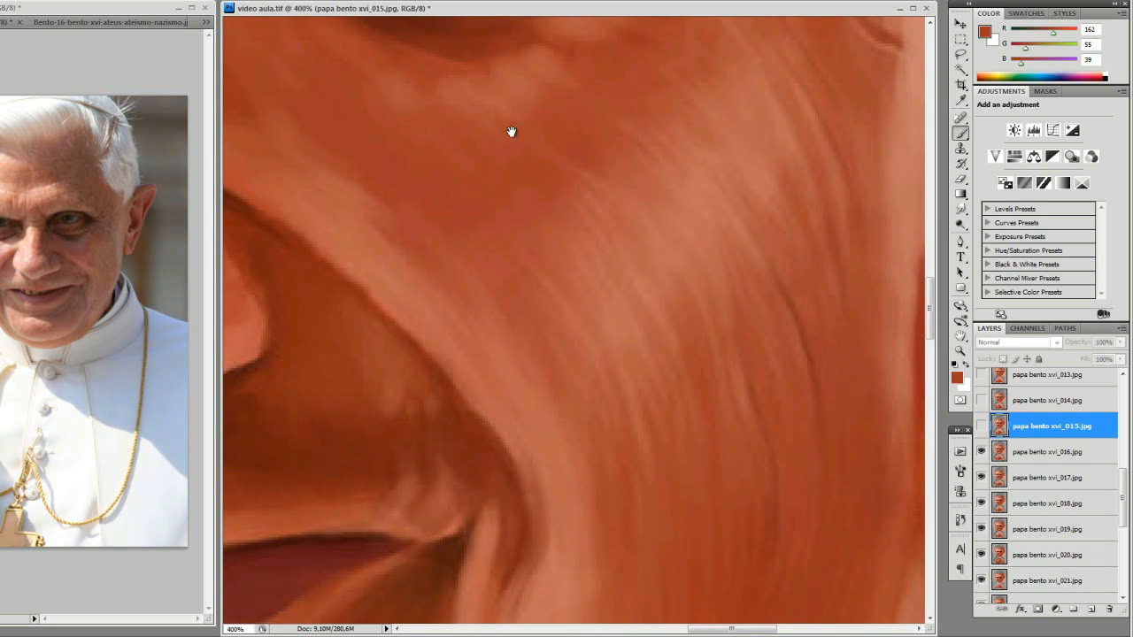
alt+click(659, 357)
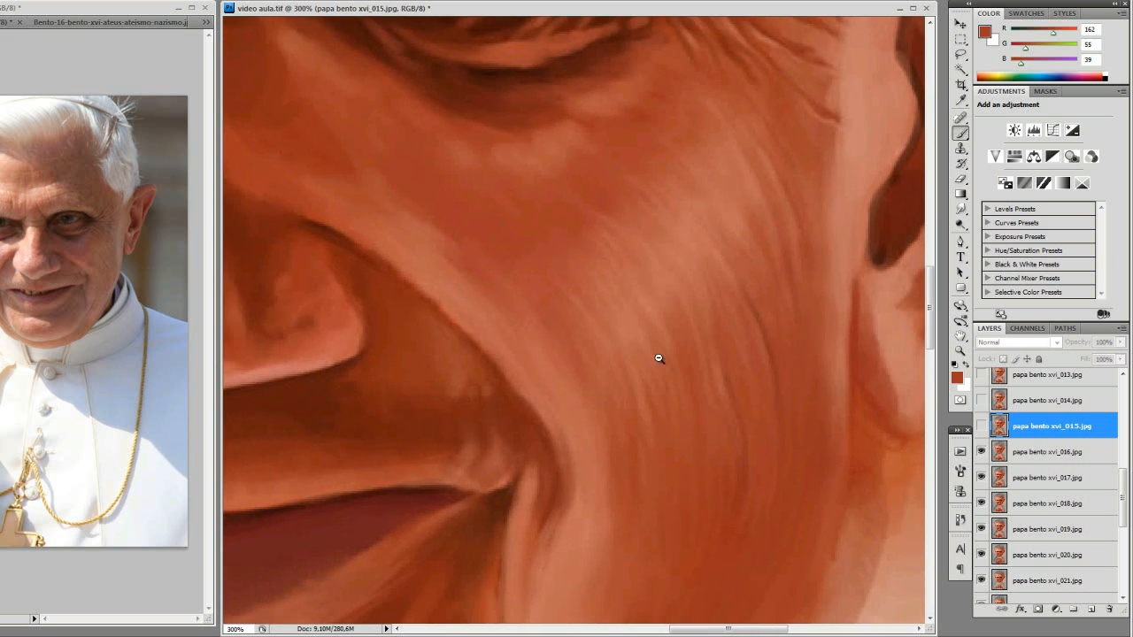
alt+click(658, 357)
alt+click(658, 380)
drag(716, 387, 771, 309)
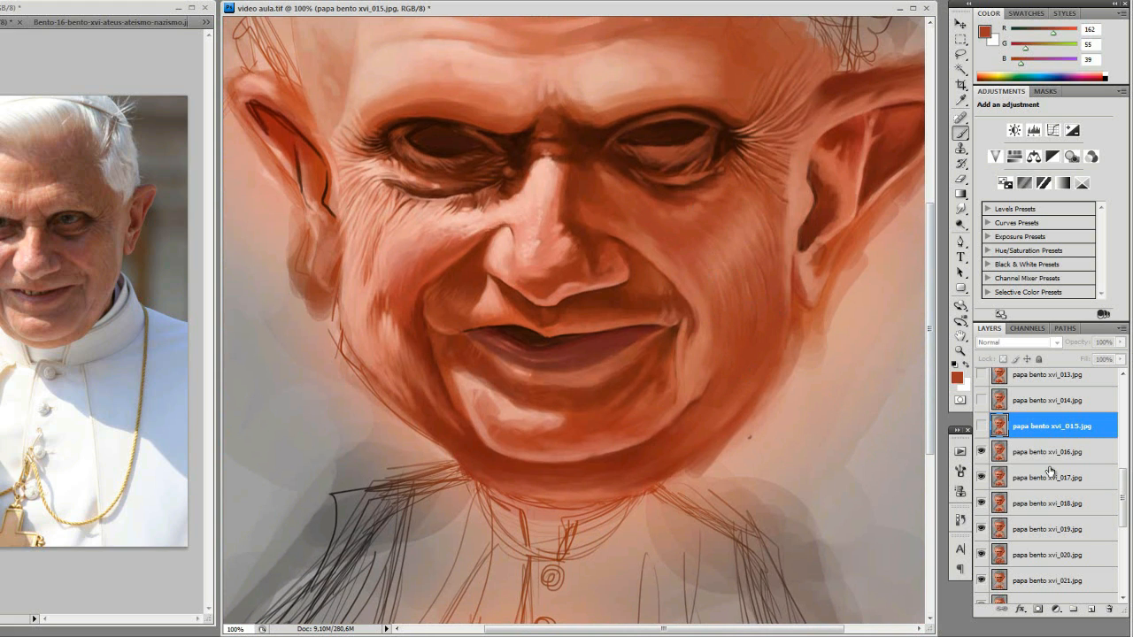
Compare papa bento xvi_016.jpg with papa bento xvi_017.jpg at 100% by repeatedly hiding and showing the upper layer
click(1011, 456)
click(980, 451)
key(alt+bracketleft)
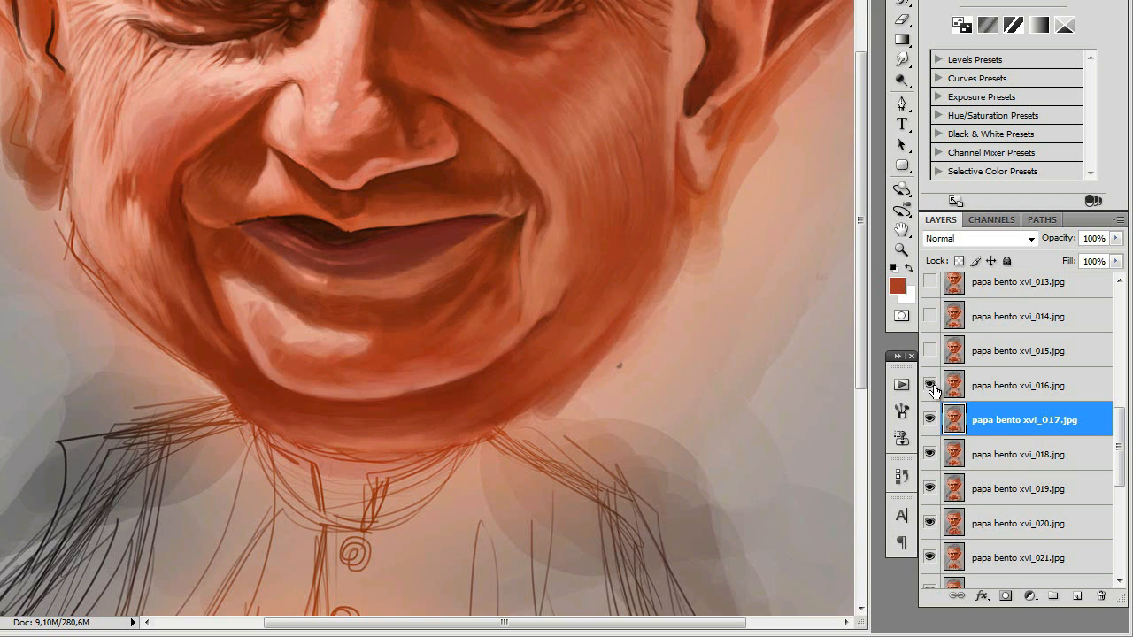
click(931, 386)
click(935, 390)
click(931, 386)
click(935, 389)
click(939, 390)
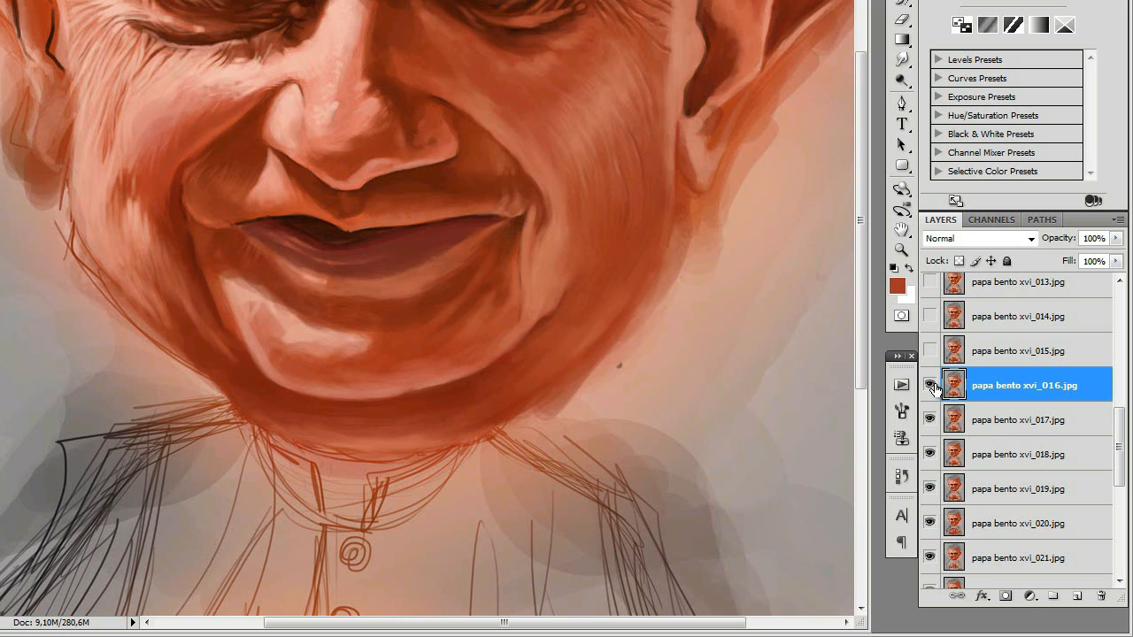
click(931, 387)
click(931, 387)
click(934, 391)
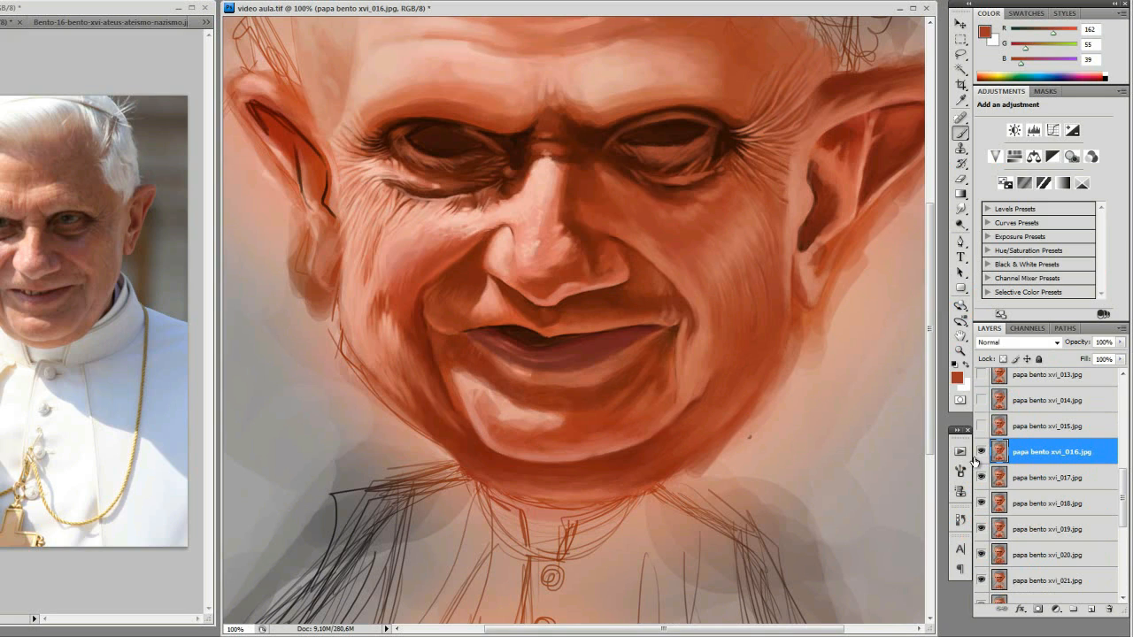
click(982, 453)
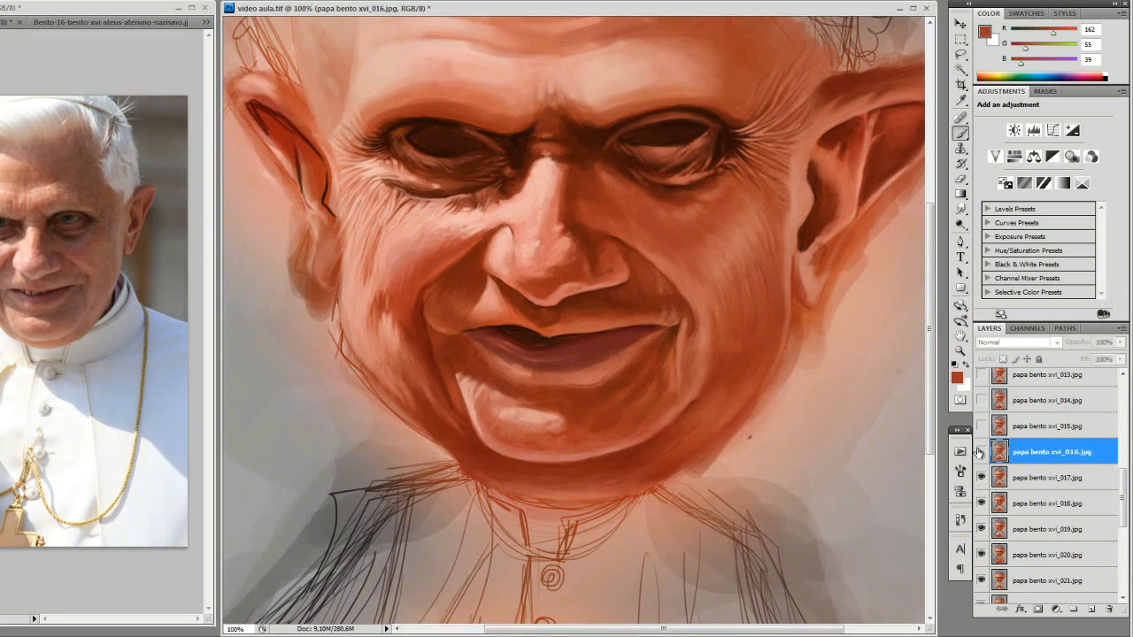
click(981, 453)
click(980, 453)
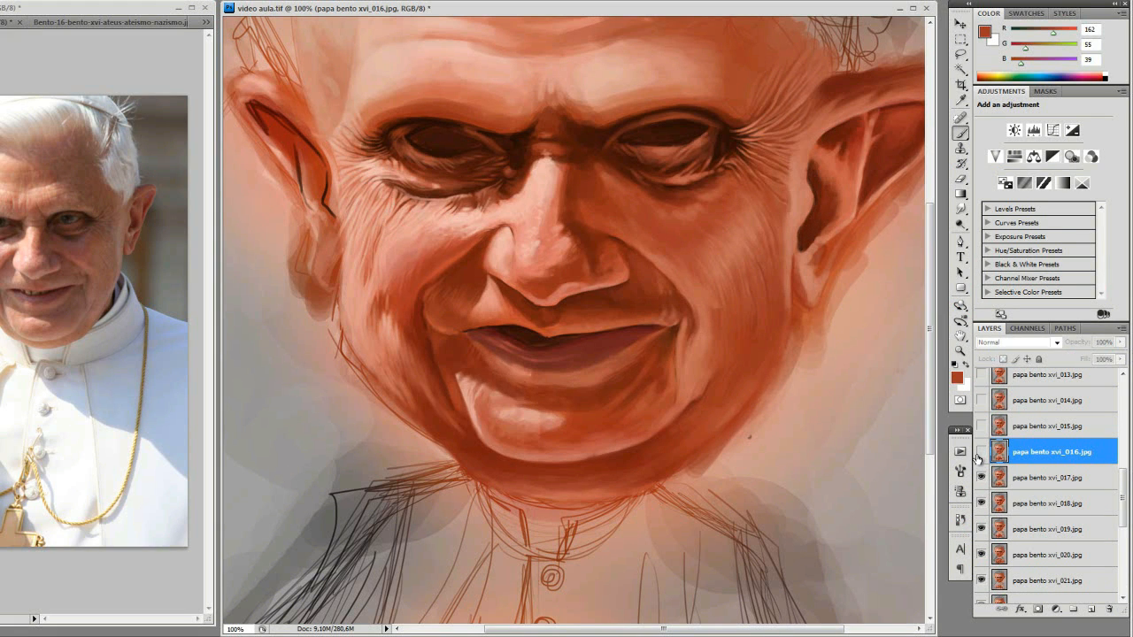
click(980, 453)
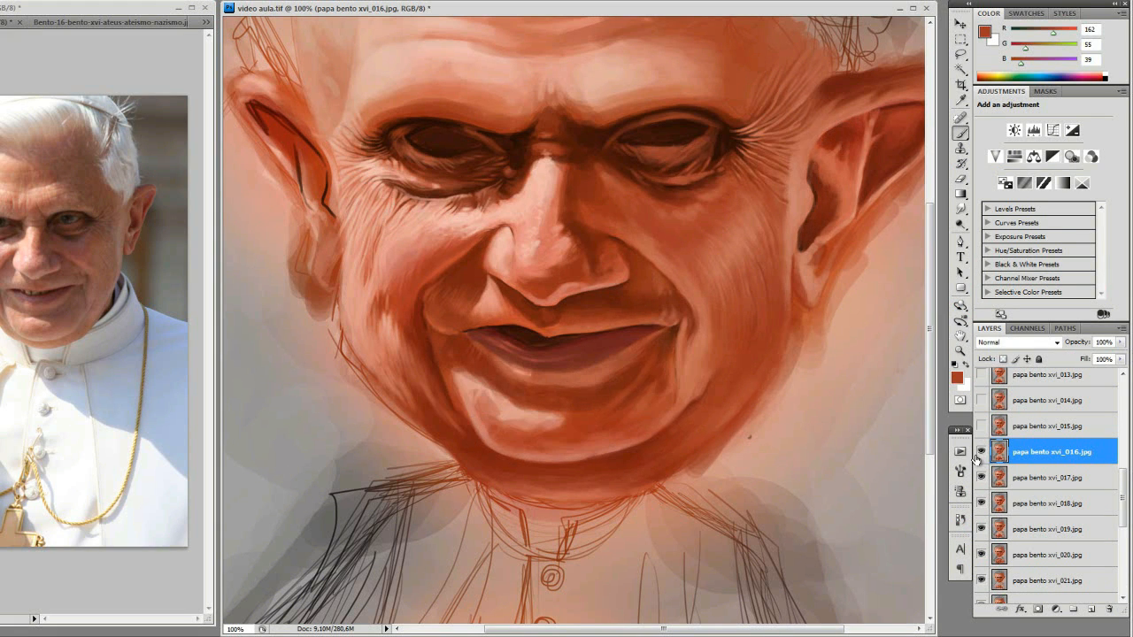
click(981, 453)
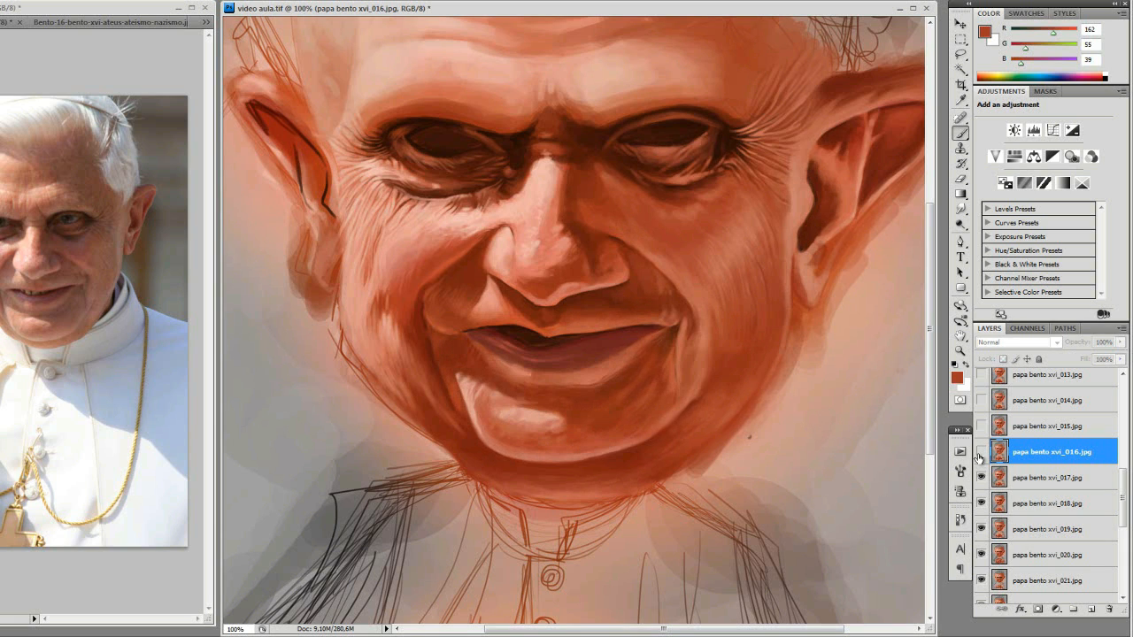
click(980, 454)
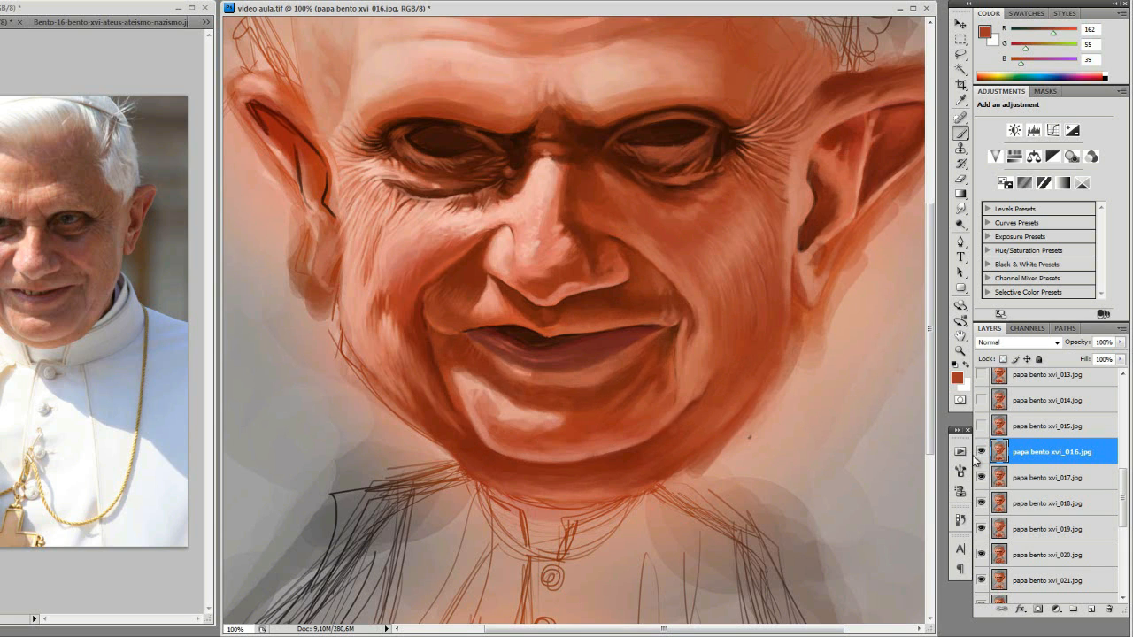
Select papa bento xvi_017.jpg and compare it with papa bento xvi_016.jpg at 66.7%, leaving the earlier stage hidden
alt+click(677, 374)
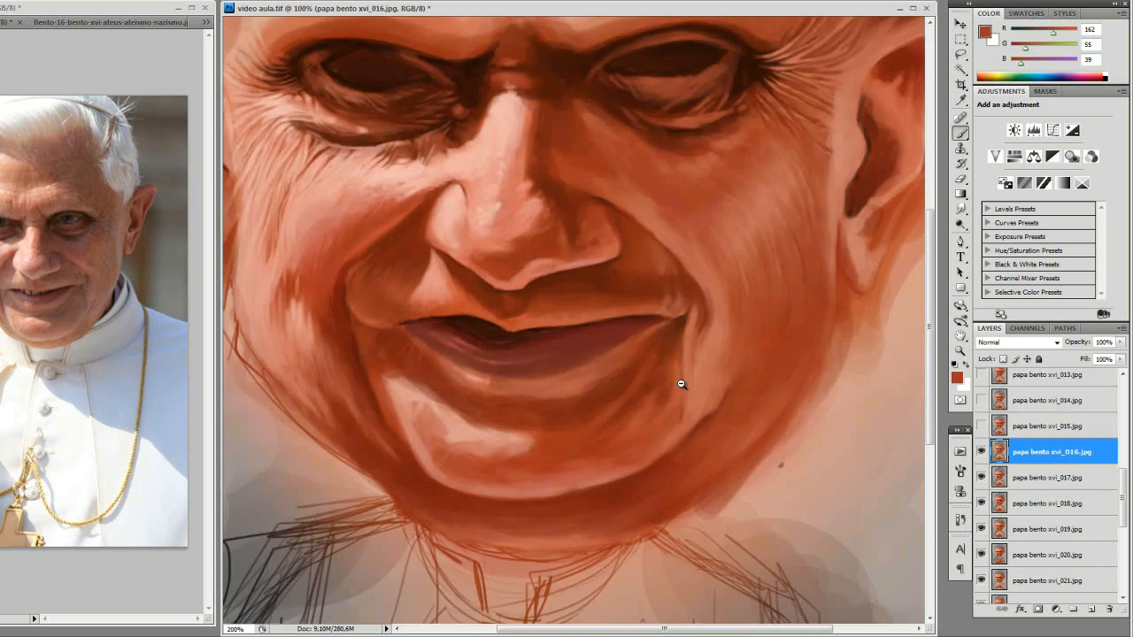
alt+click(688, 384)
drag(695, 413, 667, 408)
drag(594, 461, 629, 374)
ctrl+click(571, 407)
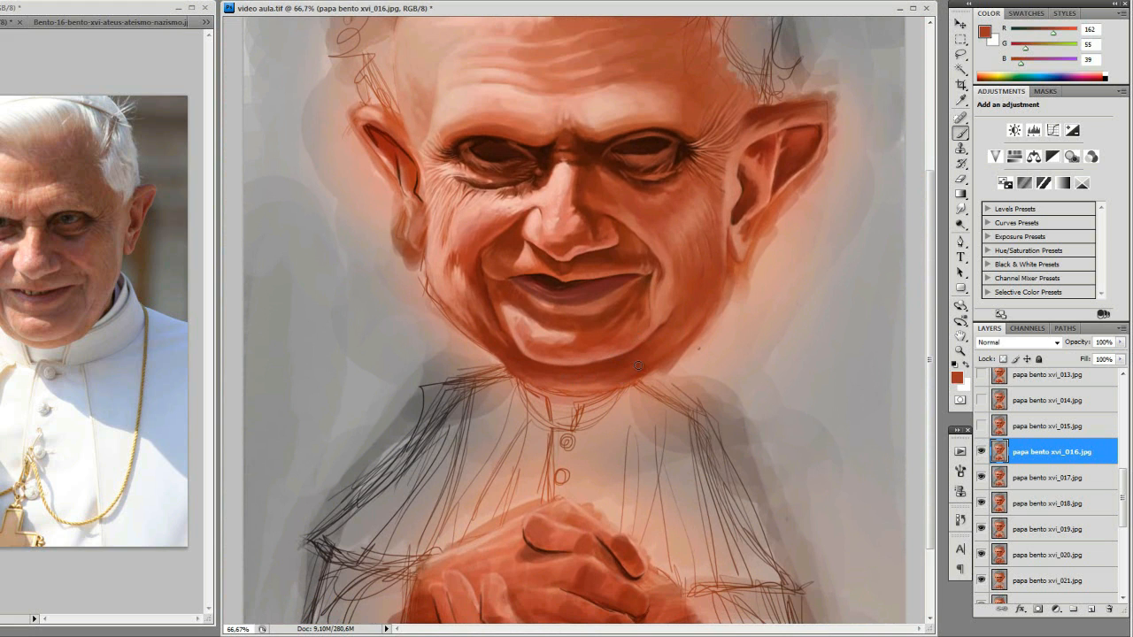
click(981, 454)
click(1028, 478)
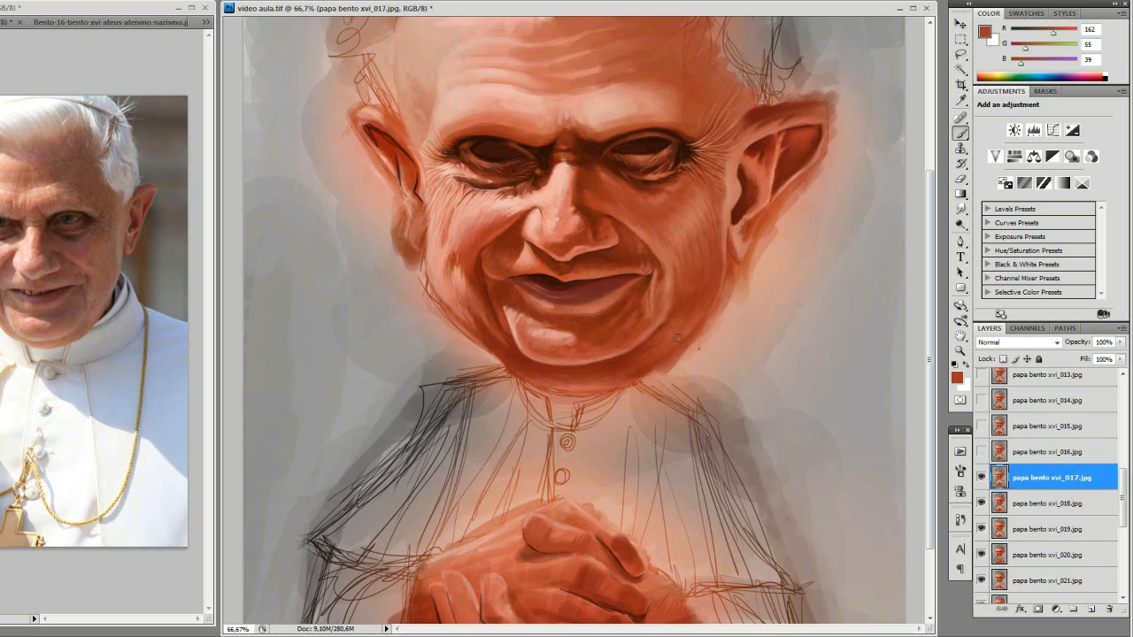
click(981, 454)
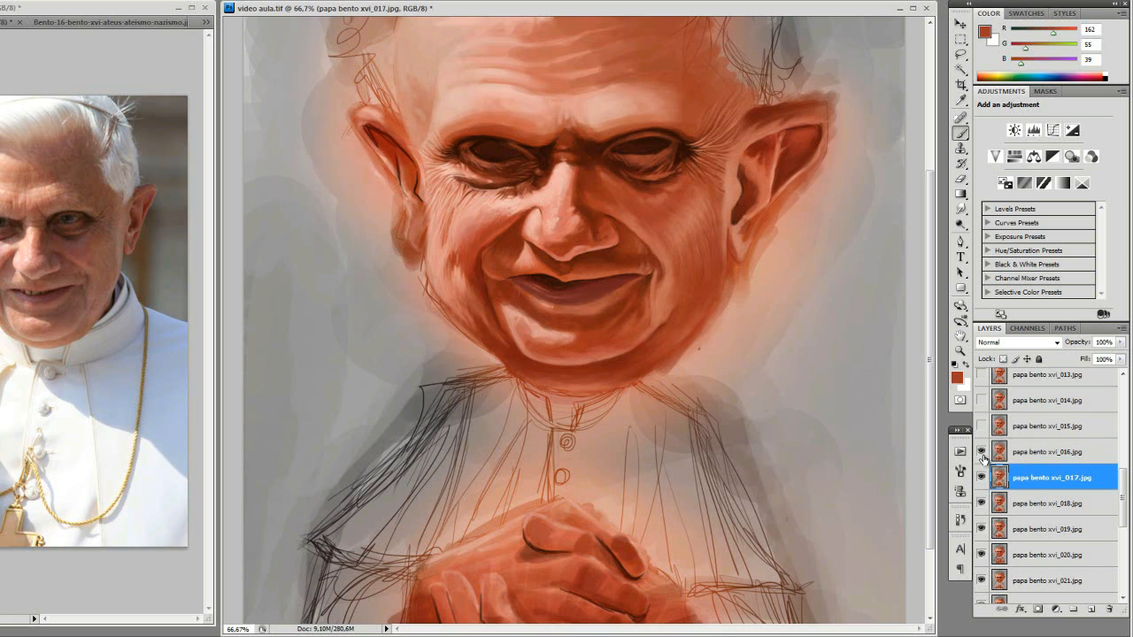
click(981, 454)
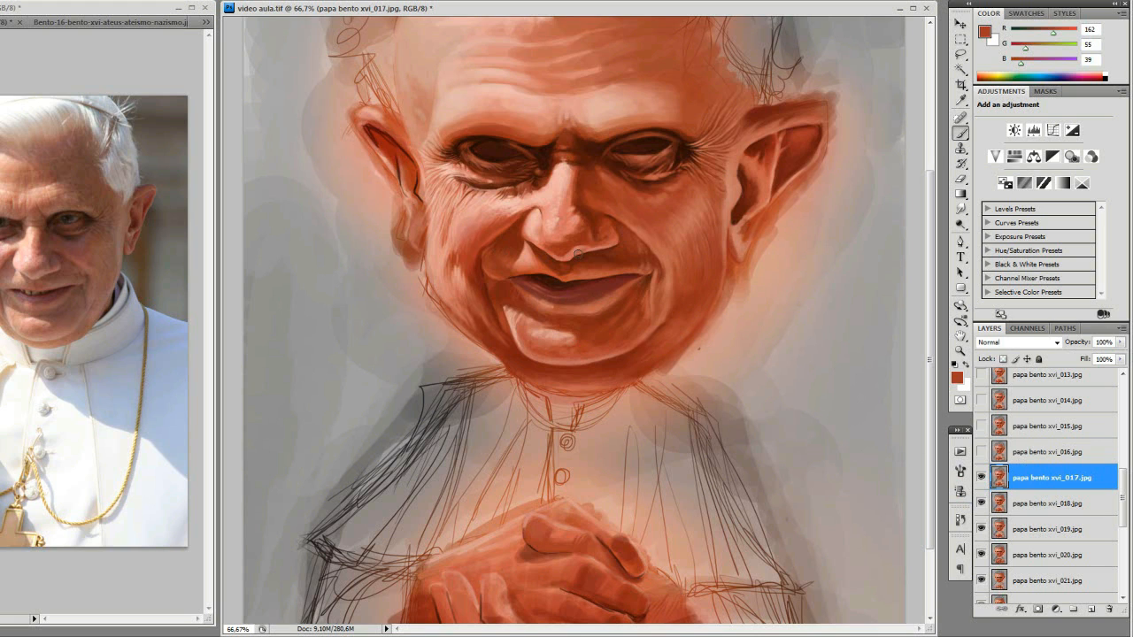
Hide papa bento xvi_017.jpg and examine the forehead and eyebrow wrinkles of the following stage at 300%
click(980, 478)
click(980, 477)
click(980, 478)
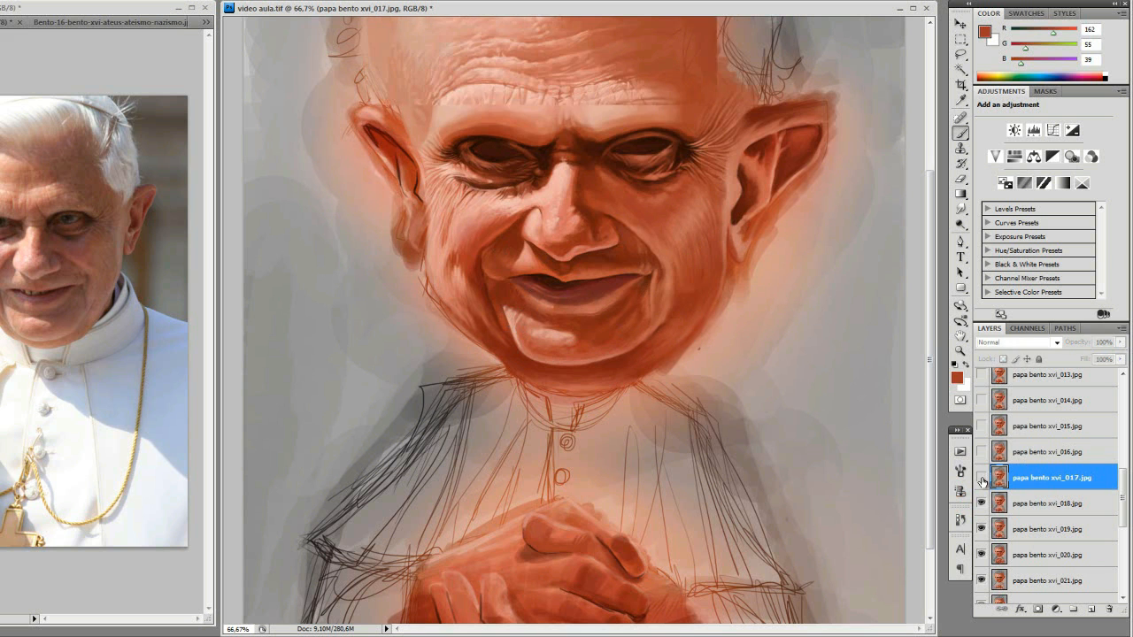
scroll(654, 306, up, 5)
drag(301, 189, 644, 530)
click(626, 312)
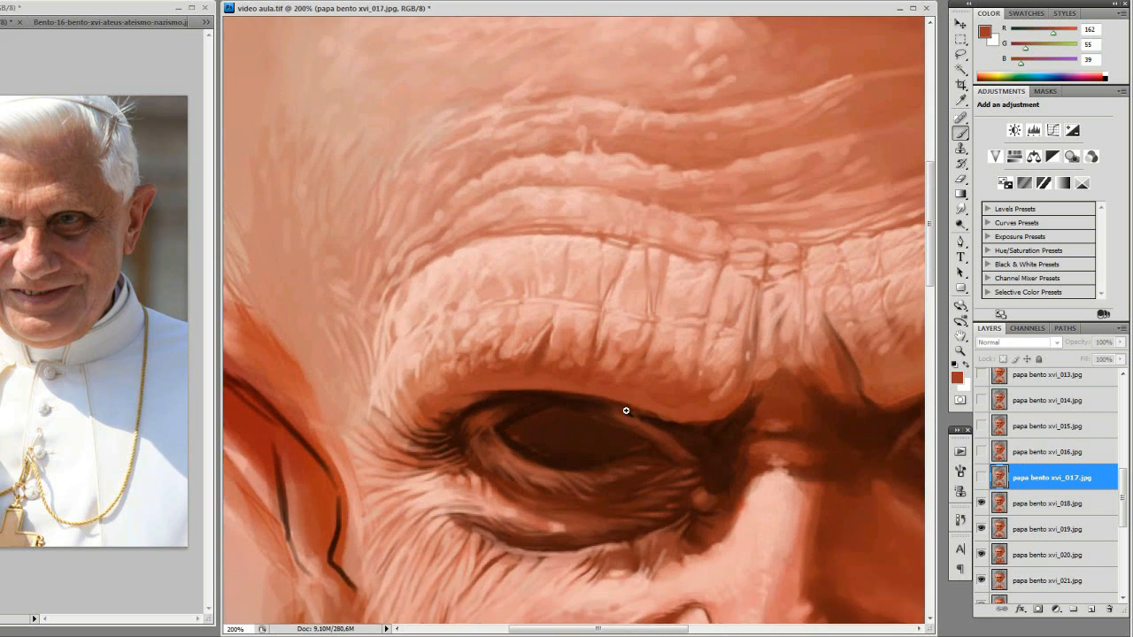
click(622, 437)
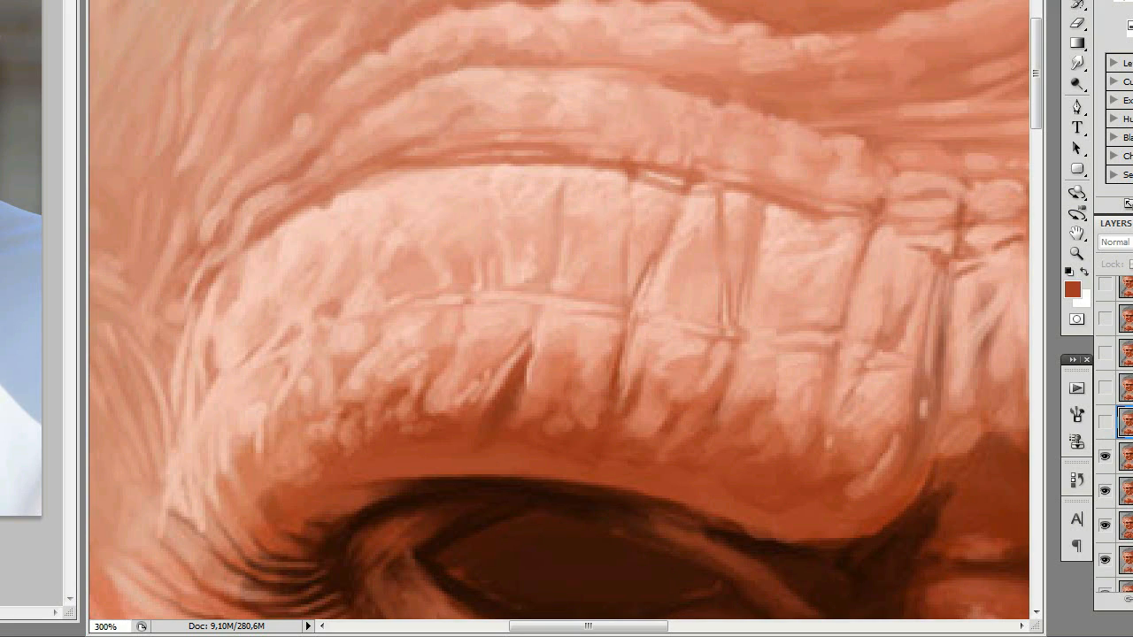
Select papa bento xvi_018.jpg and compare its forehead with papa bento xvi_017.jpg at about 102% by toggling the earlier stage's visibility
click(1126, 457)
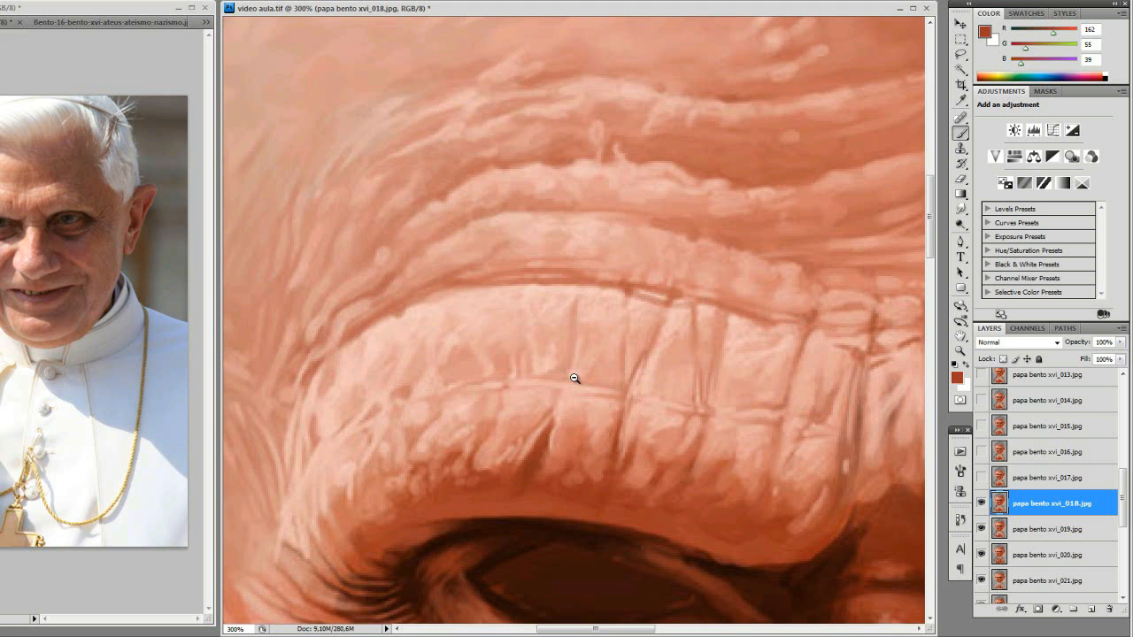
key(ctrl+minus)
key(ctrl+minus)
key(ctrl+minus)
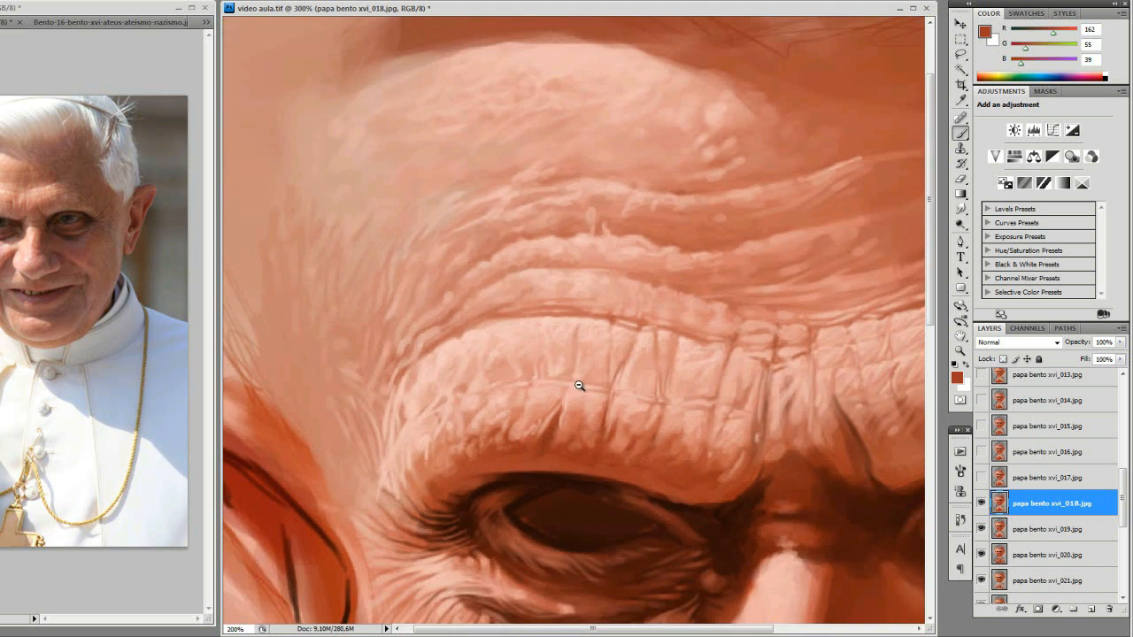
scroll(543, 309, up, 1)
scroll(449, 255, up, 3)
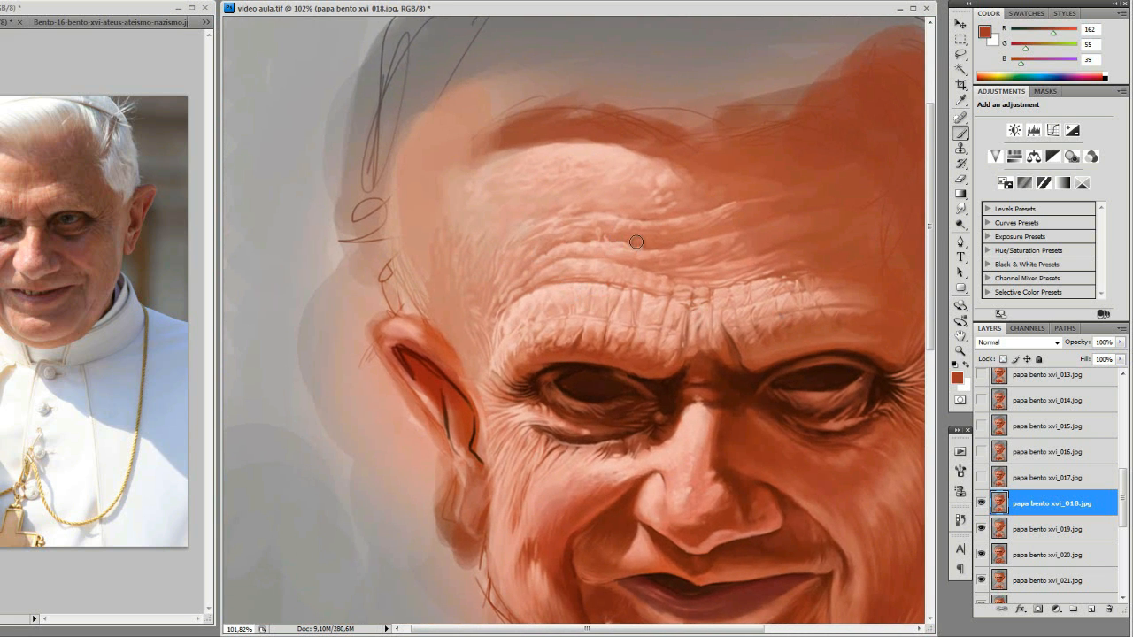
click(981, 478)
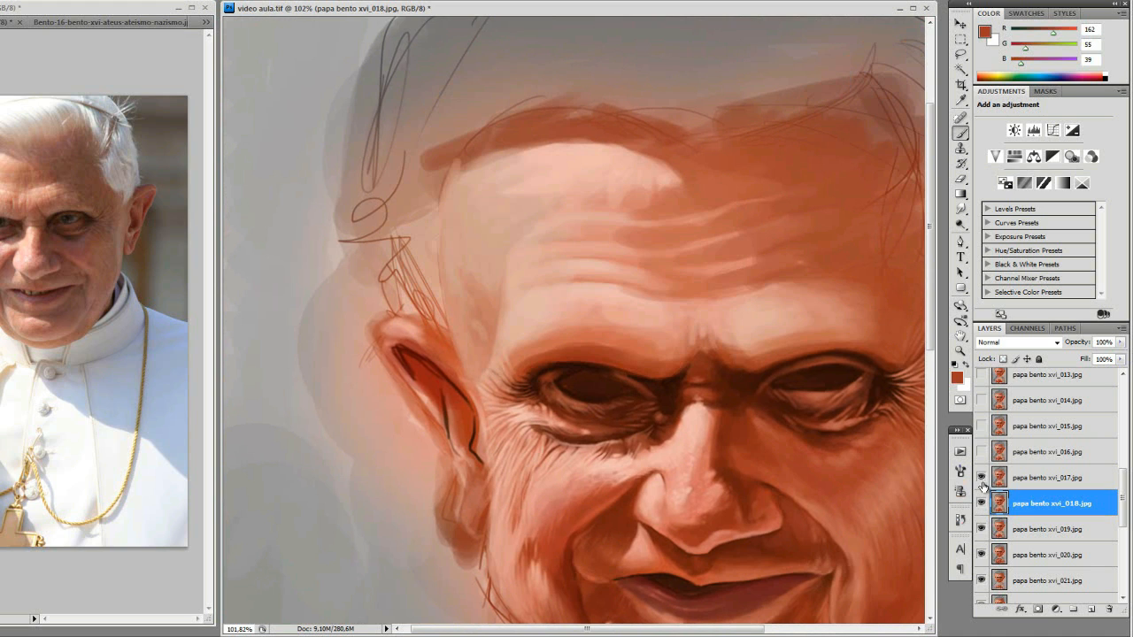
click(981, 479)
click(980, 479)
click(980, 478)
click(980, 479)
click(980, 478)
Make papa bento xvi_017.jpg the active layer and choose the 19-pixel hard round brush preset
click(1035, 477)
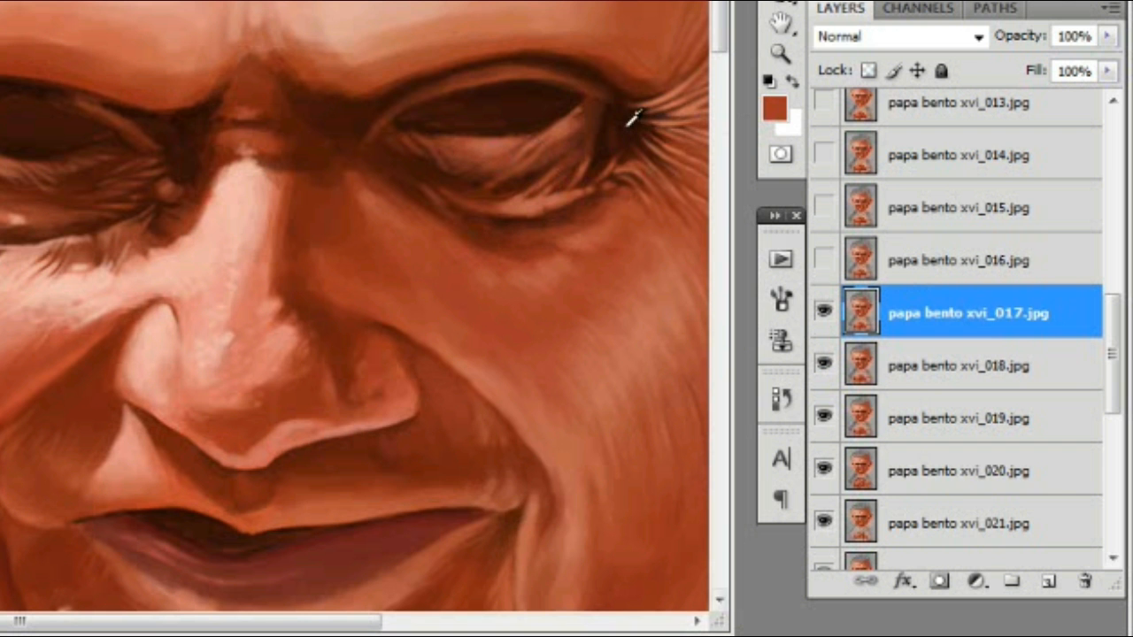
key(F5)
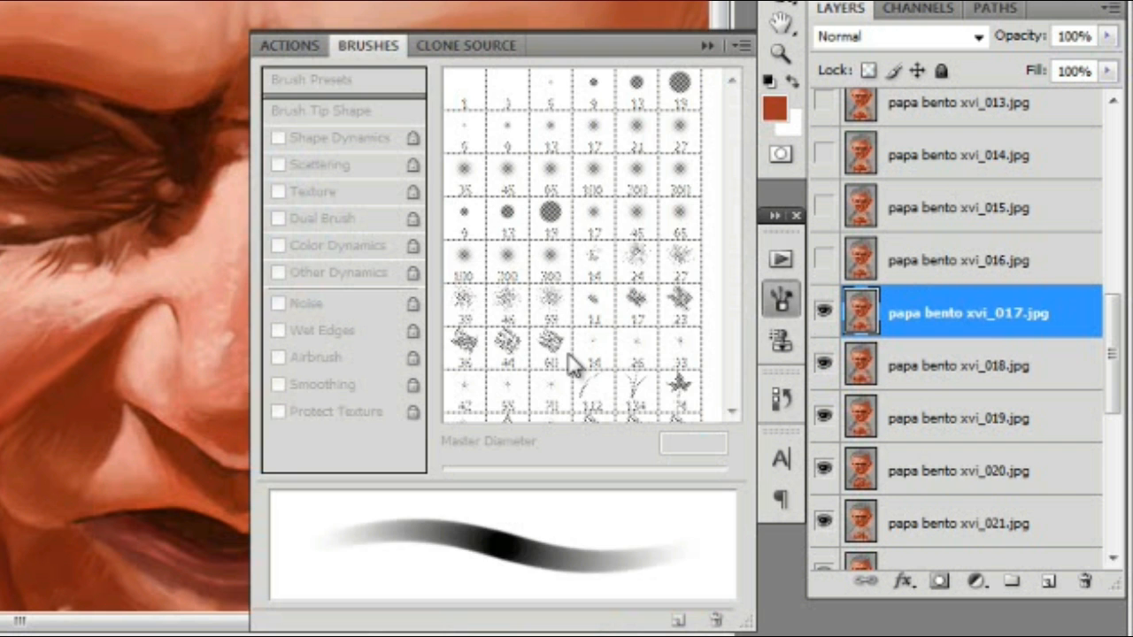
key(b)
click(550, 218)
key(F5)
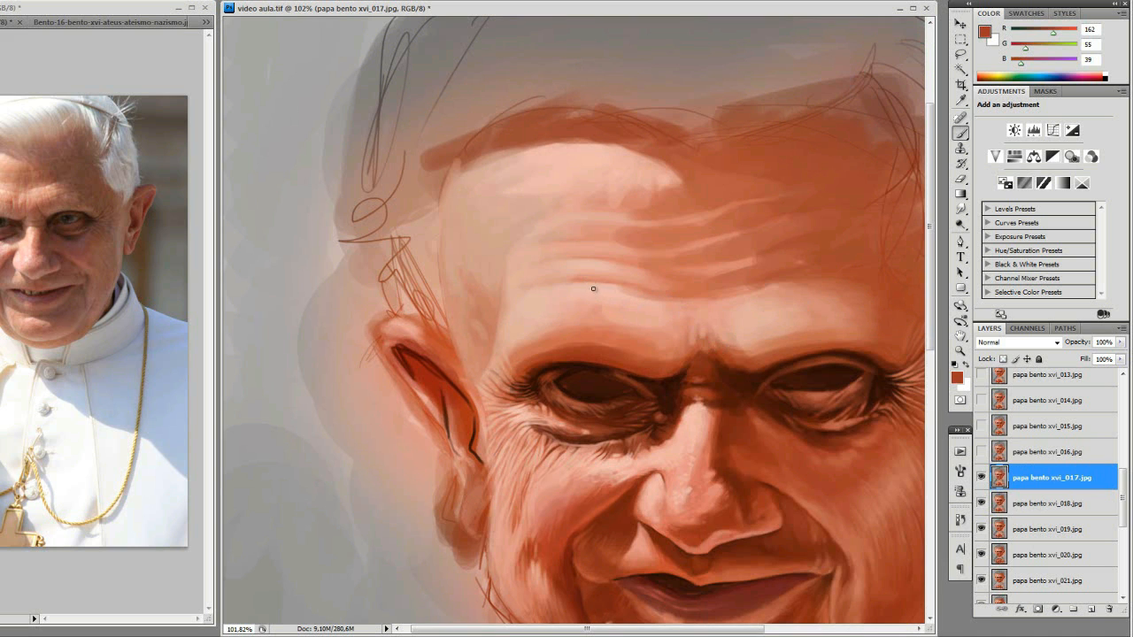
Sample the skin tone RGB 211, 129, 105, shrink the brush, and paint faint vertical wrinkle lines on the forehead above the shaggy-lashed eye
drag(514, 244, 678, 324)
key(alt)
alt+click(636, 269)
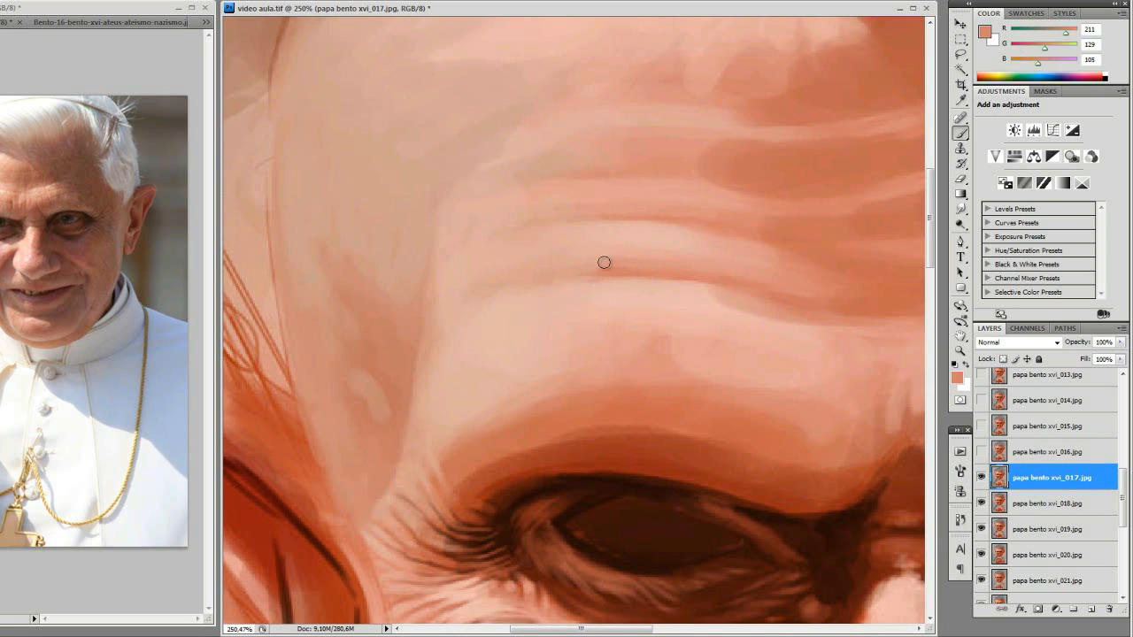
key(bracketleft)
key(bracketleft)
drag(789, 311, 790, 350)
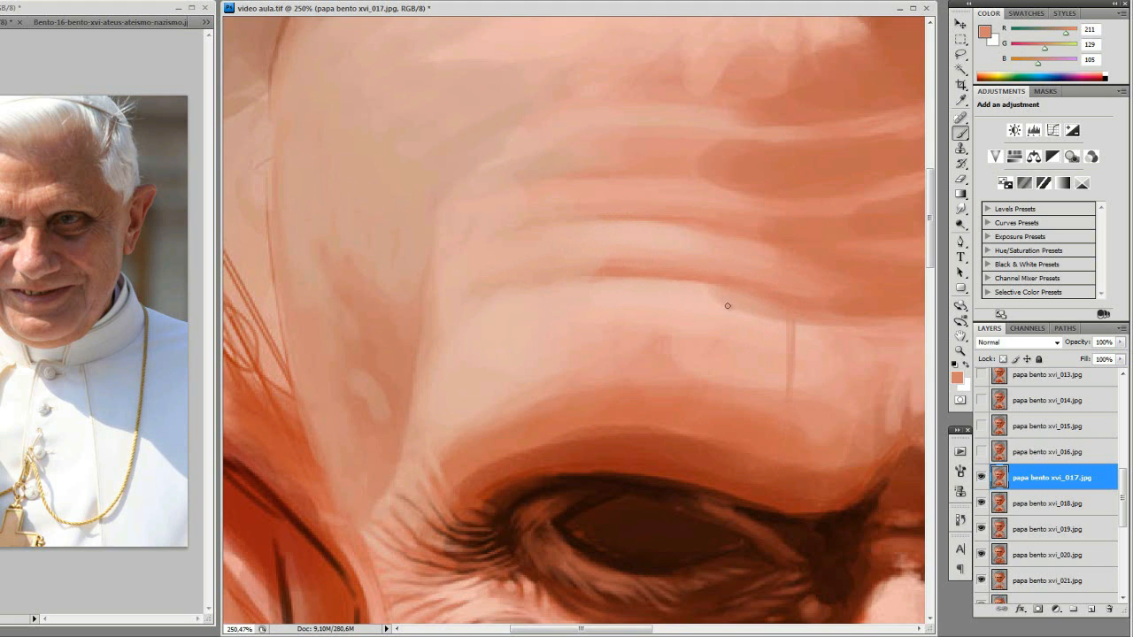
drag(665, 332, 670, 282)
drag(581, 350, 585, 279)
key(ctrl+minus)
key(ctrl+minus)
key(ctrl+minus)
key(ctrl+minus)
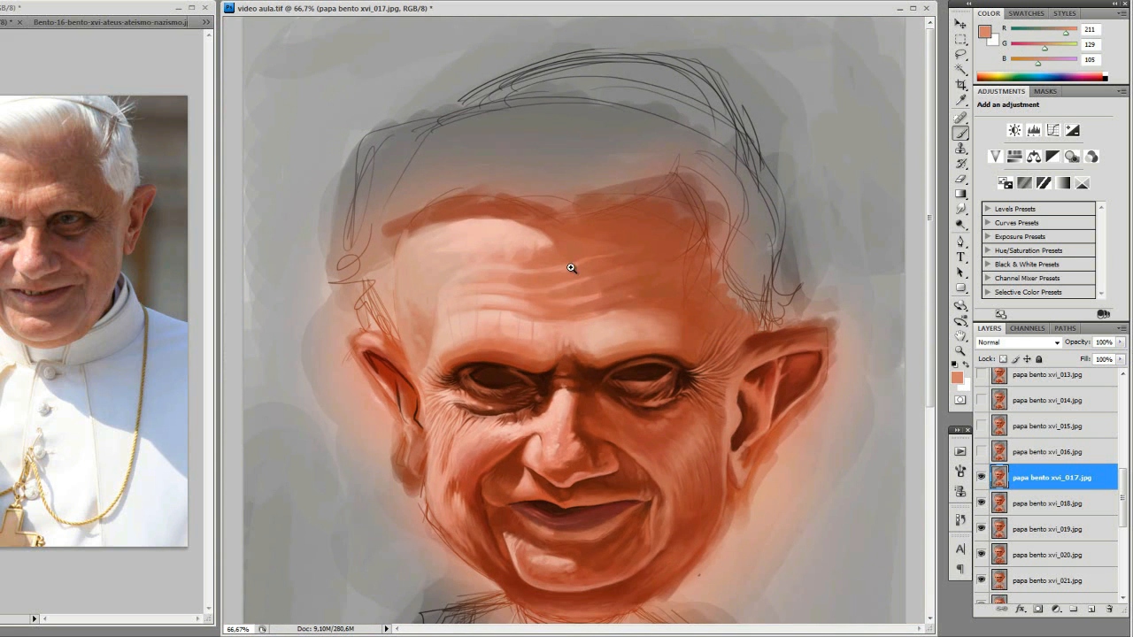
Sample the darker reddish brown RGB 154, 50, 25 and paint thin vertical wrinkles over the faint lines nearest the nose
drag(429, 269, 691, 422)
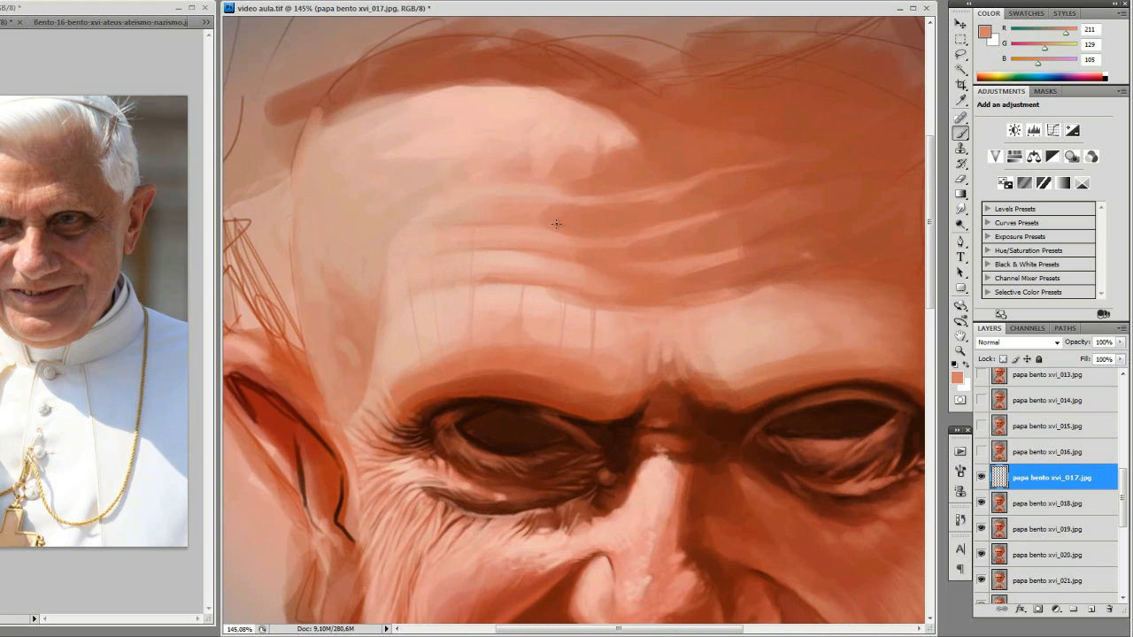
key(i)
click(589, 405)
key(b)
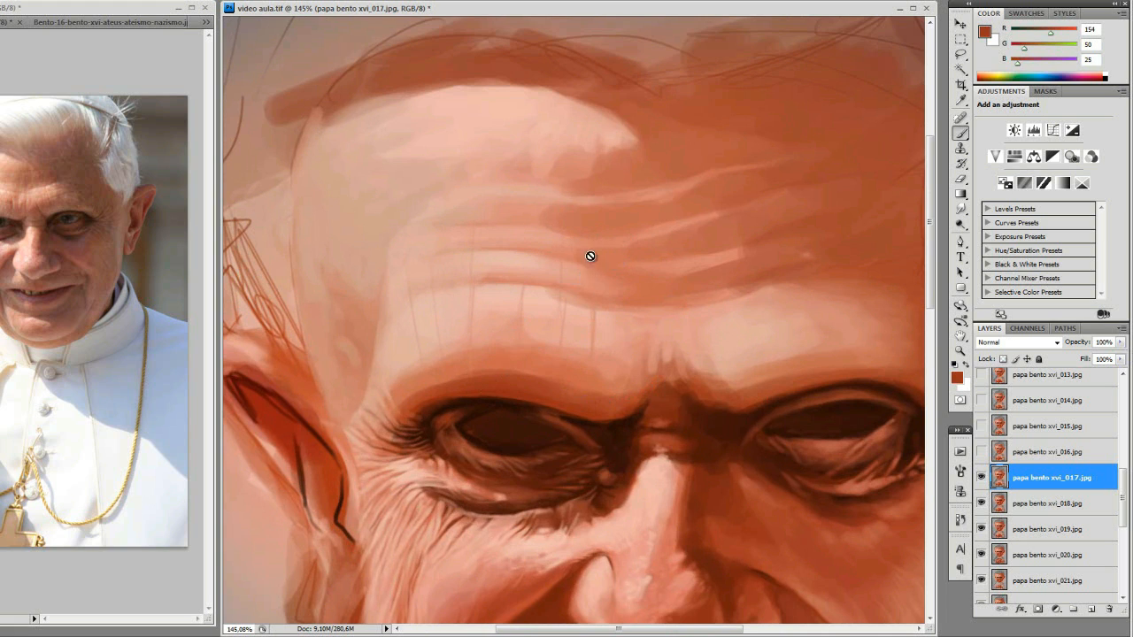
drag(593, 251, 592, 350)
drag(561, 232, 559, 358)
drag(522, 240, 517, 331)
drag(524, 210, 516, 367)
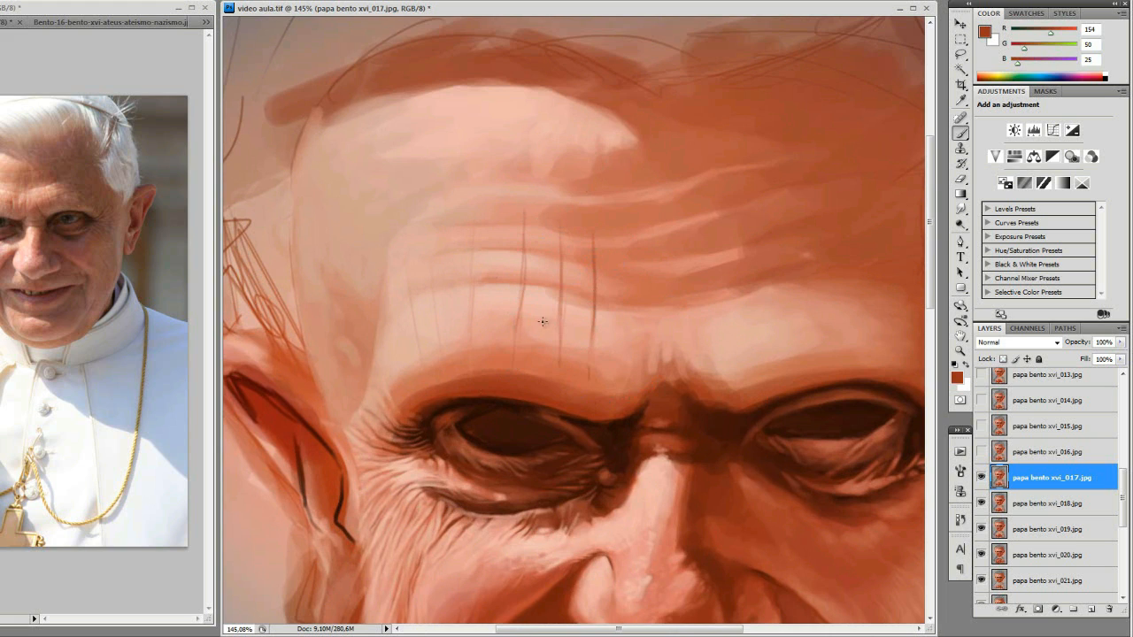
Add a slanted crease branching between the vertical wrinkles and paint further thin vertical wrinkles toward the temple
drag(555, 295, 539, 329)
drag(550, 264, 540, 303)
drag(472, 248, 469, 324)
drag(471, 239, 470, 312)
drag(425, 236, 431, 333)
drag(402, 257, 417, 356)
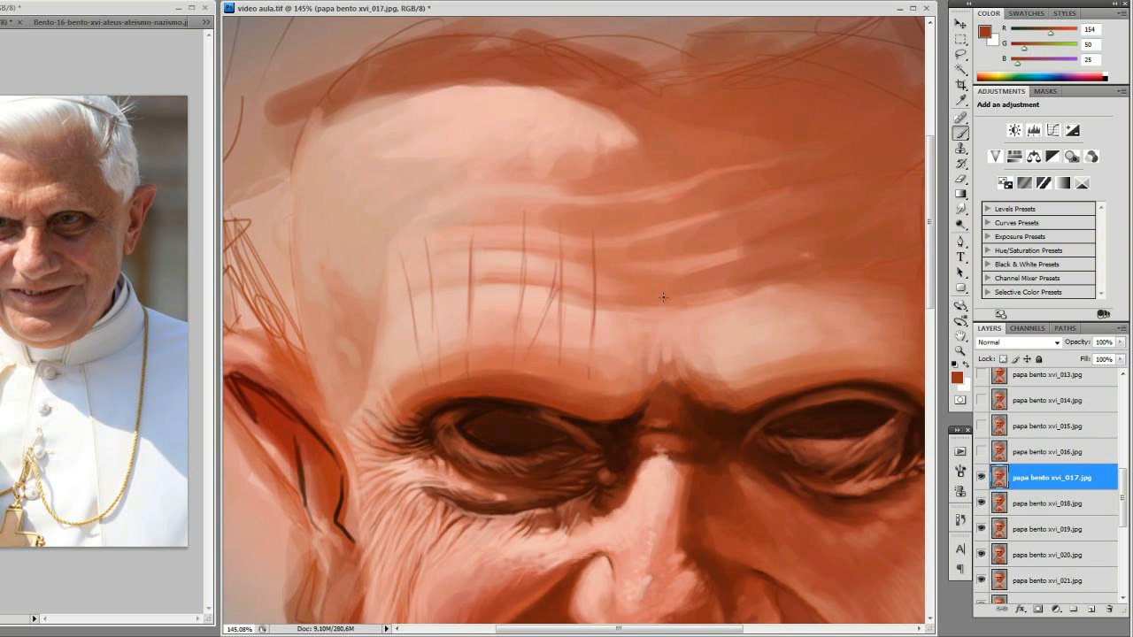
key(ctrl+minus)
key(ctrl+minus)
key(ctrl+minus)
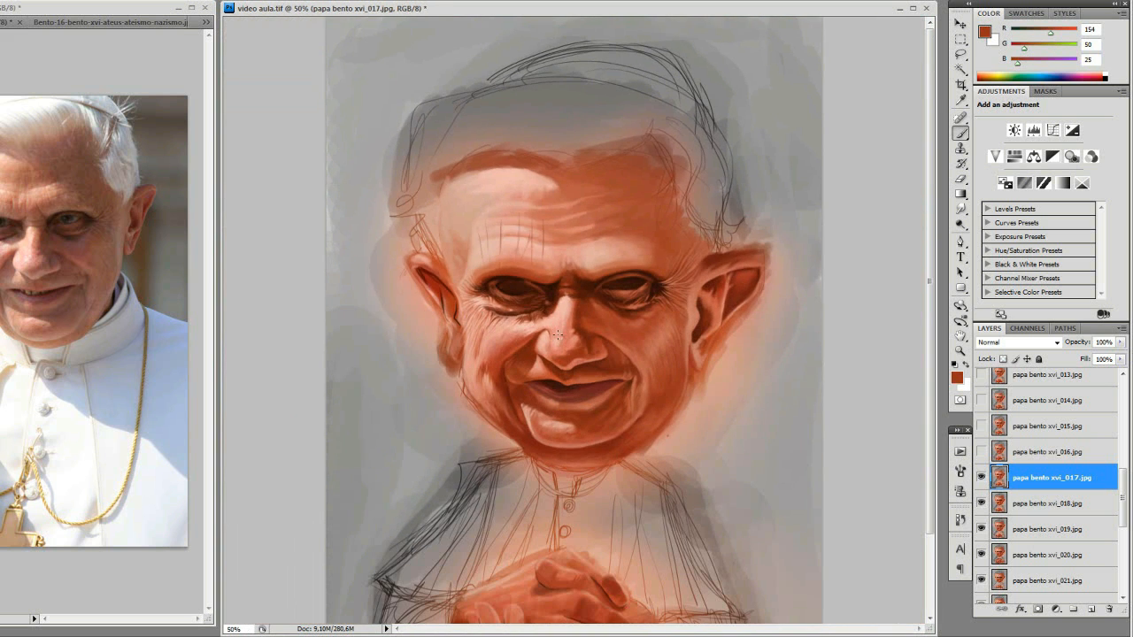
Darken the middle parts of the vertical and slanted wrinkles where they cross the existing horizontal forehead fold
key(ctrl+plus)
key(ctrl+plus)
key(ctrl+plus)
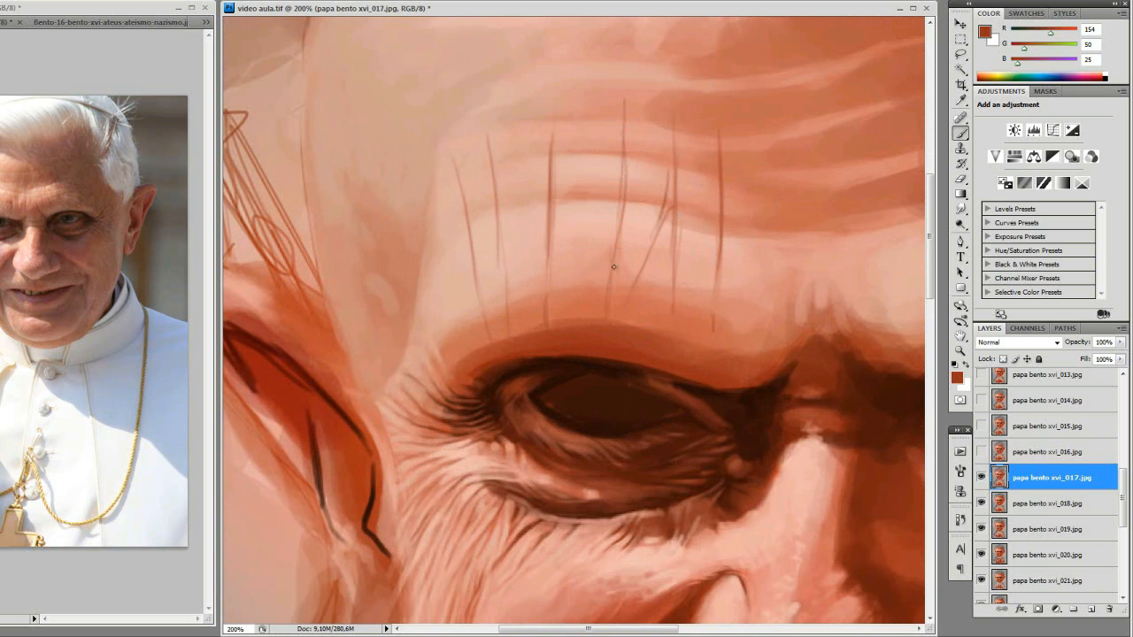
drag(548, 265, 543, 320)
drag(552, 180, 551, 224)
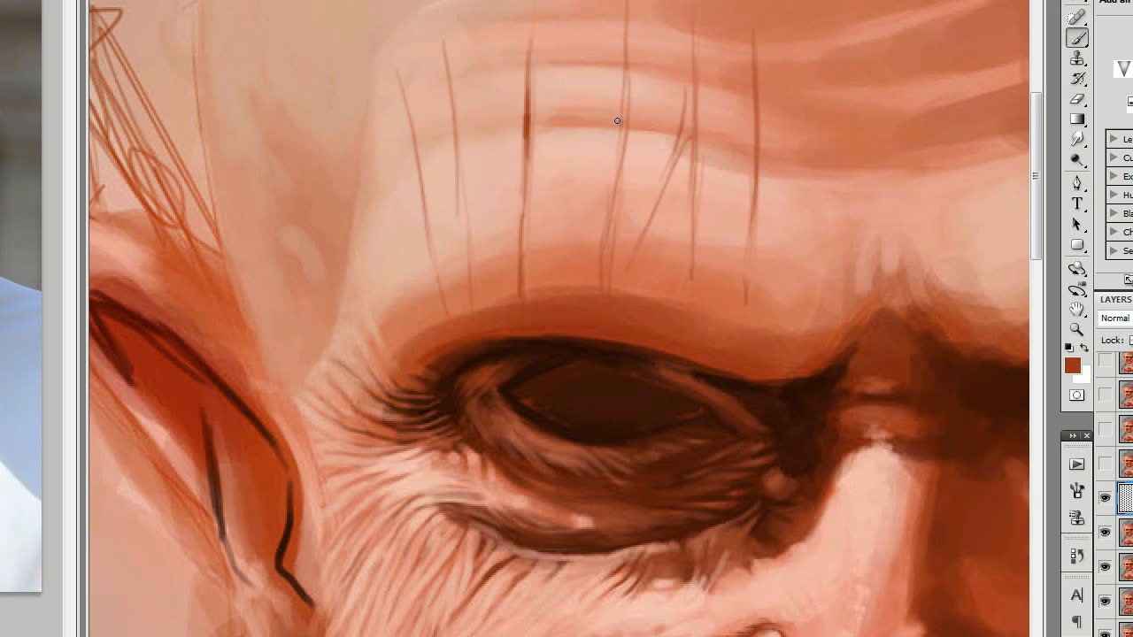
mouse_move(625, 133)
mouse_down()
mouse_move(625, 87)
mouse_move(616, 163)
mouse_up()
mouse_move(683, 129)
mouse_down()
mouse_move(688, 101)
mouse_move(663, 184)
mouse_up()
mouse_move(687, 139)
mouse_down()
mouse_move(700, 77)
mouse_move(692, 182)
mouse_up()
drag(697, 89, 692, 173)
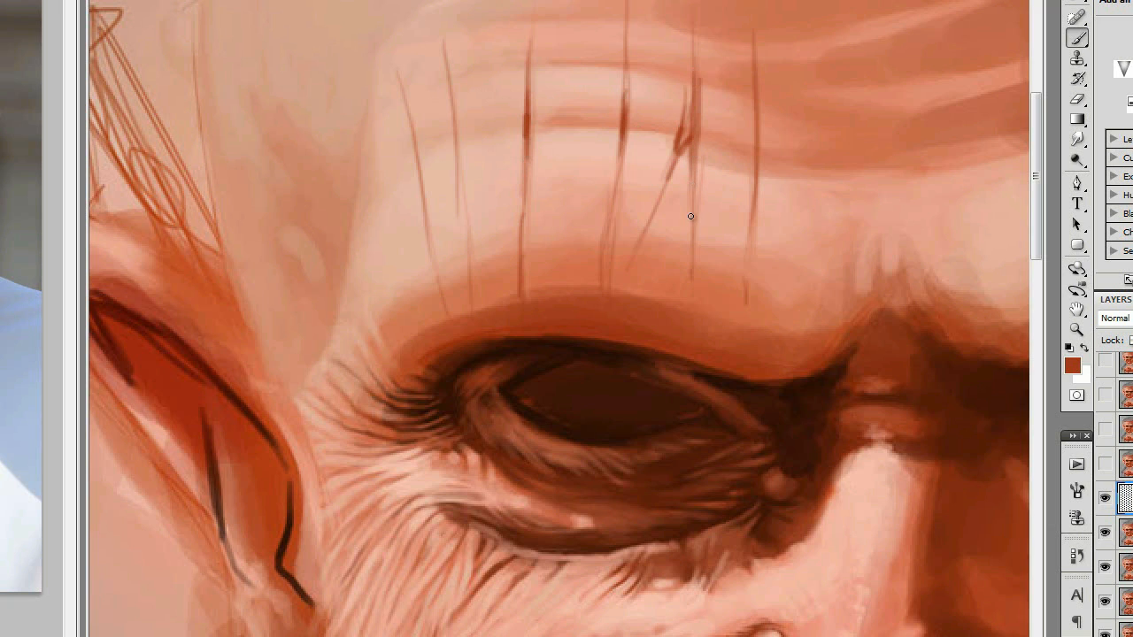
drag(757, 108, 752, 181)
drag(758, 135, 750, 232)
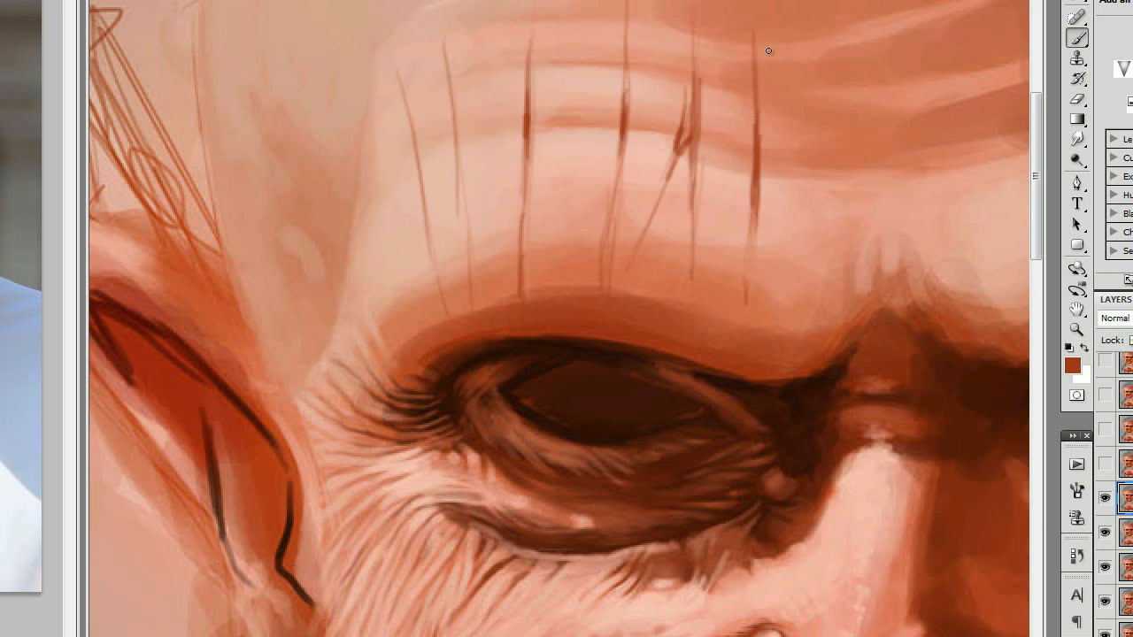
Reinforce the upper parts of the vertical wrinkles and the two lines closest to the temple with short dark strokes
drag(627, 63, 626, 37)
mouse_move(454, 146)
mouse_down()
mouse_move(453, 108)
mouse_move(456, 158)
mouse_up()
mouse_move(411, 126)
mouse_down()
mouse_move(420, 187)
mouse_move(410, 136)
mouse_up()
drag(400, 86, 408, 109)
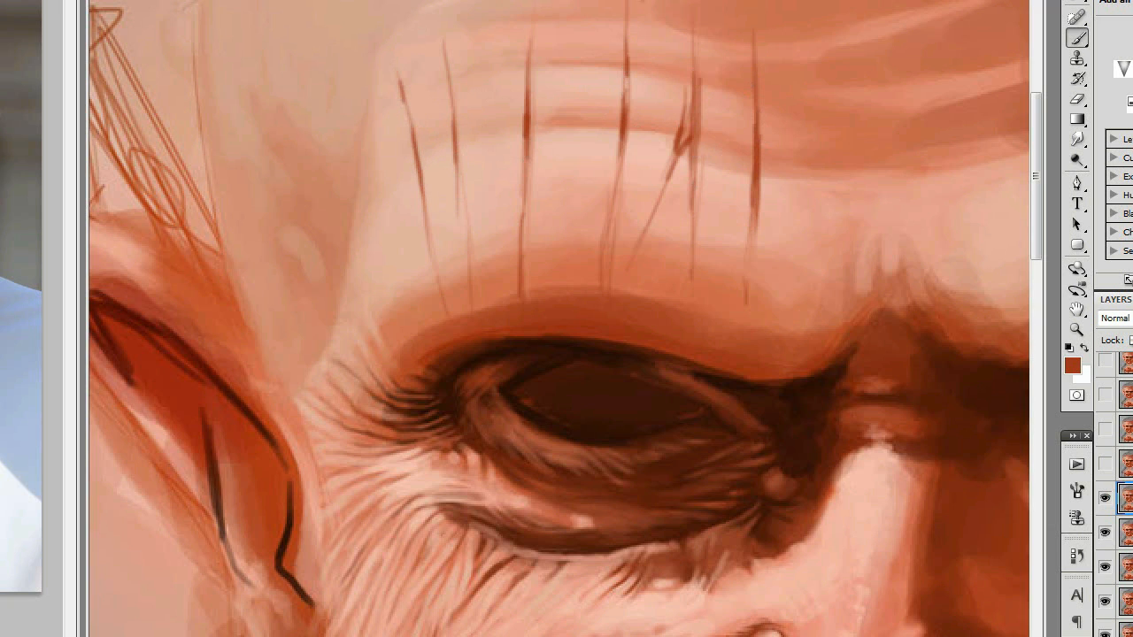
drag(755, 74, 757, 113)
drag(754, 19, 753, 42)
alt+click(669, 339)
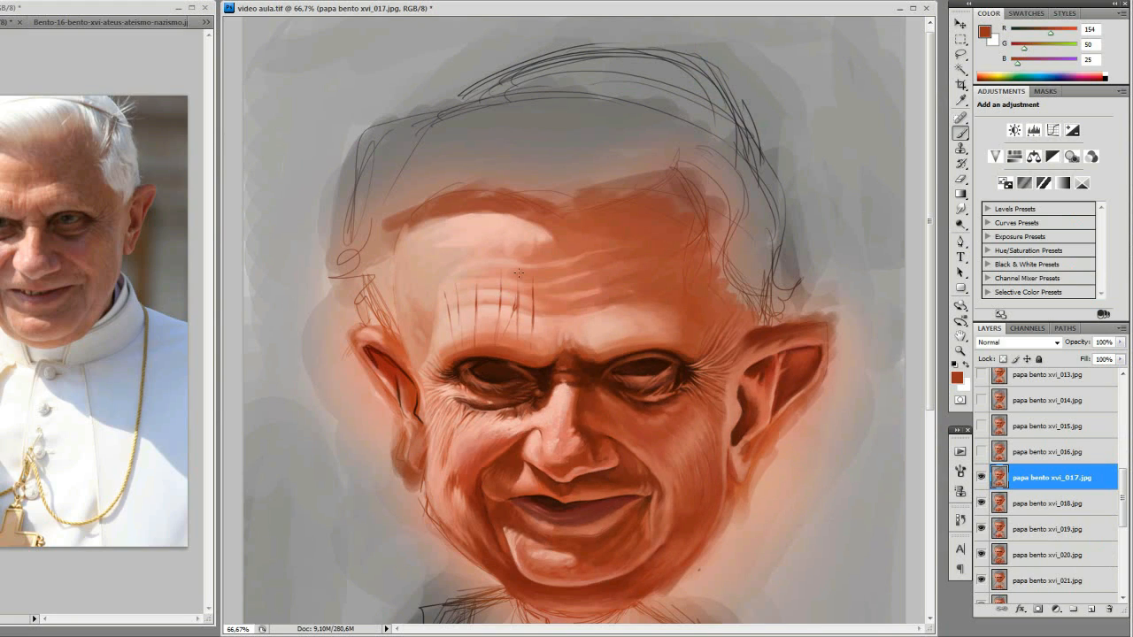
Keep the reddish brown #9a3219 and paint a thicker curved horizontal crease across all the vertical forehead wrinkles
click(519, 322)
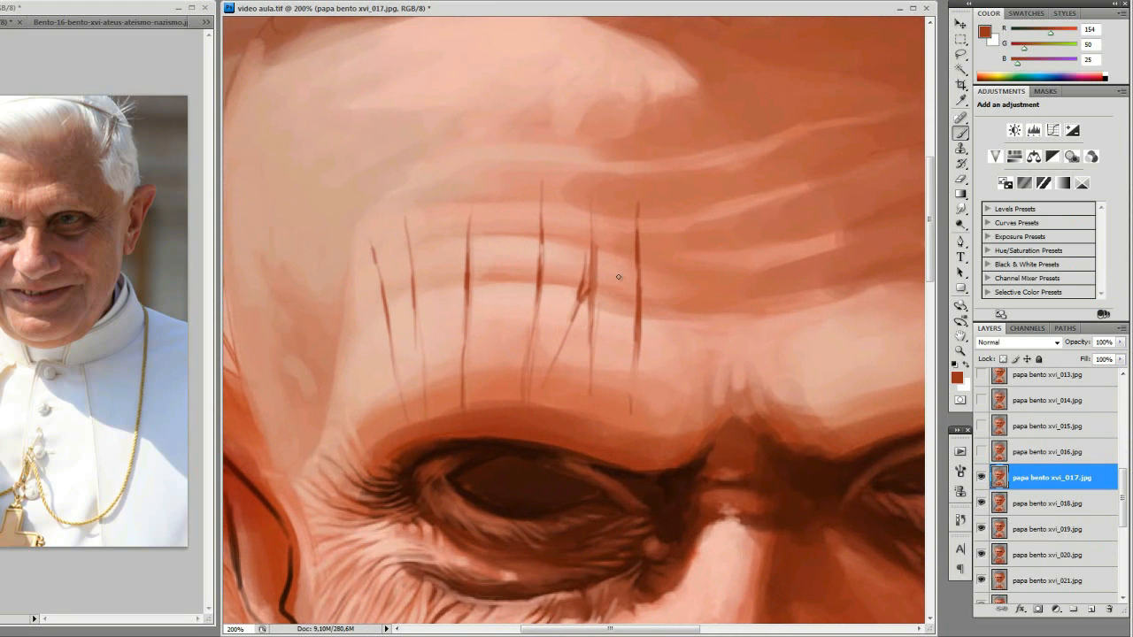
click(957, 378)
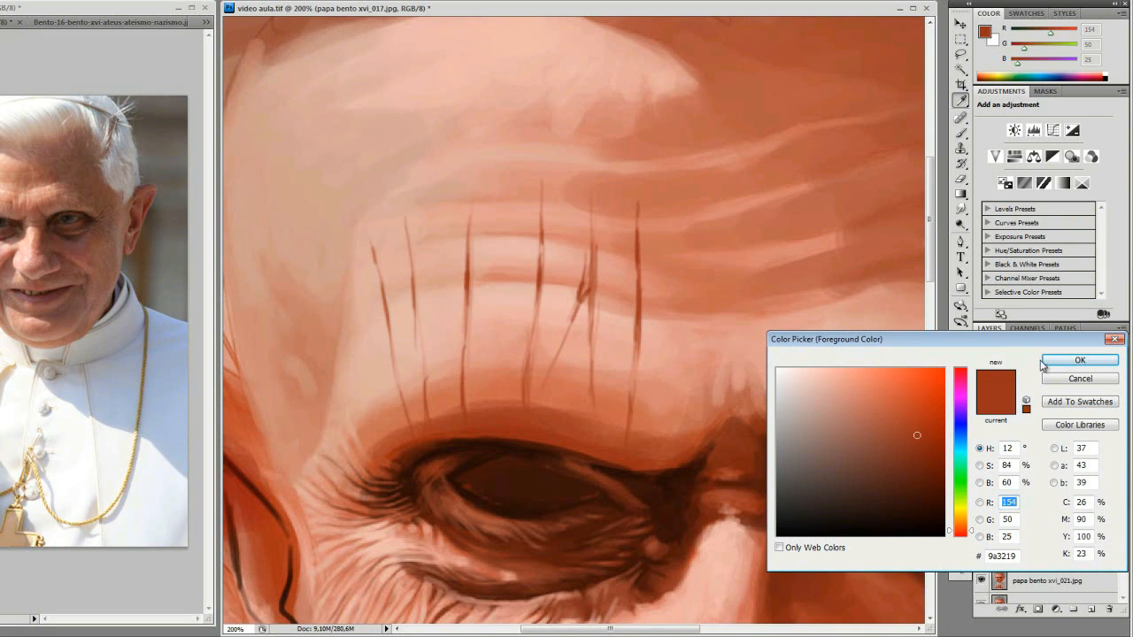
click(1078, 361)
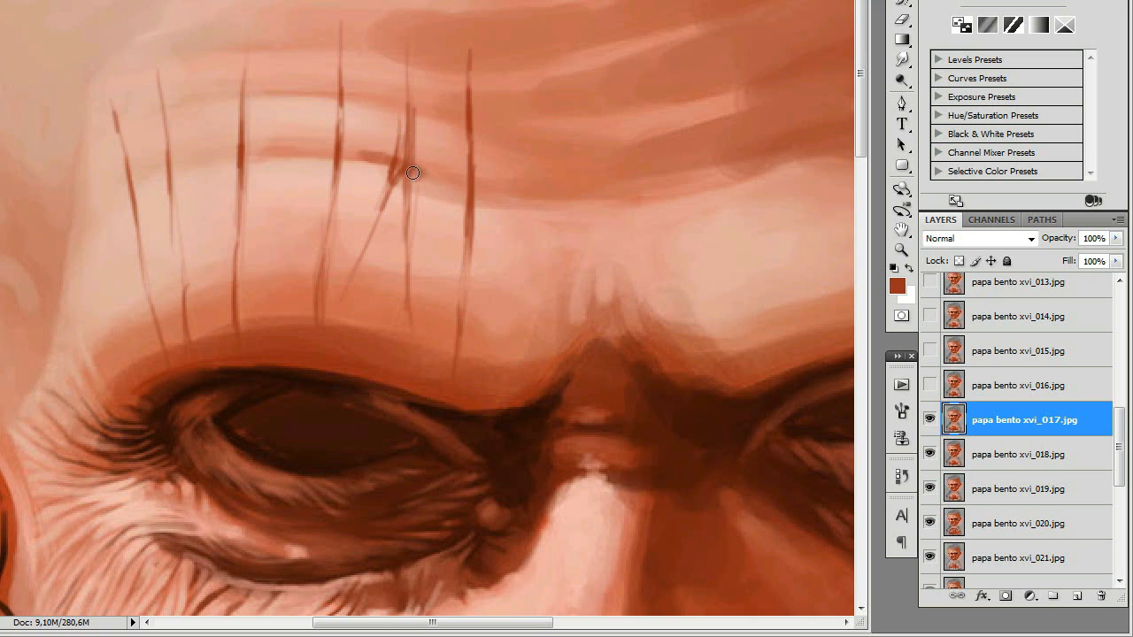
drag(412, 173, 509, 186)
drag(349, 152, 186, 164)
mouse_move(257, 153)
mouse_down()
mouse_move(192, 165)
mouse_move(108, 205)
mouse_up()
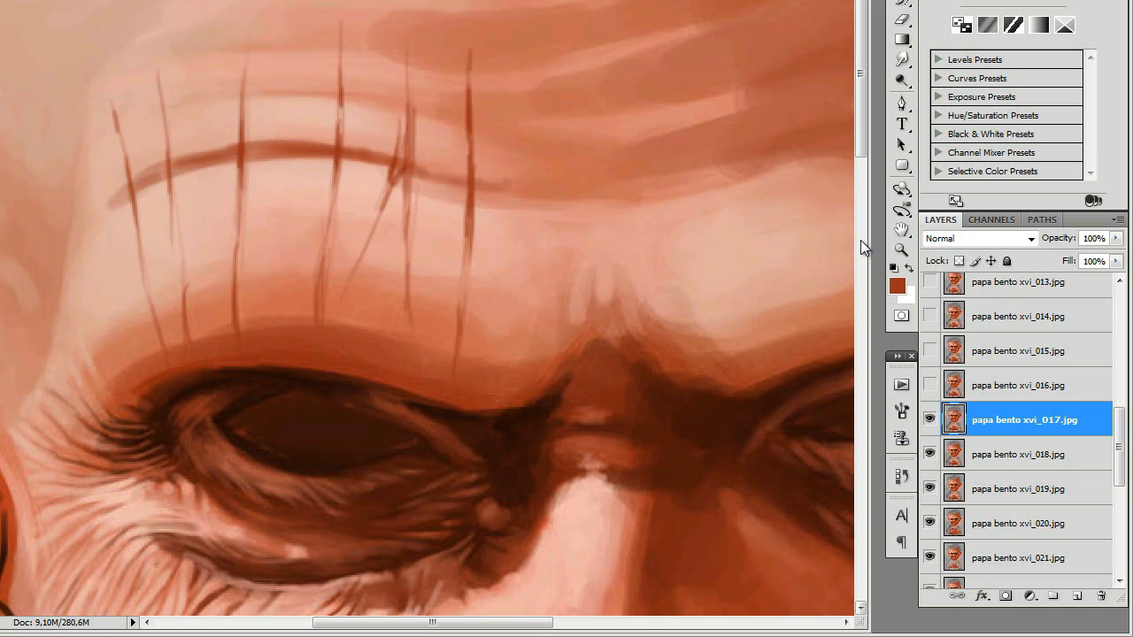
Sample the light skin beside the wrinkles, lighten it to RGB 243, 205, 193, and paint a highlight directly beneath the horizontal crease
mouse_move(240, 77)
mouse_down()
mouse_move(540, 392)
mouse_move(571, 465)
mouse_up()
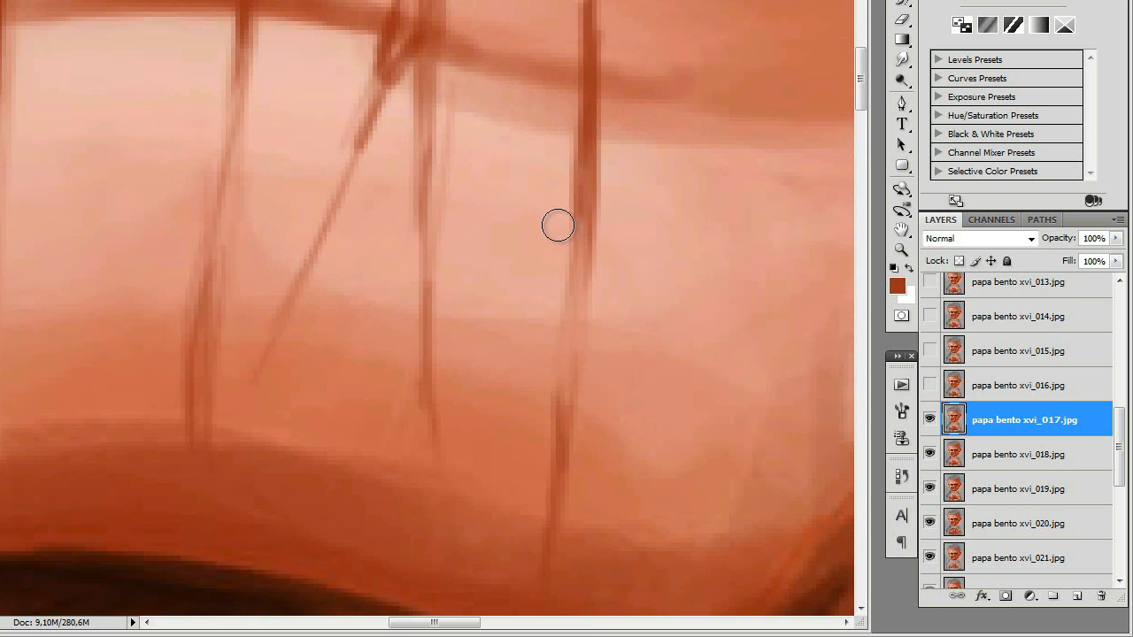
alt+click(296, 43)
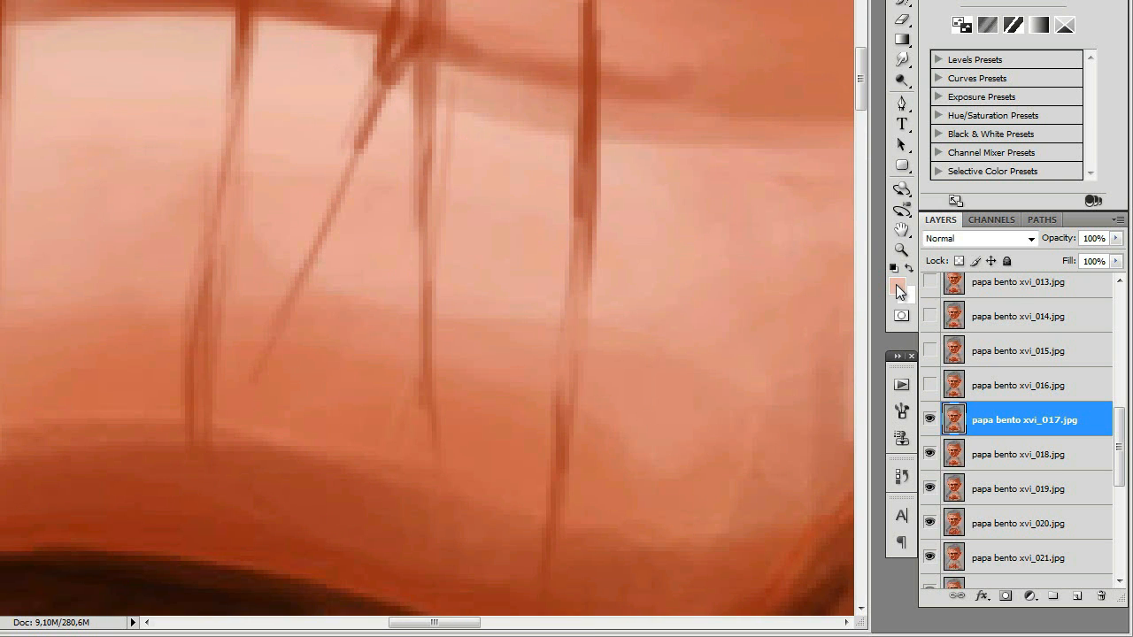
click(897, 285)
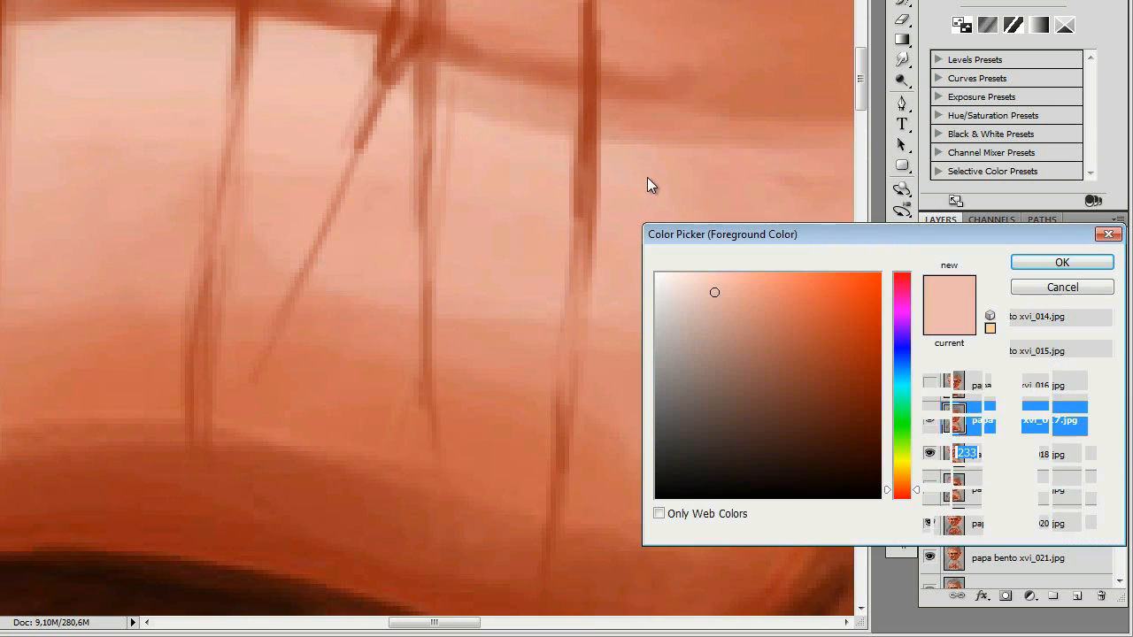
click(703, 284)
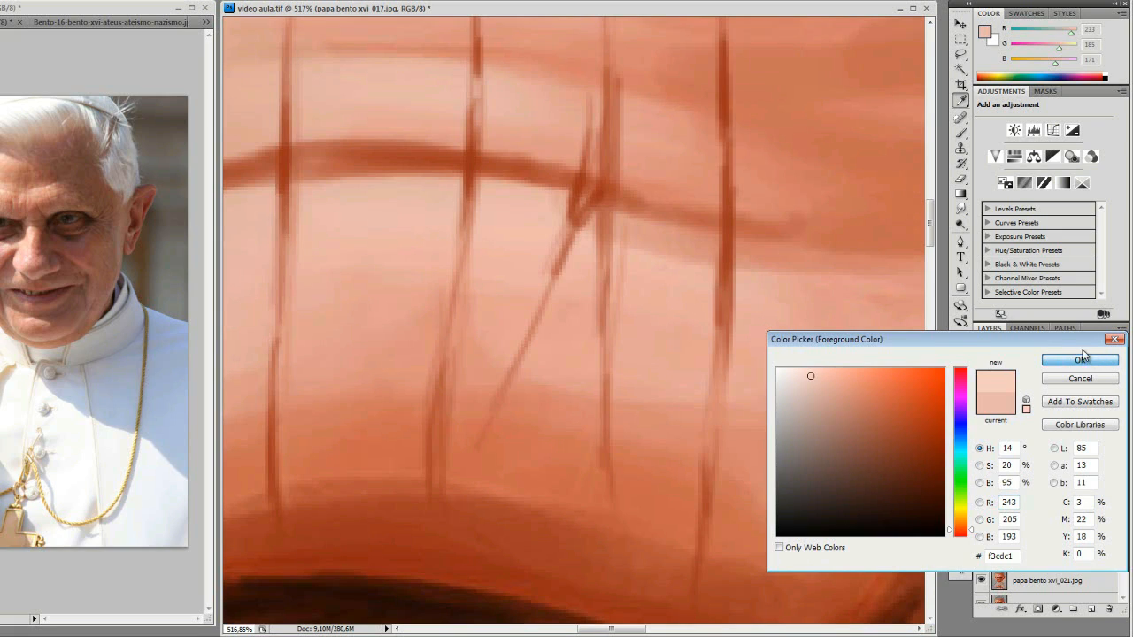
click(1062, 262)
key(b)
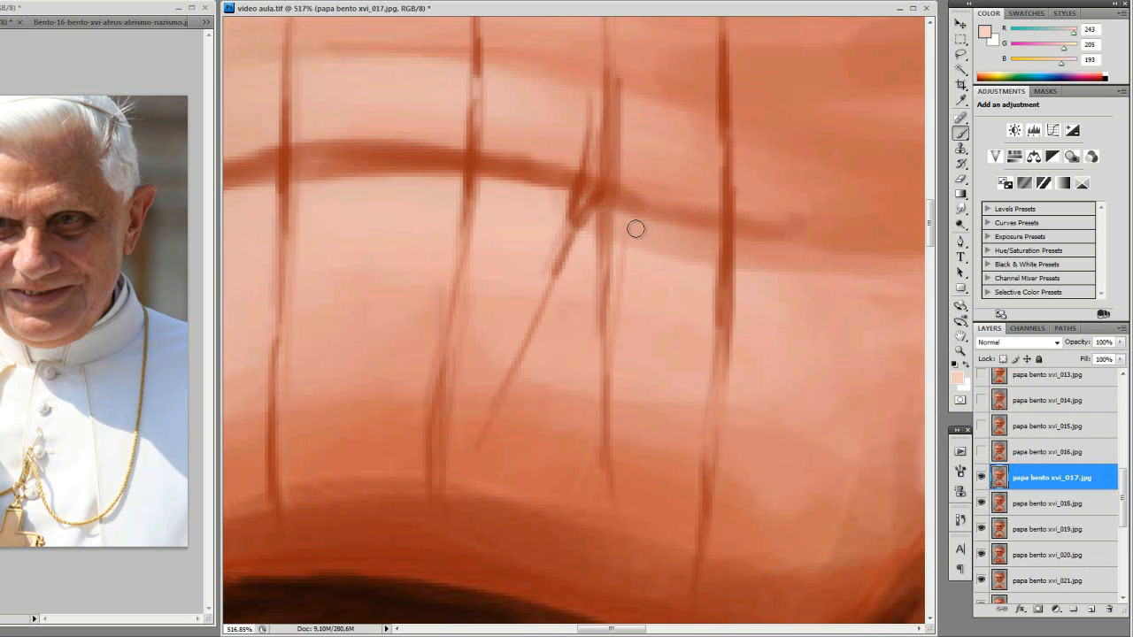
mouse_move(634, 83)
mouse_down()
mouse_move(620, 83)
mouse_move(705, 91)
mouse_move(626, 108)
mouse_move(716, 94)
mouse_move(650, 94)
mouse_move(713, 107)
mouse_move(691, 125)
mouse_move(728, 61)
mouse_move(681, 94)
mouse_move(690, 86)
mouse_up()
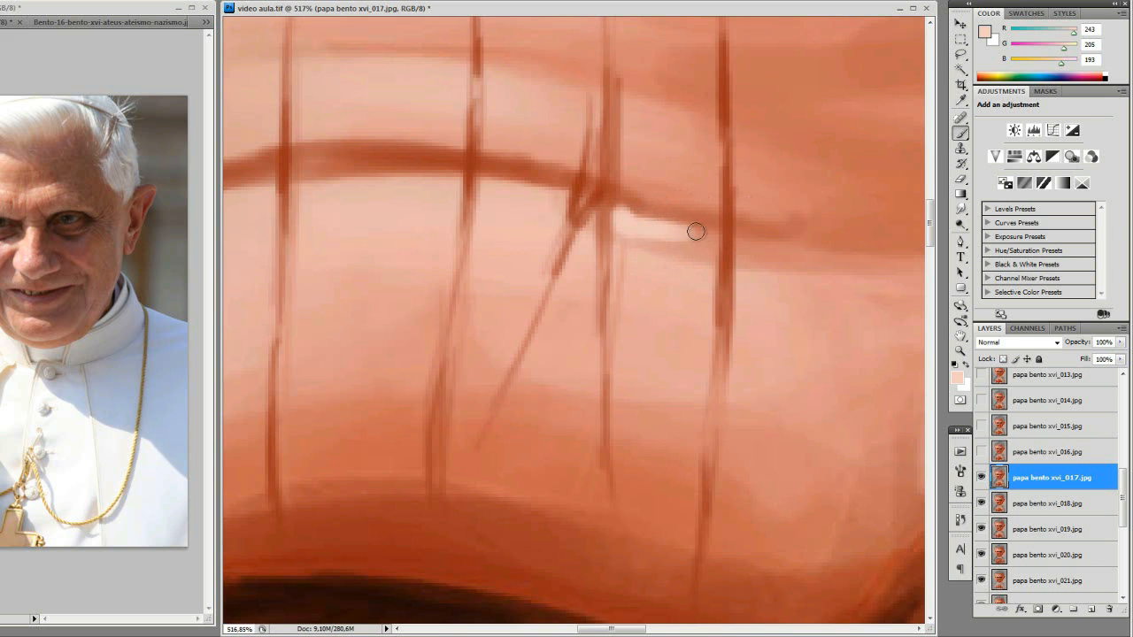
alt+click(674, 338)
alt+click(676, 339)
alt+click(681, 341)
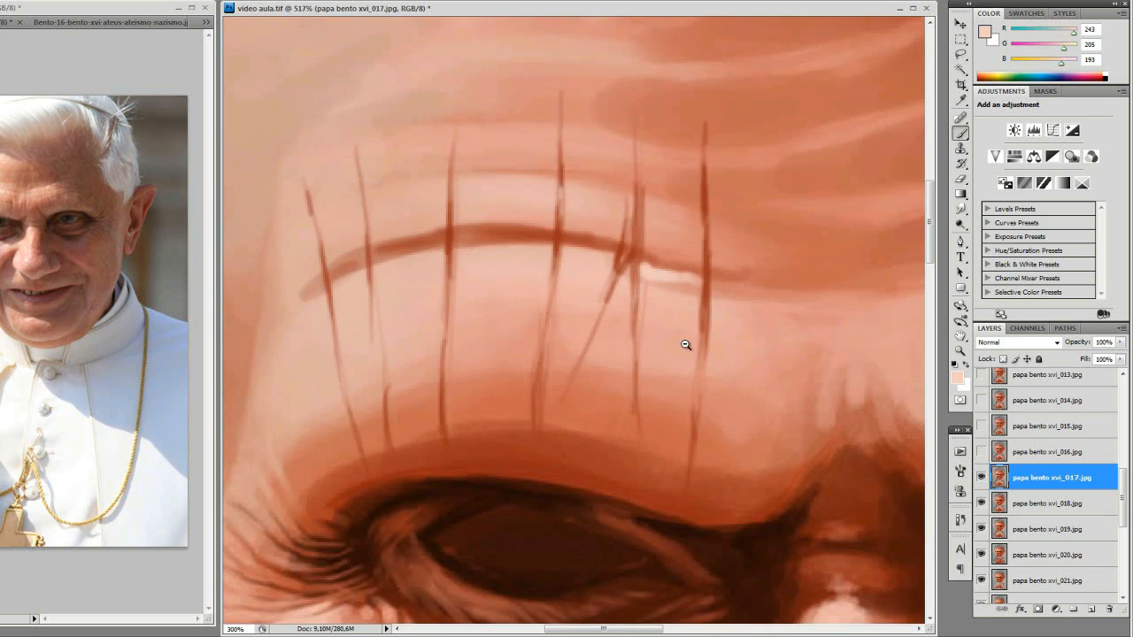
alt+click(685, 339)
alt+click(692, 337)
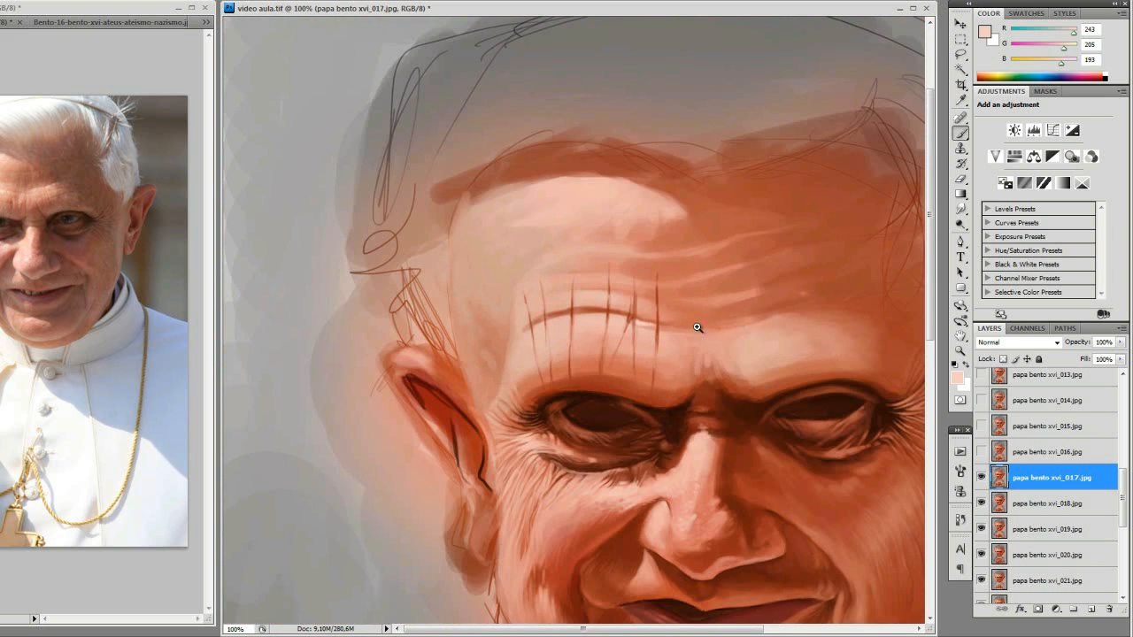
Thin down the light highlight beneath the inner end of the horizontal crease
drag(640, 315, 645, 303)
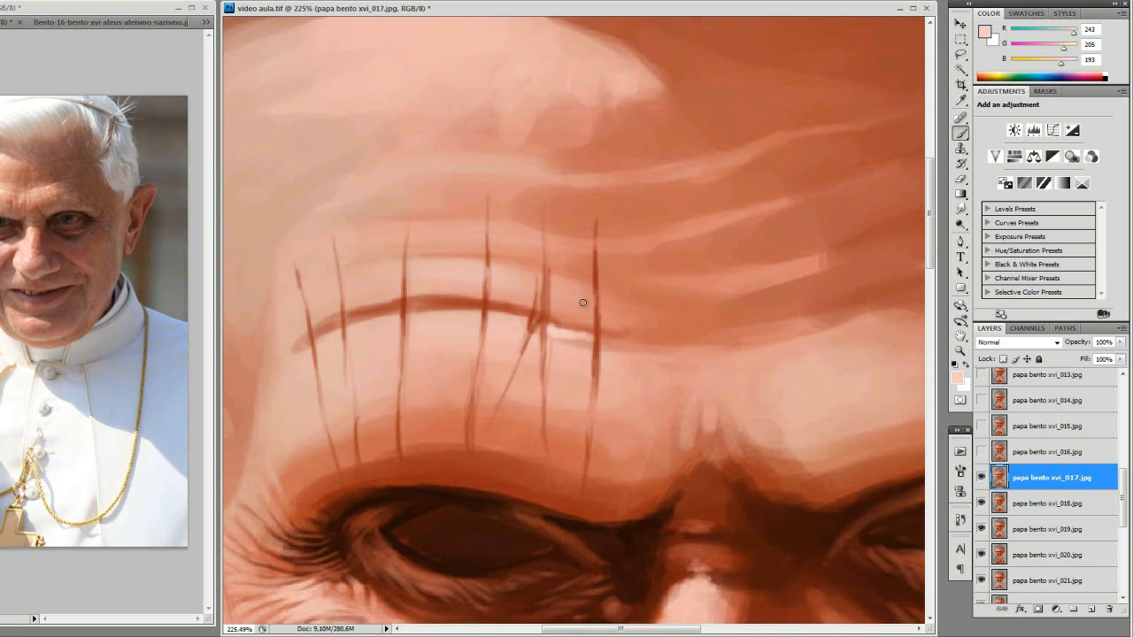
key(ctrl+z)
alt+click(596, 367)
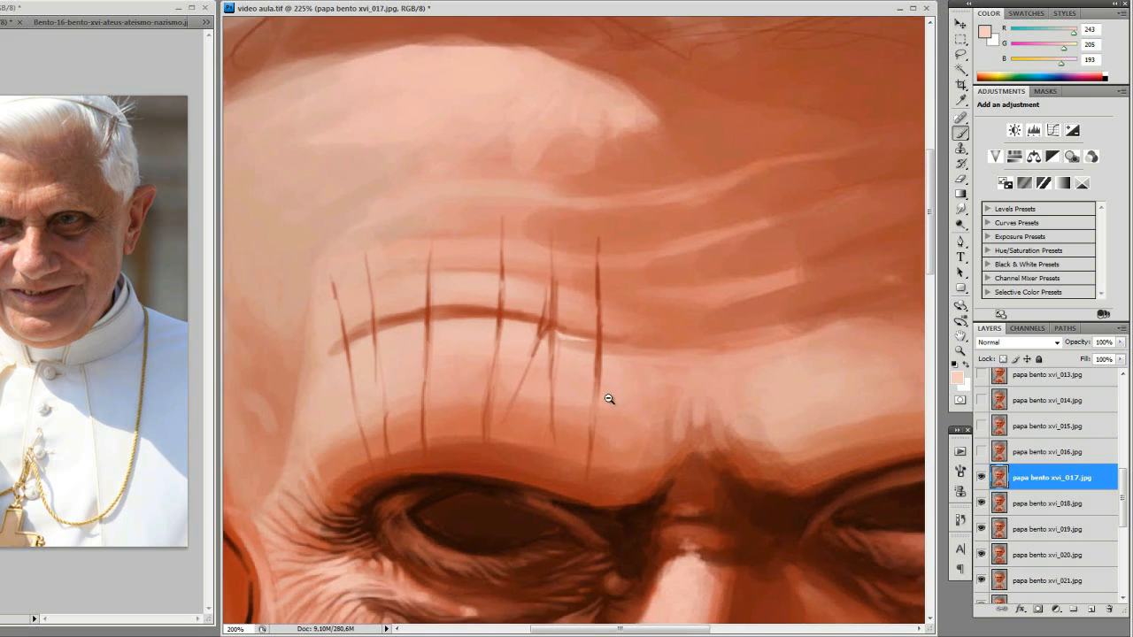
alt+click(607, 397)
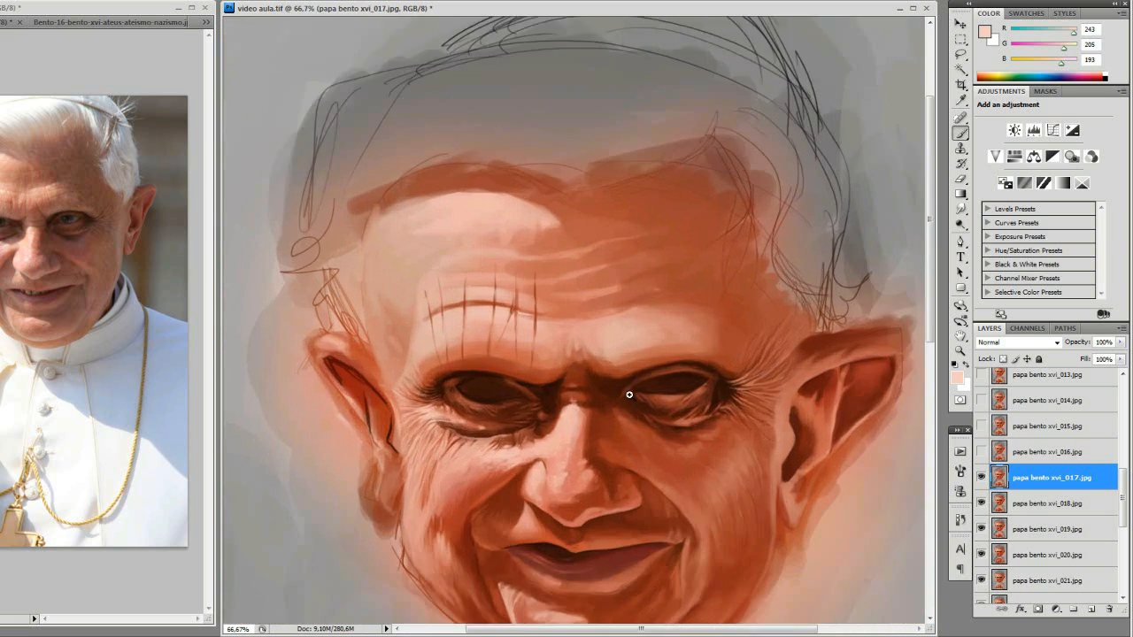
Paint light highlight strokes along the slanted crease and beside the lower end of the neighbouring vertical wrinkle
drag(367, 263, 629, 395)
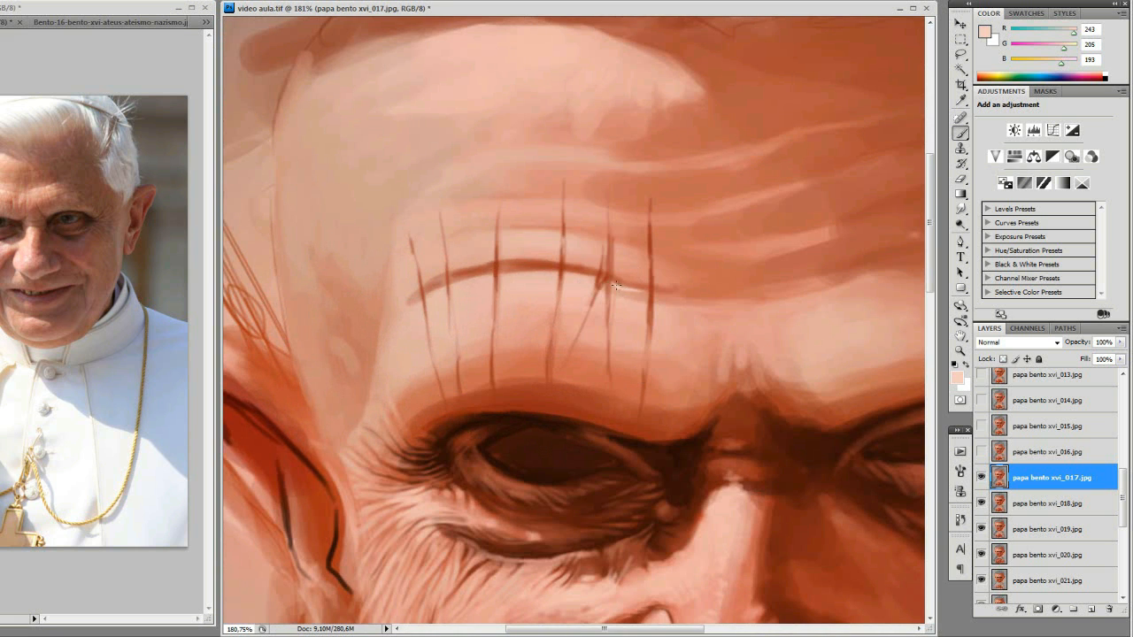
mouse_move(622, 287)
mouse_down()
mouse_move(612, 285)
mouse_move(627, 288)
mouse_up()
key(Delete)
key(ctrl+z)
drag(549, 368, 556, 322)
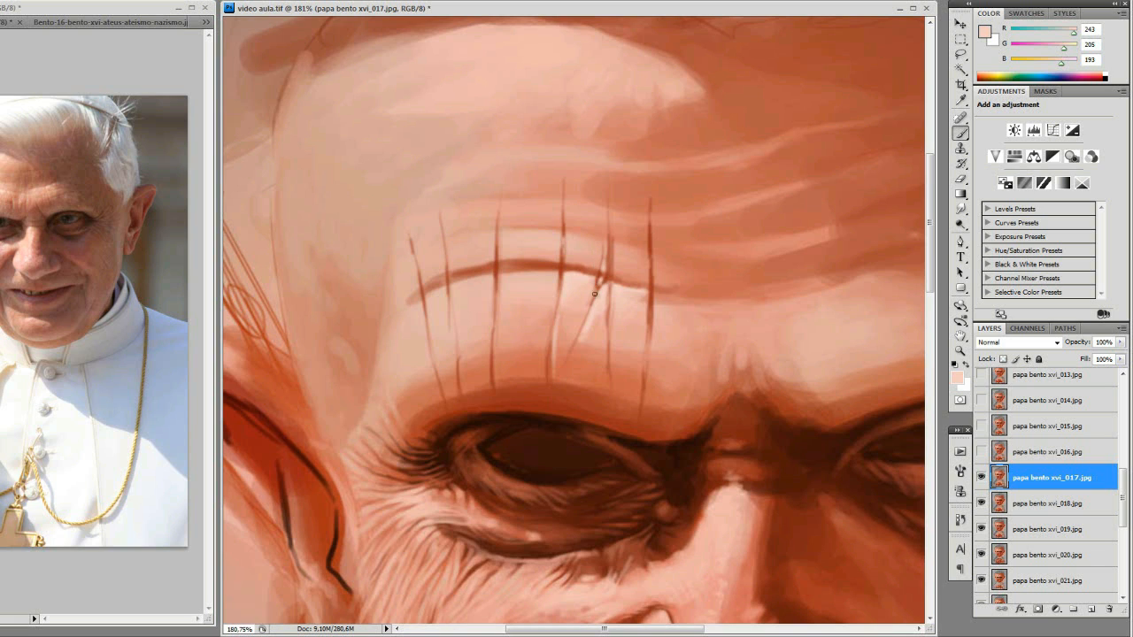
scroll(620, 324, down, 3)
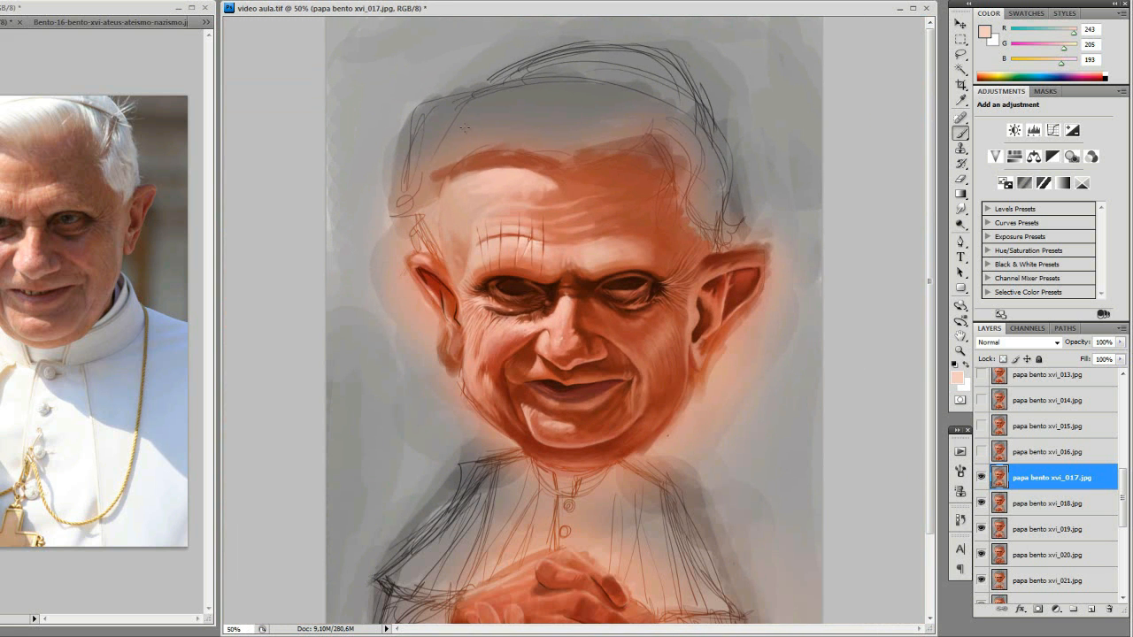
Add light highlights above the horizontal crease, alongside the upper slanted wrinkle and between the two innermost vertical wrinkles
scroll(539, 260, up, 4)
click(607, 290)
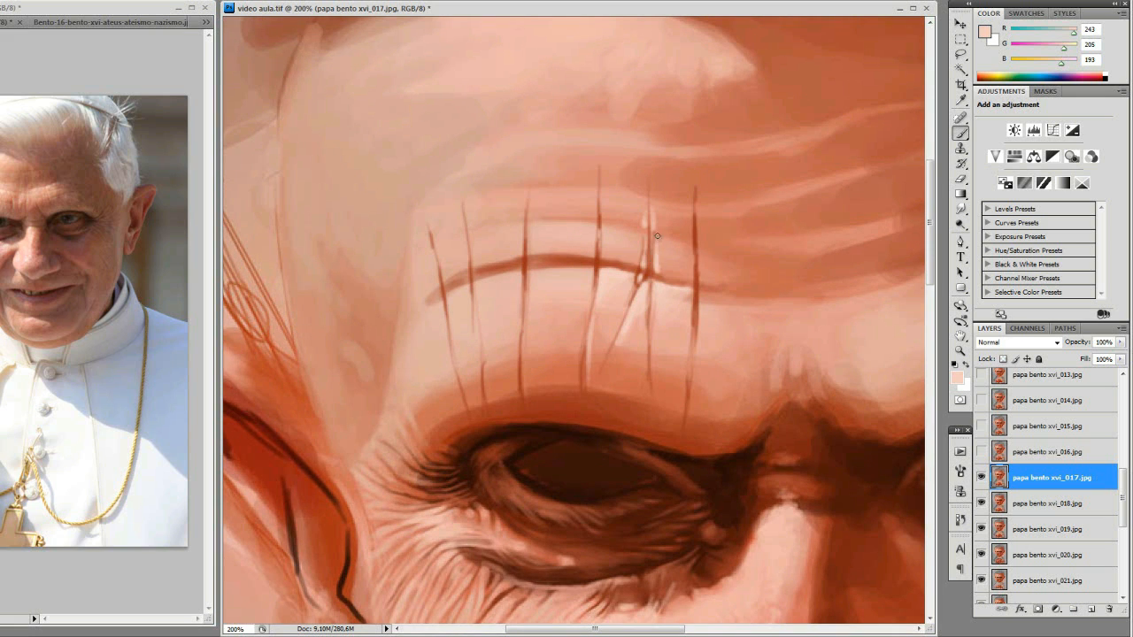
drag(661, 239, 672, 241)
key(ctrl+minus)
key(ctrl+minus)
key(ctrl+minus)
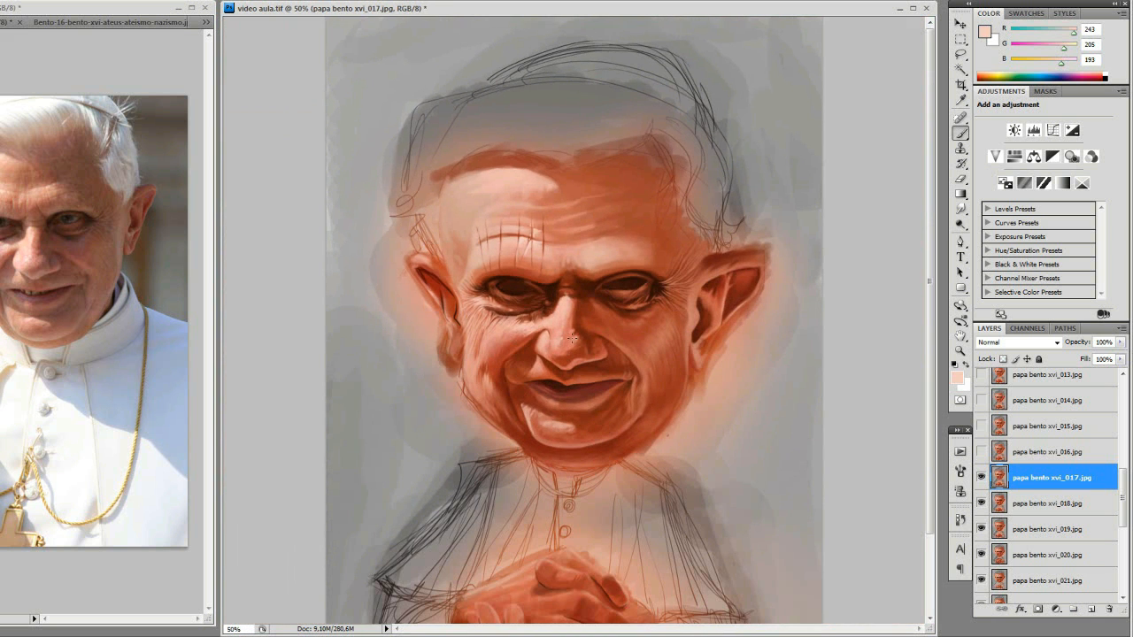
drag(431, 167, 633, 368)
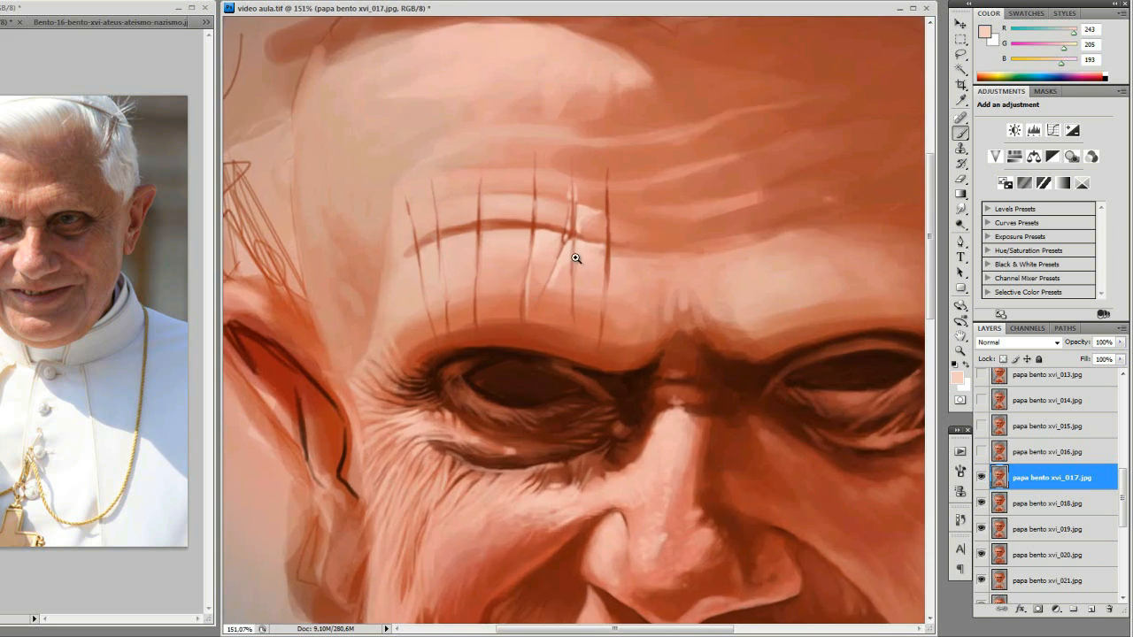
Paint light highlights above and below the horizontal crease's outer half and along the lower end of the second vertical wrinkle
click(492, 213)
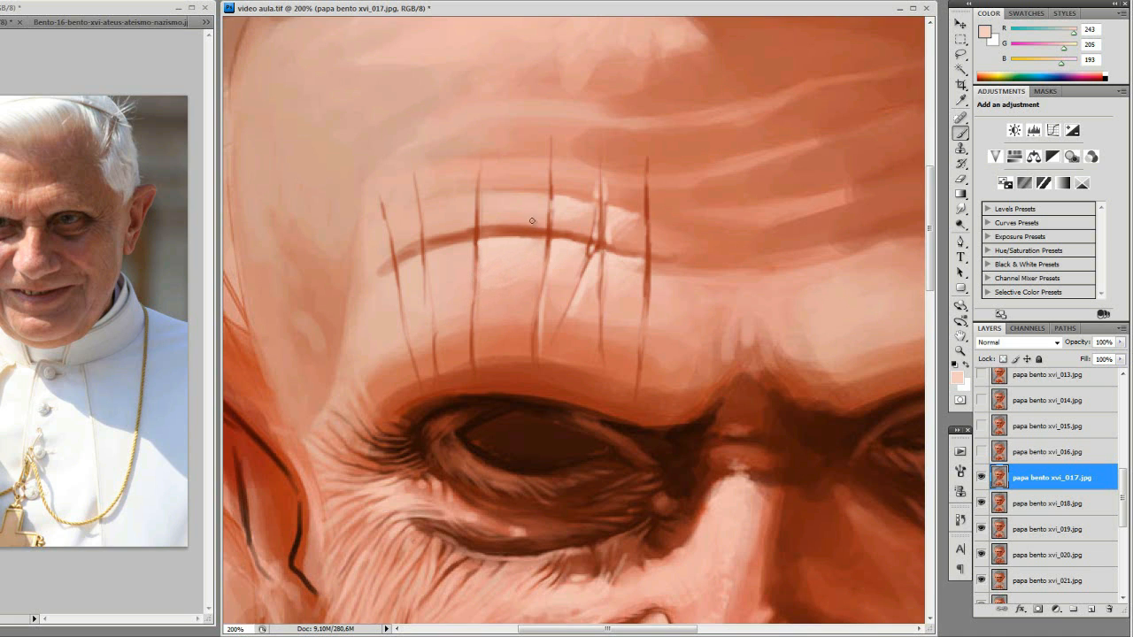
mouse_move(485, 195)
mouse_down()
mouse_move(484, 219)
mouse_move(496, 195)
mouse_move(518, 203)
mouse_up()
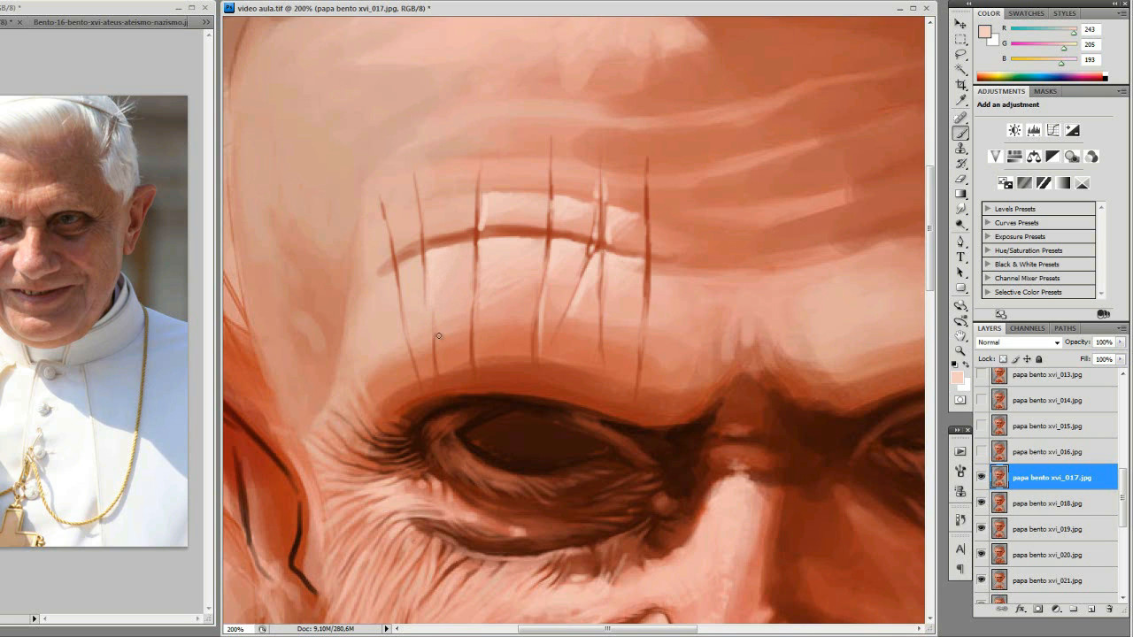
drag(435, 307, 438, 352)
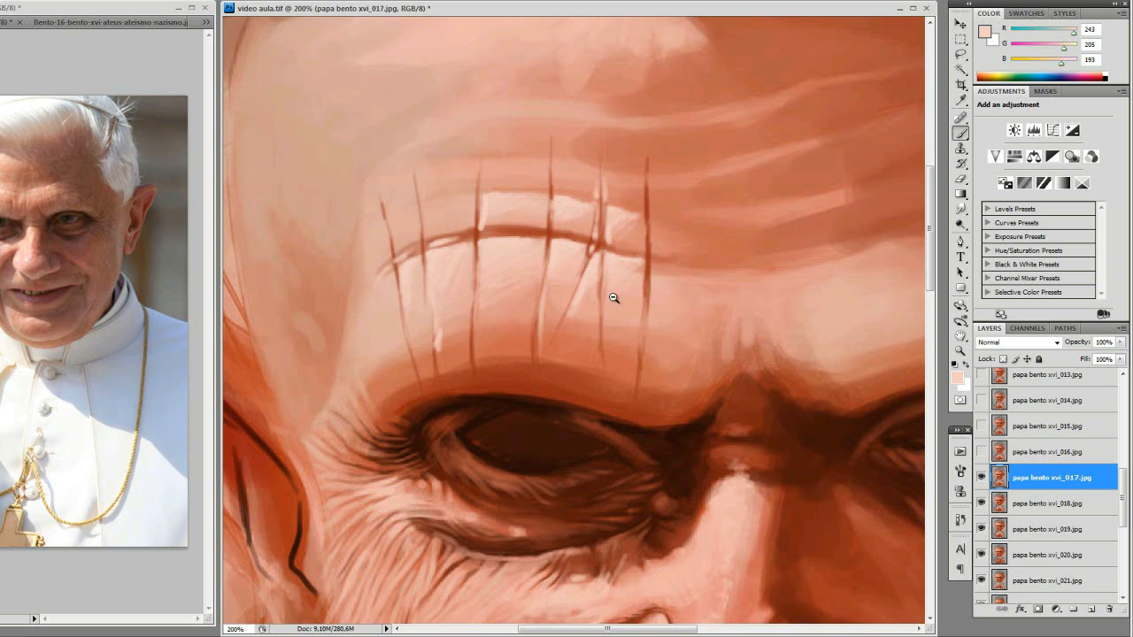
key(ctrl+minus)
key(ctrl+minus)
key(ctrl+minus)
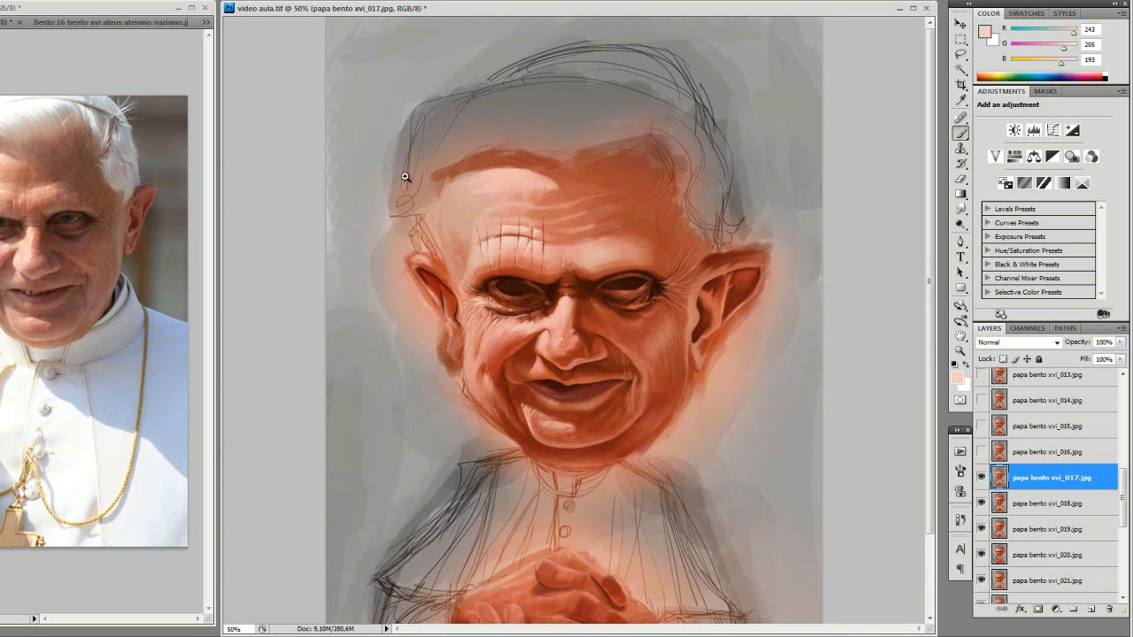
Add a small highlight beside the innermost vertical wrinkle and a thin, tapering light stroke across the middle of the forehead
drag(385, 159, 666, 351)
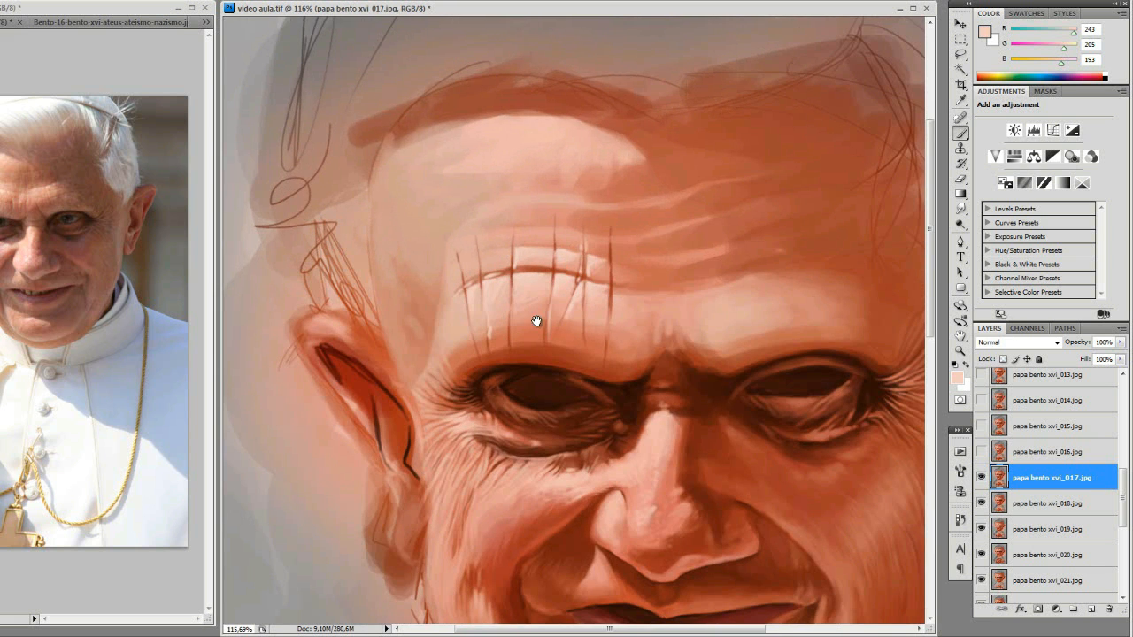
key(ctrl+plus)
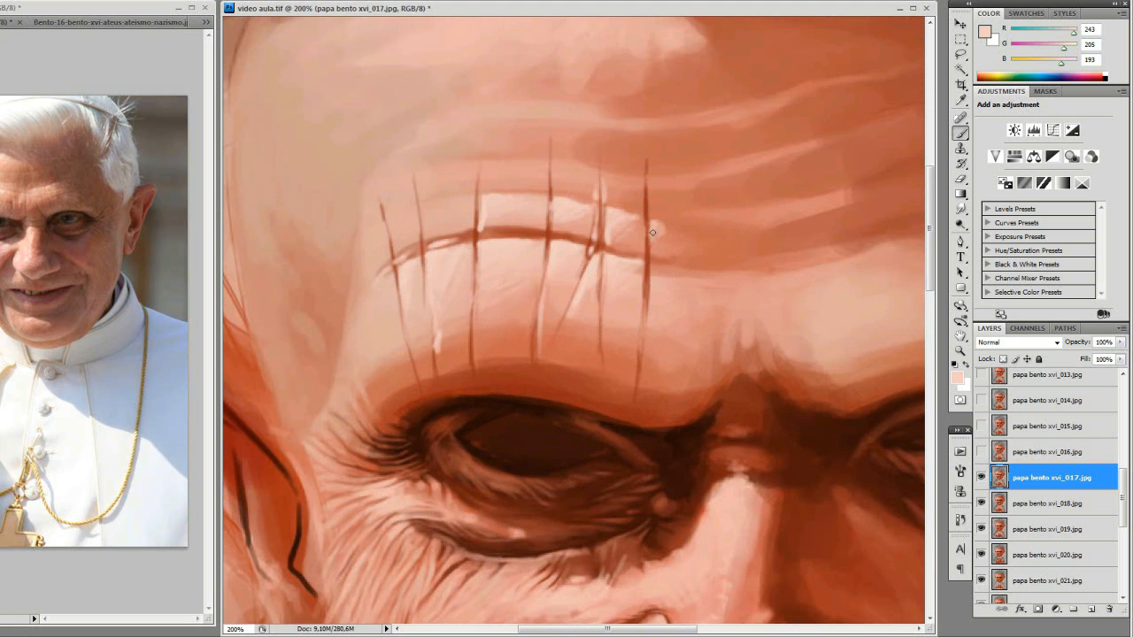
drag(693, 212, 743, 208)
mouse_move(670, 214)
mouse_down()
mouse_move(670, 213)
mouse_move(746, 207)
mouse_move(698, 215)
mouse_move(759, 208)
mouse_up()
ctrl+alt+click(705, 292)
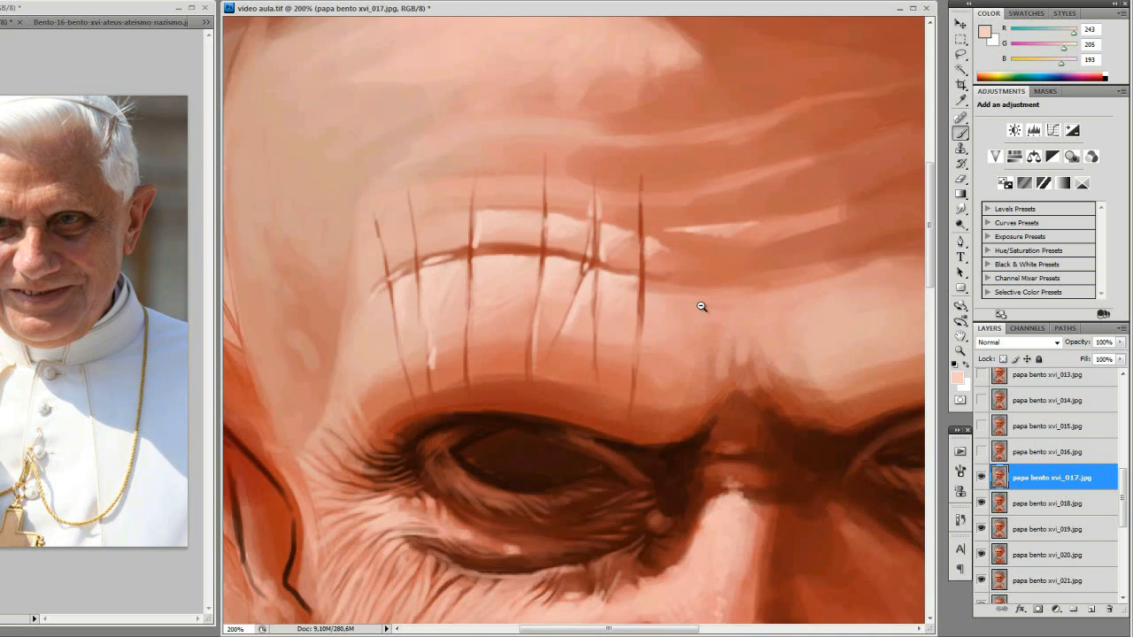
ctrl+alt+click(716, 313)
drag(325, 151, 720, 378)
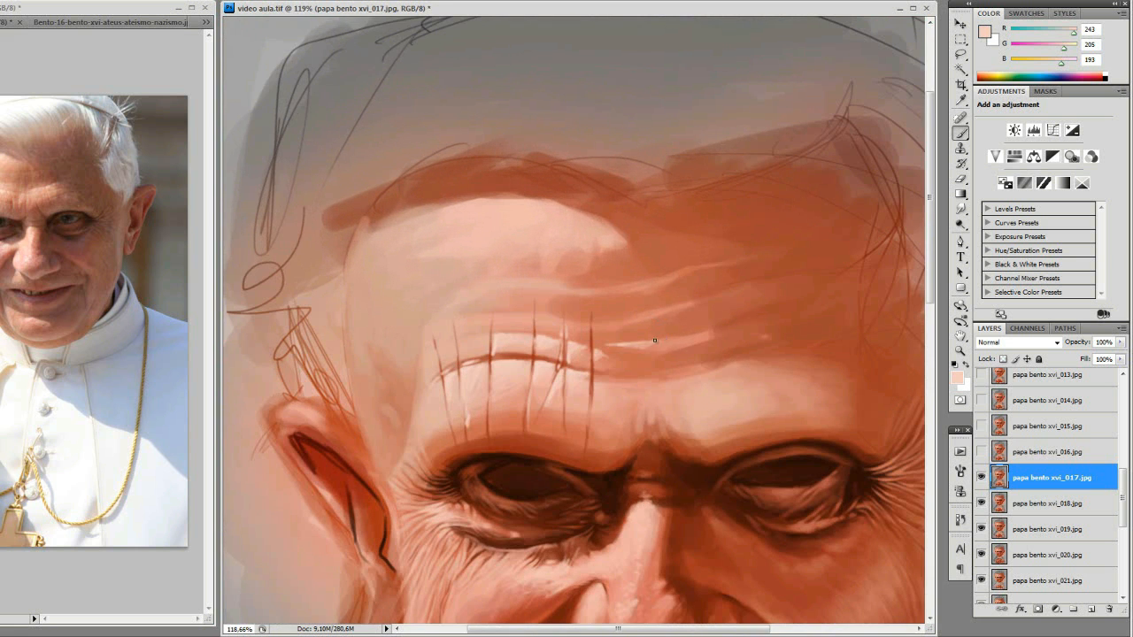
drag(643, 342, 686, 337)
Paint a broad light highlight along the upper edge of the brow bulge above the opposite eye
ctrl+alt+click(551, 379)
ctrl+alt+click(547, 377)
ctrl+alt+click(543, 377)
drag(455, 214, 652, 352)
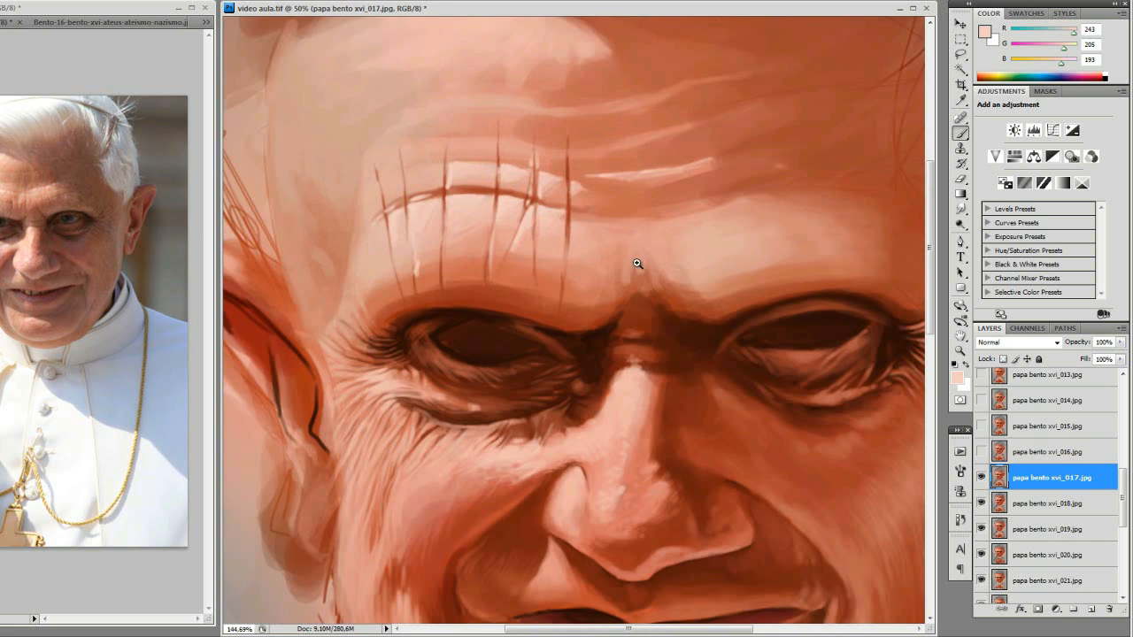
ctrl+click(634, 265)
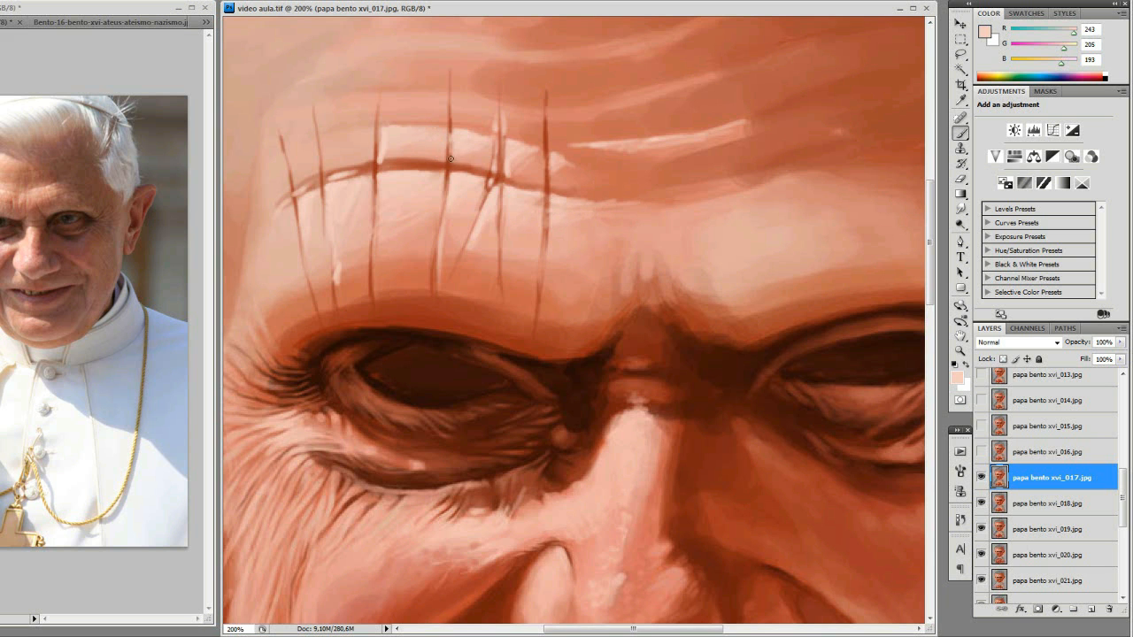
key(ctrl+minus)
key(ctrl+minus)
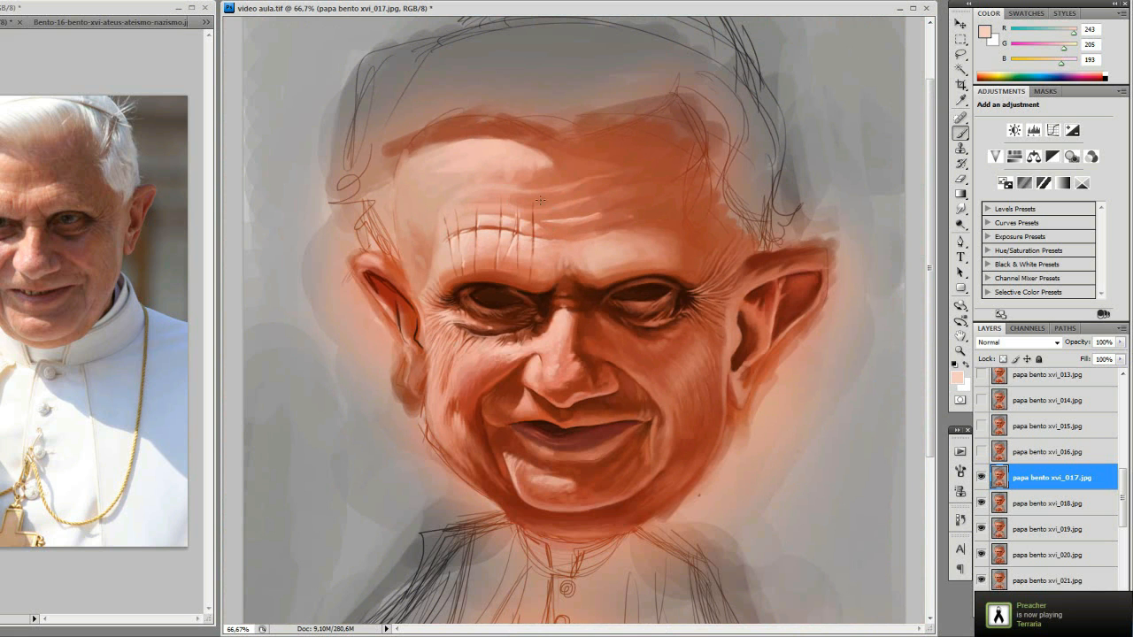
ctrl+click(617, 320)
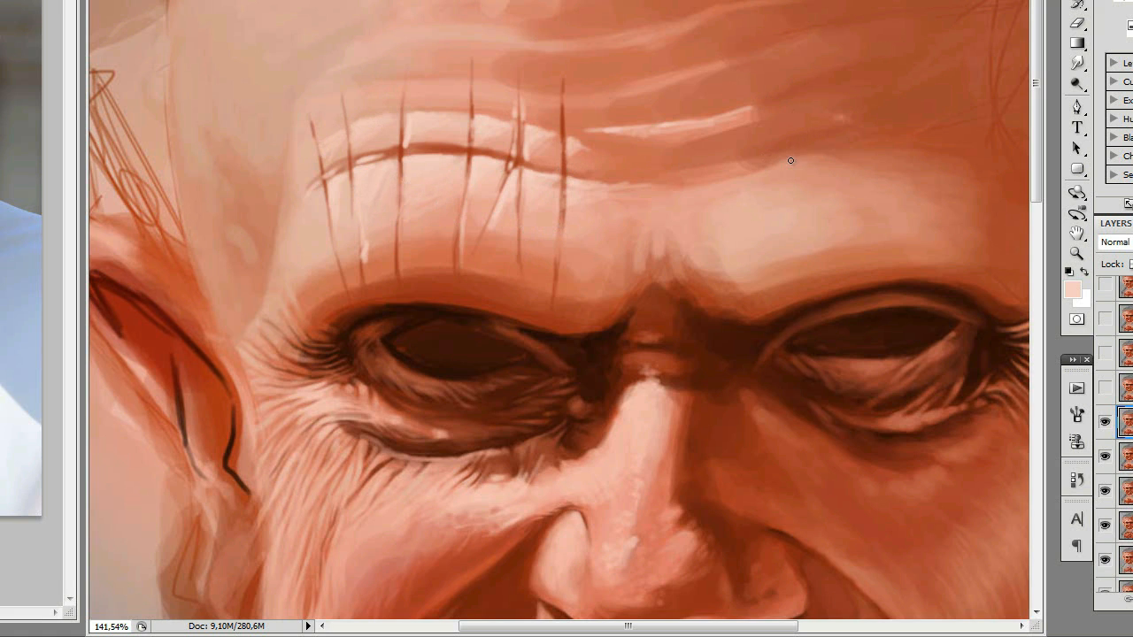
mouse_move(763, 167)
mouse_down()
mouse_move(797, 156)
mouse_move(747, 111)
mouse_move(809, 108)
mouse_move(799, 172)
mouse_move(787, 160)
mouse_move(800, 160)
mouse_move(735, 180)
mouse_move(836, 155)
mouse_move(706, 189)
mouse_move(819, 162)
mouse_move(768, 169)
mouse_move(754, 186)
mouse_move(836, 152)
mouse_move(711, 192)
mouse_move(847, 158)
mouse_move(790, 164)
mouse_move(712, 192)
mouse_move(873, 156)
mouse_move(817, 202)
mouse_up()
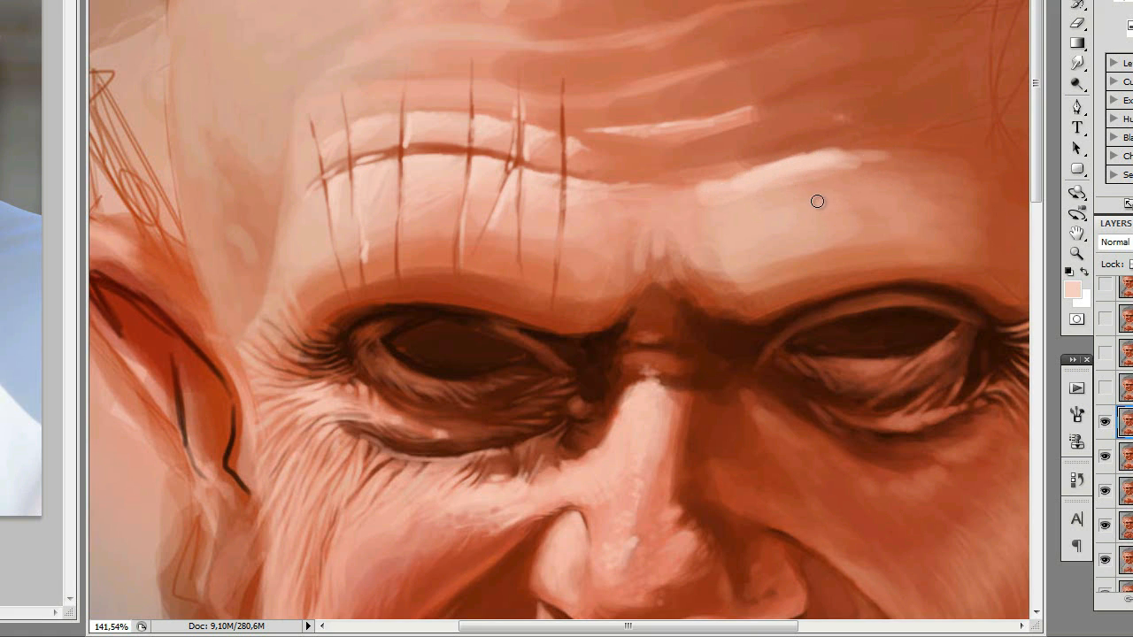
Select the papa bento xvi_018.jpg layer and hide papa bento xvi_017.jpg to present the next forehead stage
alt+click(792, 221)
alt+click(794, 221)
alt+click(794, 221)
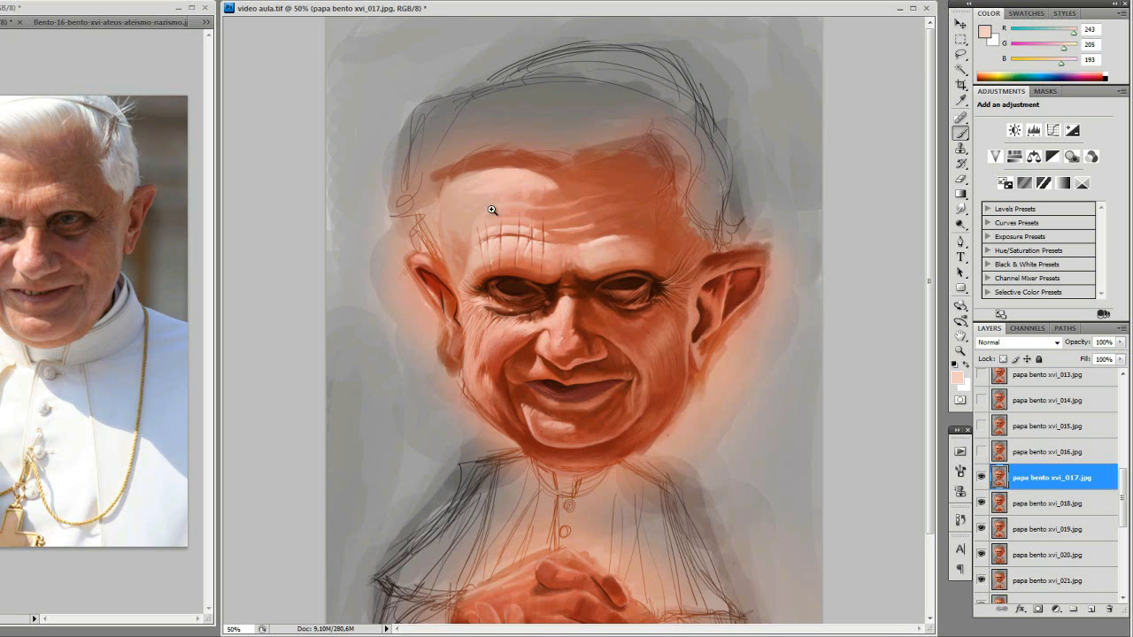
drag(381, 163, 806, 361)
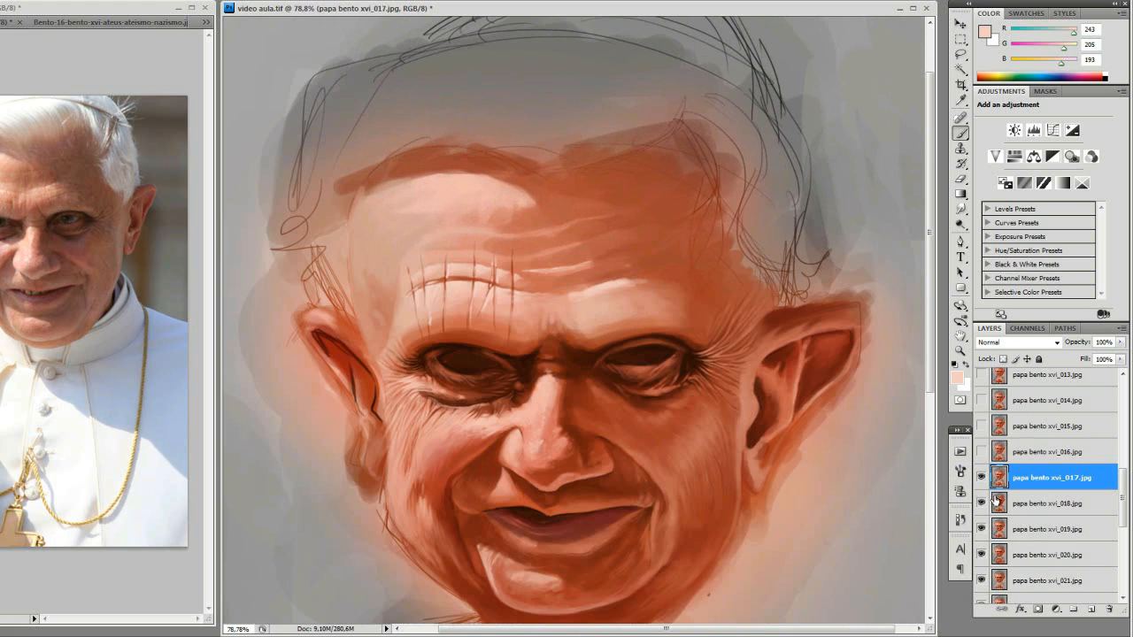
click(1025, 504)
click(980, 477)
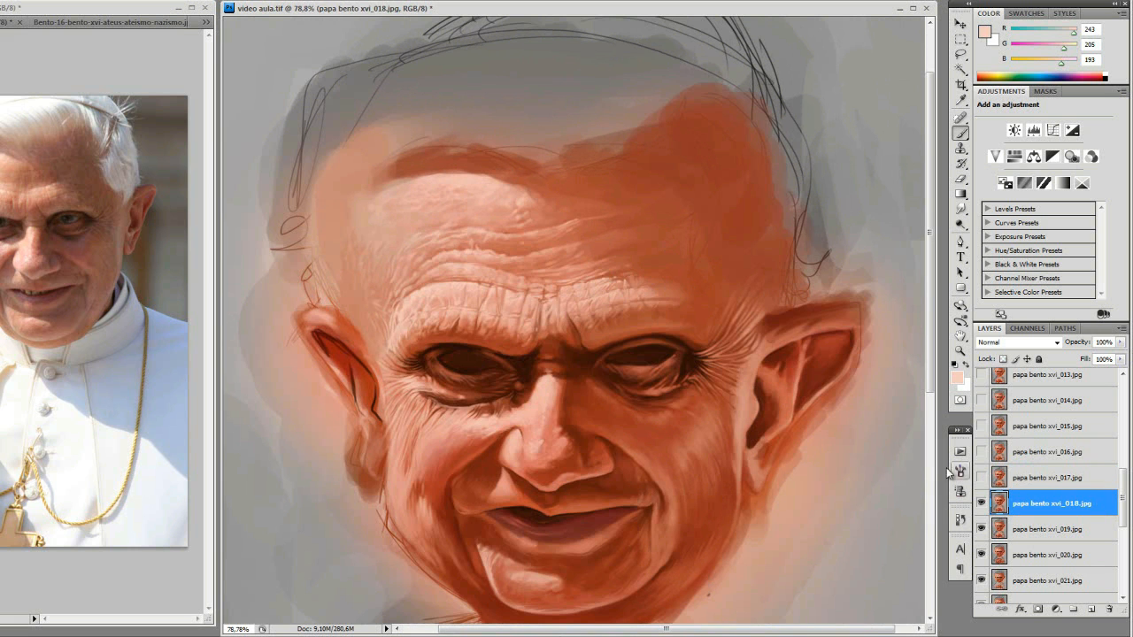
drag(300, 167, 753, 430)
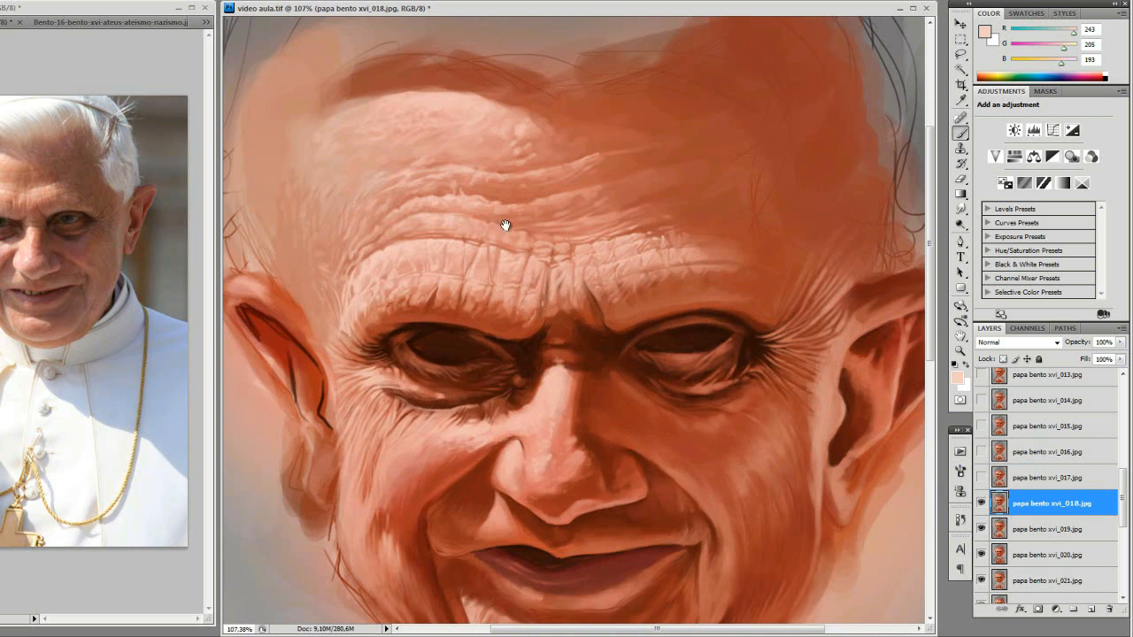
ctrl+click(508, 227)
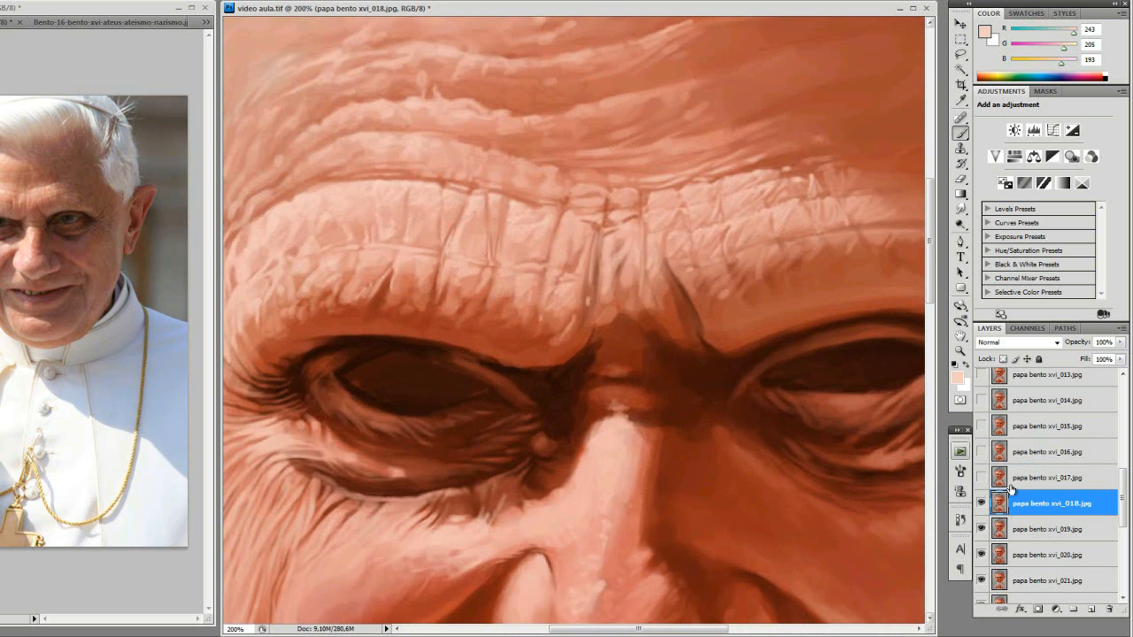
Compare the demonstrated wrinkles with the detailed forehead by switching the papa bento xvi_017.jpg layer's visibility, leaving it hidden
click(980, 477)
click(980, 477)
click(979, 477)
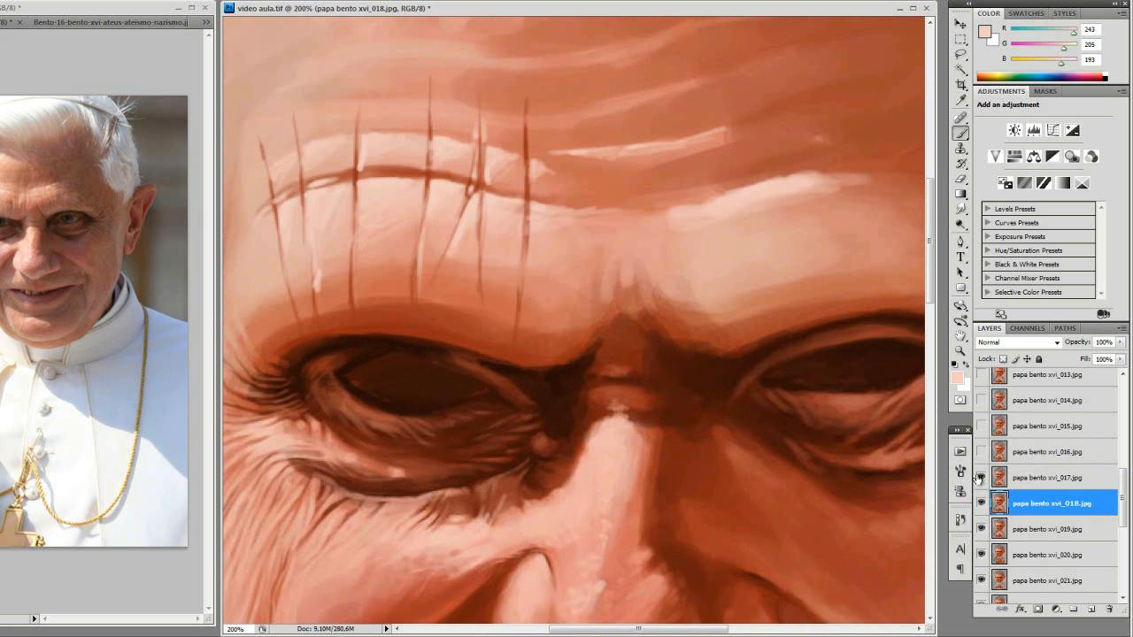
click(979, 477)
click(980, 477)
click(979, 477)
click(979, 477)
alt+click(427, 294)
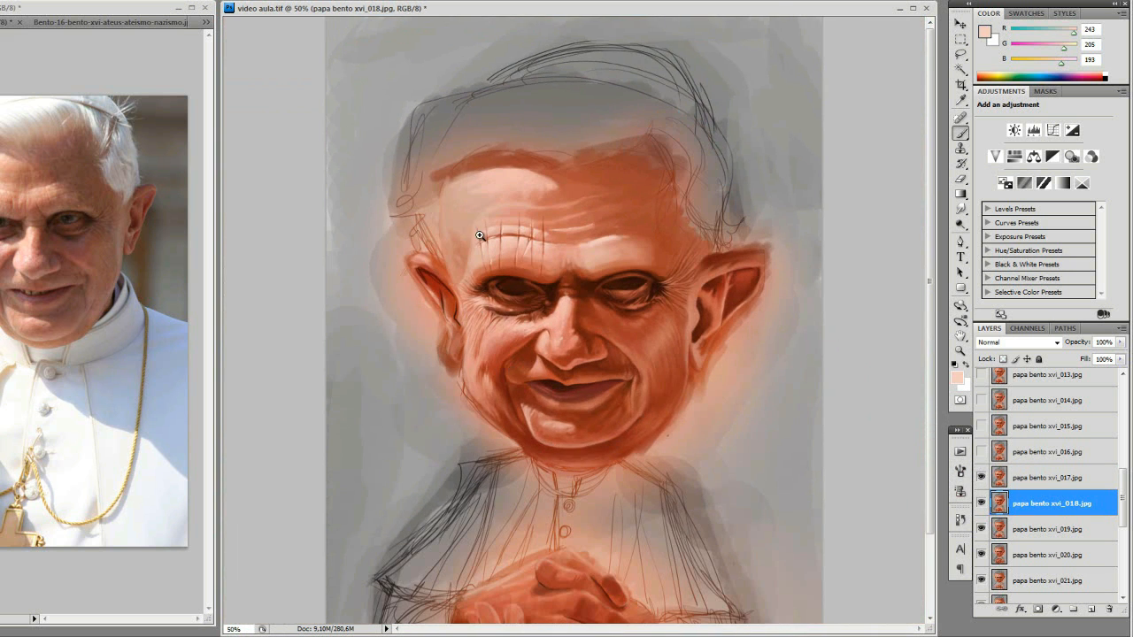
drag(730, 389, 782, 423)
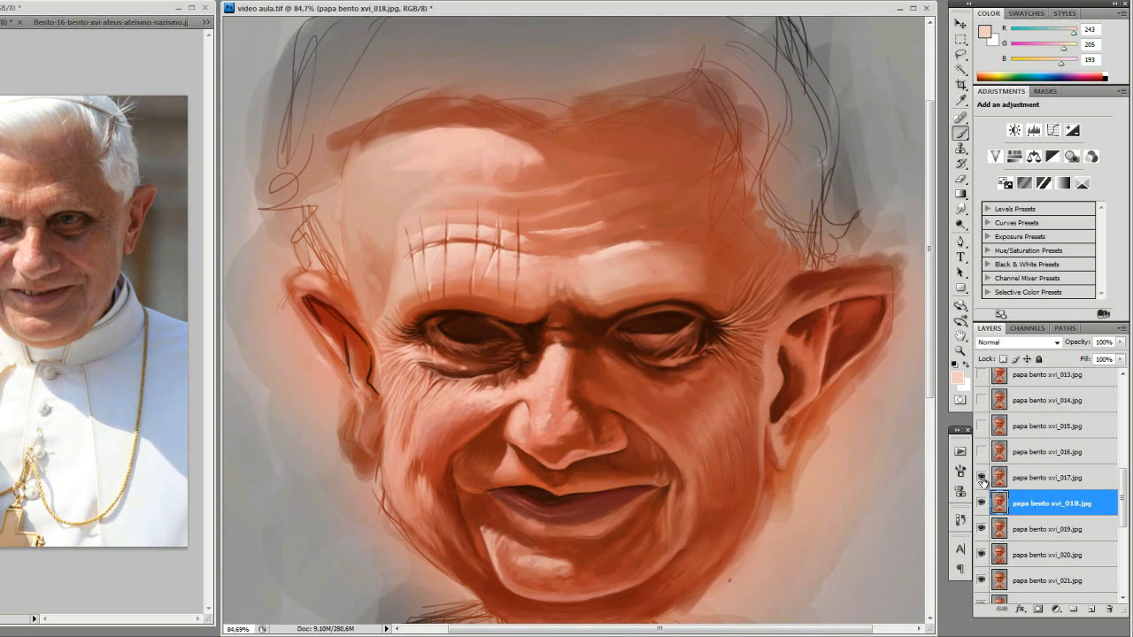
click(980, 478)
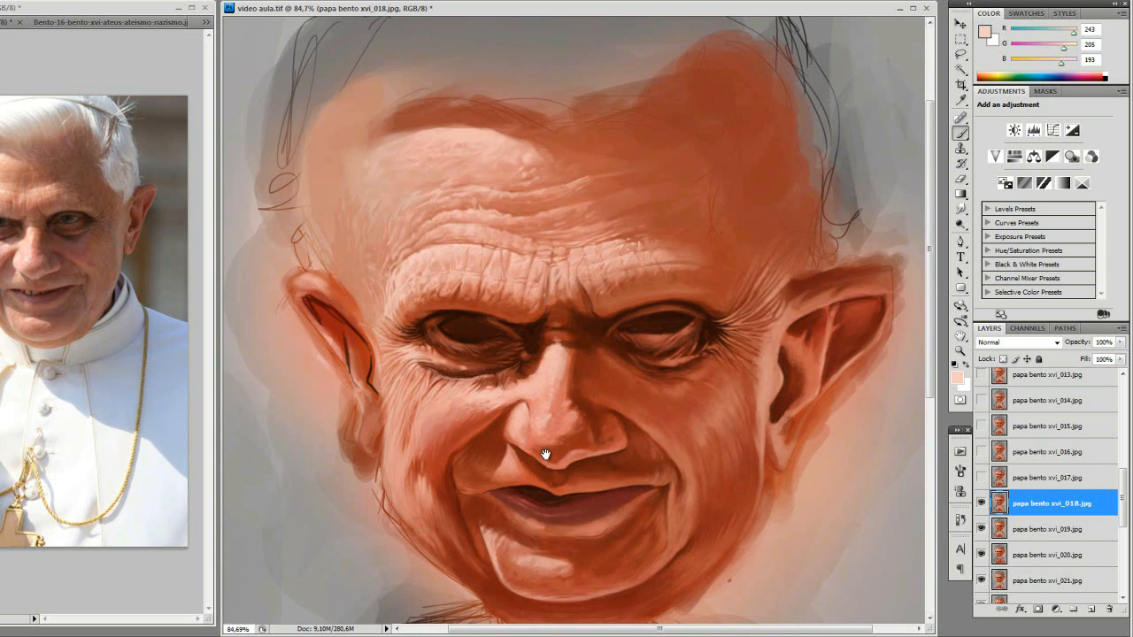
Compare papa bento xvi_018.jpg with the stage beneath it around the shaded forehead, leaving papa bento xvi_018.jpg hidden
drag(547, 442, 599, 290)
drag(795, 308, 697, 384)
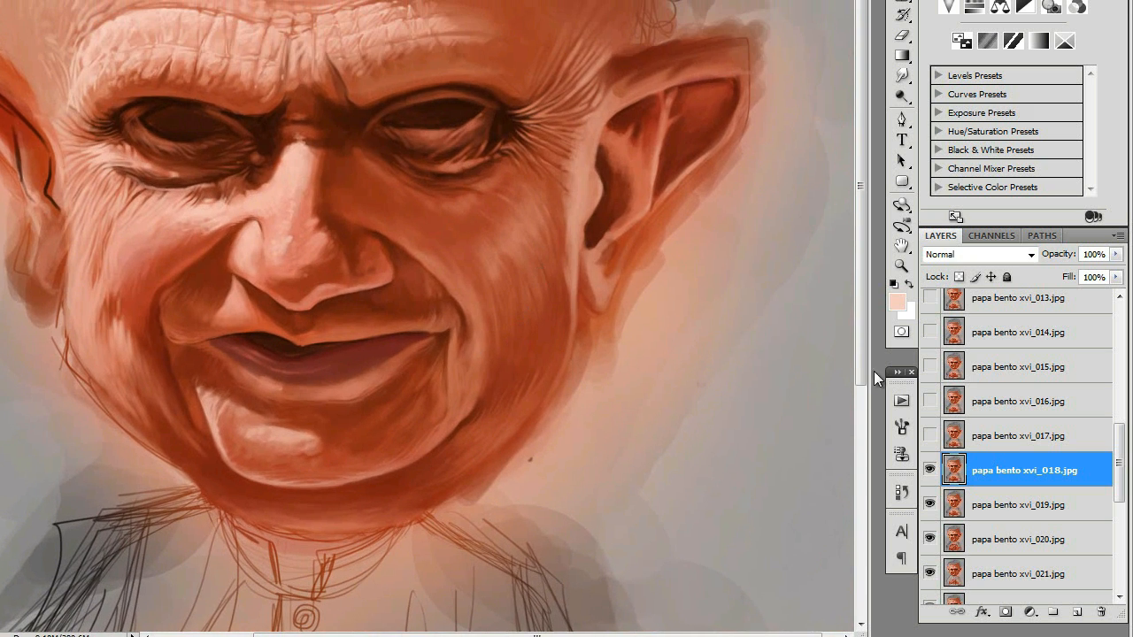
drag(1120, 438, 1120, 470)
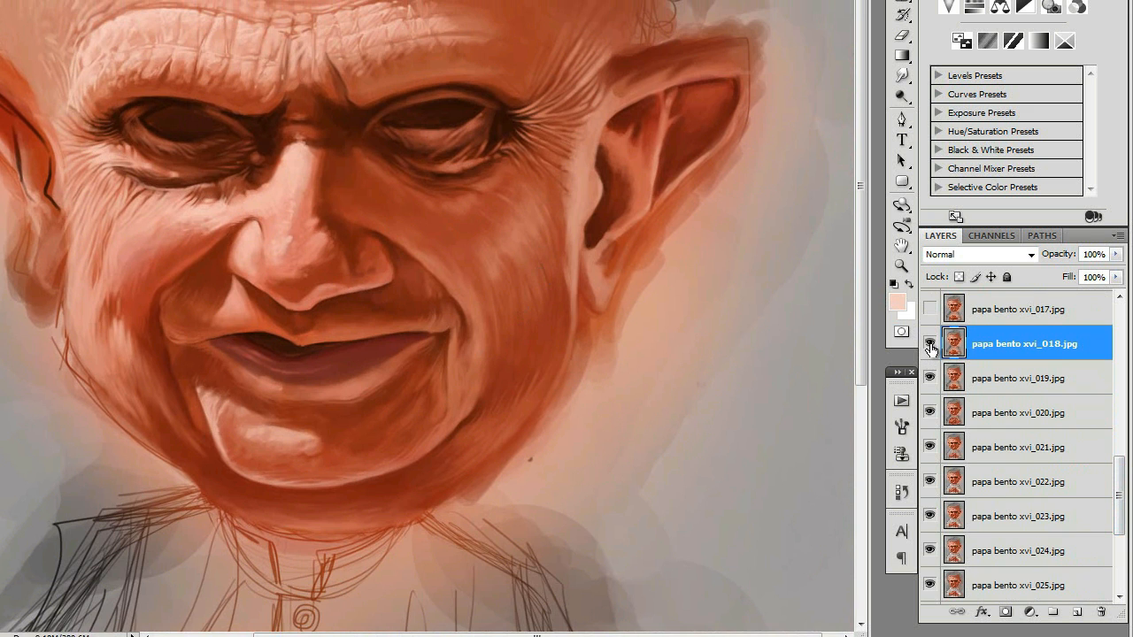
click(931, 346)
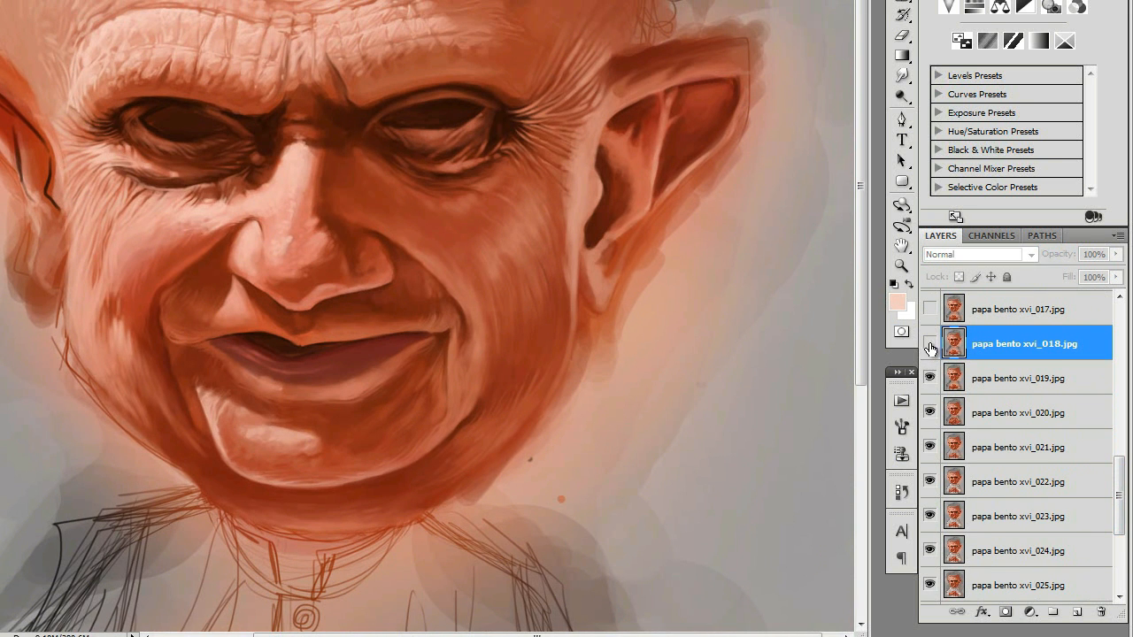
click(932, 346)
drag(640, 163, 620, 336)
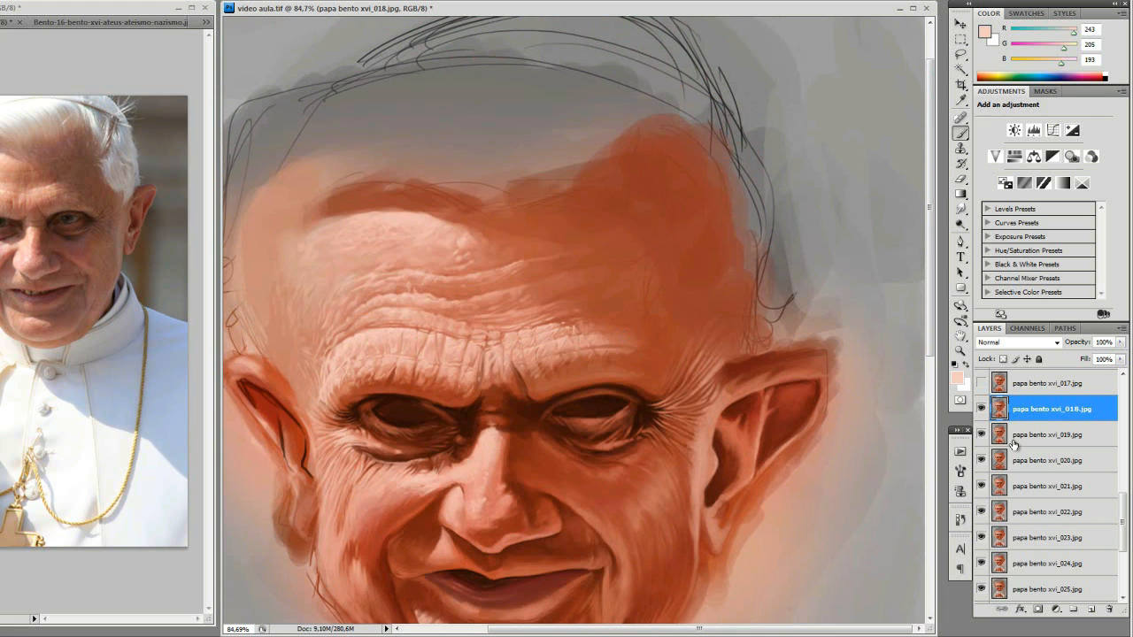
click(980, 409)
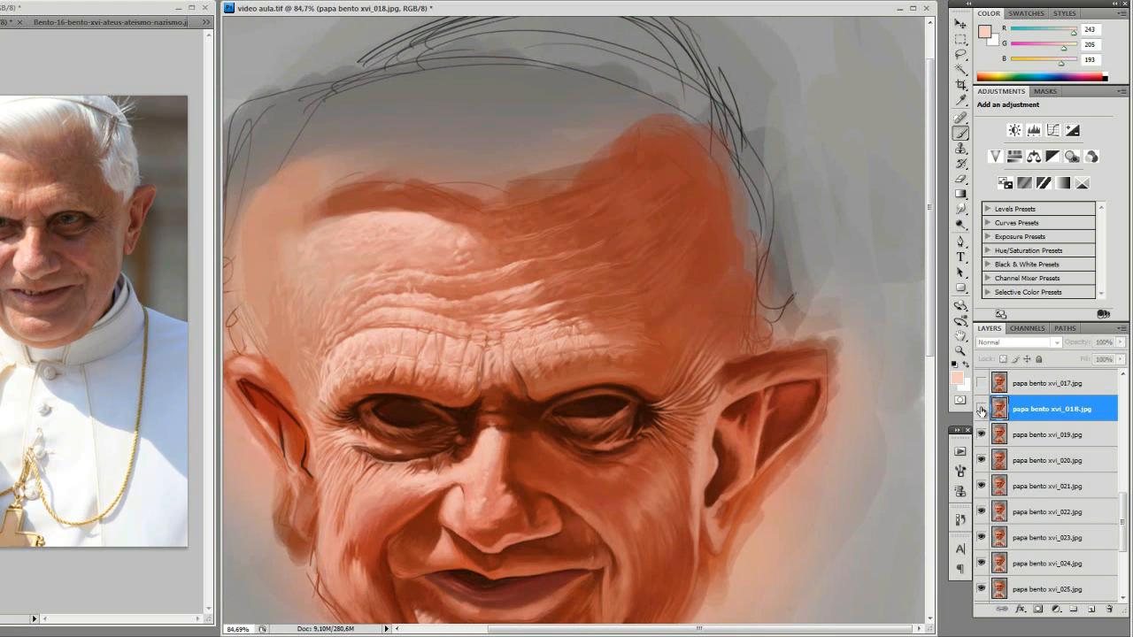
click(980, 409)
click(981, 409)
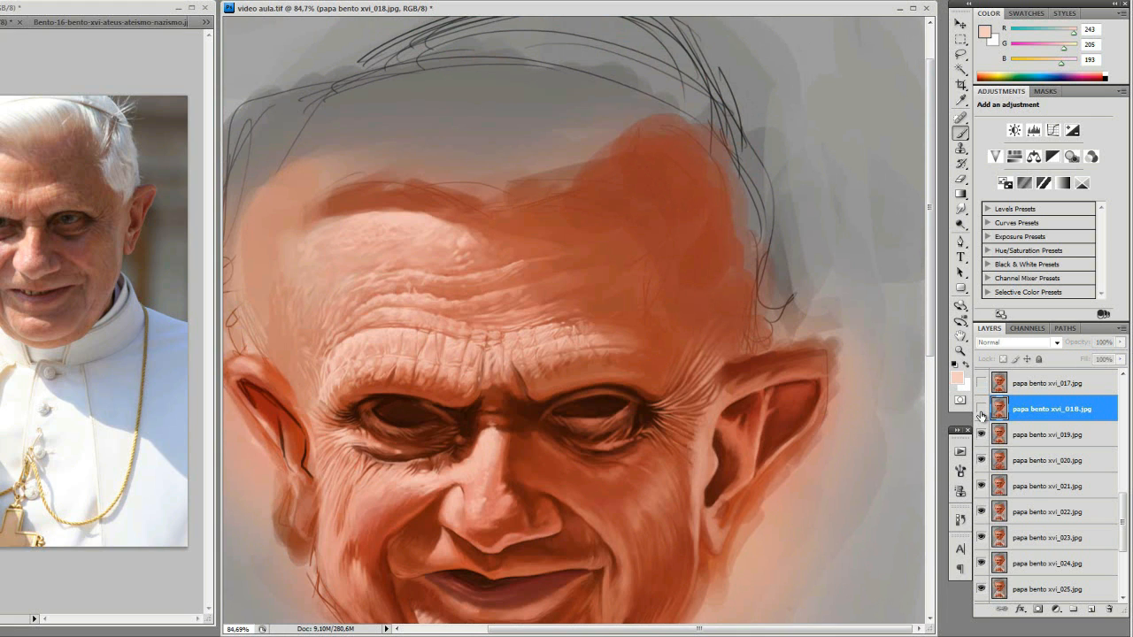
click(980, 409)
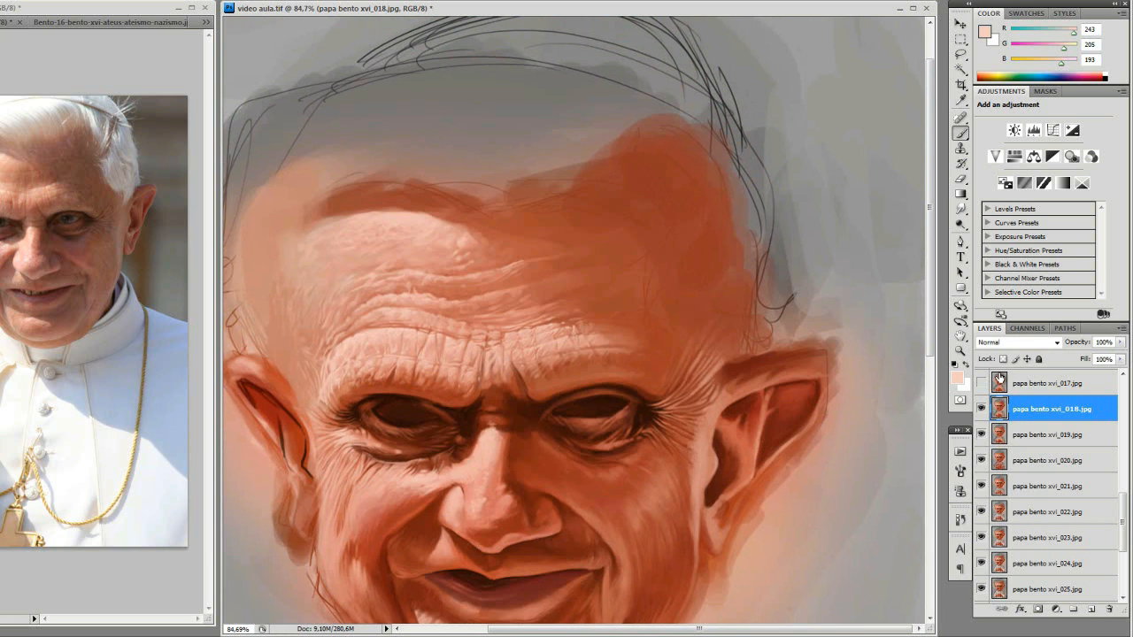
click(979, 410)
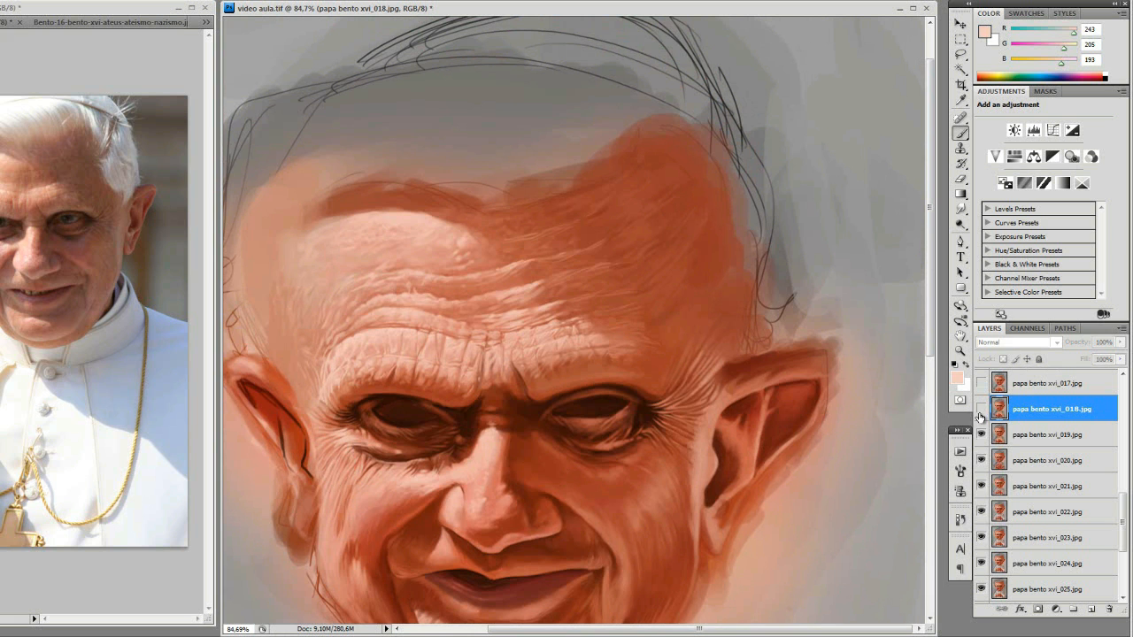
Show the whole figure and briefly hide papa bento xvi_019.jpg to compare the clasped hands with the next stage
alt+click(626, 387)
alt+click(659, 359)
alt+click(642, 385)
ctrl+click(587, 381)
drag(611, 374, 609, 358)
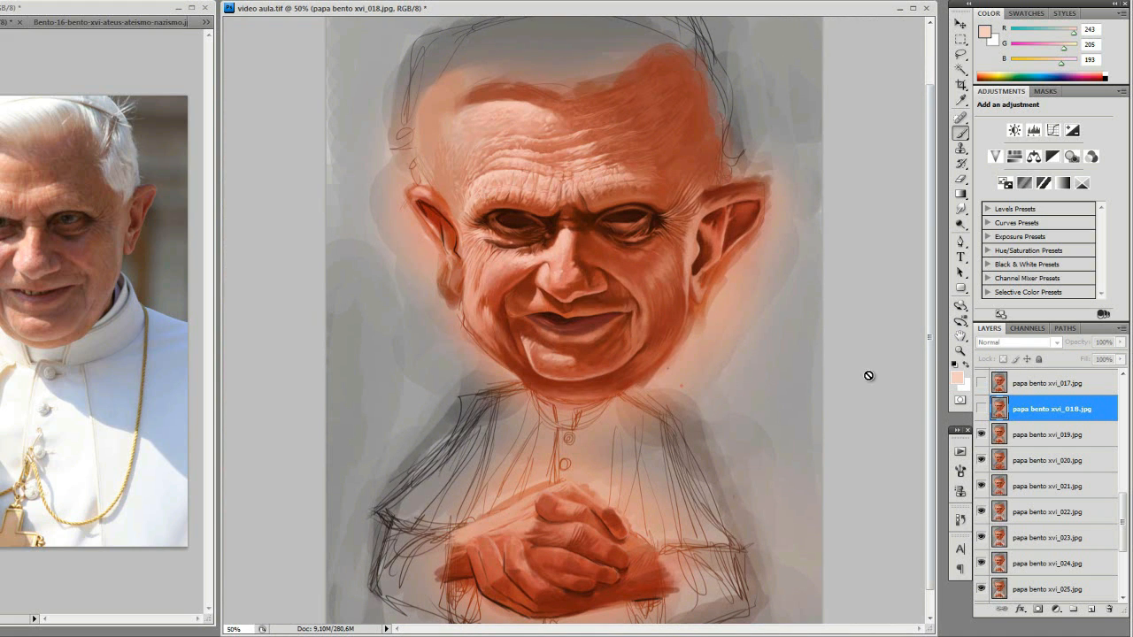
click(980, 435)
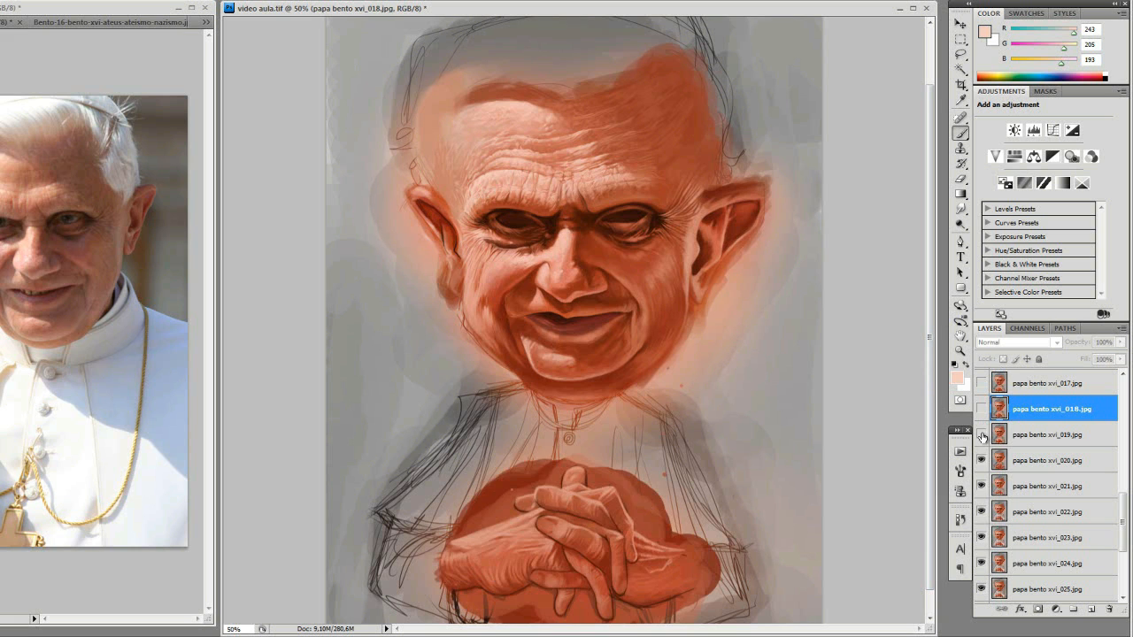
click(980, 435)
Switch the papa bento xvi_018.jpg layer's visibility repeatedly to compare it with papa bento xvi_019.jpg across the whole figure
click(980, 413)
click(981, 413)
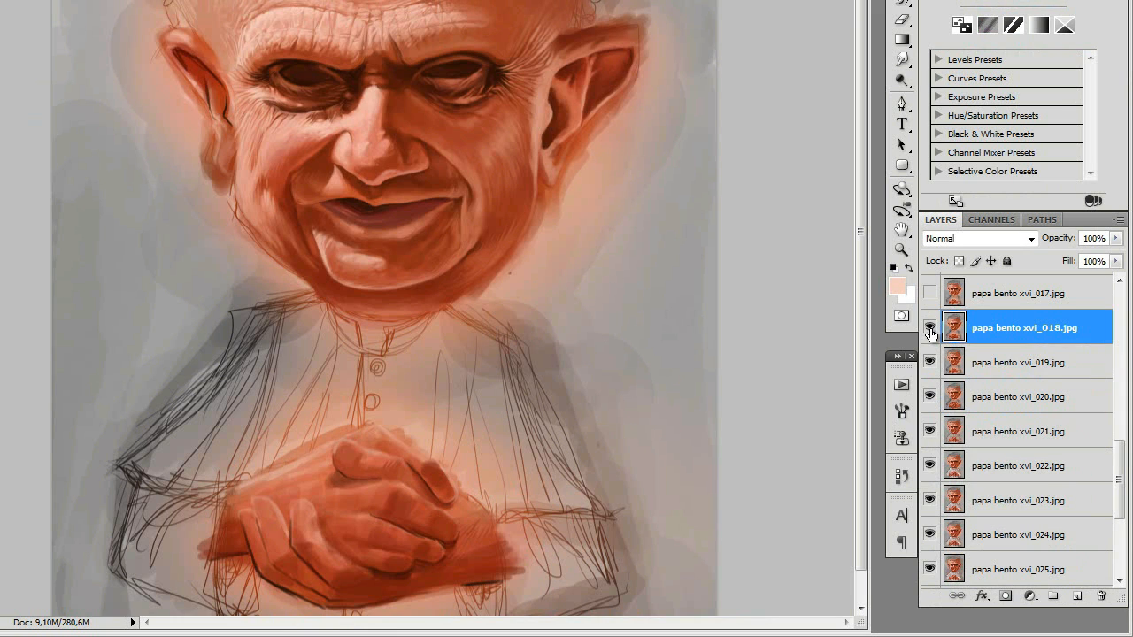
click(931, 336)
click(933, 337)
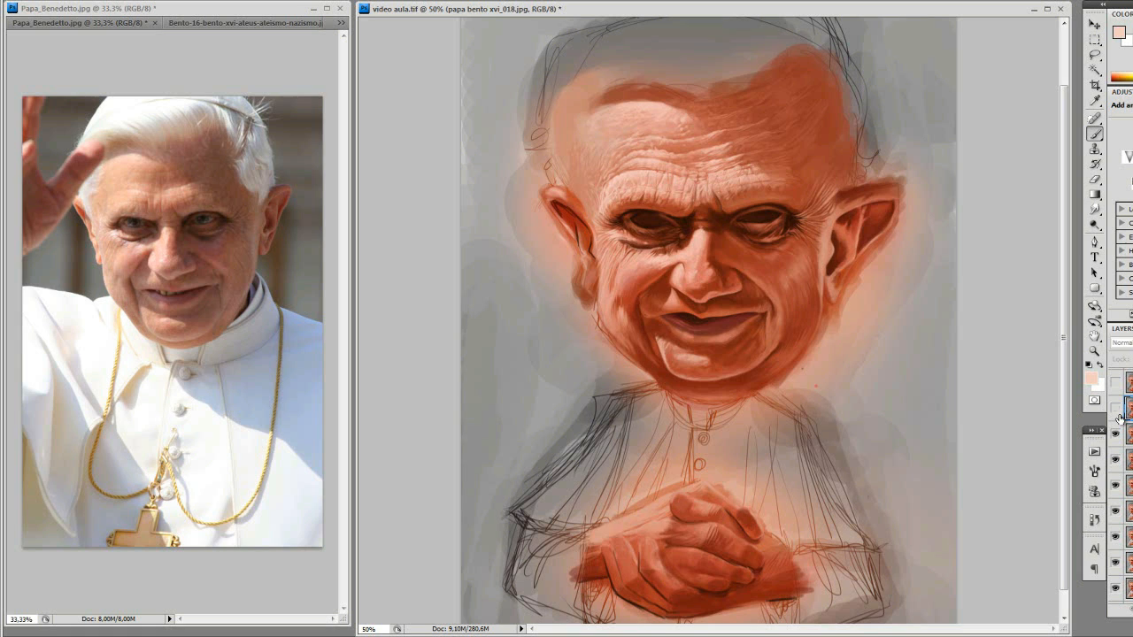
click(933, 338)
click(933, 337)
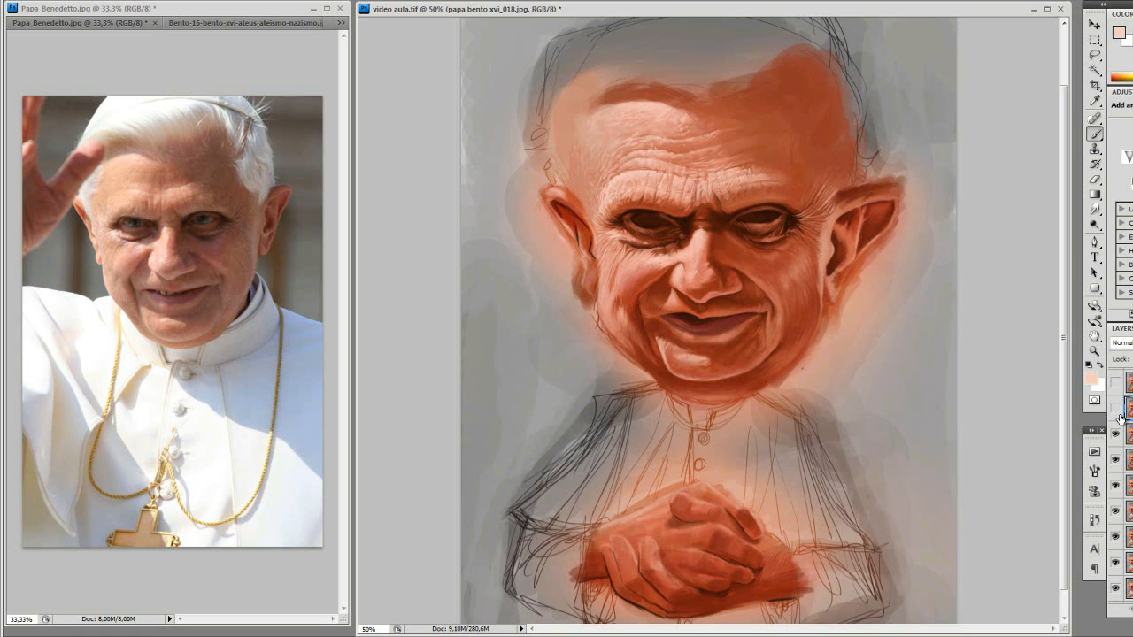
Briefly toggle papa bento xvi_018.jpg, select papa bento xvi_019.jpg and switch its visibility off and on to compare the clasped hands
click(1117, 412)
click(1117, 411)
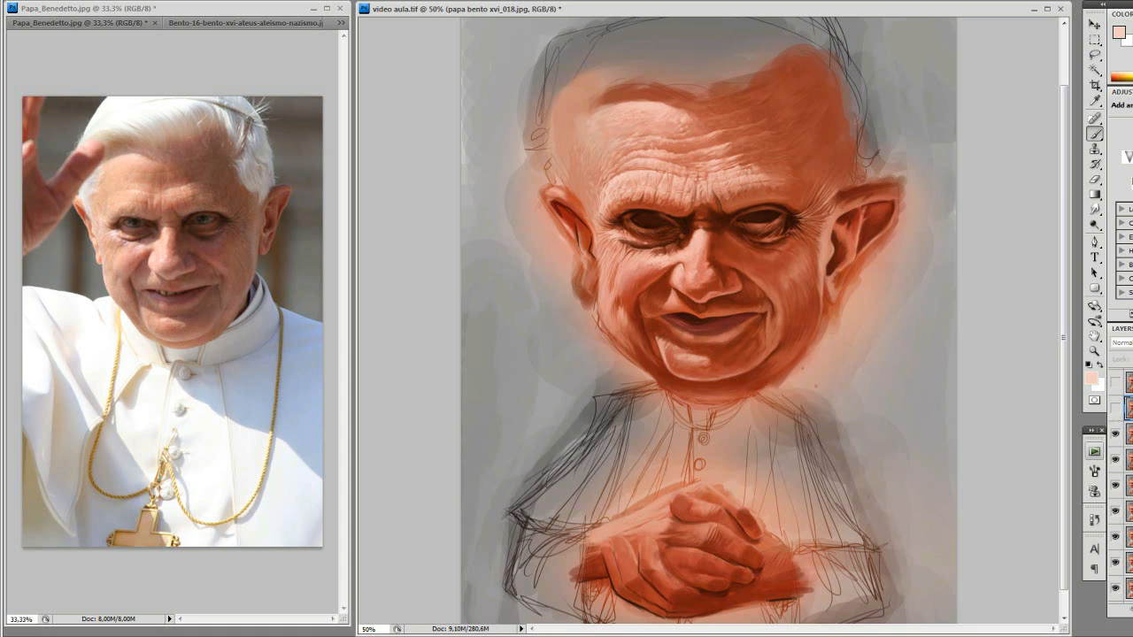
click(1128, 434)
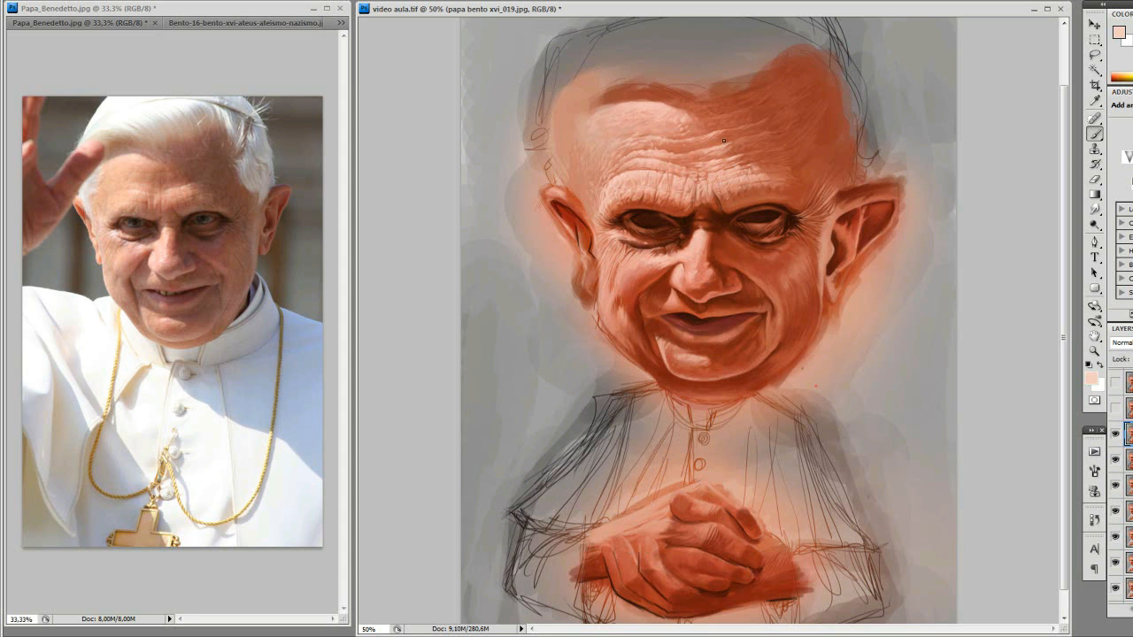
click(1116, 437)
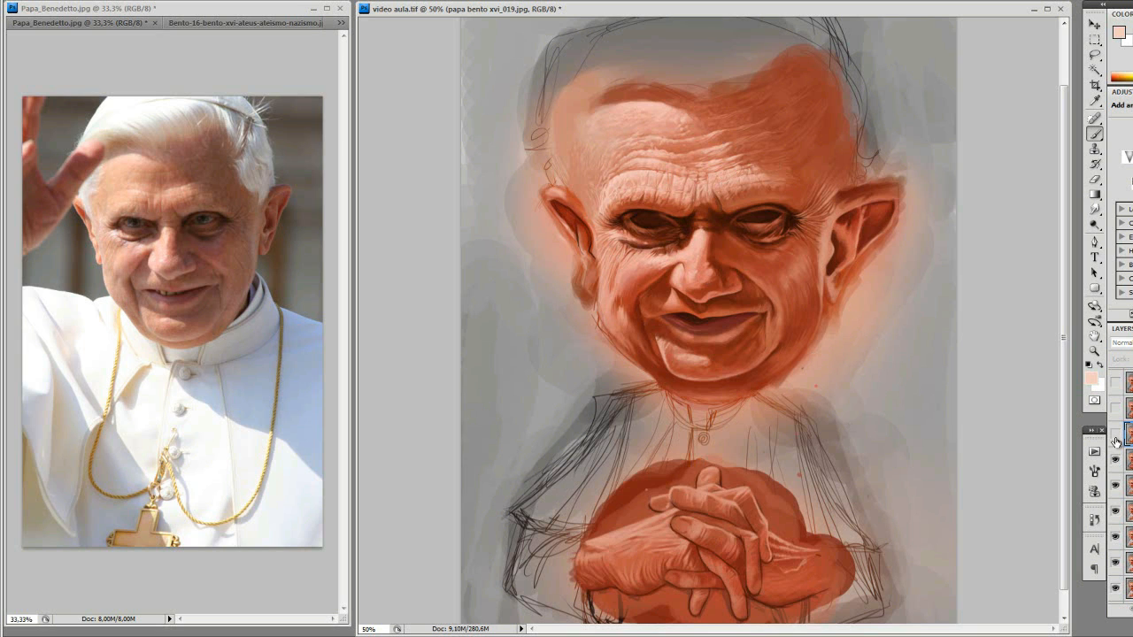
click(1115, 437)
Show papa bento xvi_018.jpg to compare its forehead with the next stage, select it and hide it again
click(1115, 409)
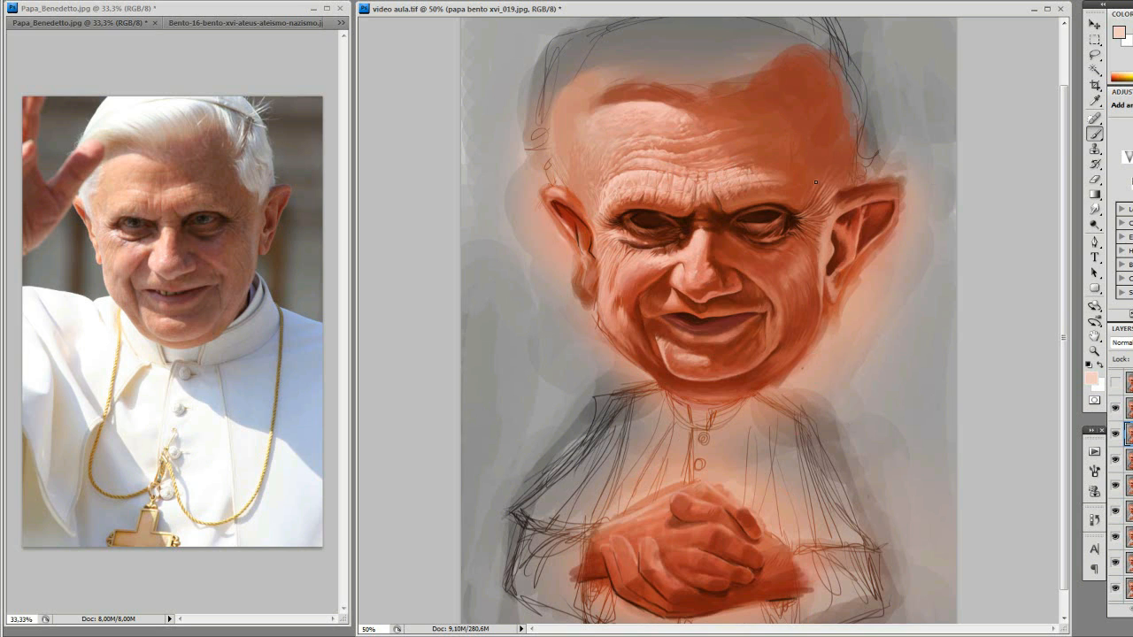
click(1126, 411)
click(1115, 410)
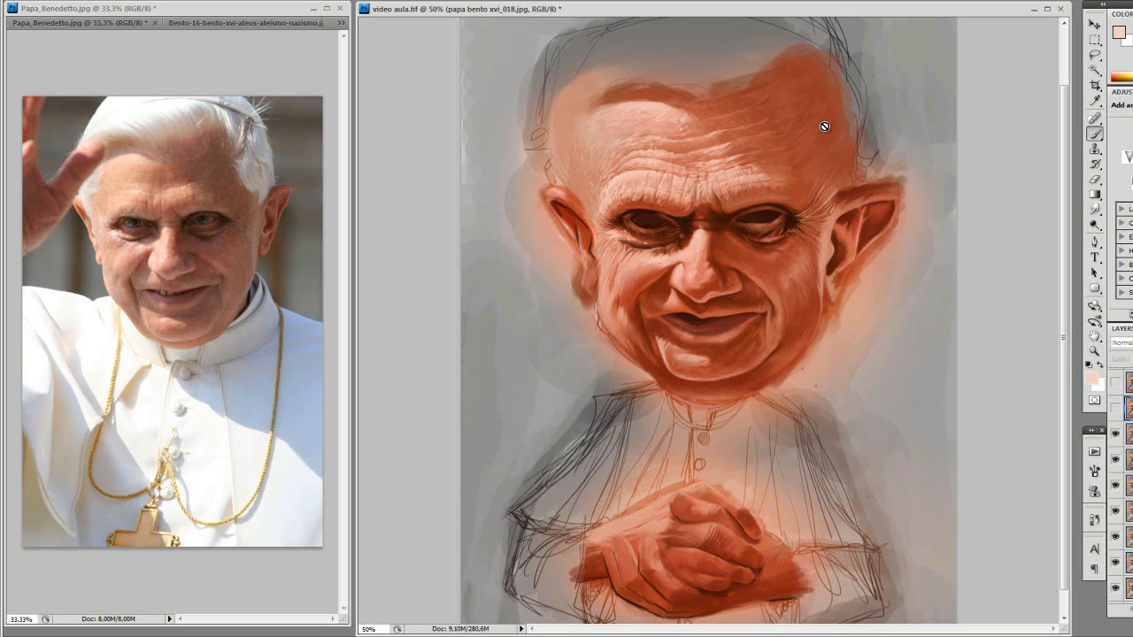
Make papa bento xvi_019.jpg the active layer and sample an orange skin tone from the forehead wrinkles for the brush
drag(753, 88, 914, 240)
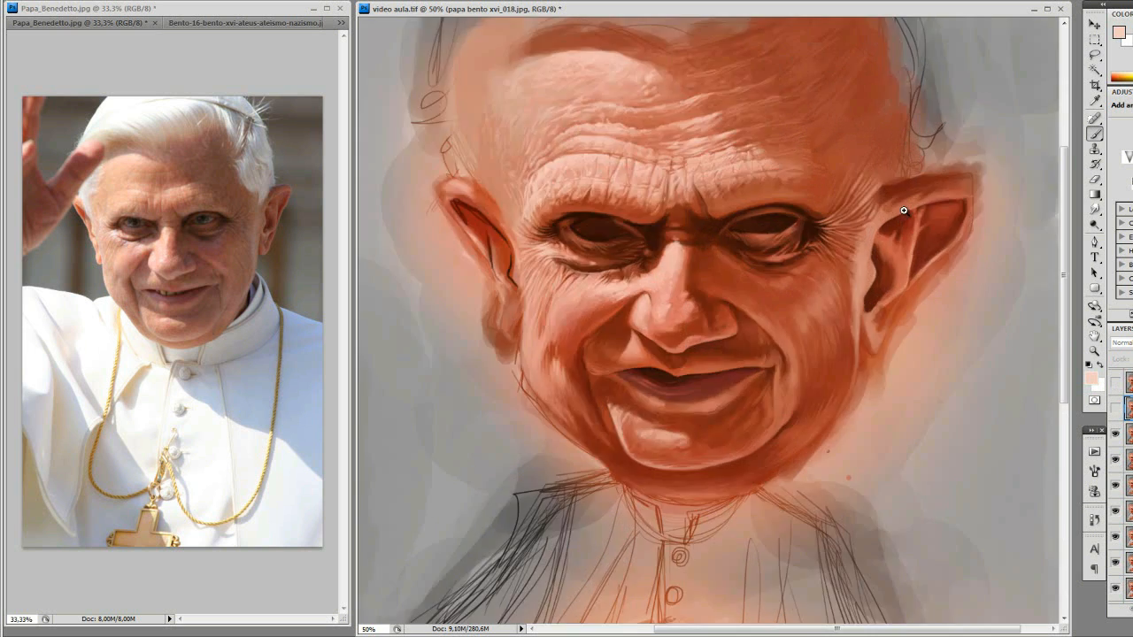
click(1129, 434)
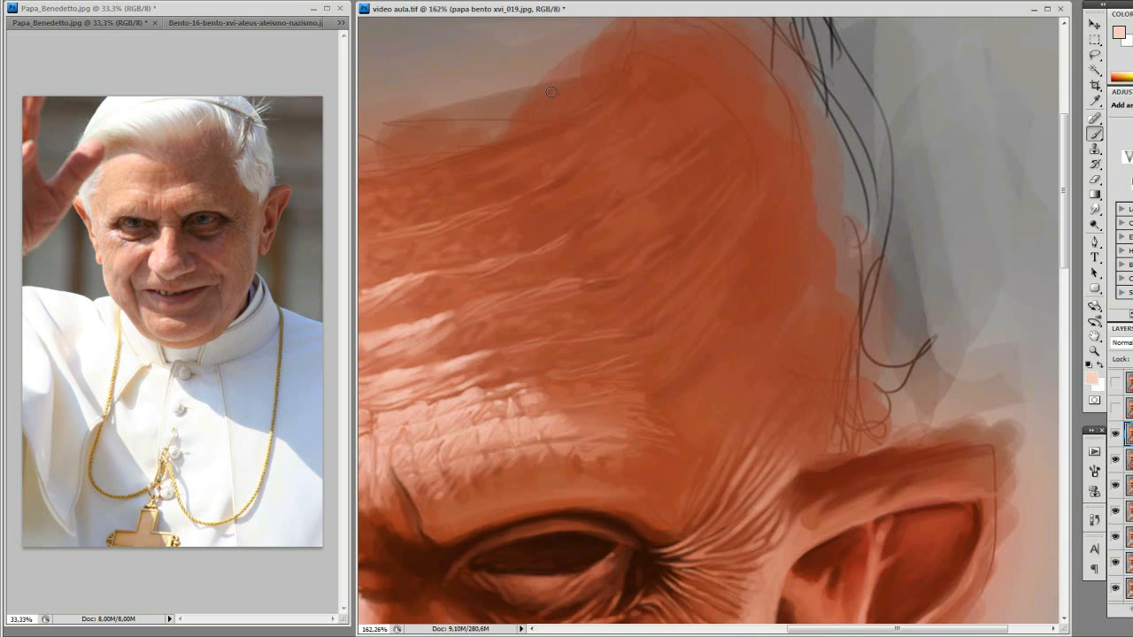
ctrl+alt+click(614, 283)
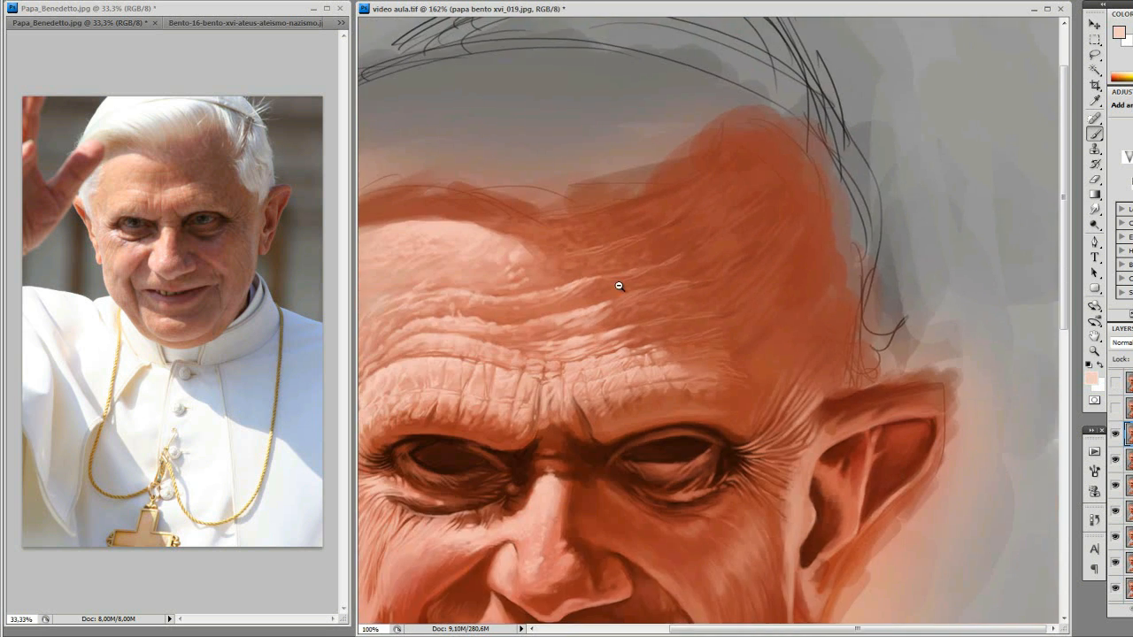
ctrl+alt+click(621, 284)
drag(608, 156, 920, 437)
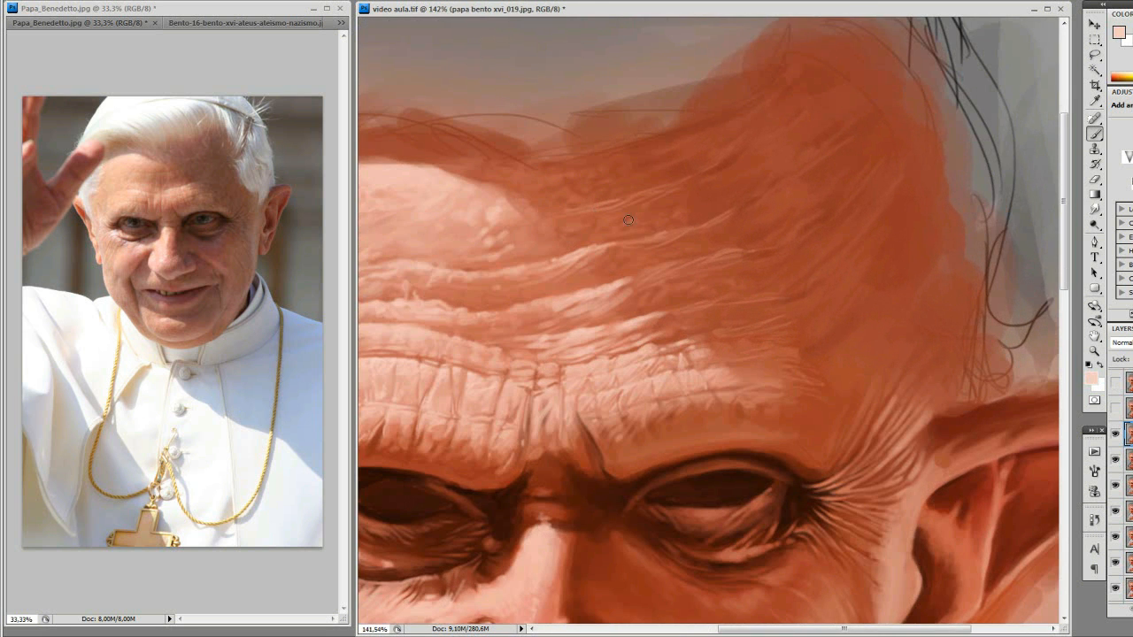
key(i)
click(662, 232)
key(b)
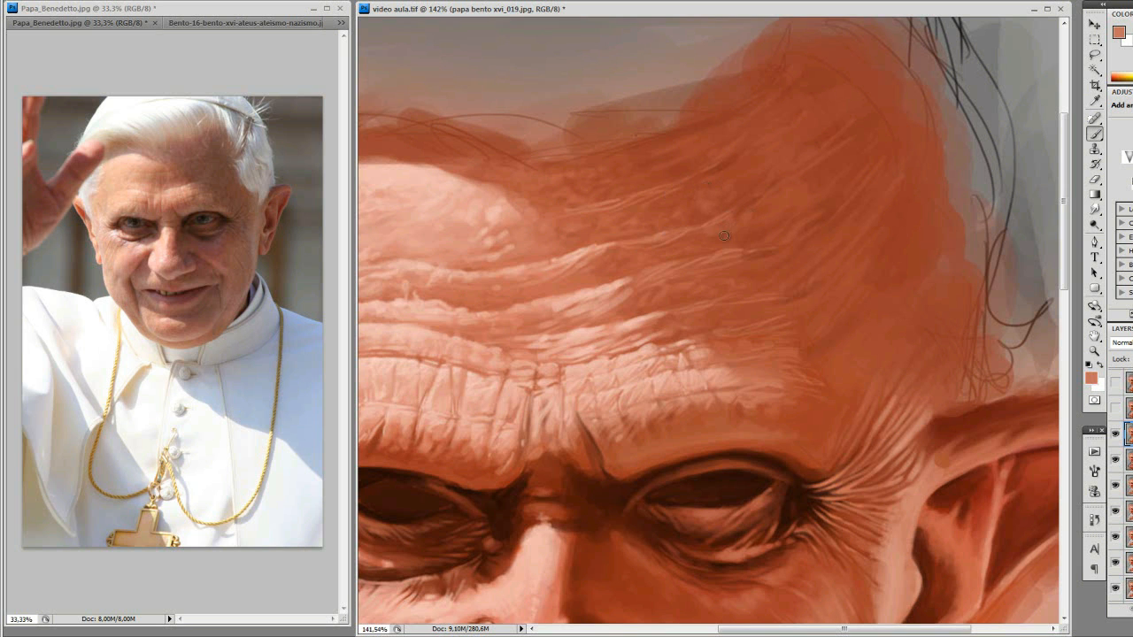
Review the papa bento xvi_019.jpg stage across the figure, examining the forehead wrinkles and face
key(ctrl+shift+alt+n)
key(ctrl+shift+alt+e)
key(ctrl+minus)
key(ctrl+minus)
key(ctrl+minus)
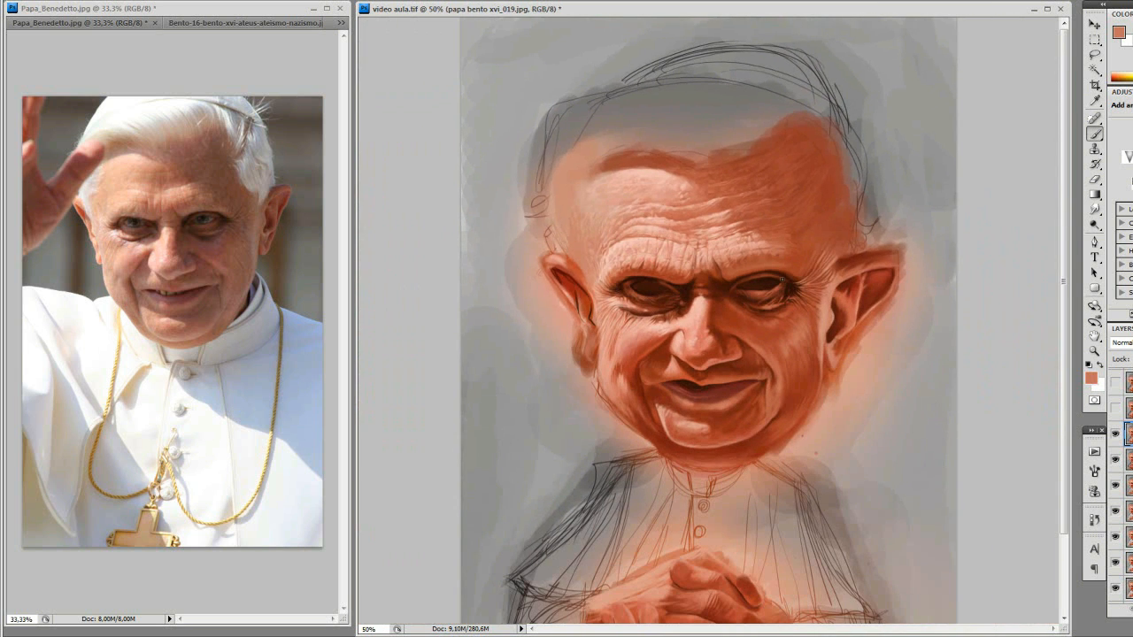
ctrl+click(677, 244)
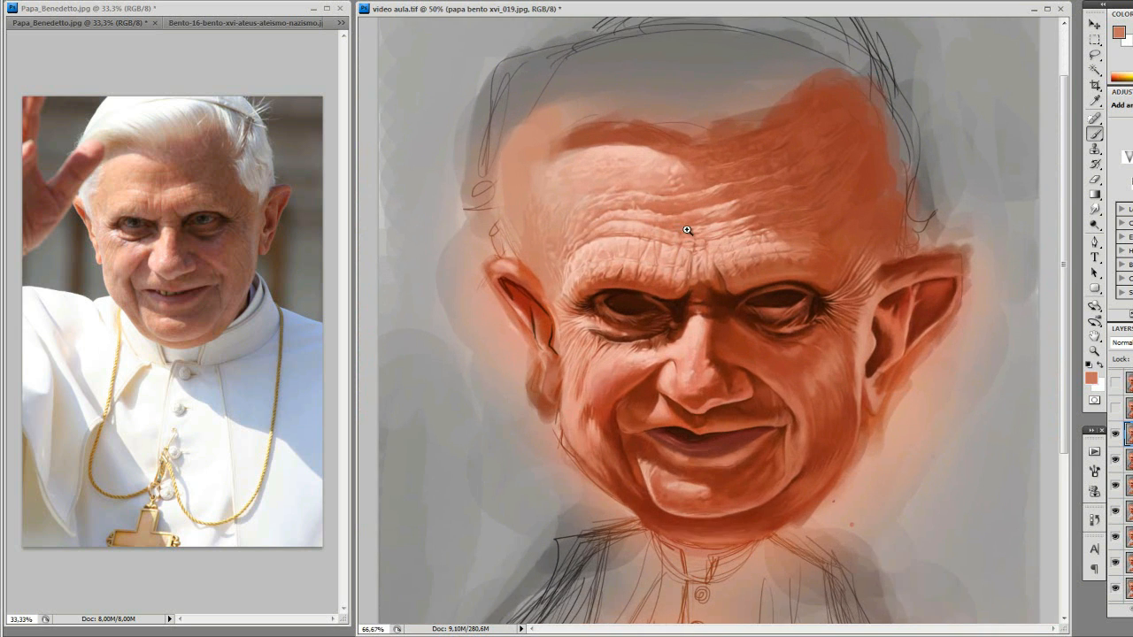
ctrl+click(696, 236)
alt+click(718, 290)
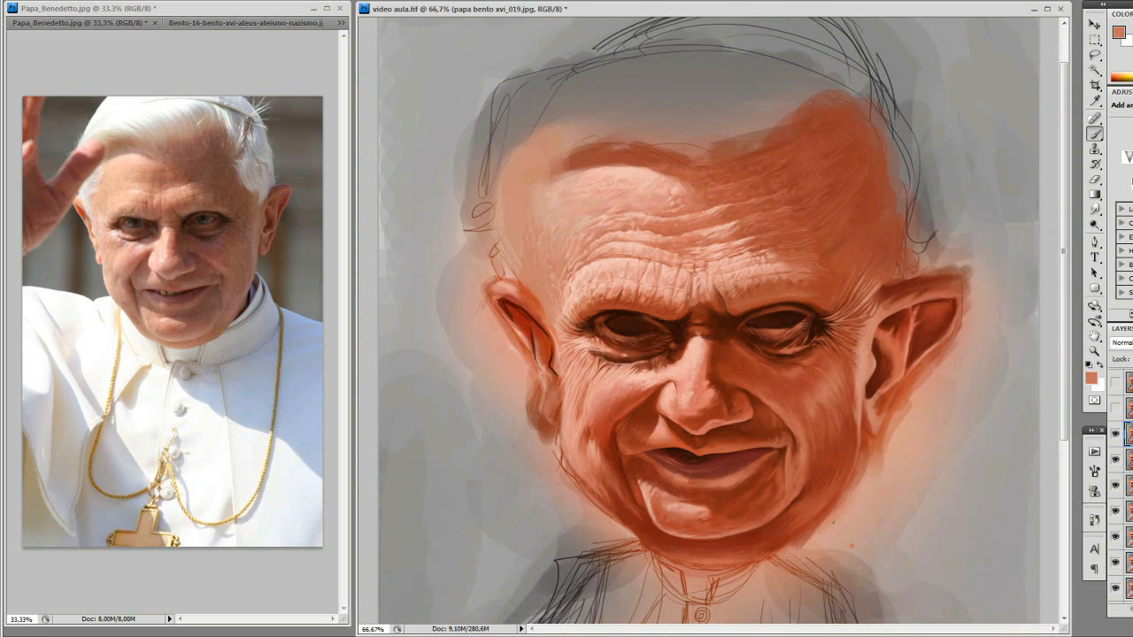
Hide papa bento xvi_019.jpg and make papa bento xvi_020.jpg the active layer, keeping the whole face in view
ctrl+click(754, 326)
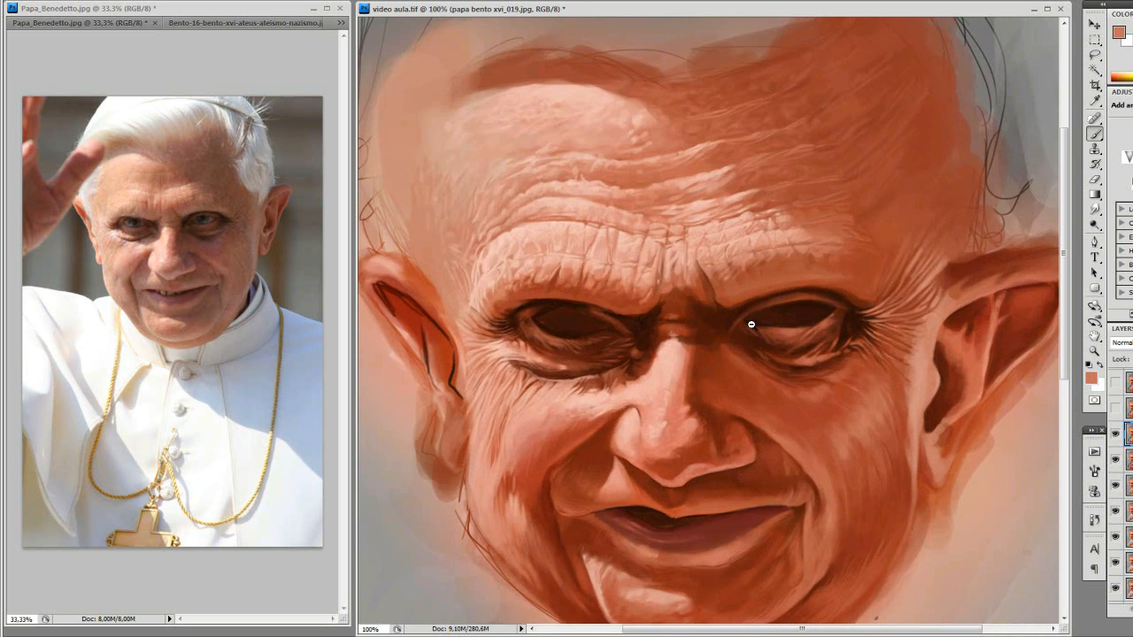
alt+click(751, 324)
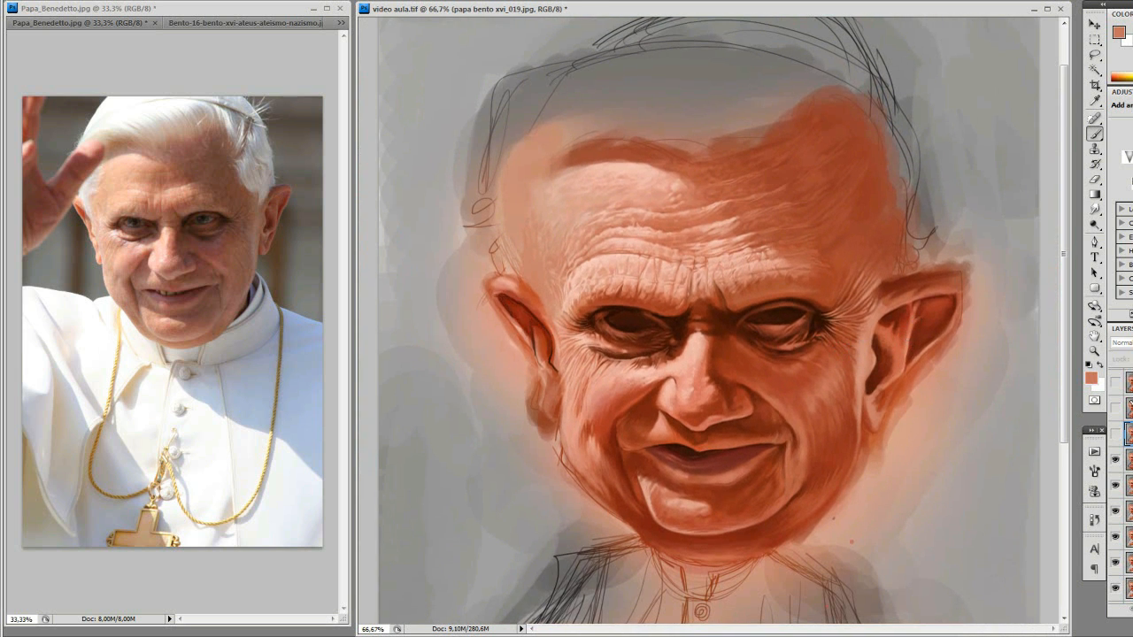
click(1125, 460)
alt+click(747, 360)
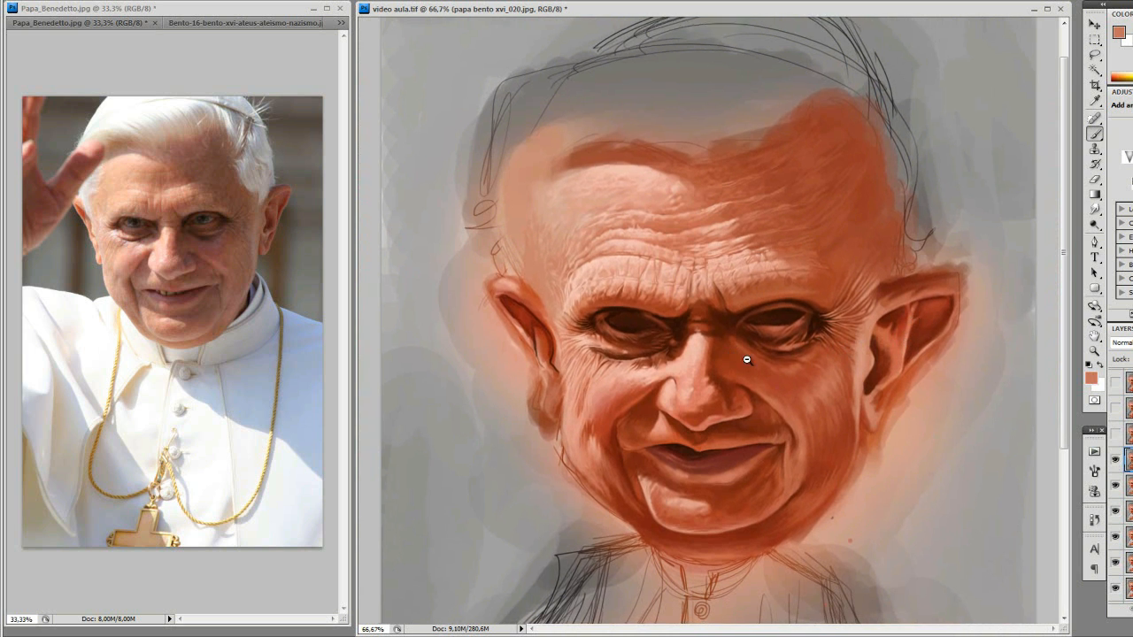
Inspect the interlaced hands within the full caricature, and show the papa bento xvi_019.jpg layer to compare the other hand version
alt+click(763, 432)
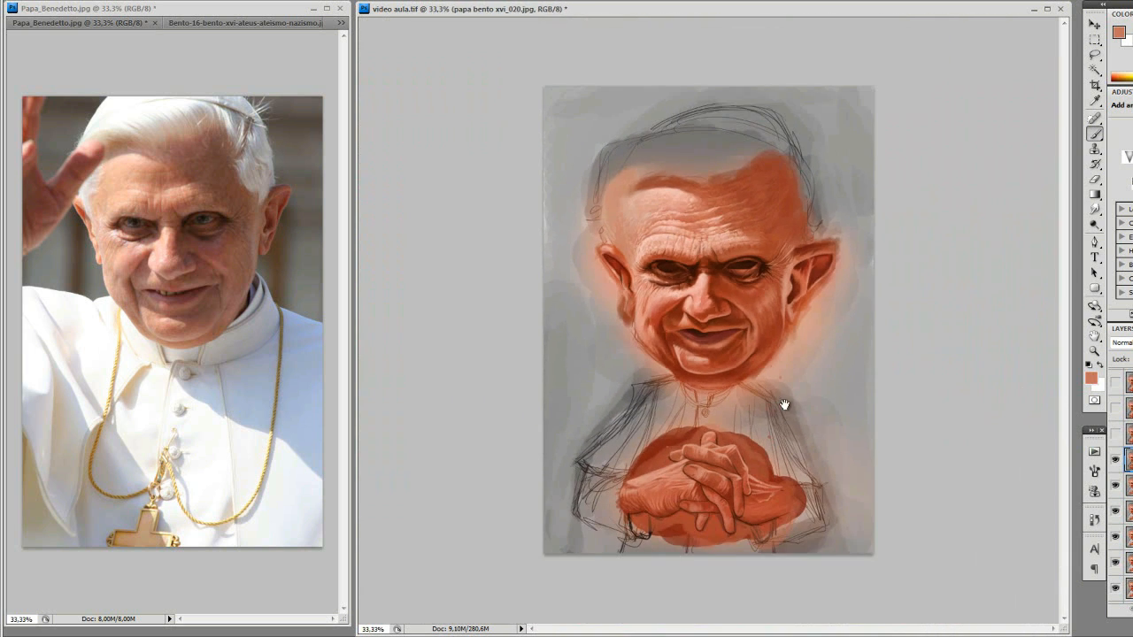
drag(711, 489, 830, 510)
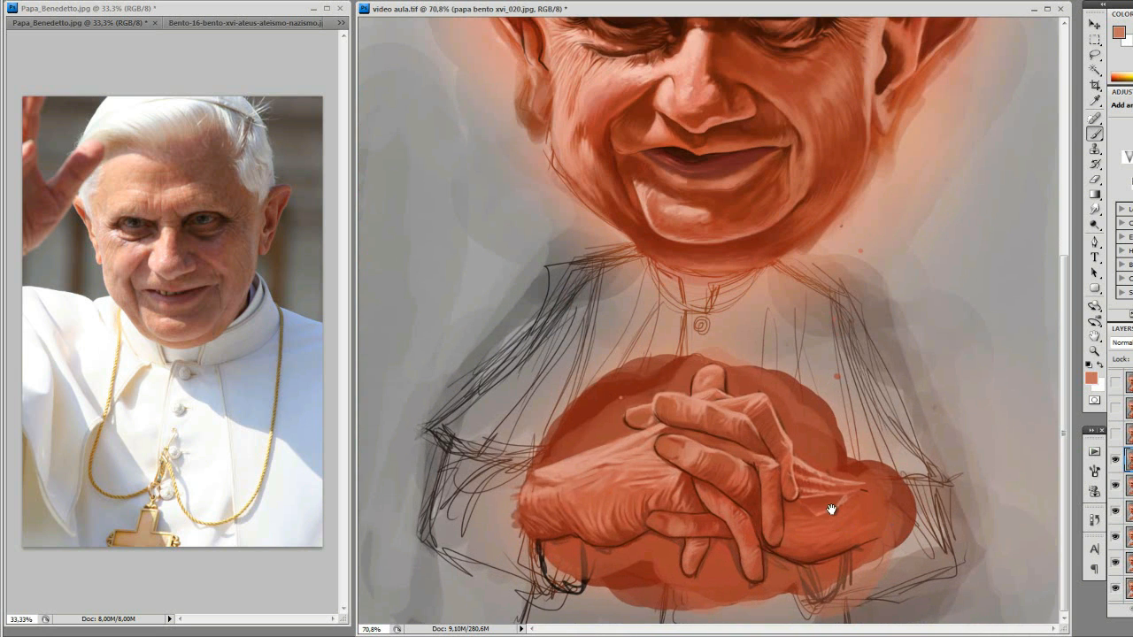
alt+click(828, 445)
alt+click(826, 433)
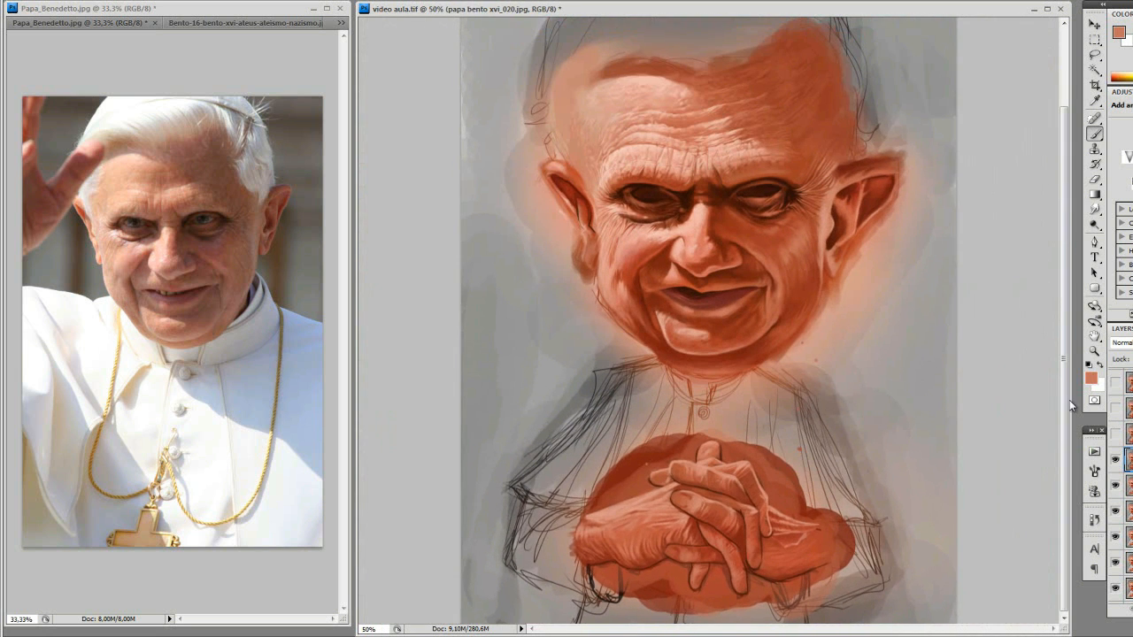
alt+click(800, 447)
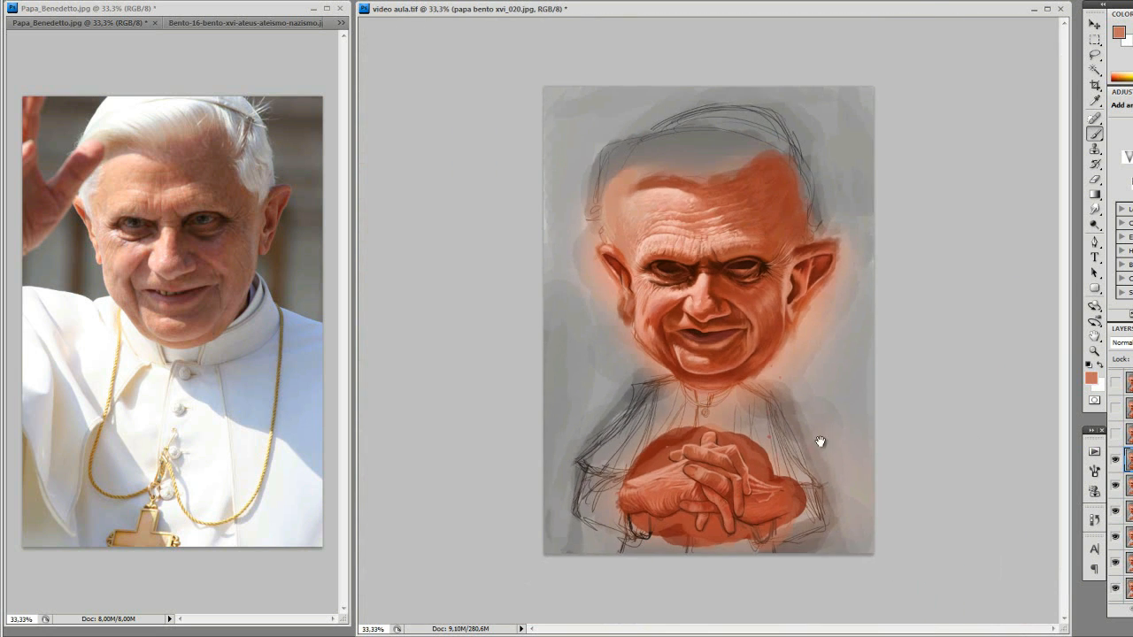
click(759, 435)
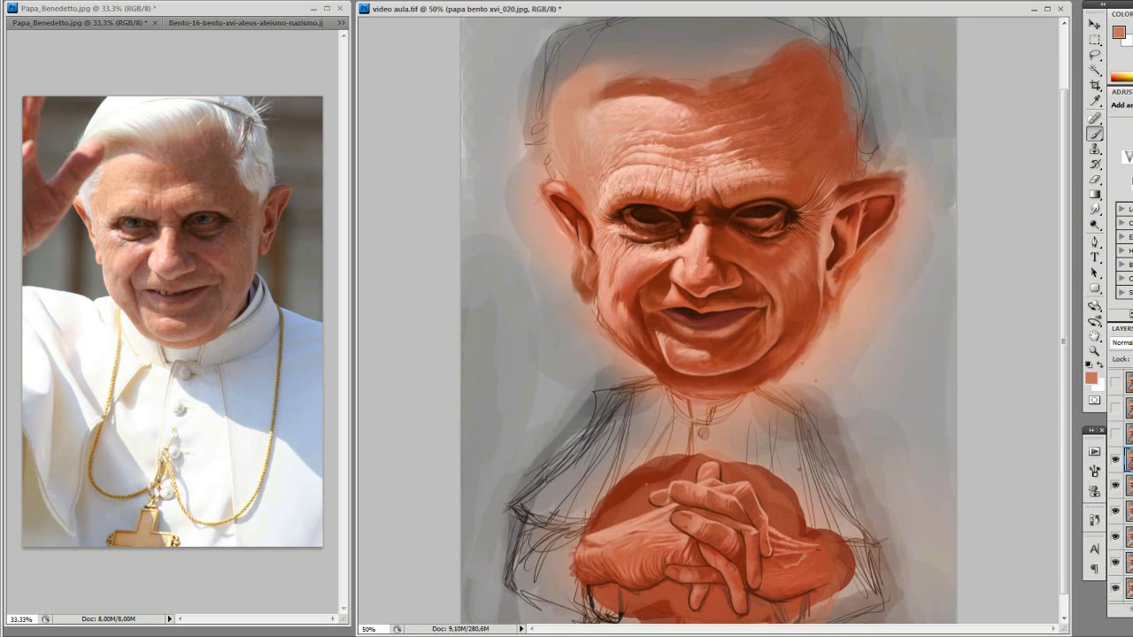
click(1114, 434)
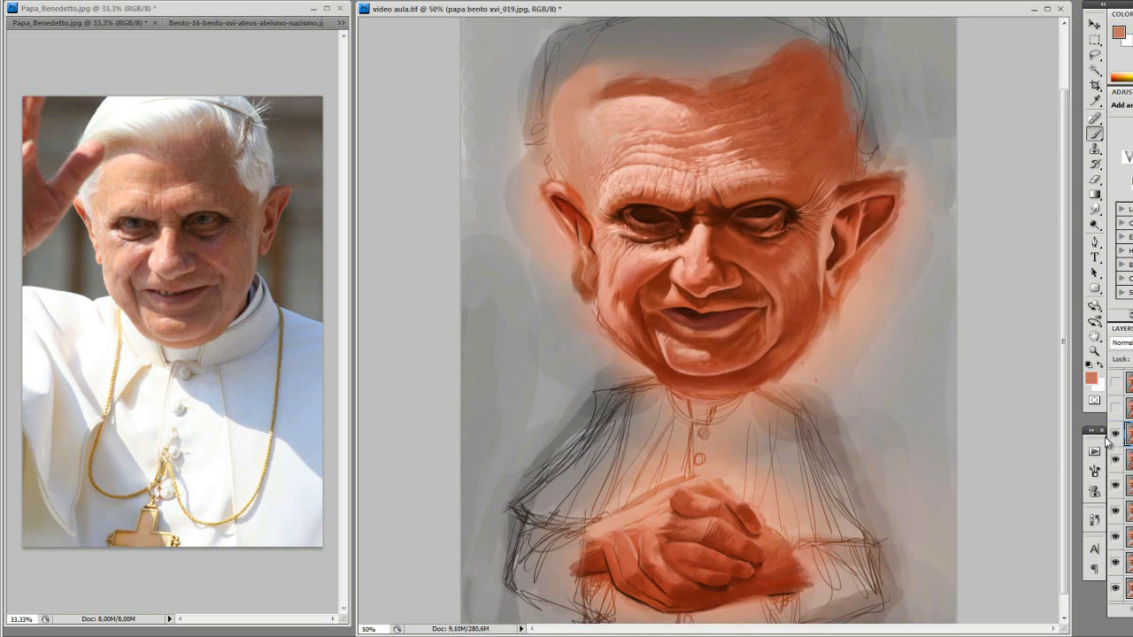
View the Bento-16 reference photo with clasped hands, return to Papa_Benedetto.jpg, and reactivate the video aula.tif document
click(232, 24)
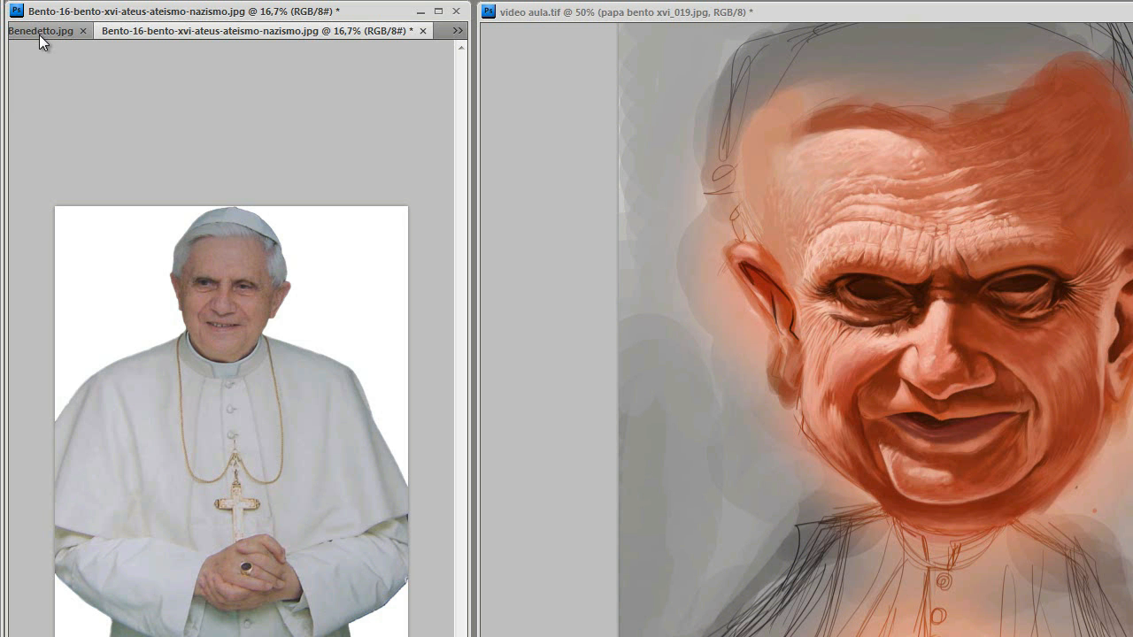
click(31, 23)
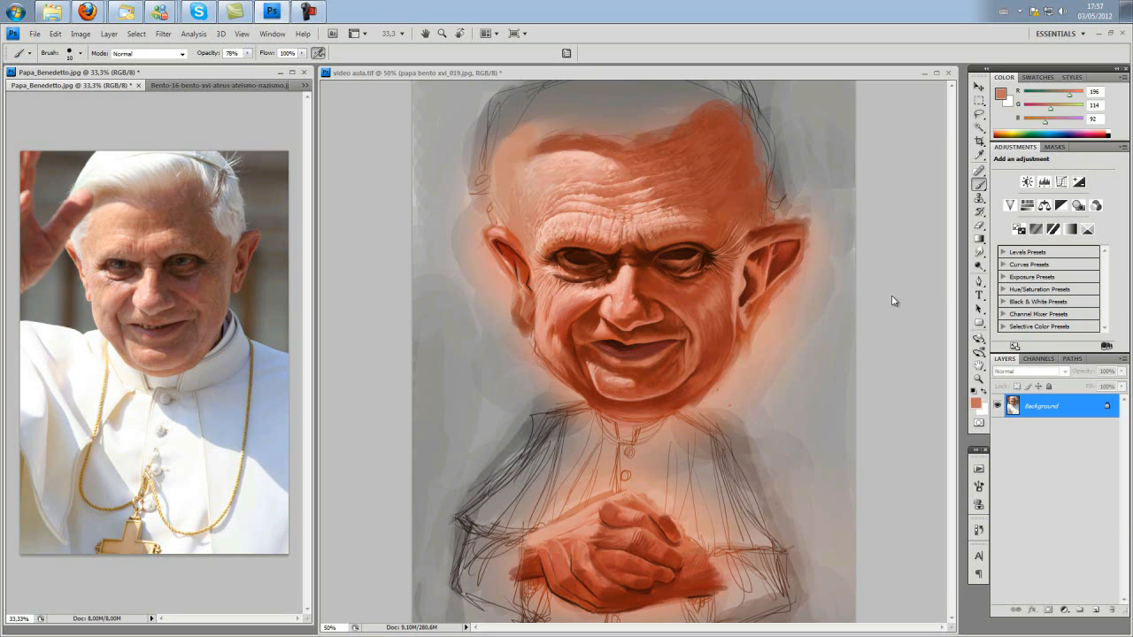
click(891, 295)
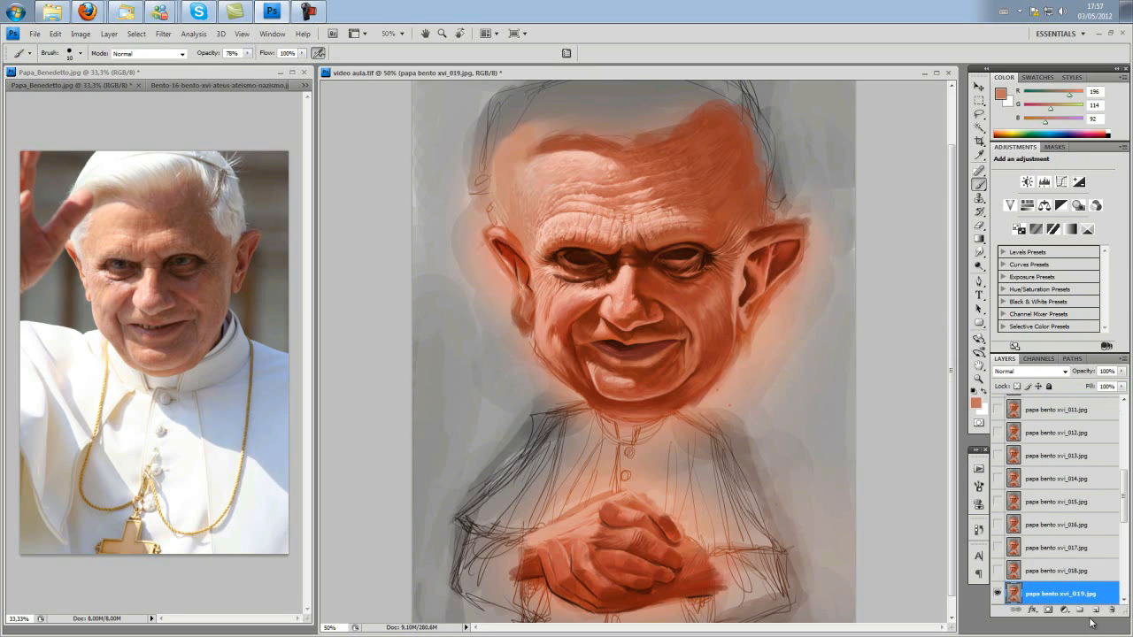
Open the hand reference mao de velho.jpg from the project's Referencias folder in Photoshop
click(53, 12)
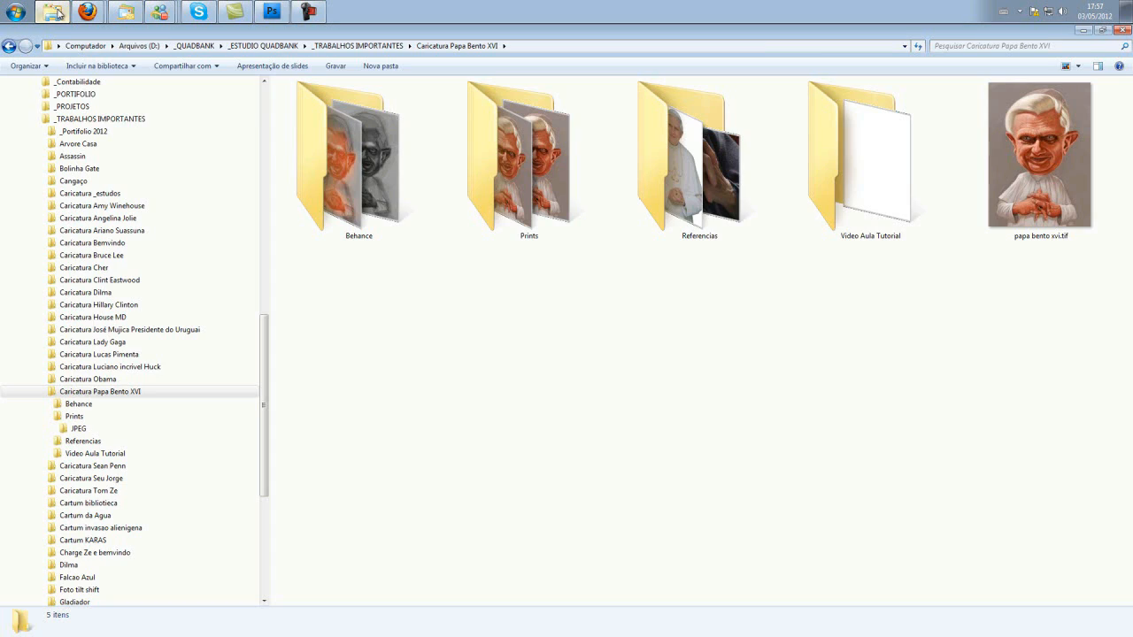
click(705, 175)
double_click(705, 175)
click(374, 103)
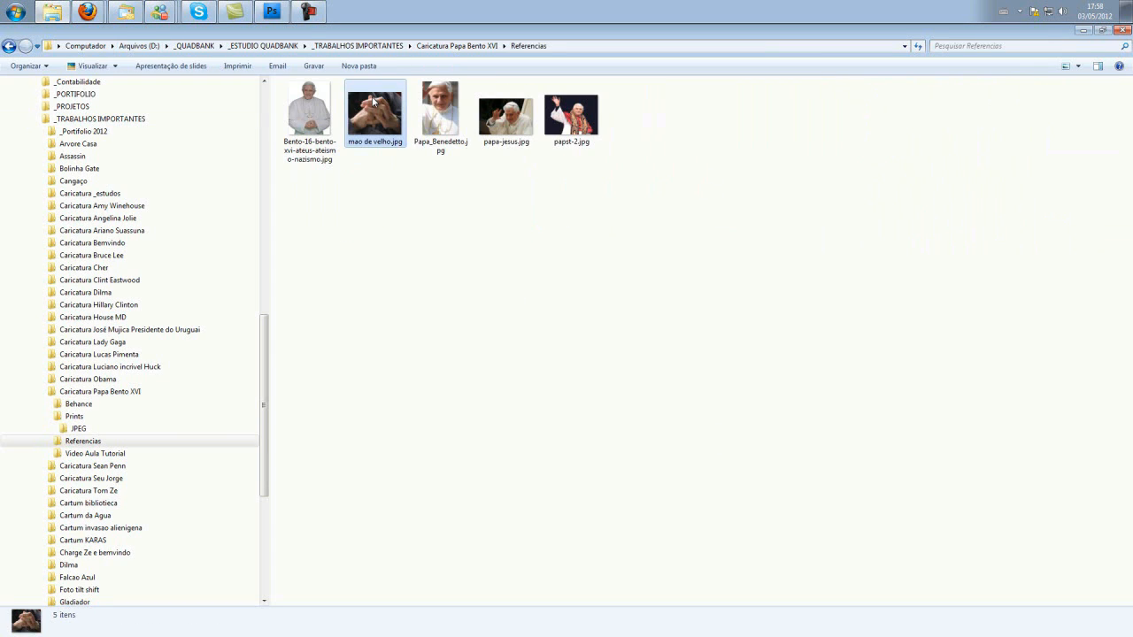
click(275, 12)
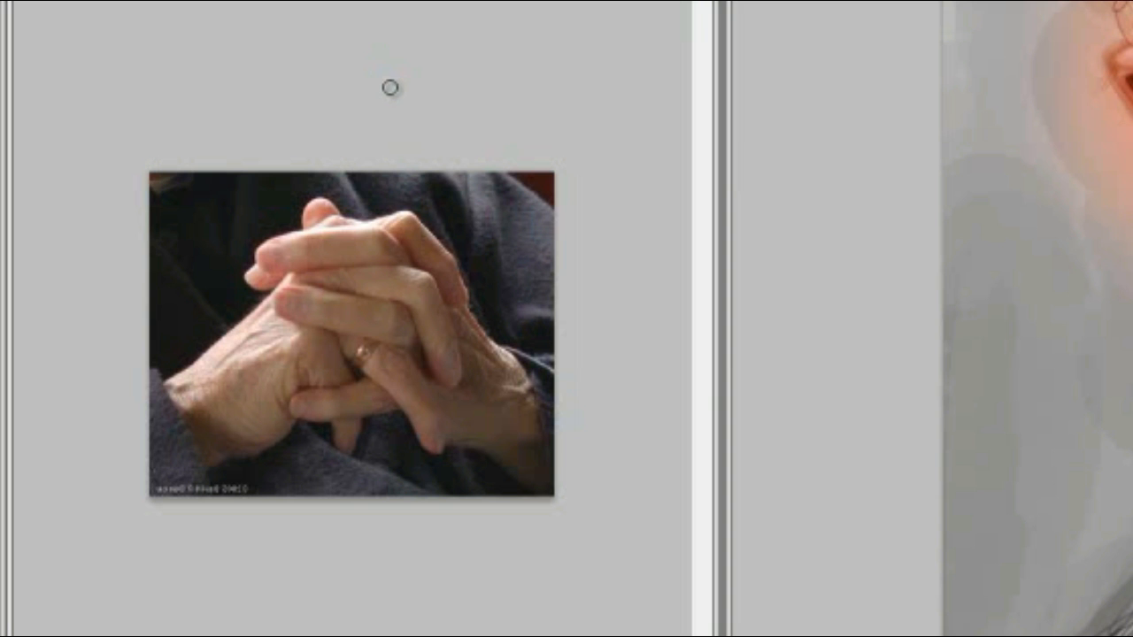
Examine the interlaced fingers in the mao de velho.jpg reference up close, and restore its 100% view
key(z)
click(353, 359)
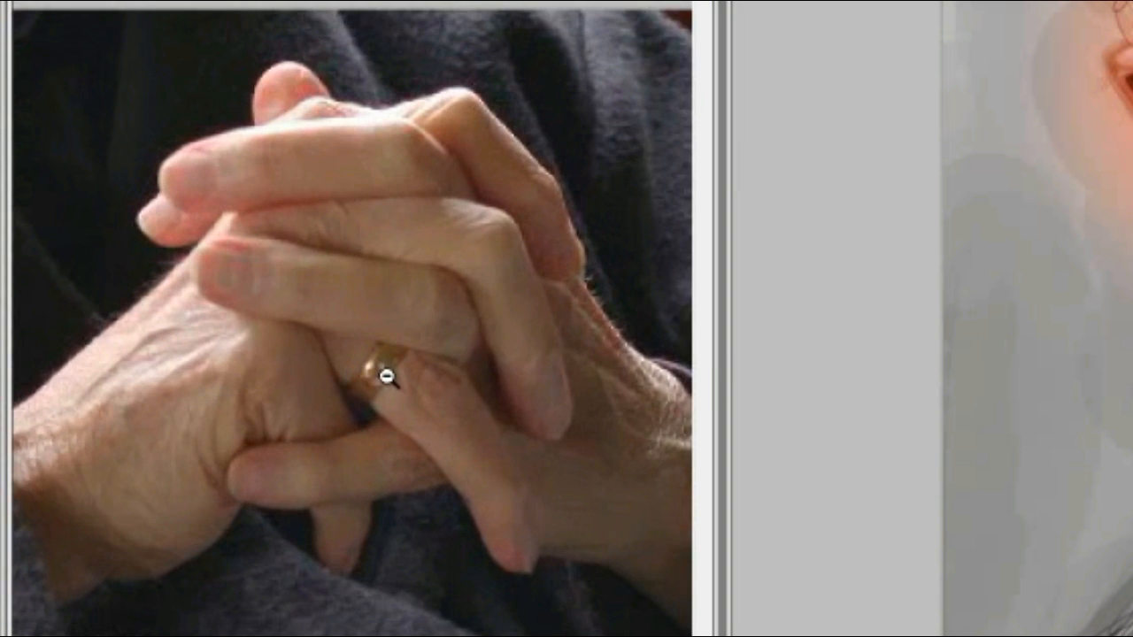
alt+click(387, 377)
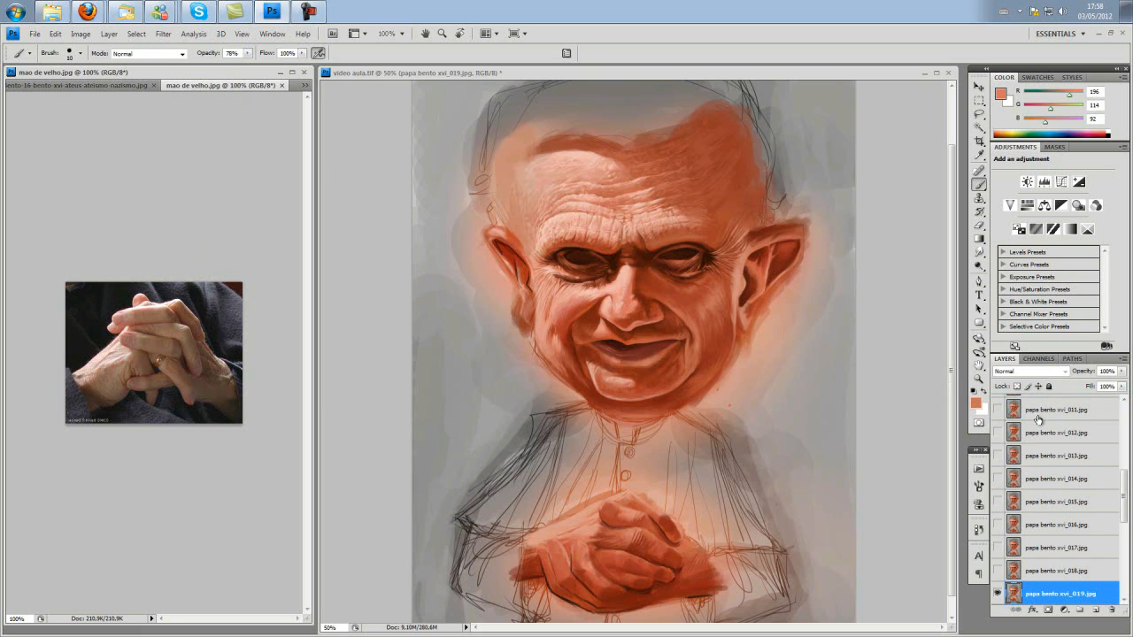
Compare the two hand versions by toggling the papa bento xvi_019.jpg layer in video aula.tif, and leave it hidden
scroll(1118, 481, down, 5)
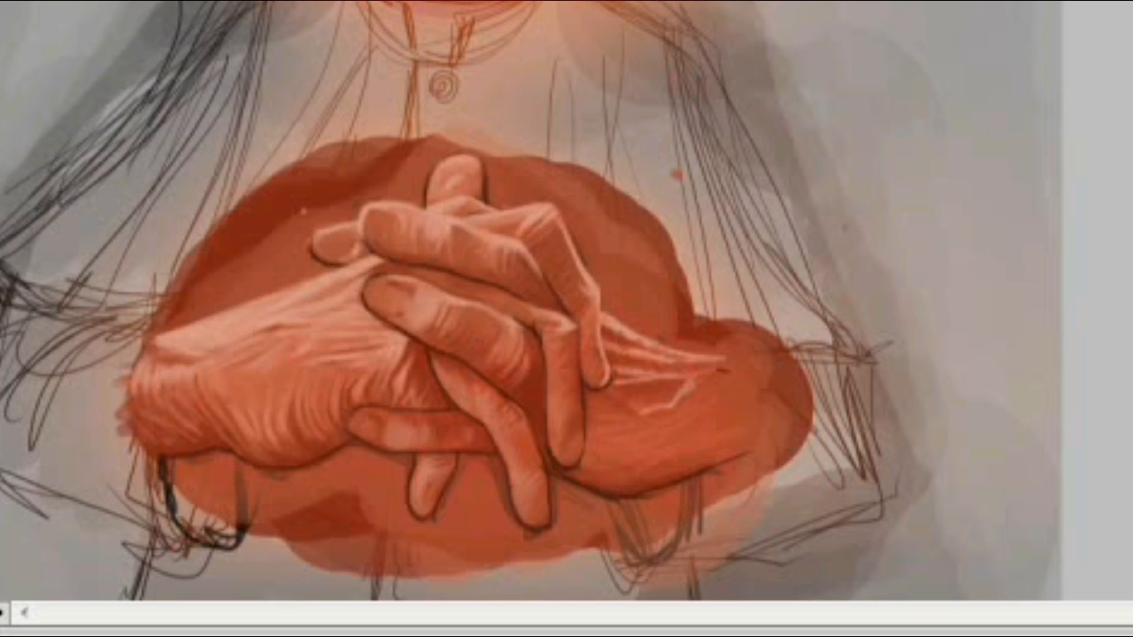
click(999, 431)
click(998, 431)
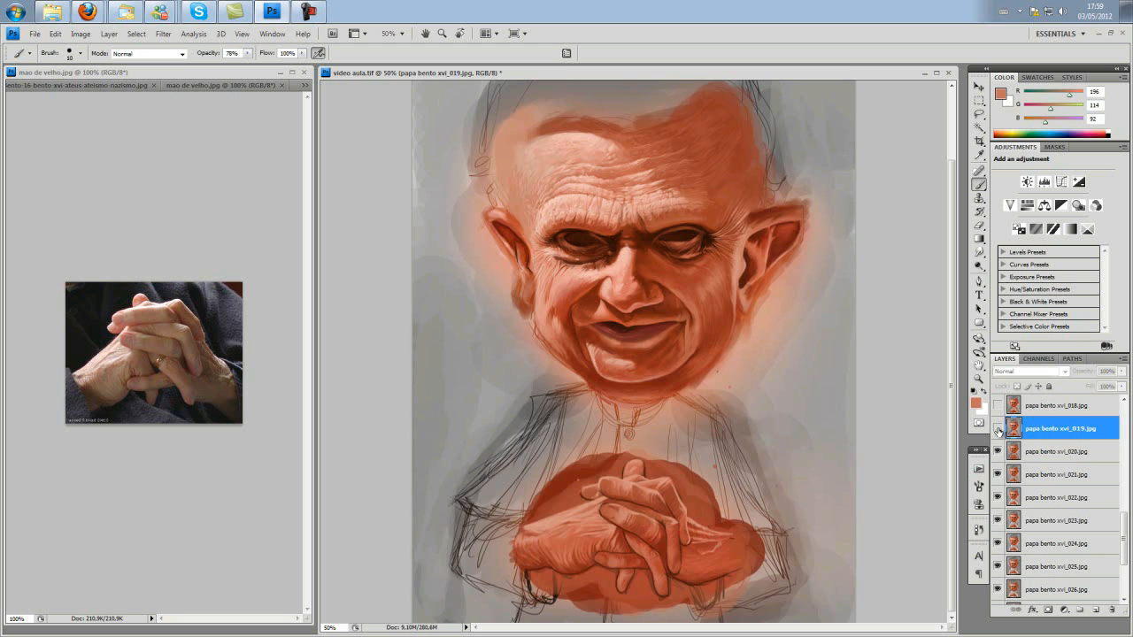
click(998, 429)
click(998, 429)
Hide the papa bento xvi_020.jpg layer and inspect the hands with the blocked-in robe around them
click(997, 452)
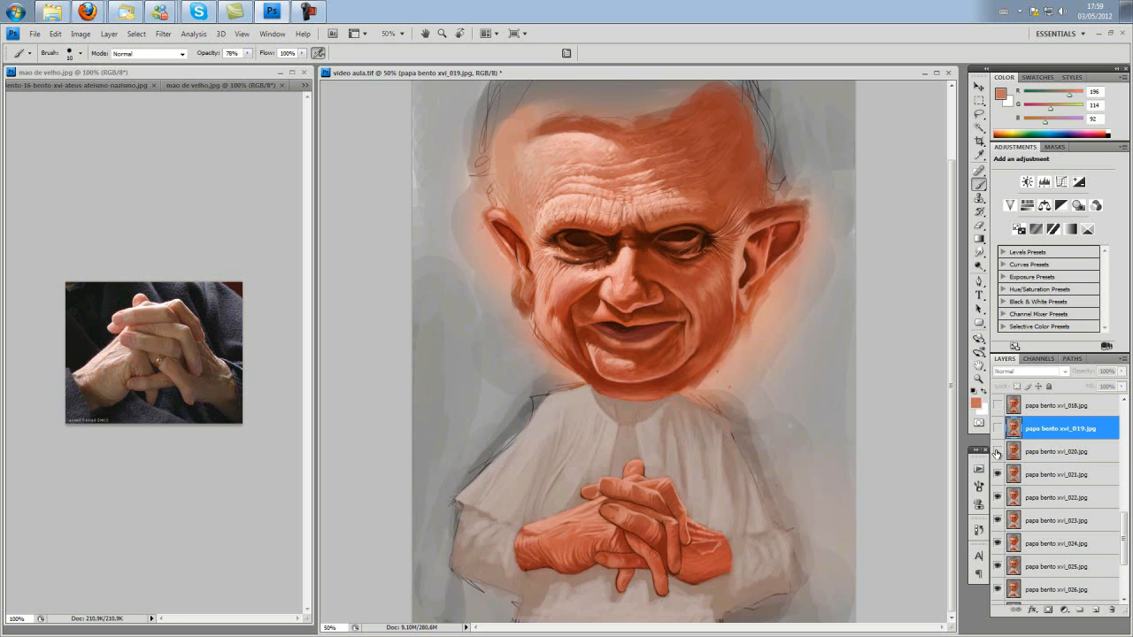
click(998, 453)
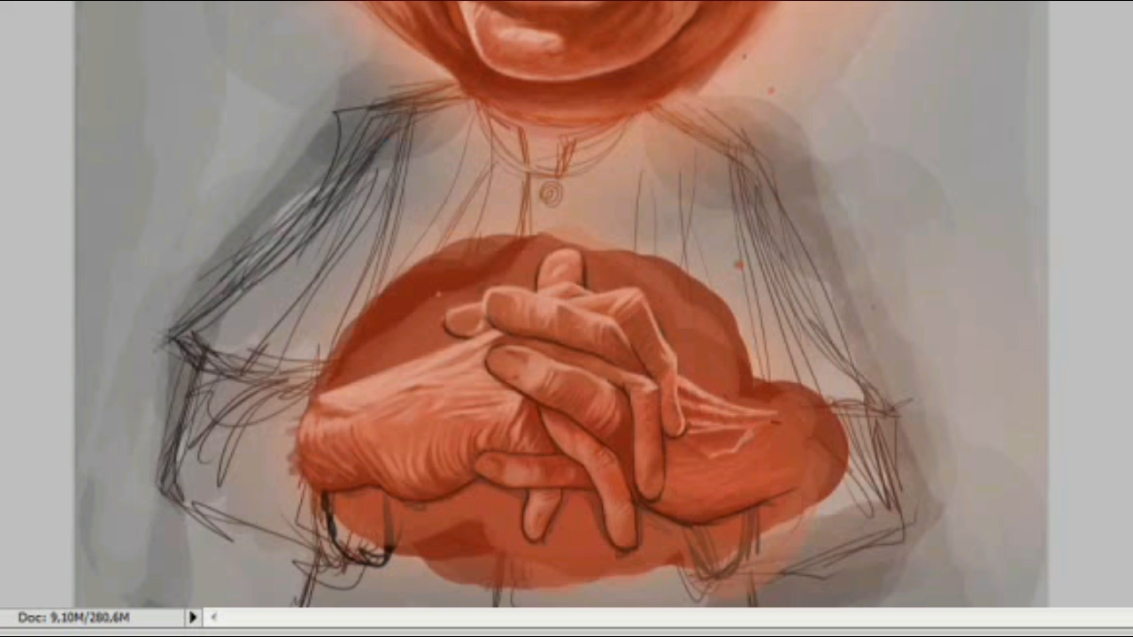
click(997, 453)
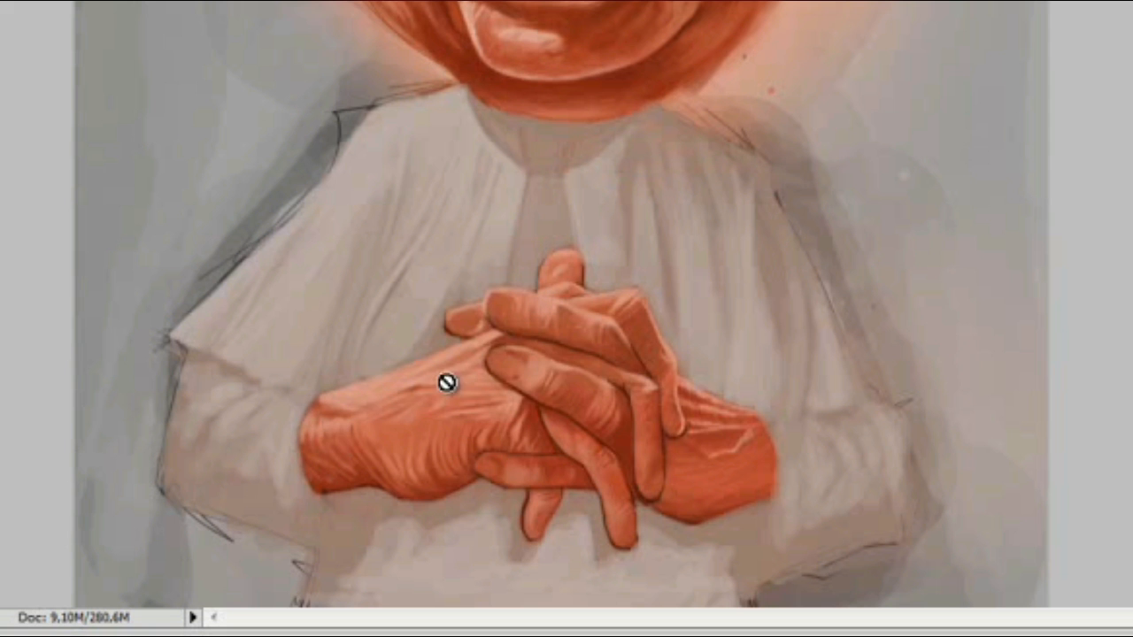
drag(119, 2, 964, 602)
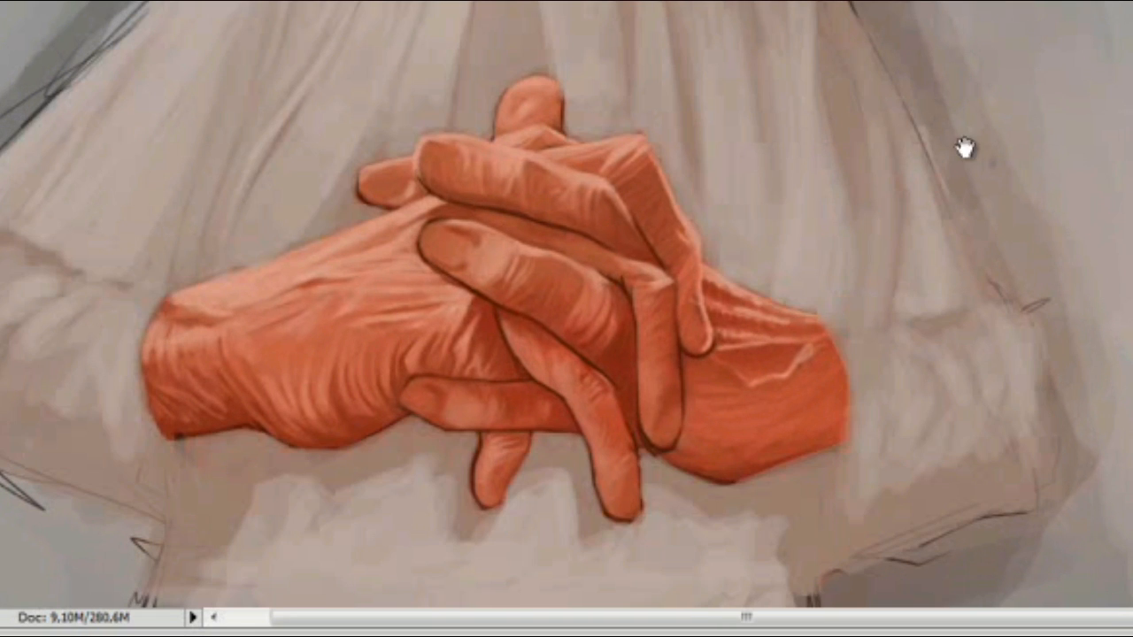
scroll(822, 68, left, 2)
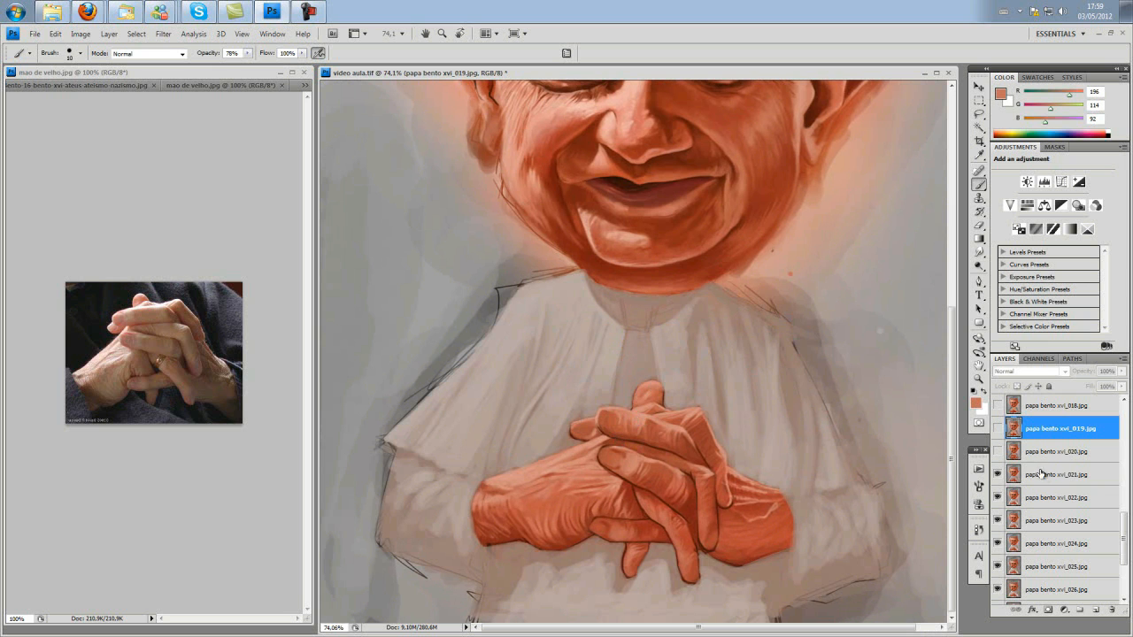
Select the papa bento xvi_021.jpg layer and examine the rough sleeve and robe painting around the hands
click(1040, 473)
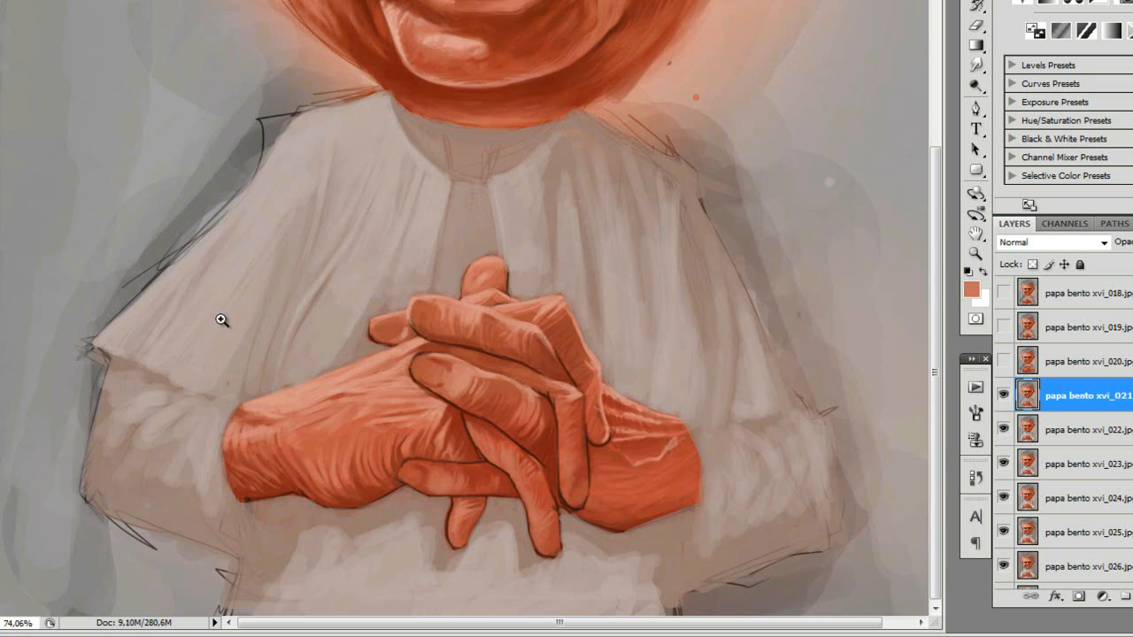
drag(360, 397, 547, 591)
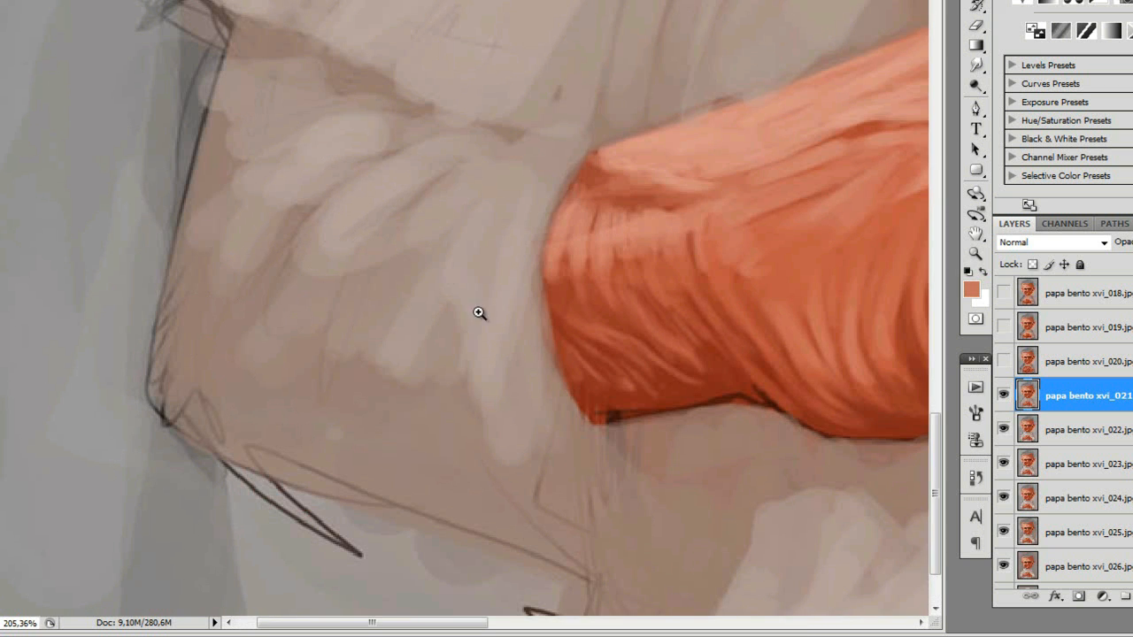
drag(557, 344, 462, 392)
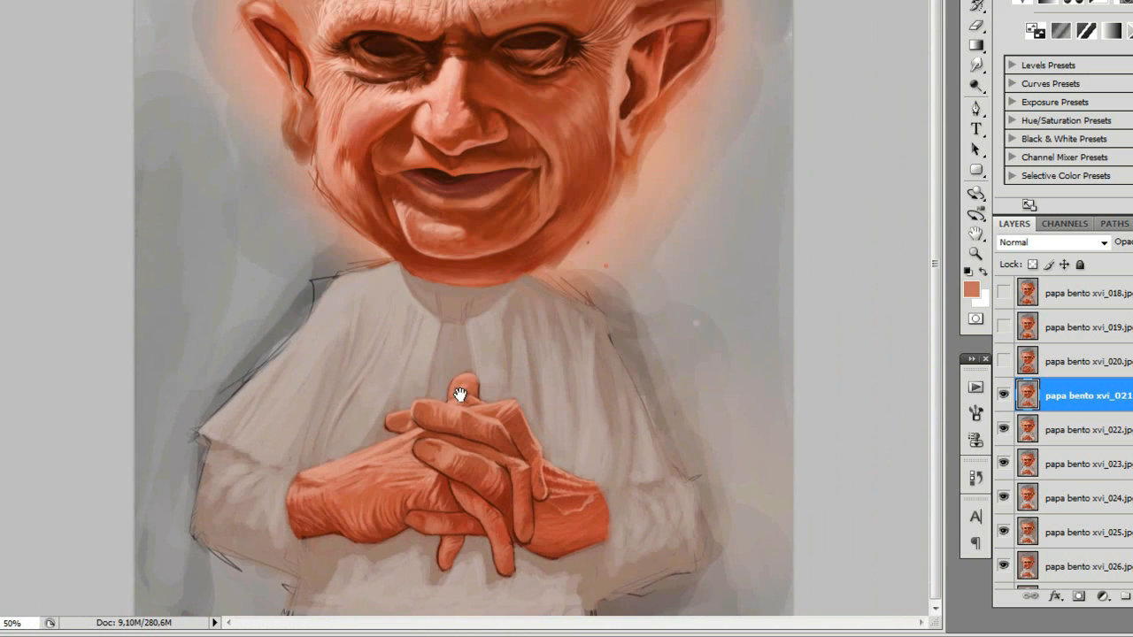
key(ctrl+plus)
scroll(455, 546, down, 1)
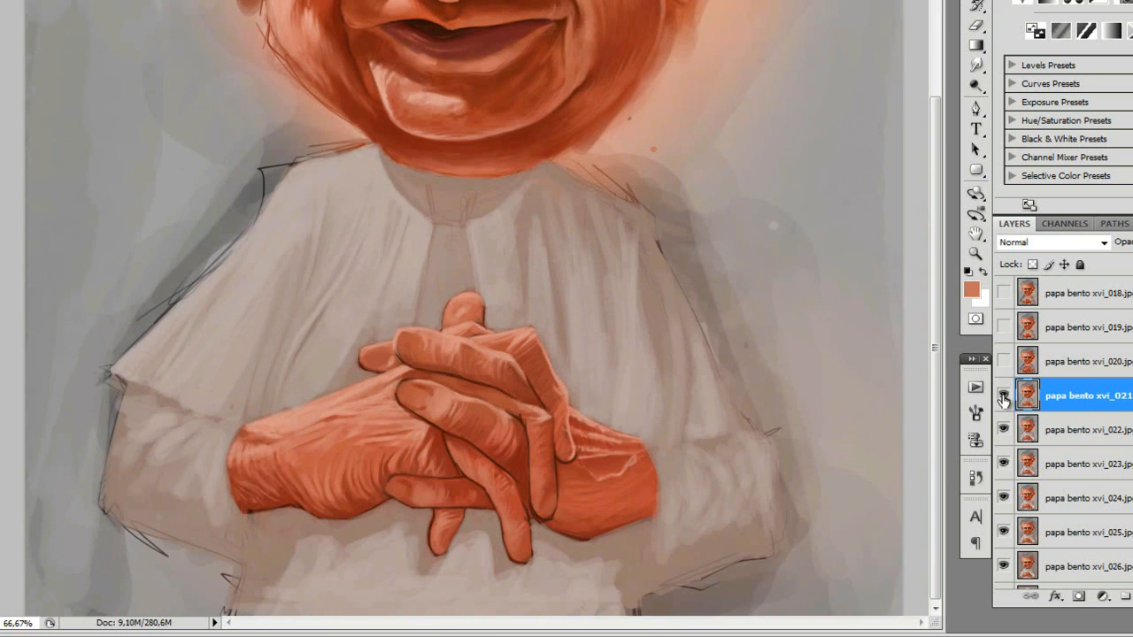
Hide the papa bento xvi_021.jpg layer and make papa bento xvi_022.jpg the active layer
key(ctrl+minus)
key(ctrl+minus)
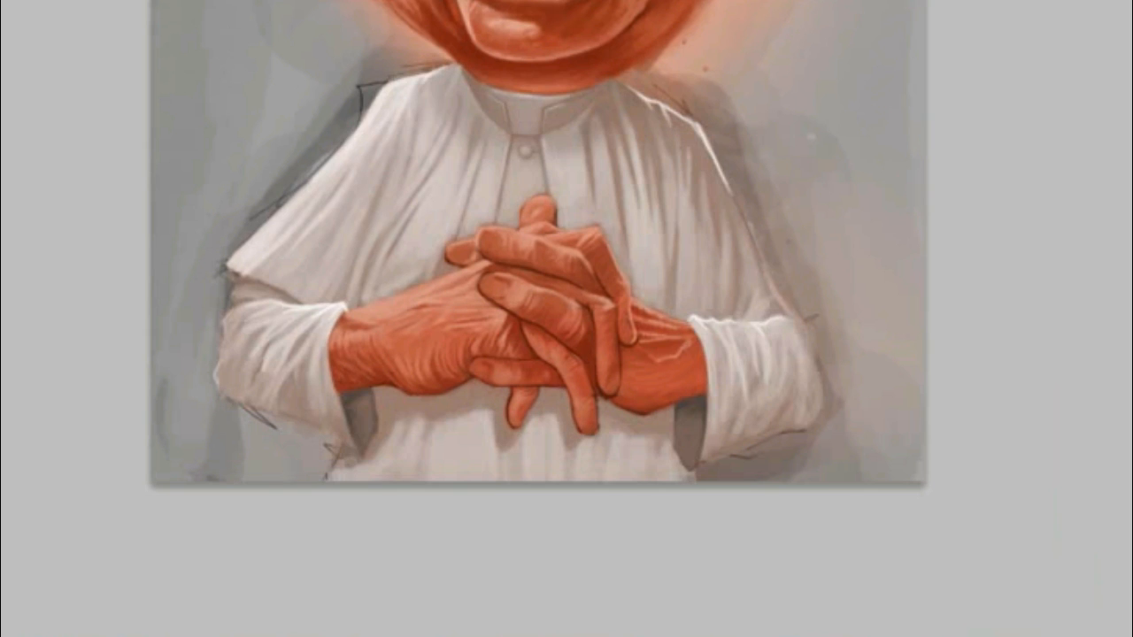
click(630, 233)
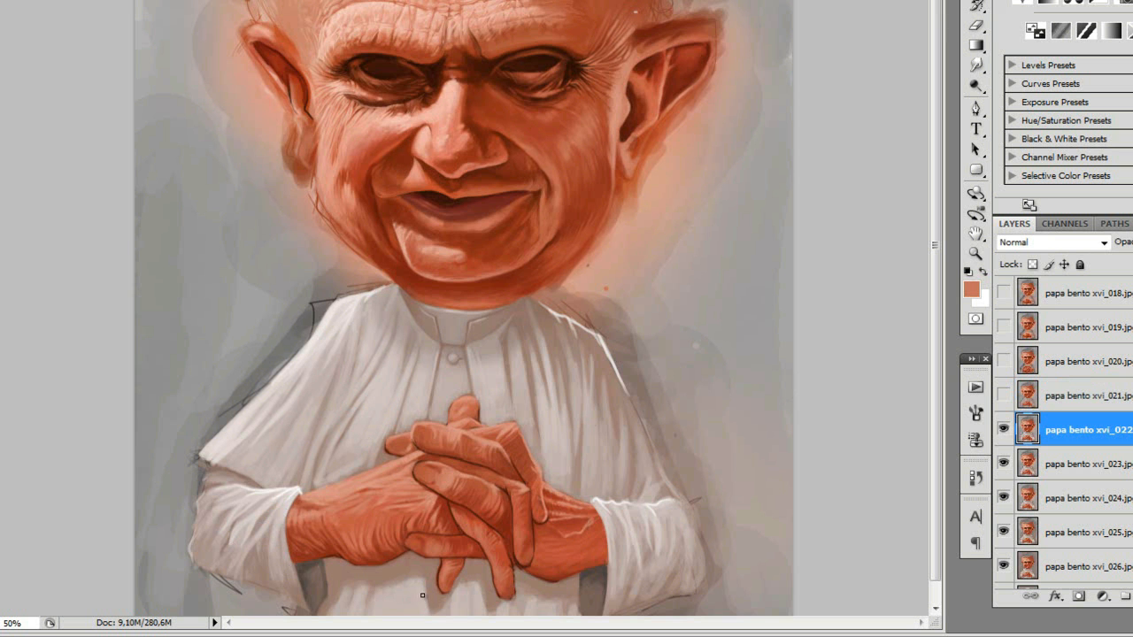
Compare the rough and refined robe folds near the hands by toggling the papa bento xvi_021.jpg layer, and leave it hidden
drag(189, 392, 495, 470)
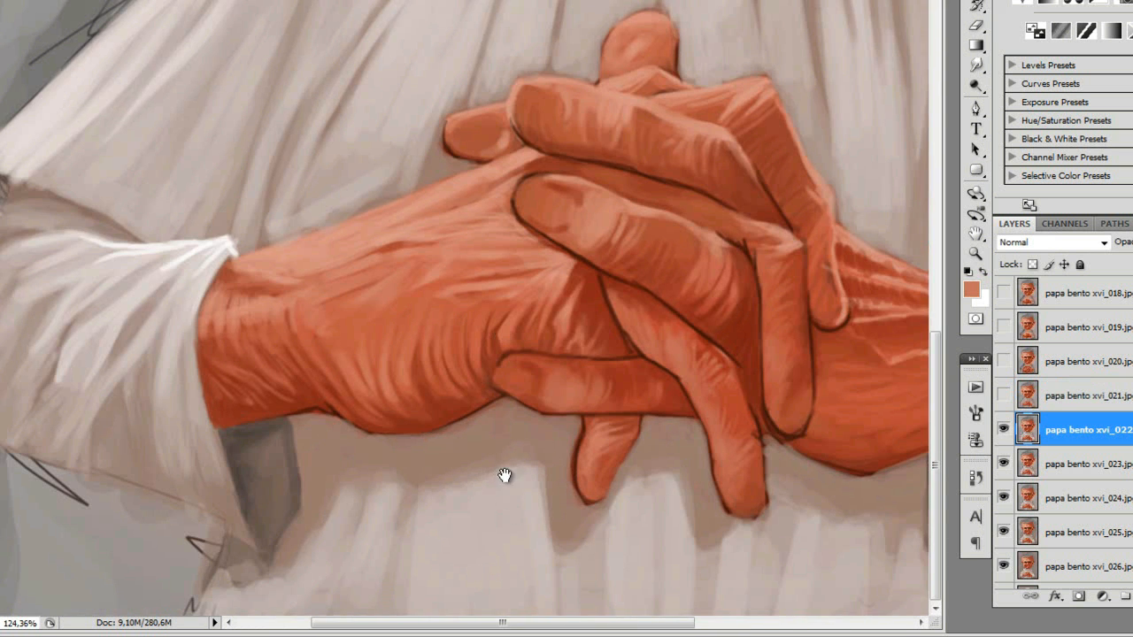
click(1003, 395)
click(1004, 395)
click(1003, 395)
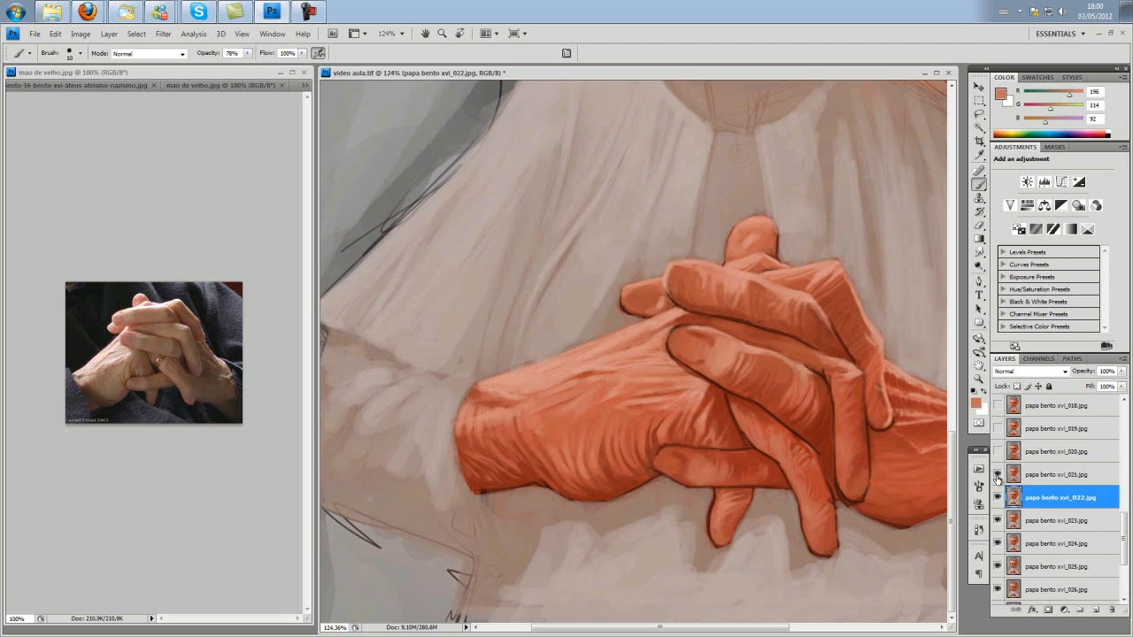
click(1004, 396)
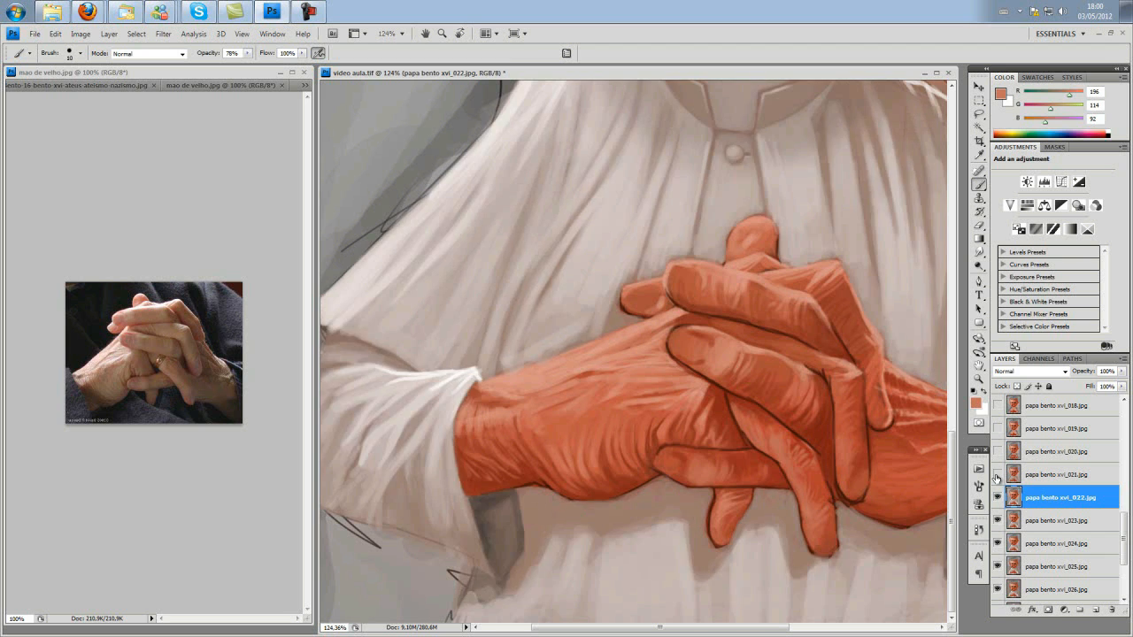
click(997, 475)
click(997, 475)
Hide the papa bento xvi_022.jpg layer and select papa bento xvi_023.jpg to examine the painted teeth and mouth up close
key(ctrl+minus)
key(ctrl+minus)
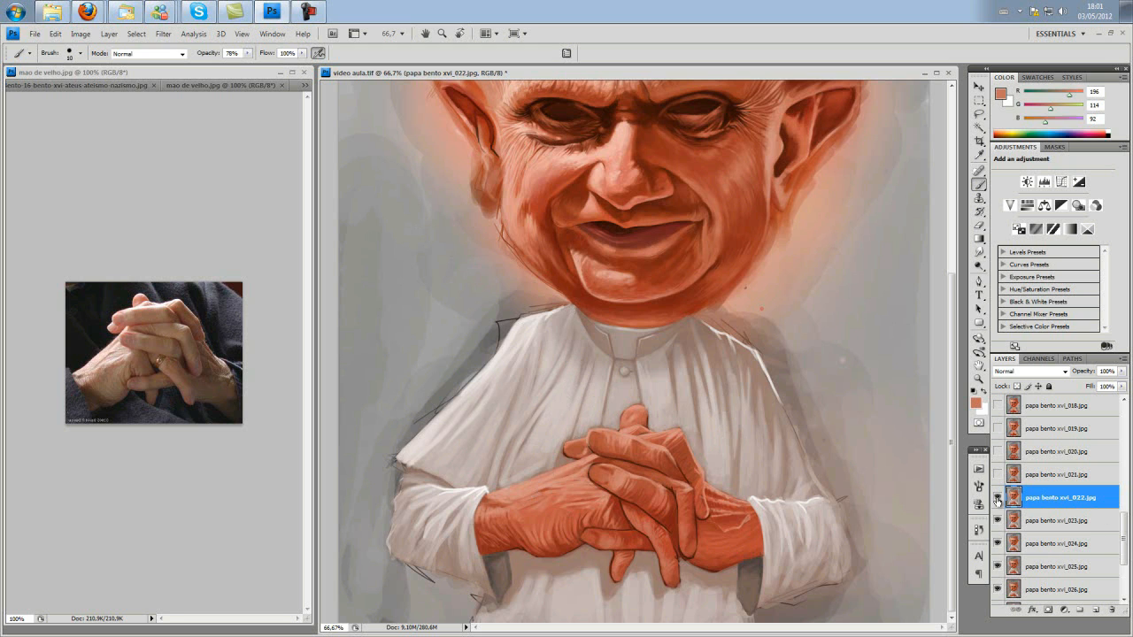
alt+click(670, 419)
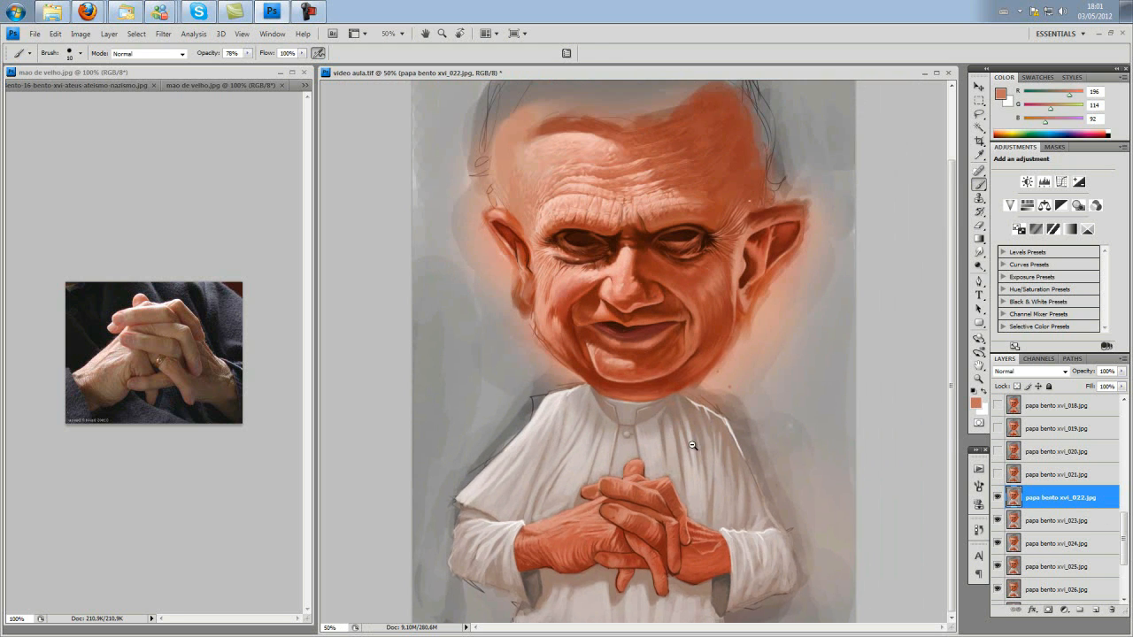
click(997, 497)
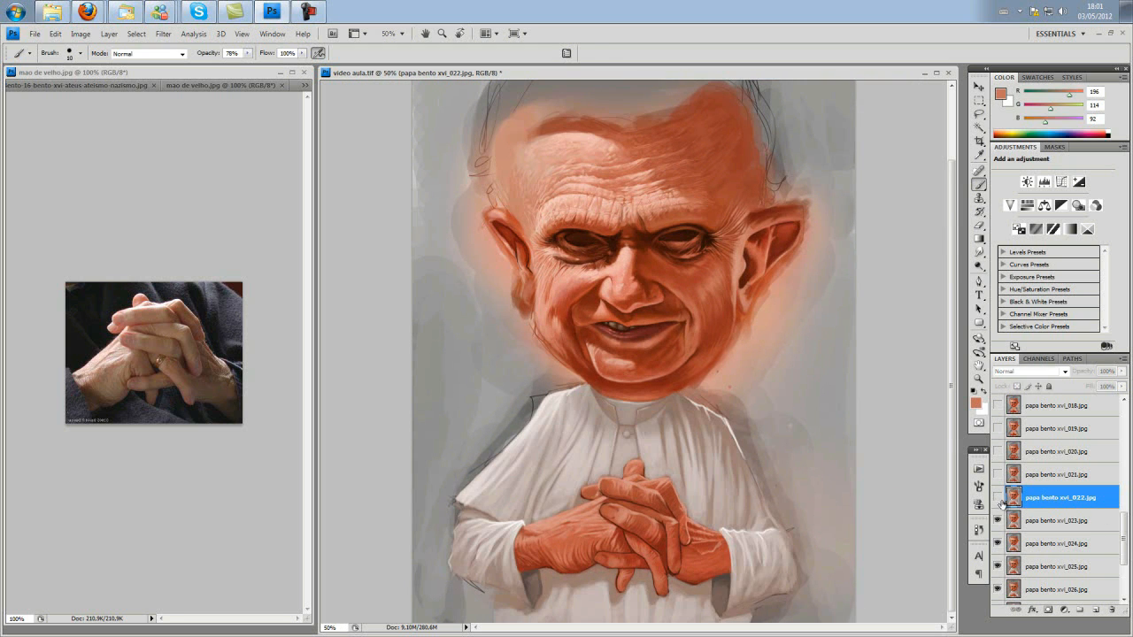
click(1014, 519)
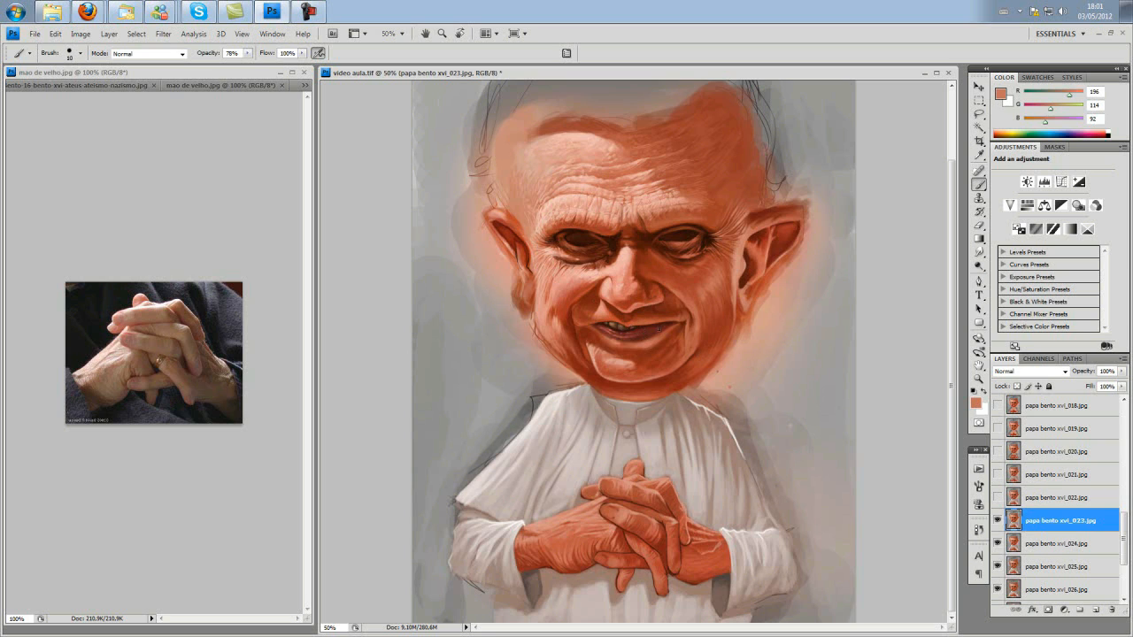
ctrl+click(687, 372)
ctrl+click(520, 376)
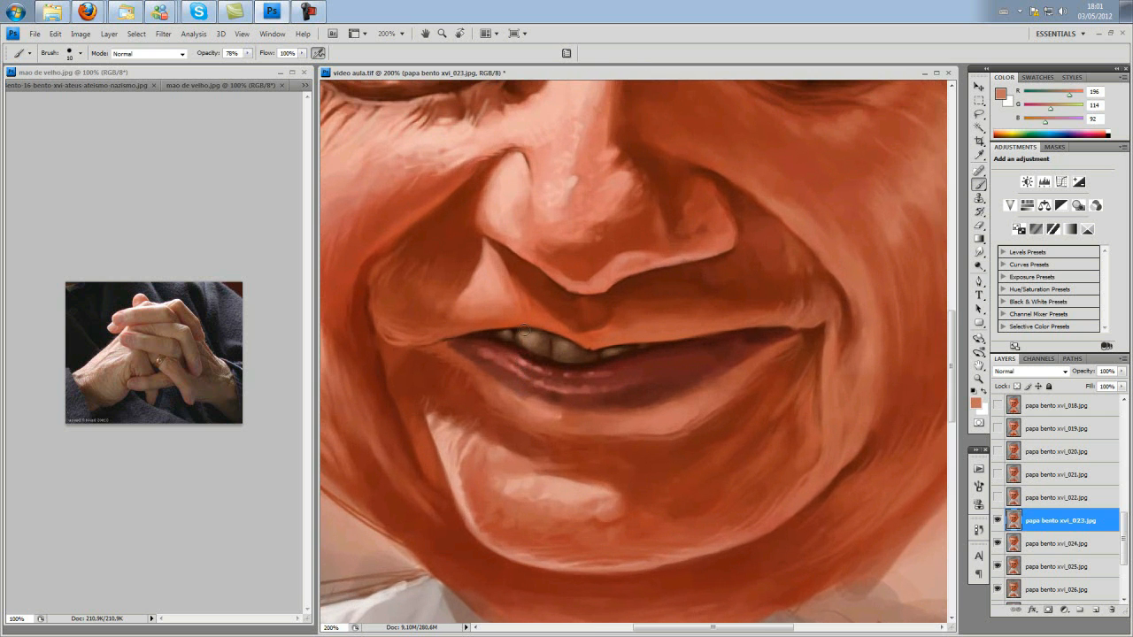
Show the papa bento xvi_022.jpg layer and make it active, with the mouth enlarged
drag(600, 379, 728, 423)
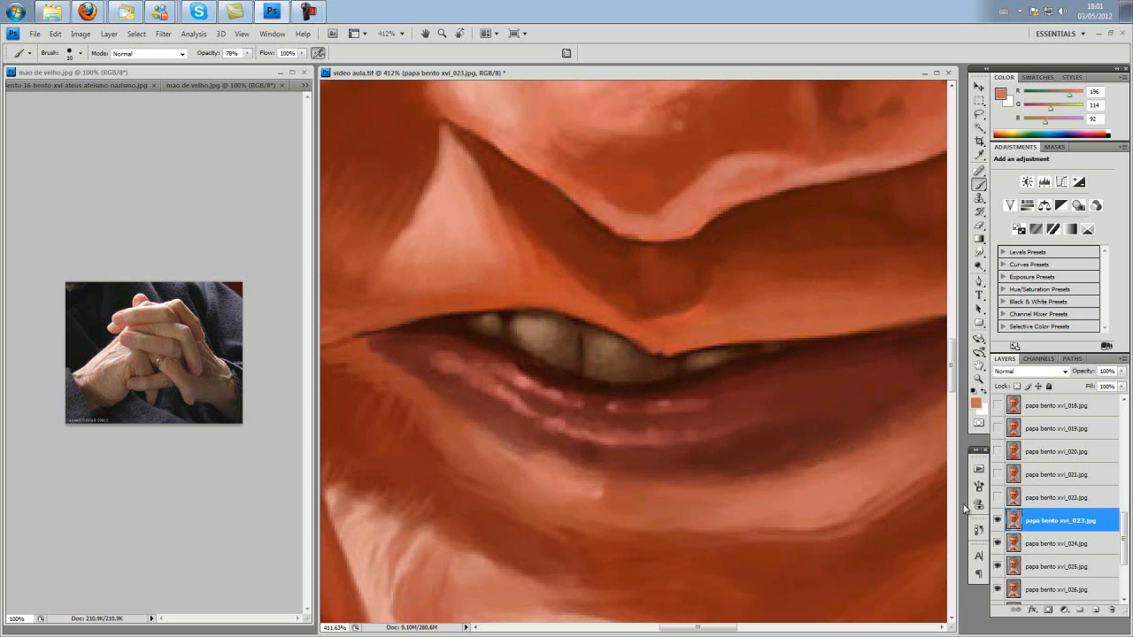
click(1044, 501)
click(997, 498)
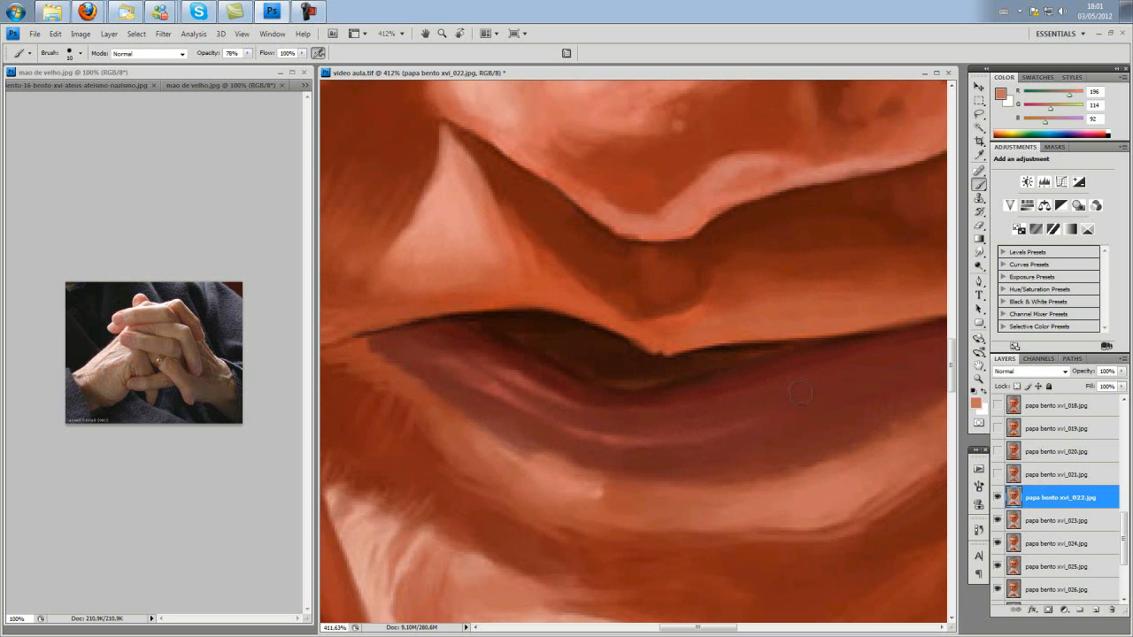
Set the foreground color to dark brown 2a0d05, sampled from the mouth line, and paint the mouth opening with it
key(i)
click(977, 403)
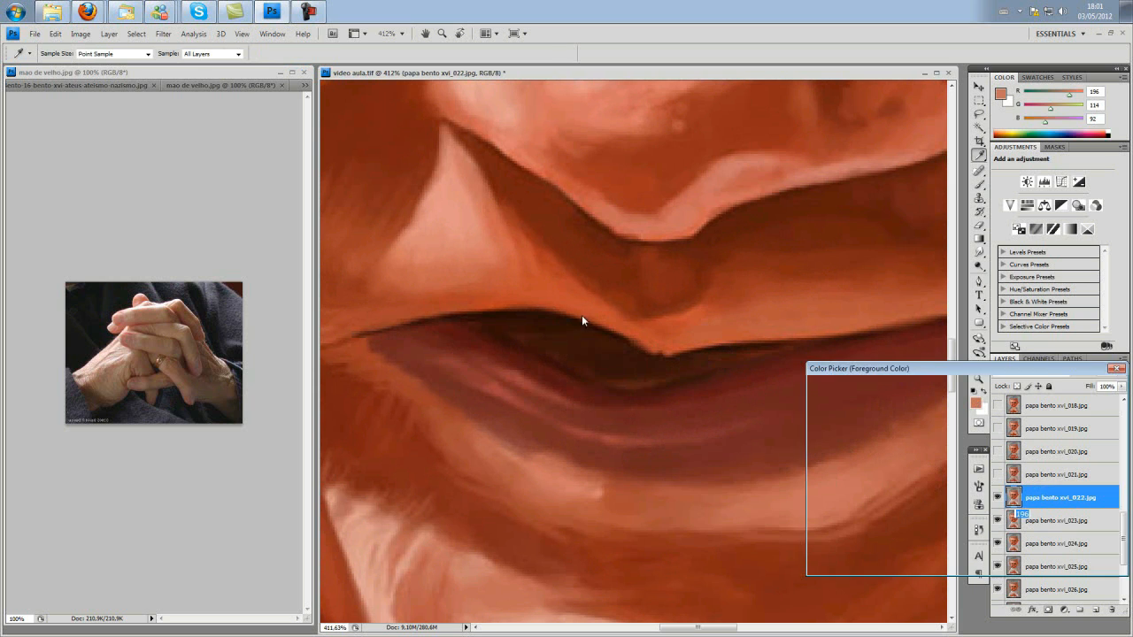
click(784, 332)
click(1090, 392)
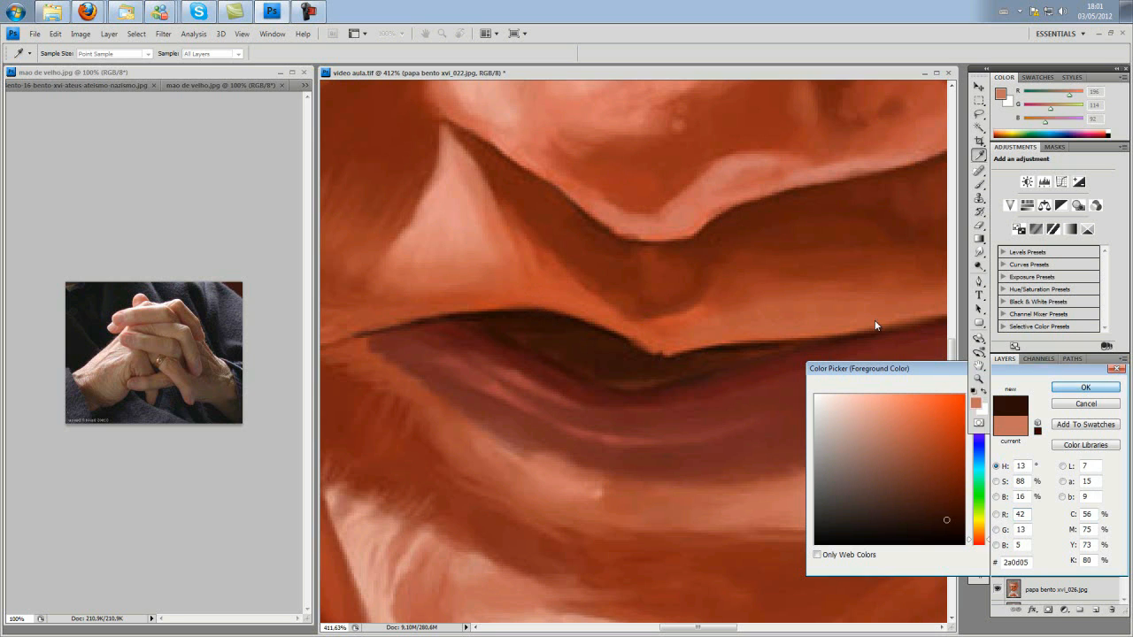
key(b)
mouse_move(556, 346)
mouse_down()
mouse_move(627, 377)
mouse_move(556, 330)
mouse_move(654, 374)
mouse_move(792, 338)
mouse_up()
drag(635, 377, 783, 341)
Bring up the Papa_Benedetto.jpg reference photo and enlarge the smiling face to show the teeth
click(213, 88)
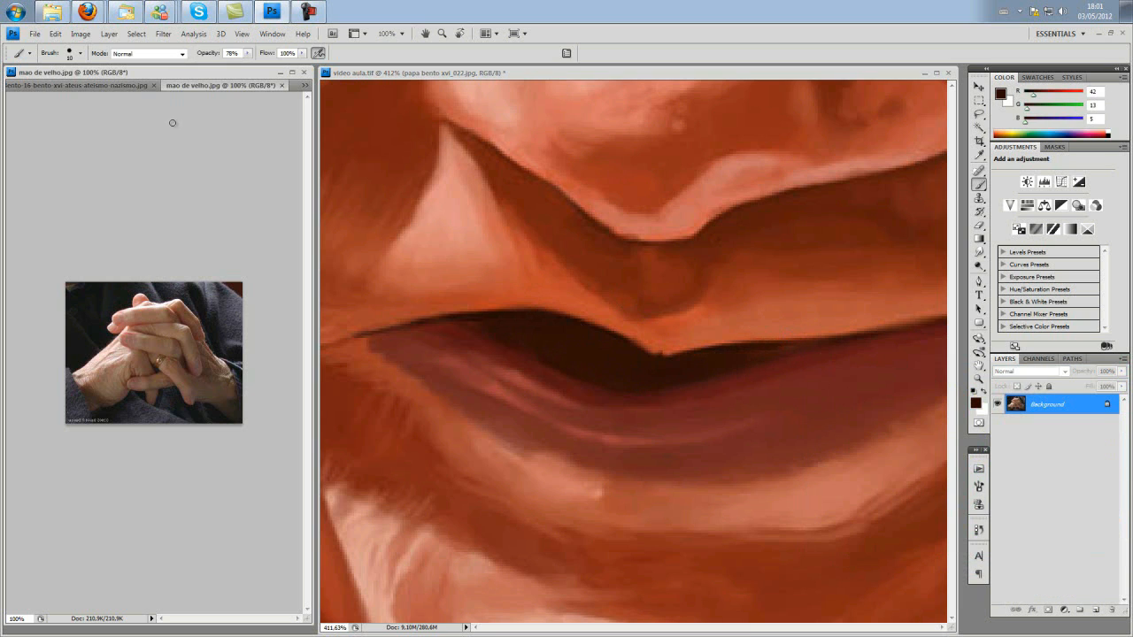
click(78, 92)
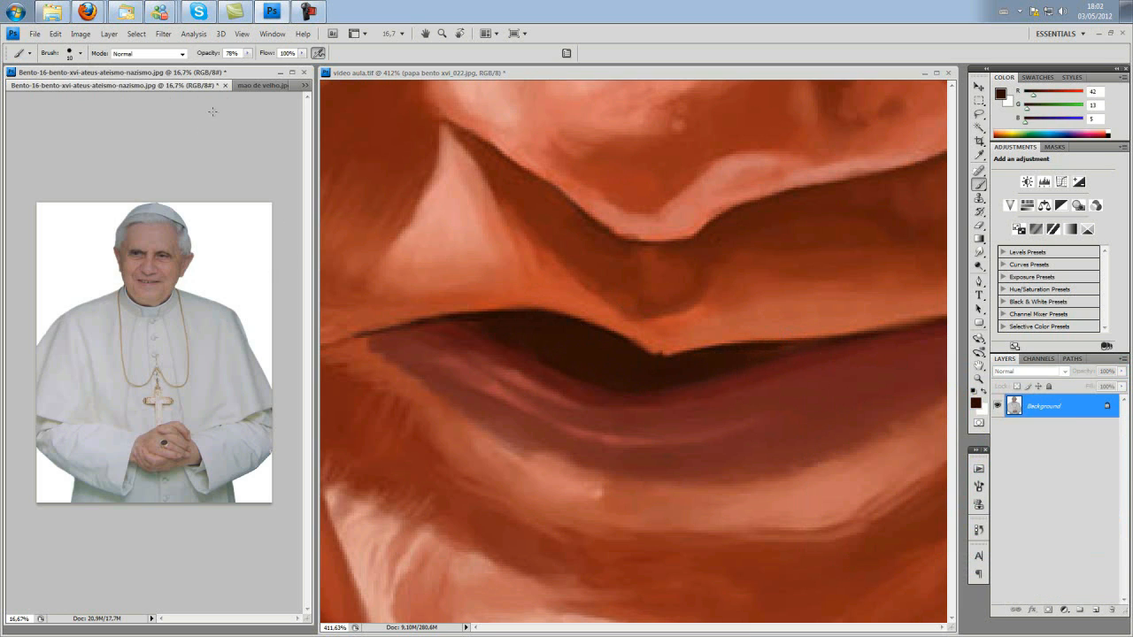
click(305, 85)
click(355, 92)
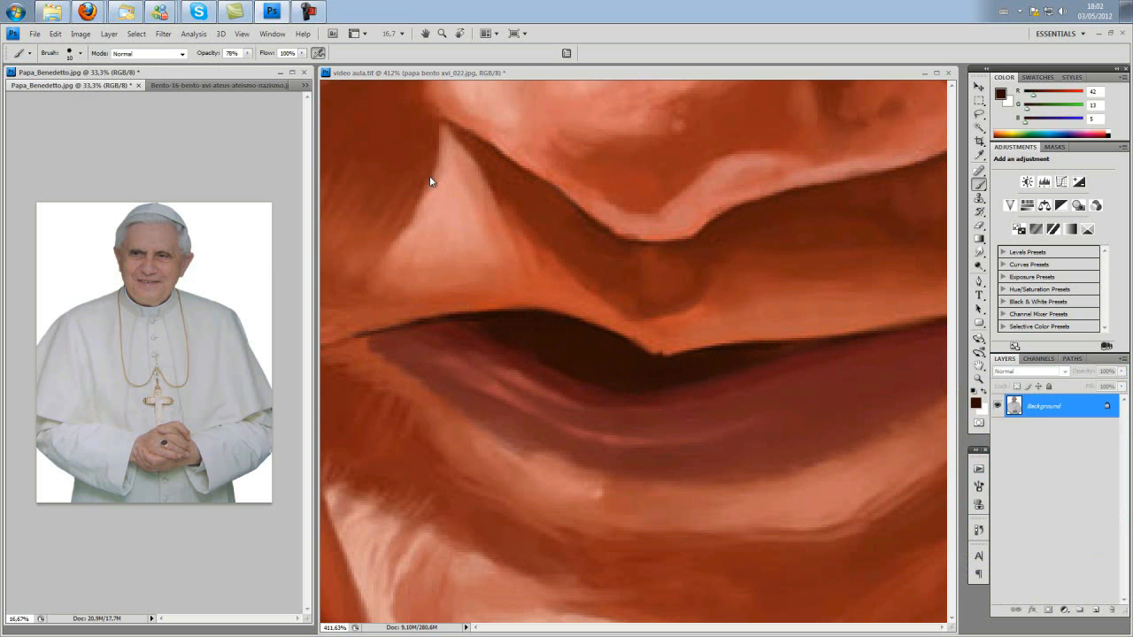
ctrl+click(99, 293)
drag(73, 338, 232, 392)
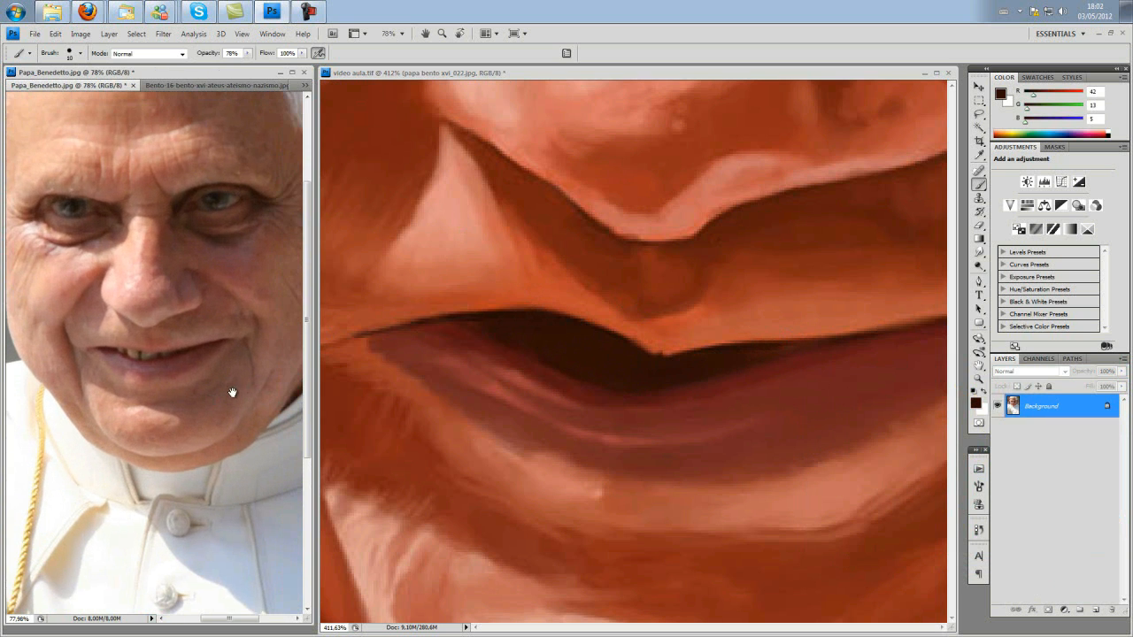
Sample the tooth brown (RGB 124, 98, 75) from the reference photo and paint the base shapes of the upper teeth
click(591, 361)
key(i)
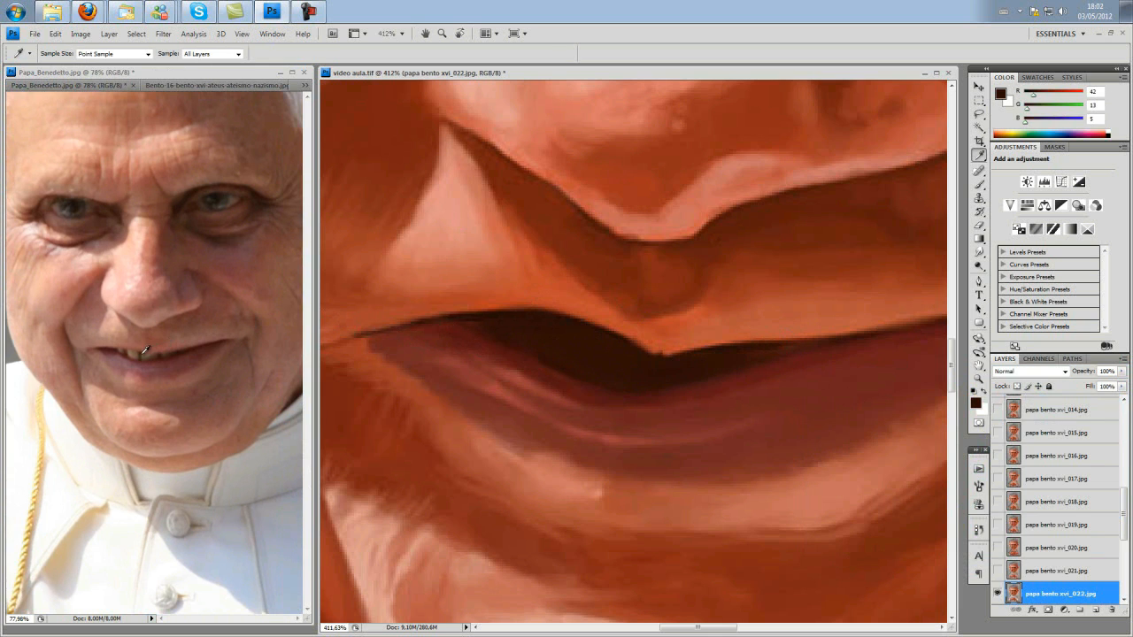
click(135, 352)
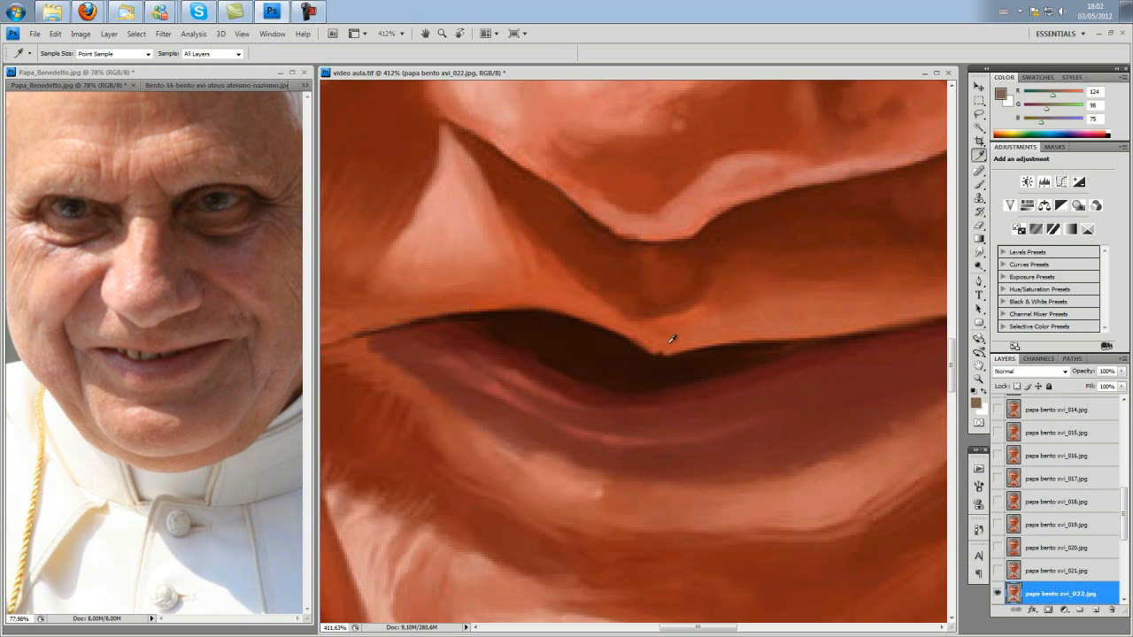
key(b)
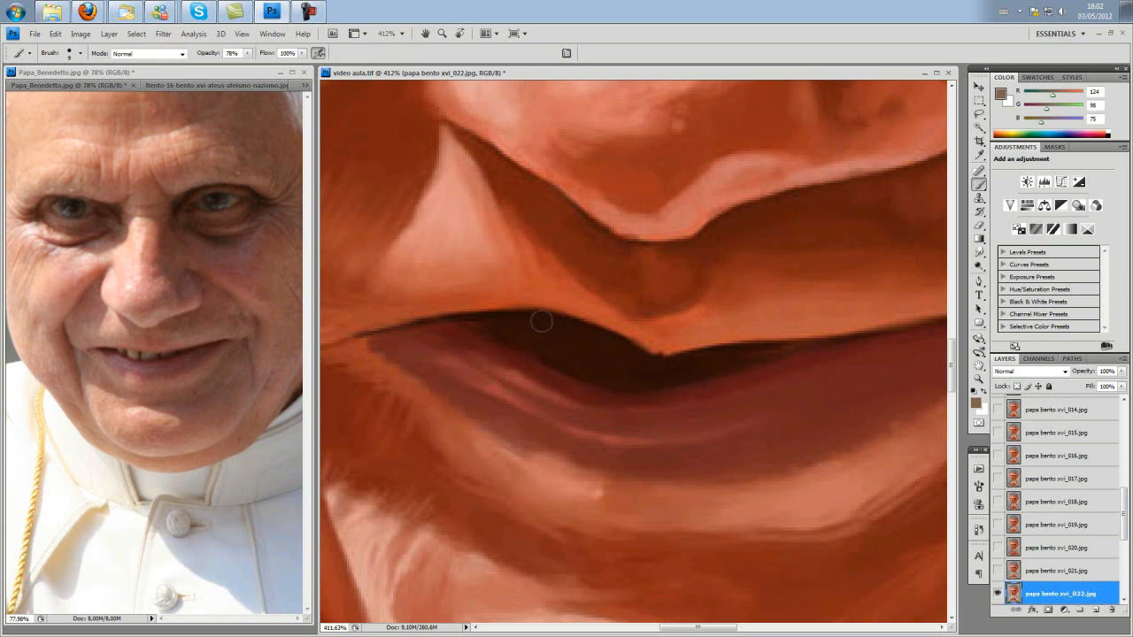
mouse_move(532, 337)
mouse_down()
mouse_move(559, 330)
mouse_move(567, 354)
mouse_move(575, 339)
mouse_move(562, 349)
mouse_move(536, 334)
mouse_move(567, 326)
mouse_move(567, 356)
mouse_move(536, 337)
mouse_move(565, 358)
mouse_move(581, 338)
mouse_move(586, 353)
mouse_move(614, 349)
mouse_move(609, 362)
mouse_move(608, 338)
mouse_move(599, 359)
mouse_move(586, 331)
mouse_move(587, 360)
mouse_move(573, 328)
mouse_move(534, 320)
mouse_move(542, 353)
mouse_up()
mouse_move(608, 341)
mouse_down()
mouse_move(623, 382)
mouse_move(645, 366)
mouse_move(659, 374)
mouse_move(709, 355)
mouse_move(717, 365)
mouse_move(734, 352)
mouse_move(698, 367)
mouse_move(785, 348)
mouse_up()
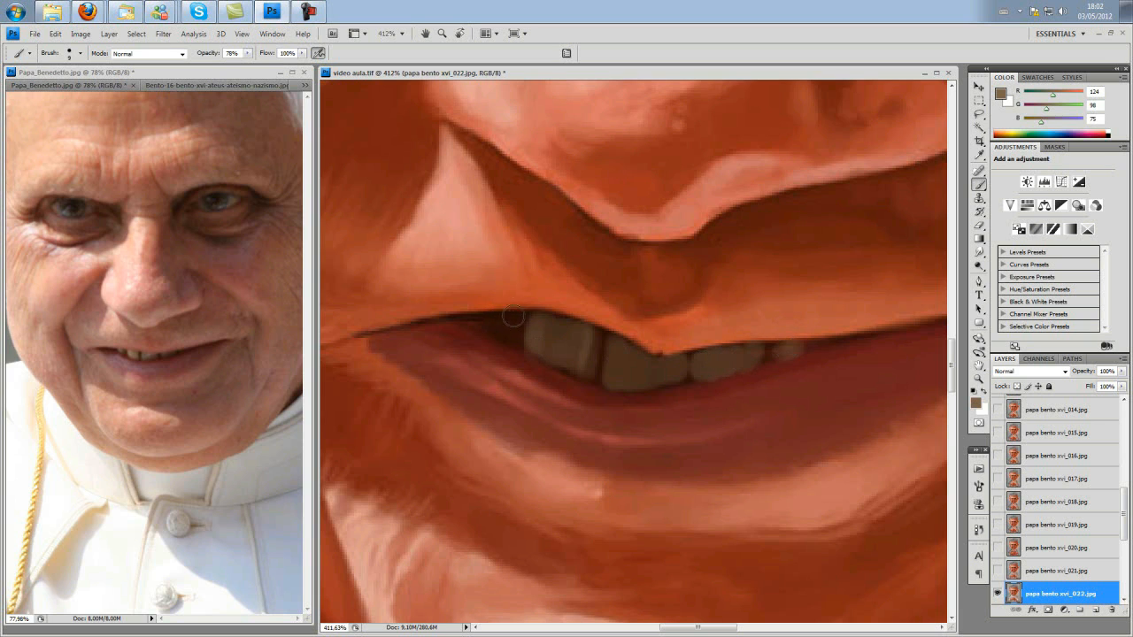
mouse_move(532, 326)
mouse_down()
mouse_move(561, 341)
mouse_move(533, 314)
mouse_move(521, 330)
mouse_move(493, 317)
mouse_move(506, 338)
mouse_move(548, 325)
mouse_move(560, 359)
mouse_move(510, 325)
mouse_move(480, 321)
mouse_move(510, 329)
mouse_up()
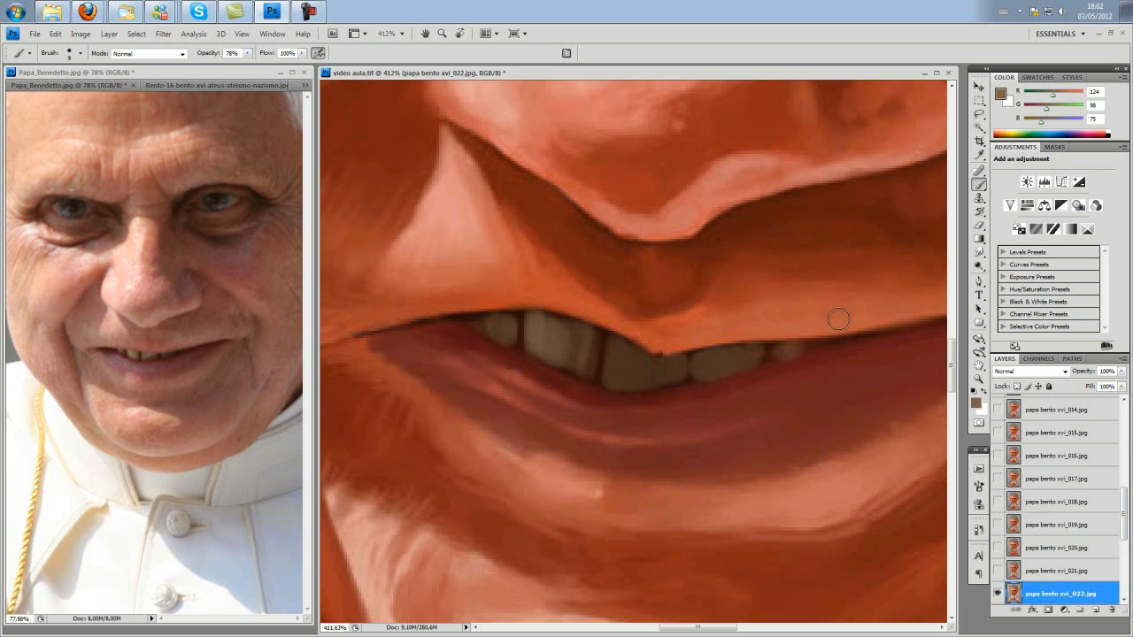
Check the teeth against the whole portrait, reduce the brush size, and refine the shading of the individual teeth
scroll(678, 404, down, 6)
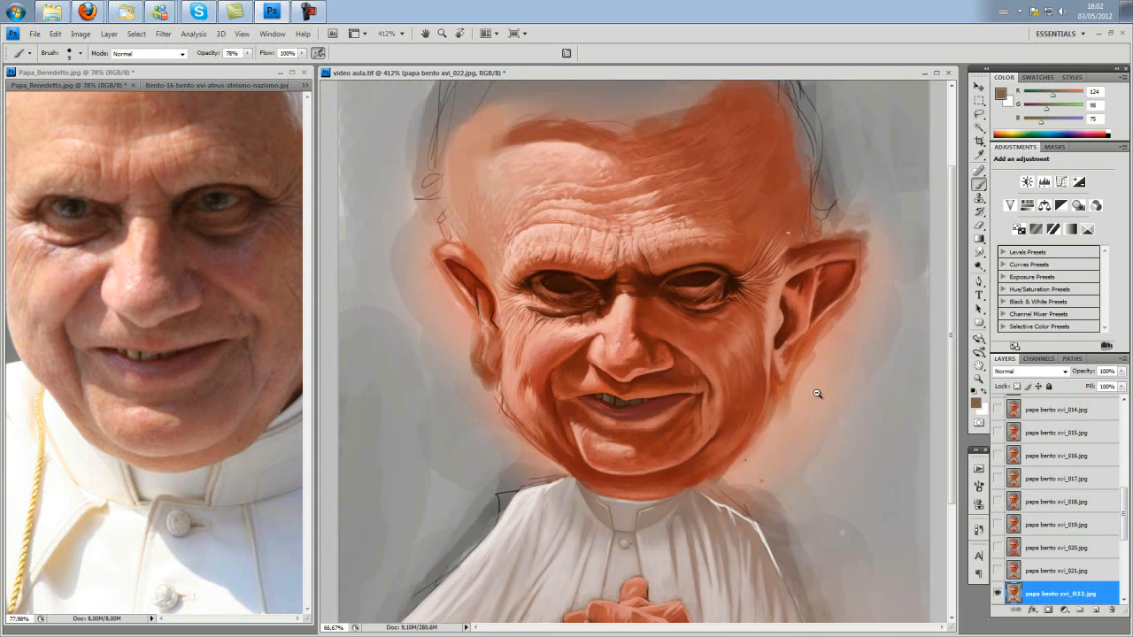
alt+click(816, 393)
ctrl+click(823, 447)
ctrl+click(571, 455)
ctrl+click(479, 329)
ctrl+click(152, 180)
key([)
key([)
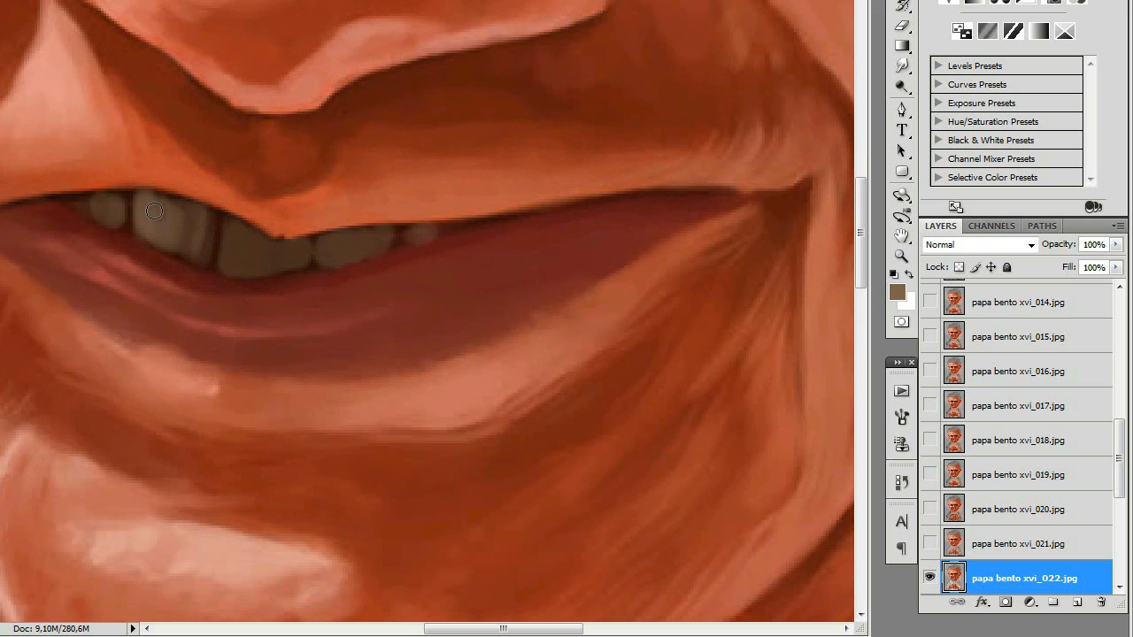
mouse_move(189, 218)
mouse_down()
mouse_move(164, 230)
mouse_move(179, 256)
mouse_move(237, 230)
mouse_move(228, 260)
mouse_move(242, 241)
mouse_move(259, 269)
mouse_up()
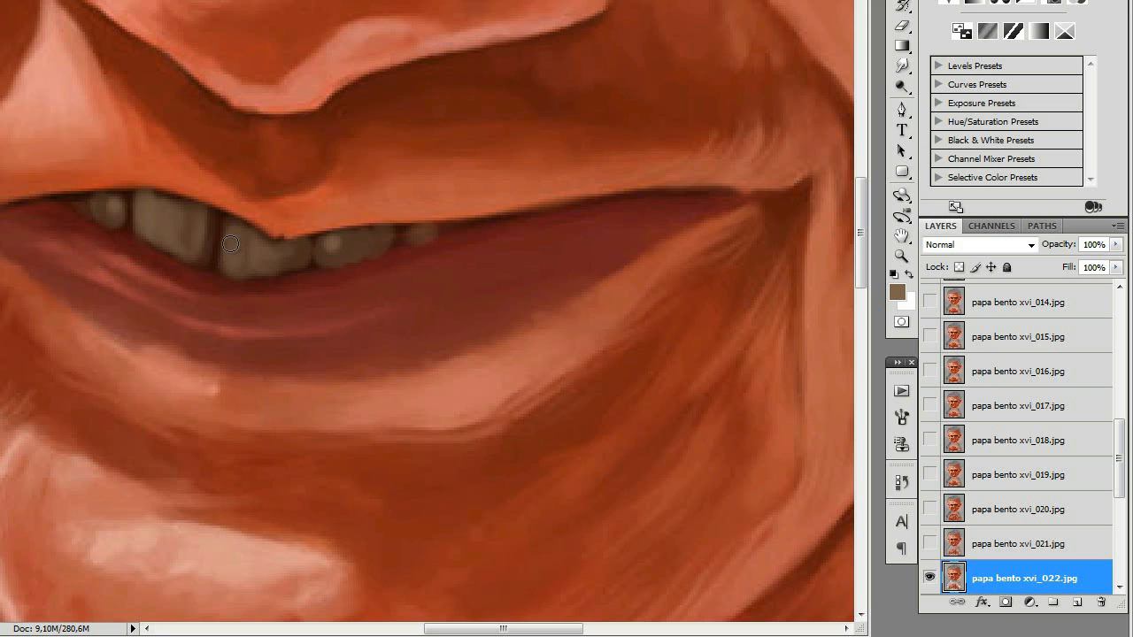
Sample tones from the teeth, choose a slightly lighter brown, and brighten the faces of the front teeth
alt+click(331, 237)
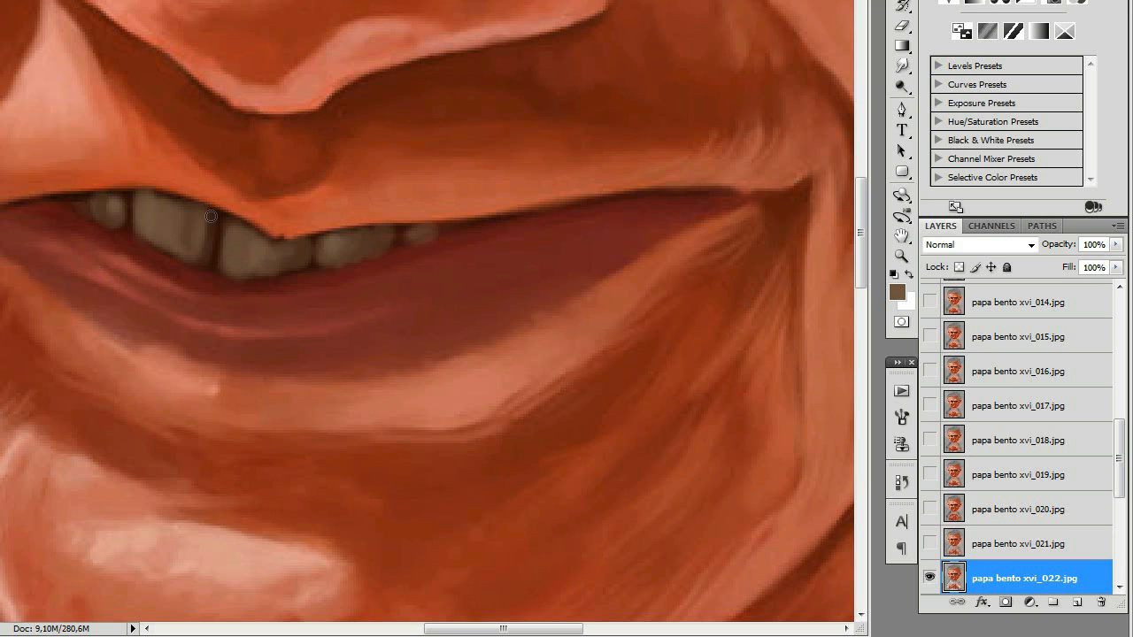
alt+click(157, 203)
click(896, 290)
click(740, 384)
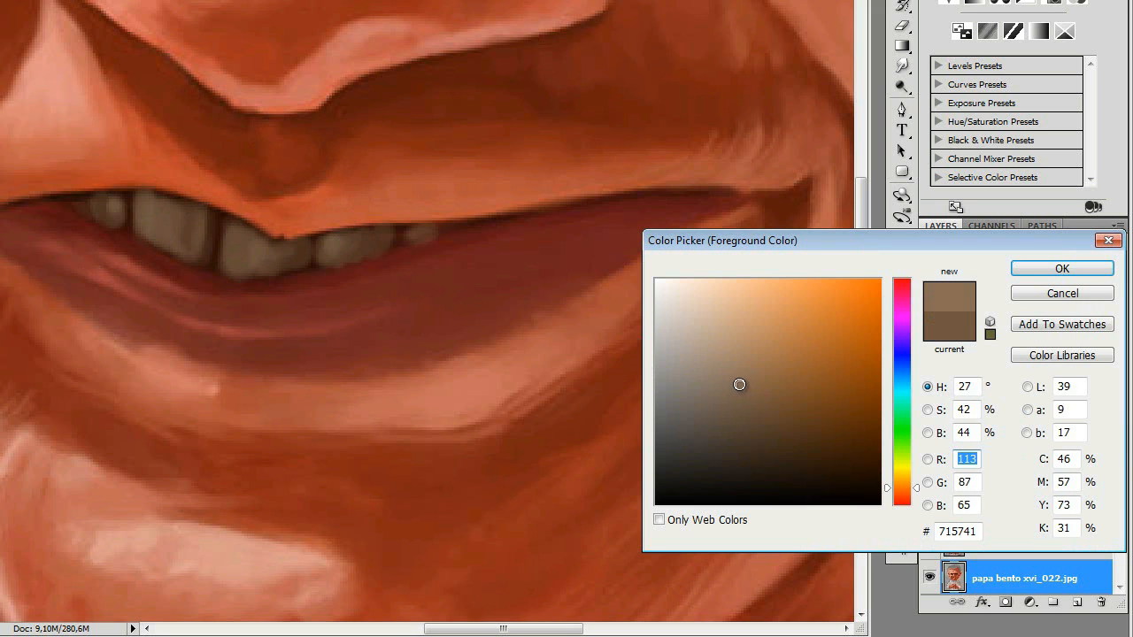
click(741, 376)
click(1060, 268)
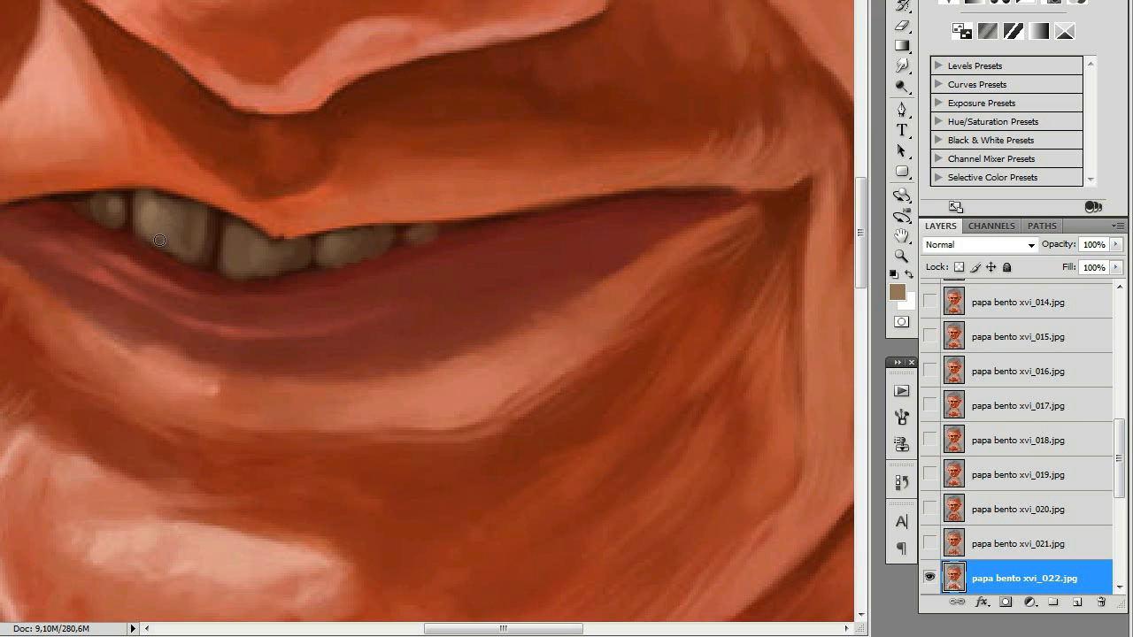
mouse_move(147, 206)
mouse_down()
mouse_move(153, 236)
mouse_move(173, 210)
mouse_move(180, 237)
mouse_up()
drag(187, 209, 189, 234)
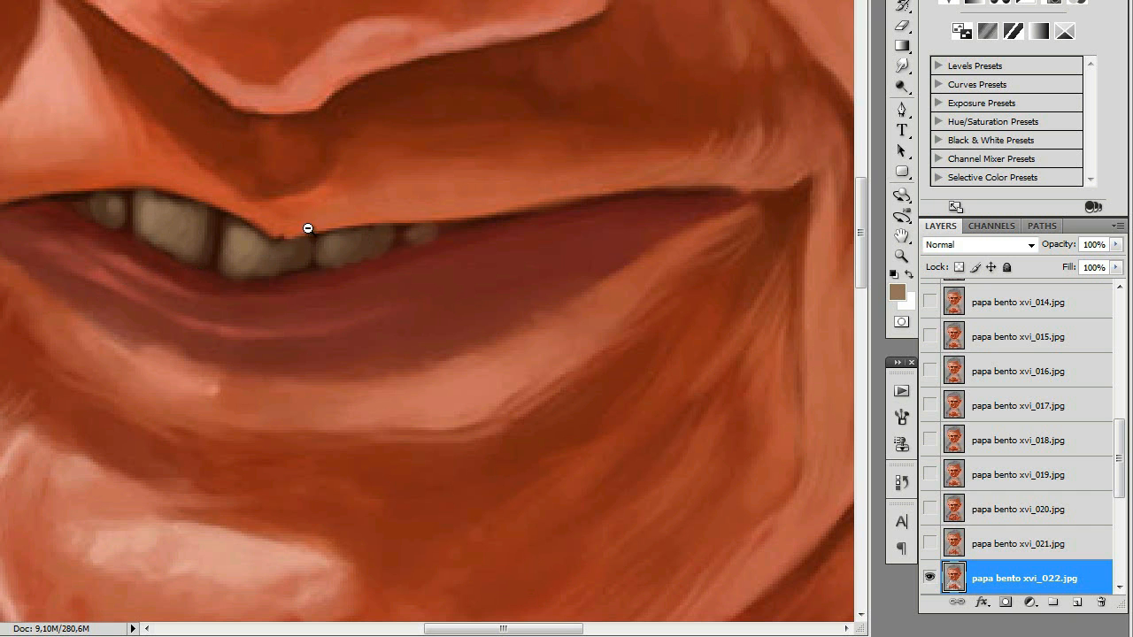
Set the foreground color to light beige dccbbc and paint bright shine highlights on the two front teeth
scroll(309, 234, down, 5)
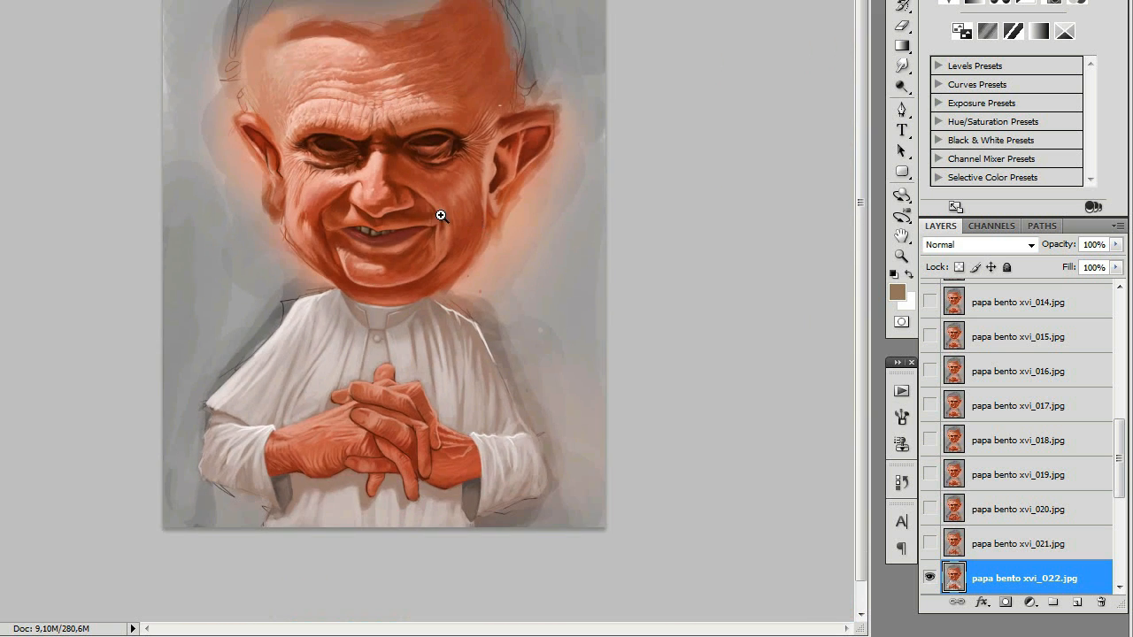
drag(220, 134, 540, 332)
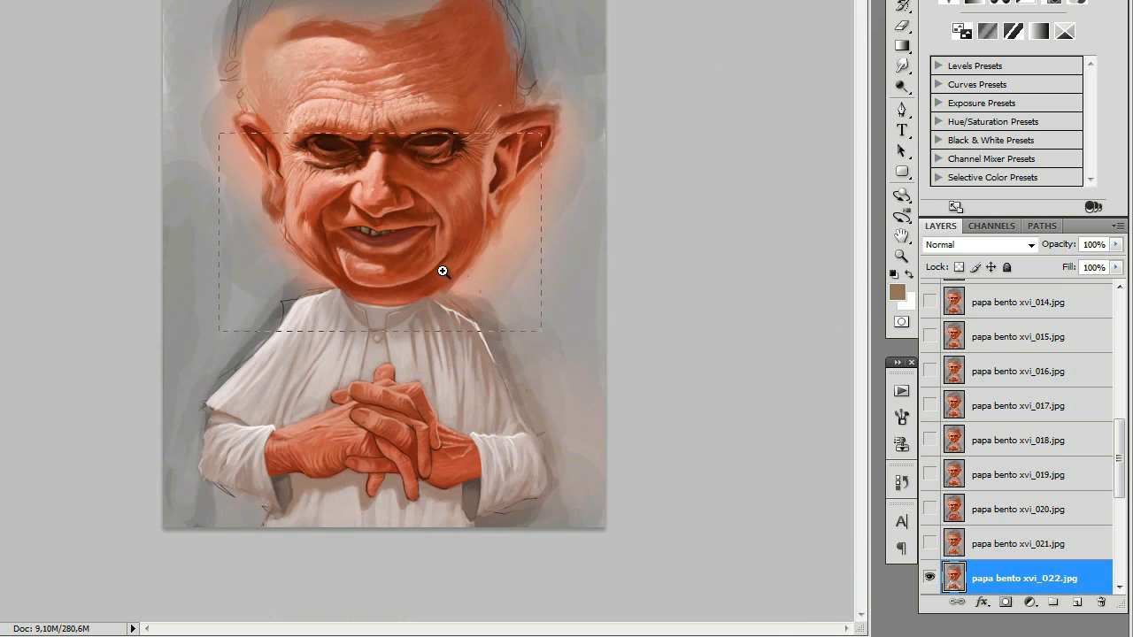
scroll(374, 236, up, 8)
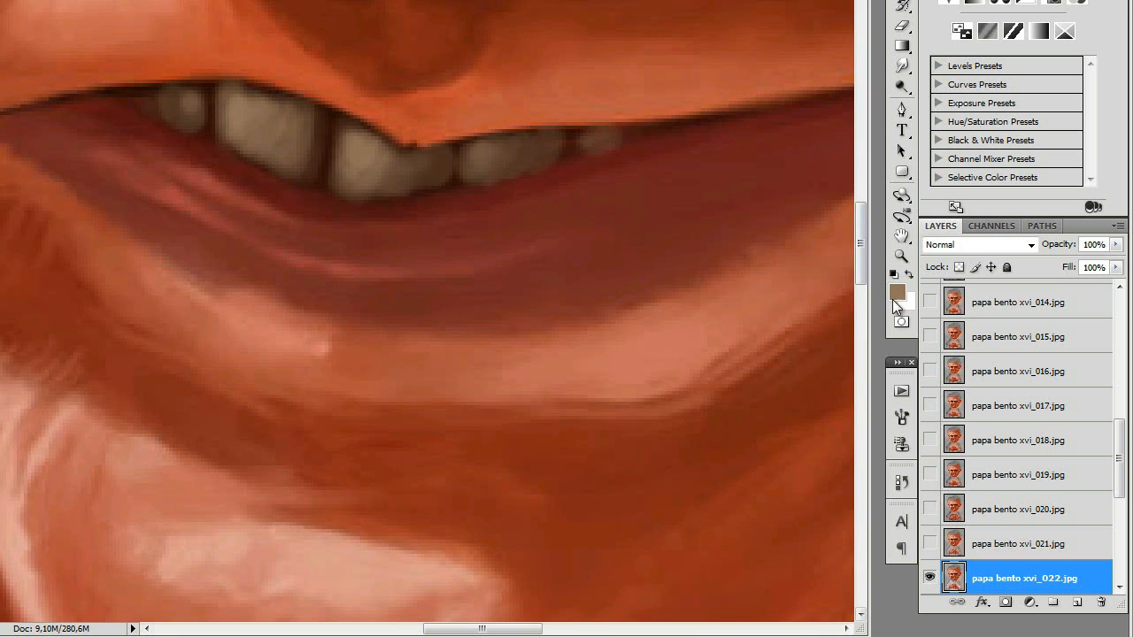
click(897, 292)
click(706, 330)
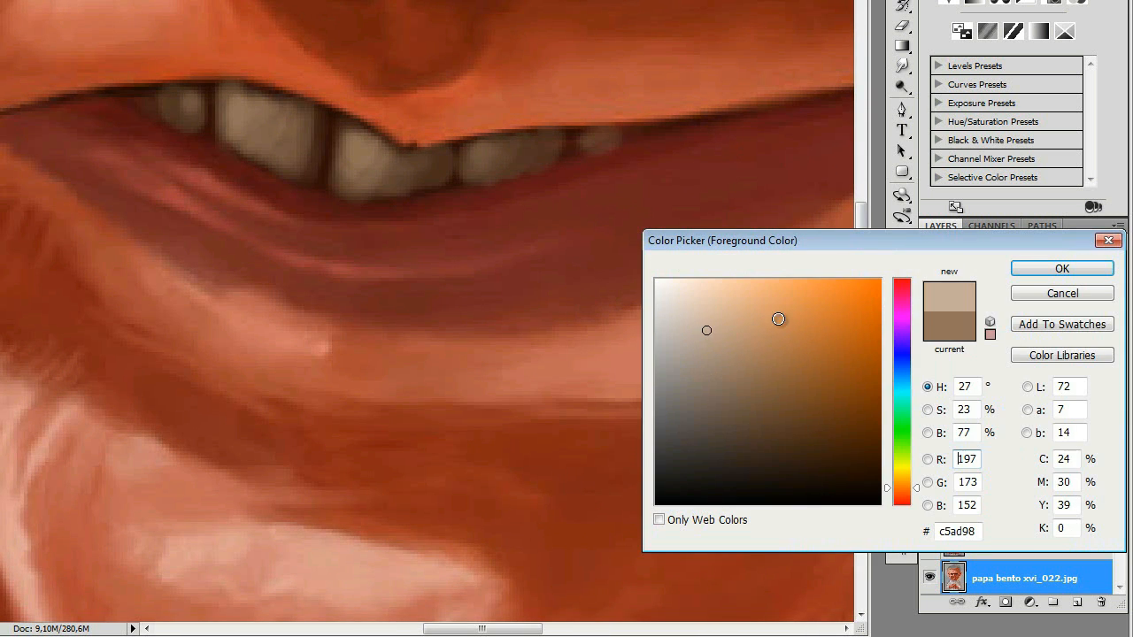
click(688, 309)
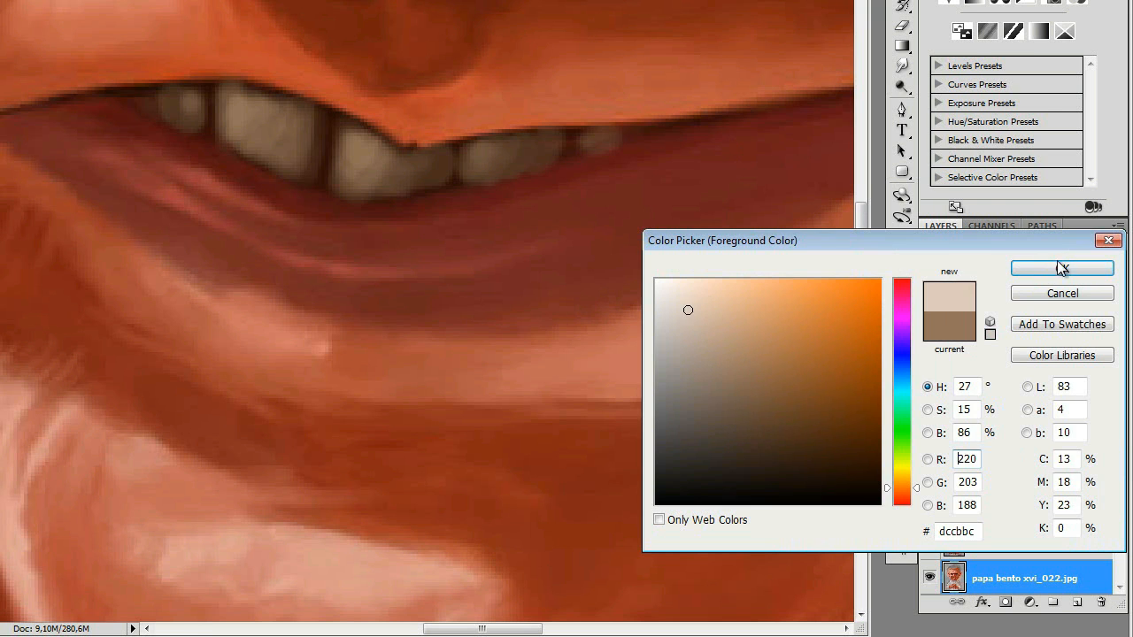
click(1060, 268)
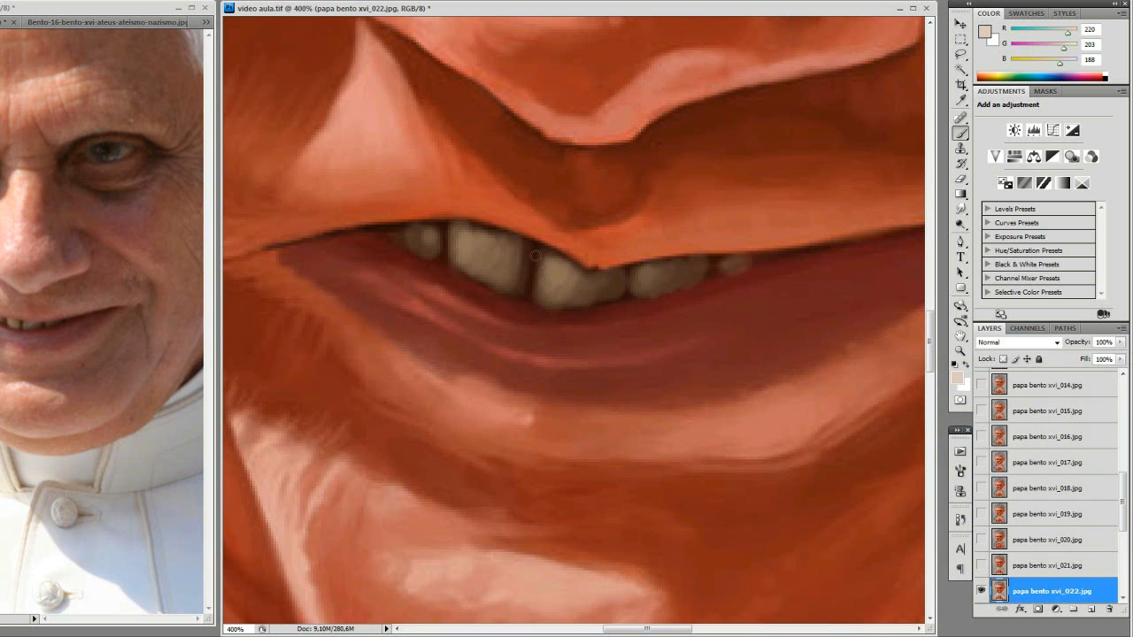
key(alt+[)
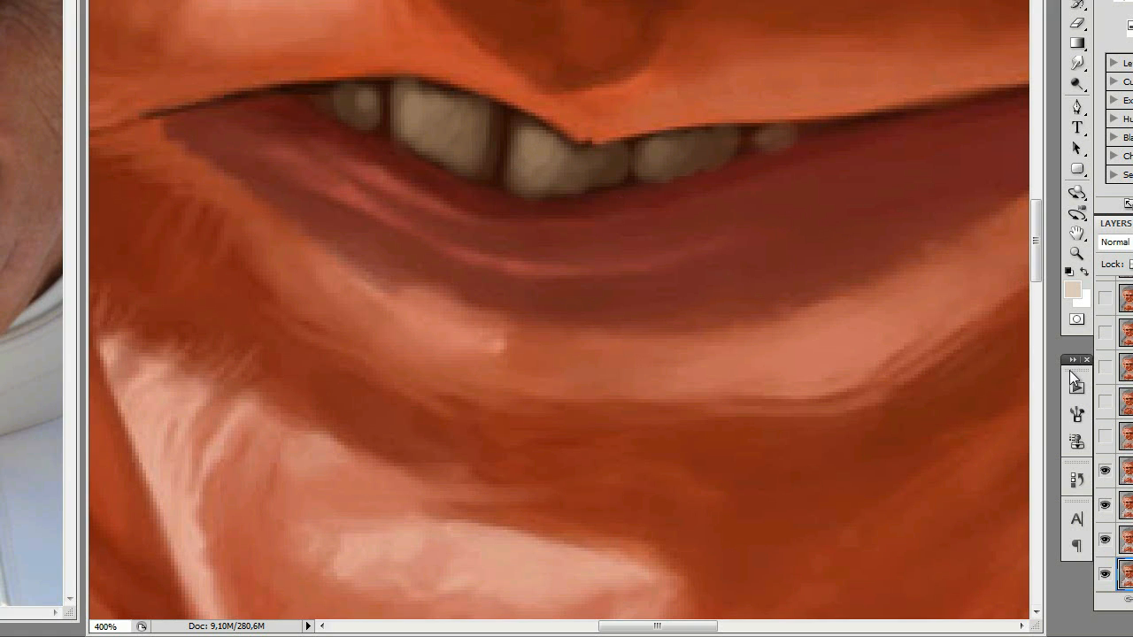
click(1105, 471)
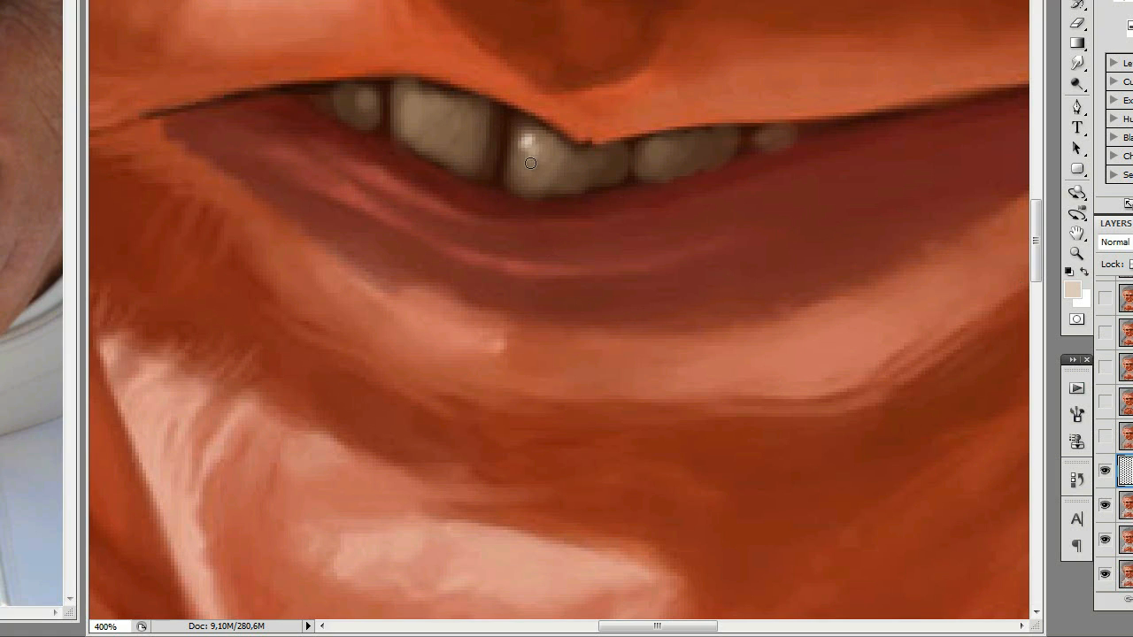
drag(537, 143, 533, 165)
mouse_move(414, 121)
mouse_down()
mouse_move(434, 119)
mouse_move(412, 111)
mouse_move(433, 124)
mouse_move(407, 115)
mouse_move(432, 107)
mouse_move(402, 99)
mouse_up()
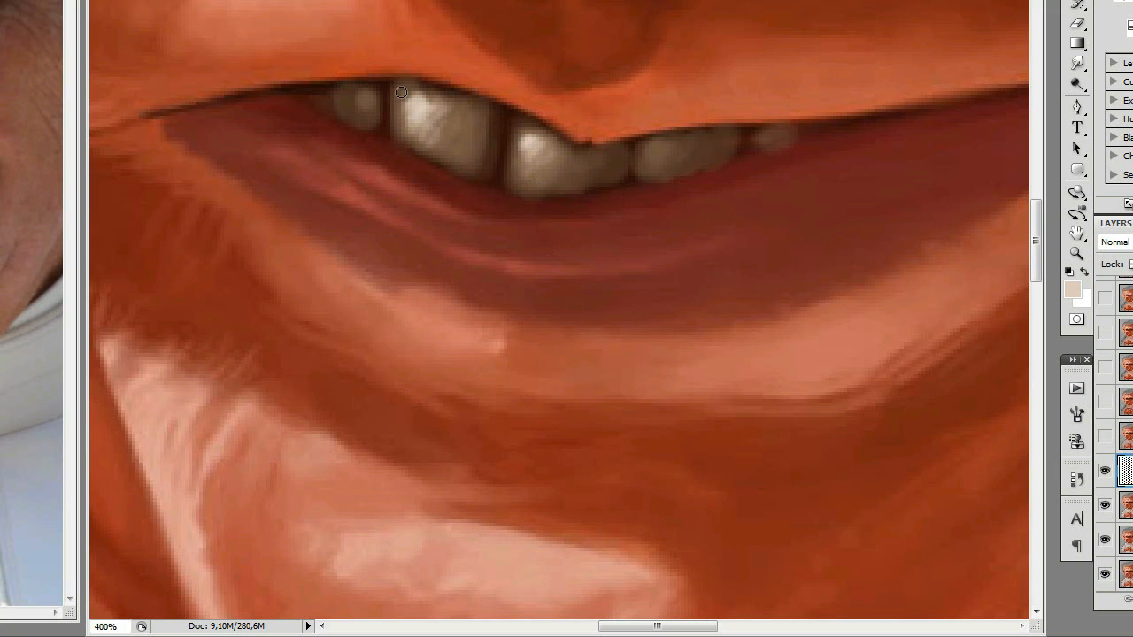
Review the painted teeth at several zoom levels and hide the papa bento xvi_022.jpg layer
alt+click(440, 296)
alt+click(452, 307)
alt+click(455, 311)
alt+click(455, 312)
alt+click(455, 313)
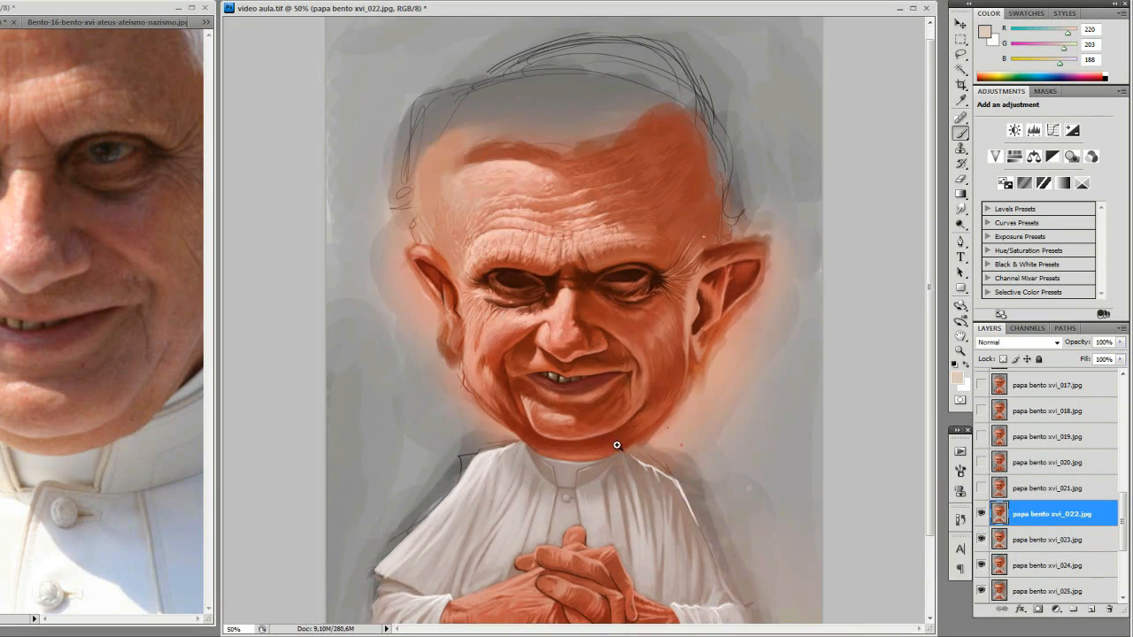
ctrl+click(557, 332)
ctrl+click(592, 274)
alt+click(693, 429)
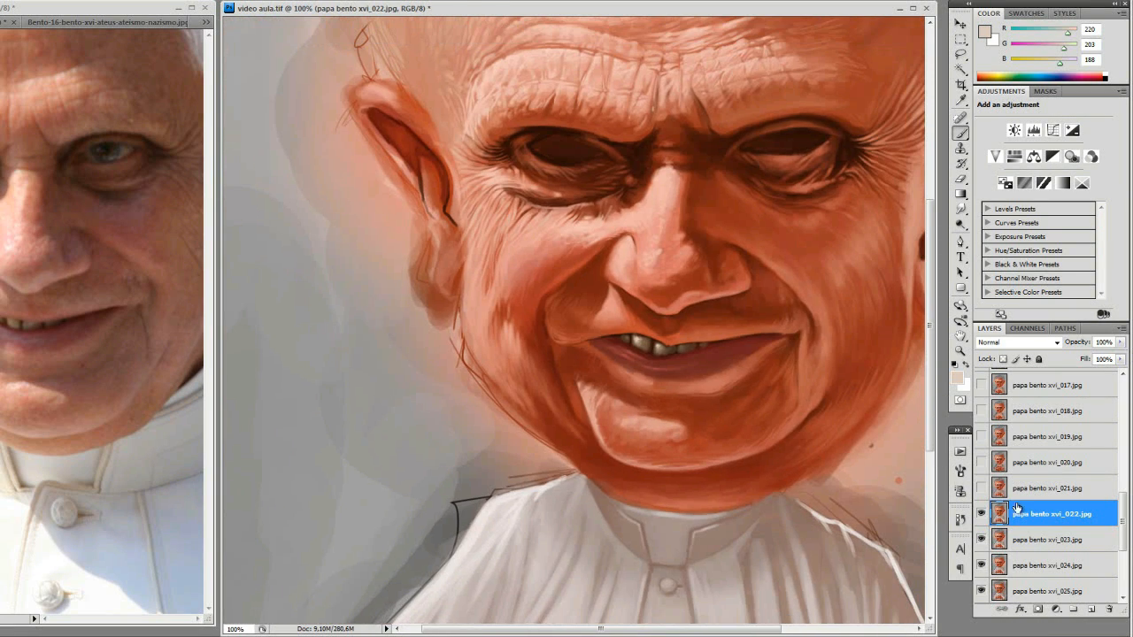
click(981, 514)
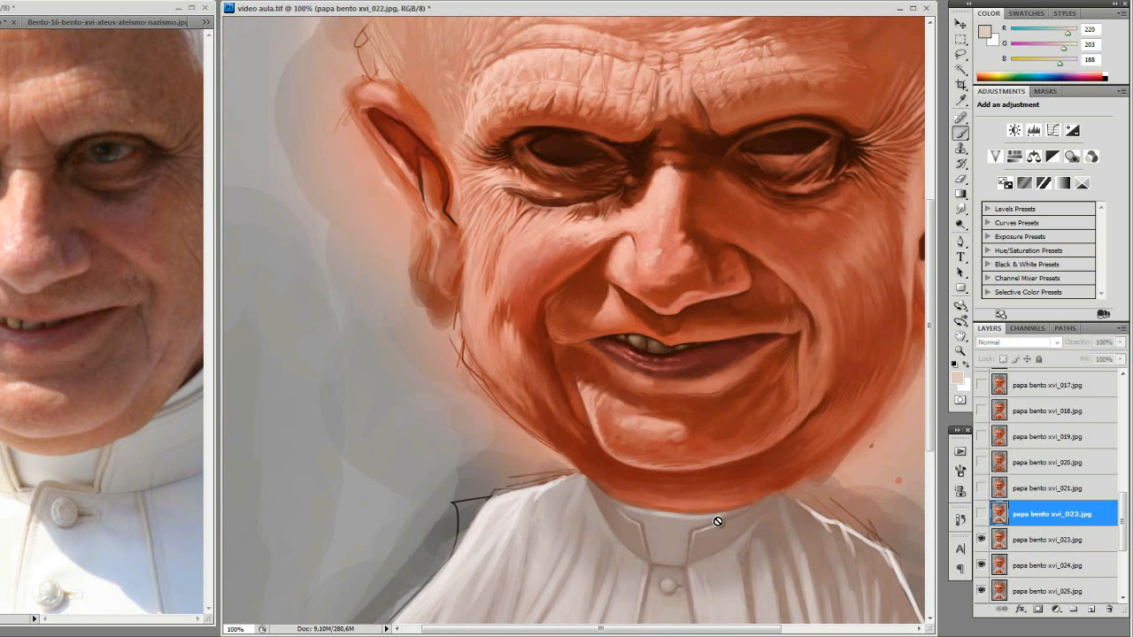
Make papa bento xvi_023.jpg the active layer and examine the forehead wrinkles and grey eye shapes up close
alt+click(749, 403)
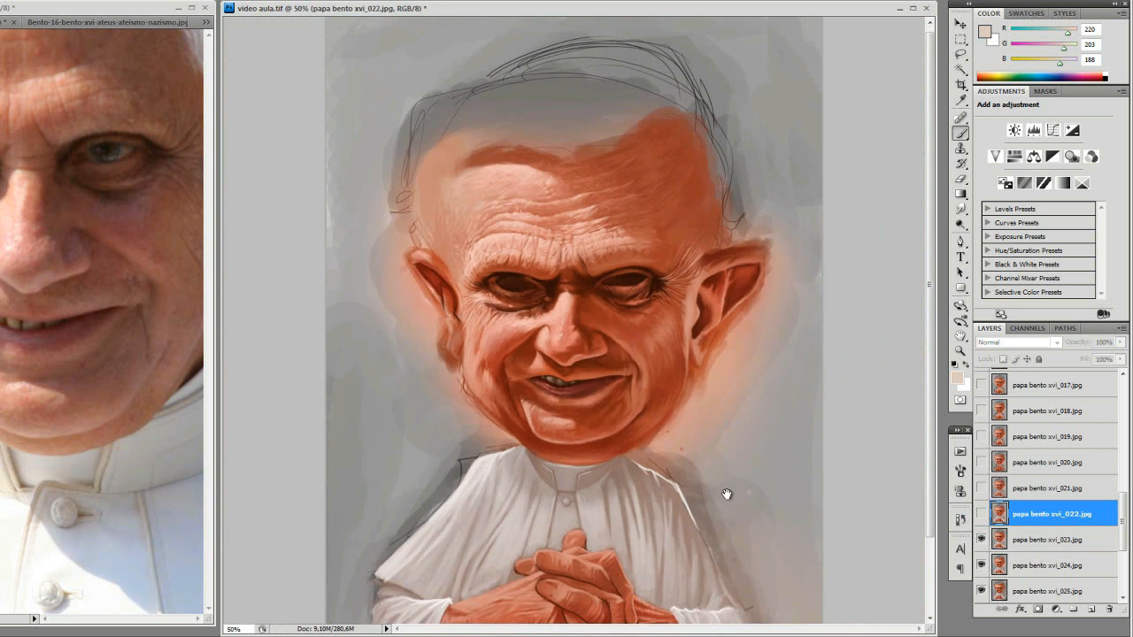
key(ctrl+minus)
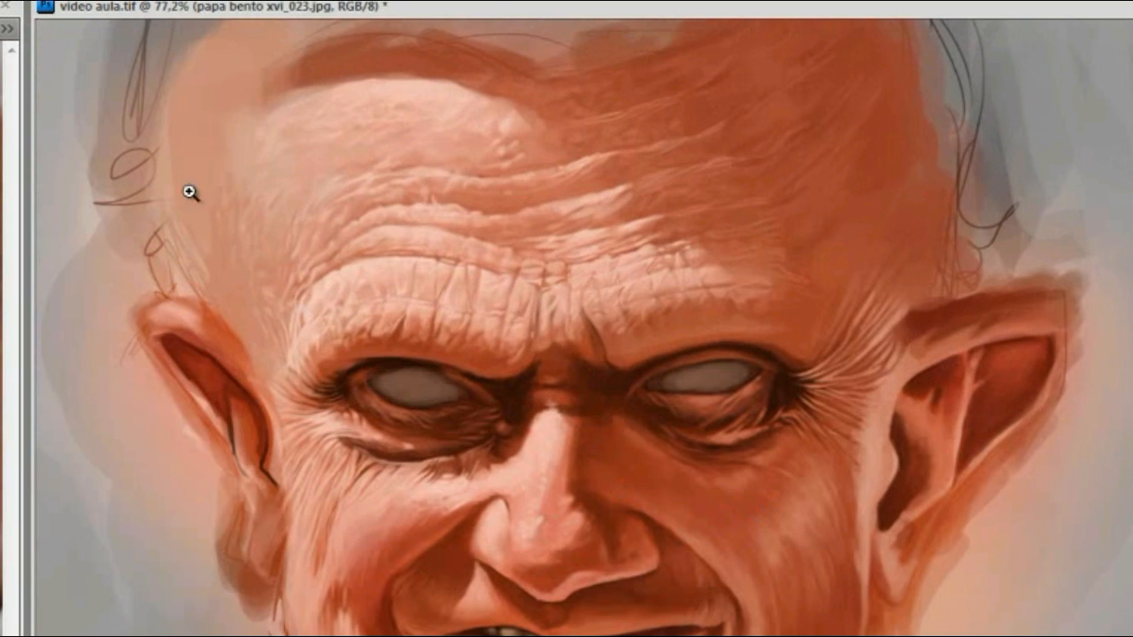
drag(215, 219, 970, 631)
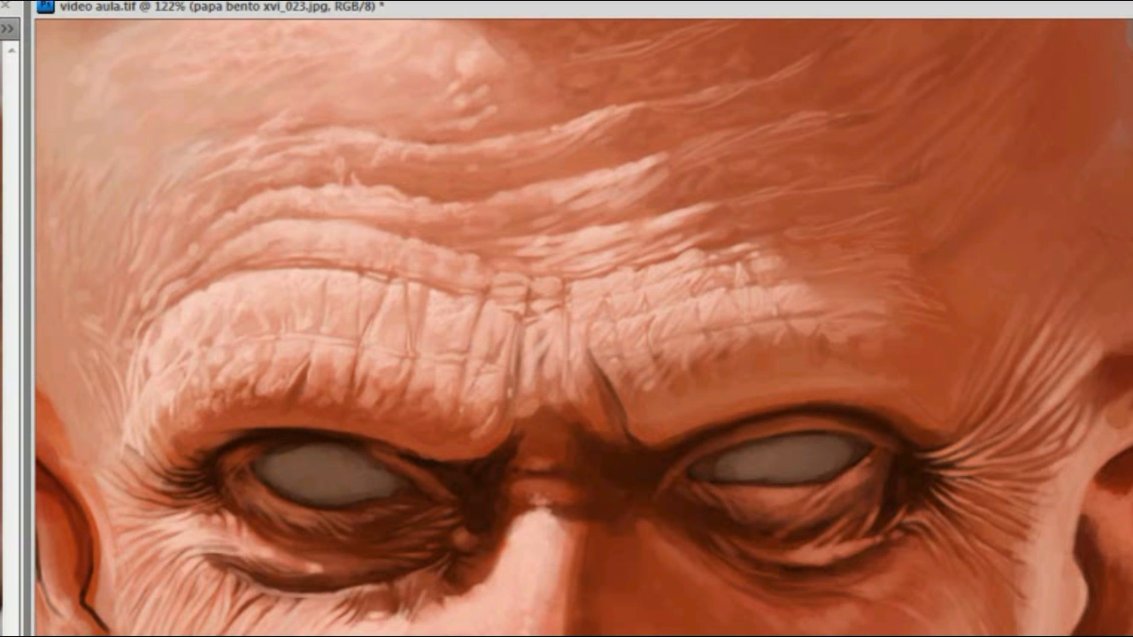
Undo the last changes, choose a lighter greyish-brown foreground color, and brighten the centers of both blank eye shapes on papa bento xvi_024.jpg
key(ctrl+z)
key(ctrl+z)
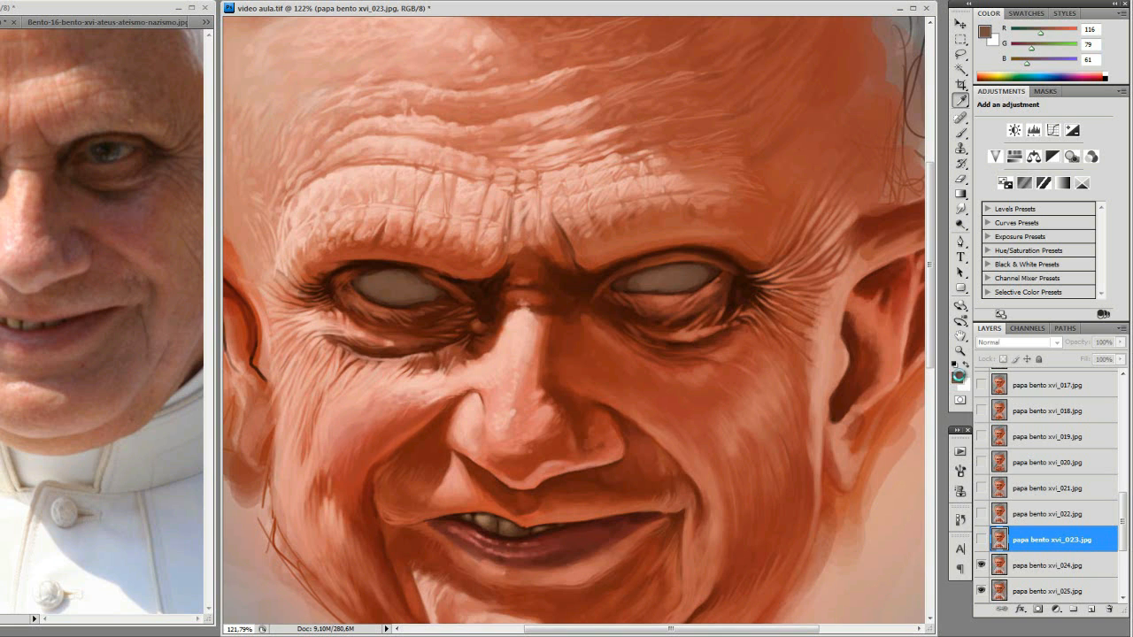
click(956, 376)
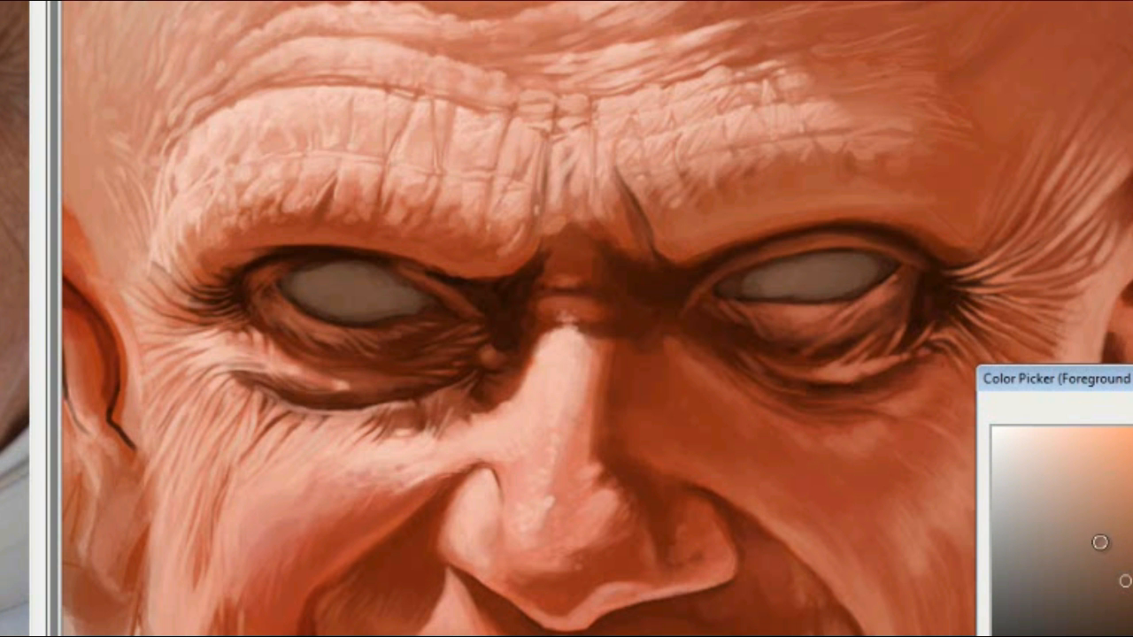
click(1089, 529)
key(Return)
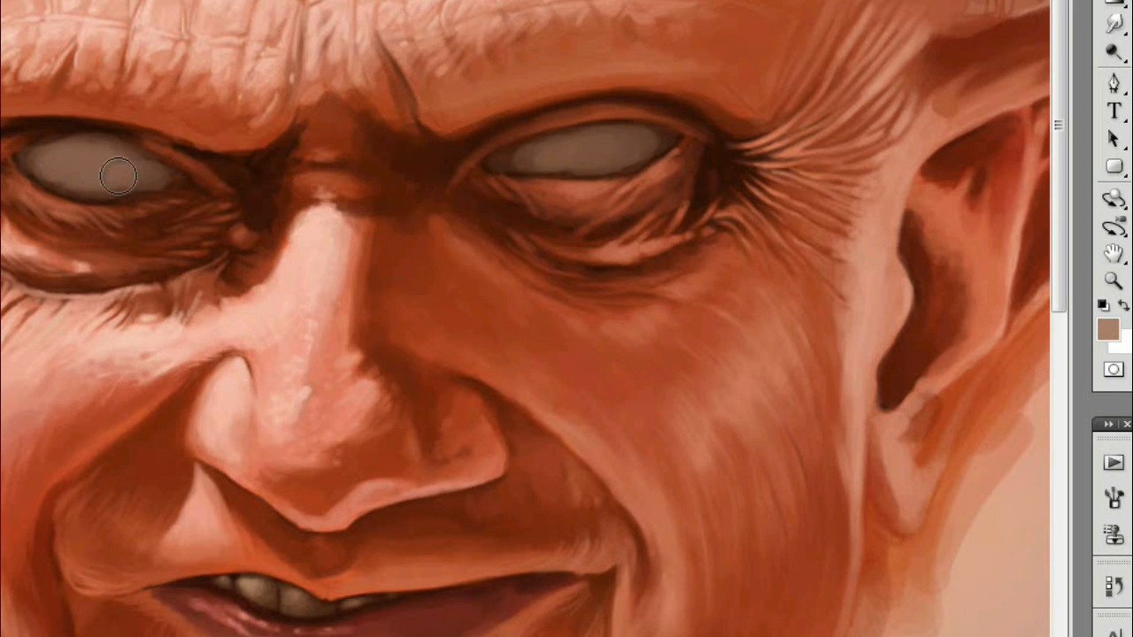
mouse_move(83, 168)
mouse_down()
mouse_move(125, 164)
mouse_move(75, 162)
mouse_move(134, 168)
mouse_move(94, 159)
mouse_up()
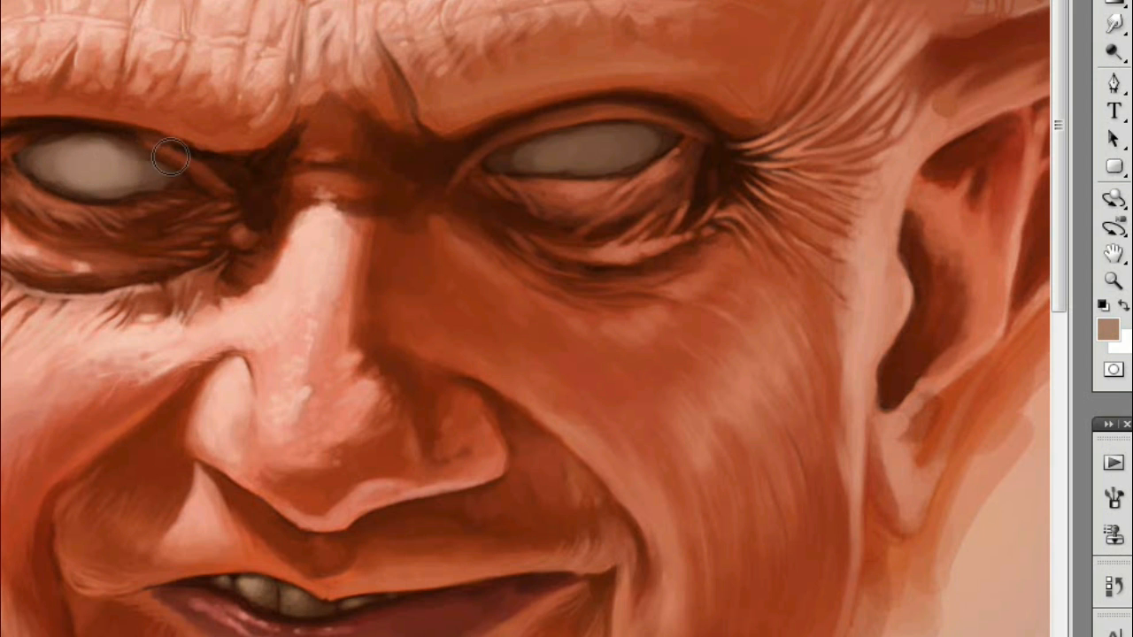
mouse_move(604, 142)
mouse_down()
mouse_move(611, 148)
mouse_move(566, 159)
mouse_move(622, 144)
mouse_move(557, 157)
mouse_up()
Review the brightened eye whites and the whole figure, face and hands, at several zoom levels
alt+click(609, 260)
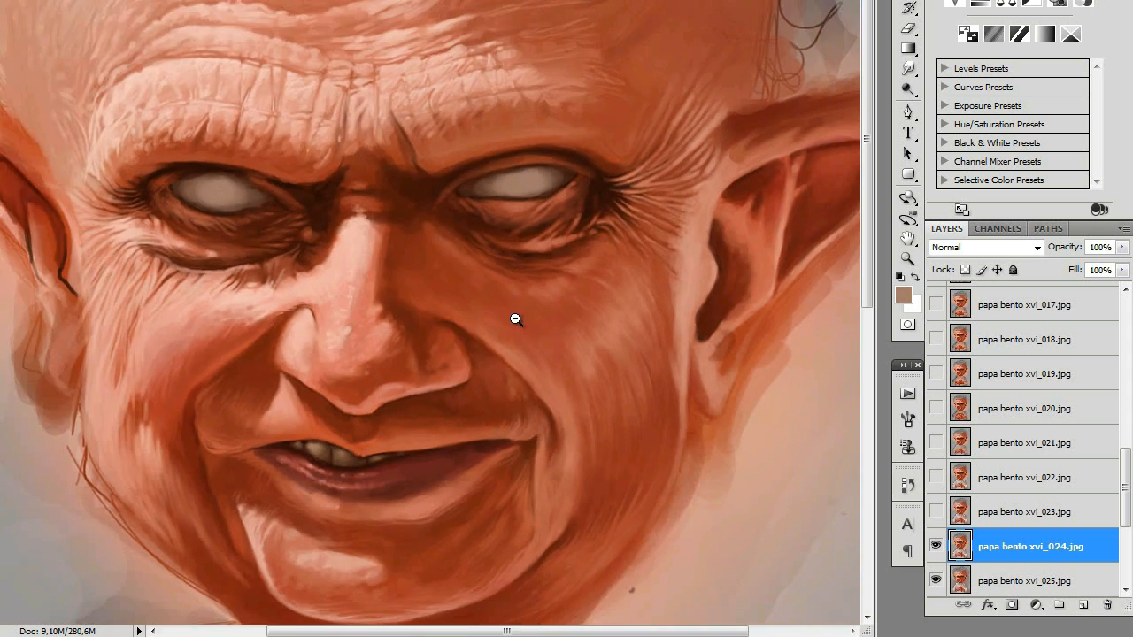
alt+click(572, 362)
alt+click(573, 362)
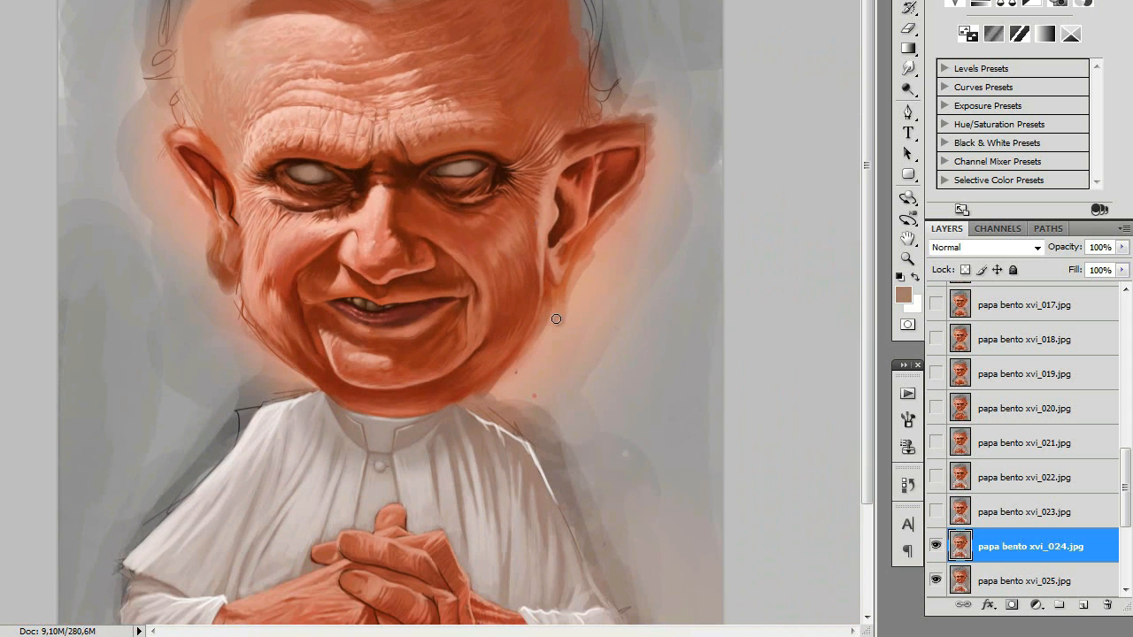
alt+click(516, 336)
alt+click(554, 324)
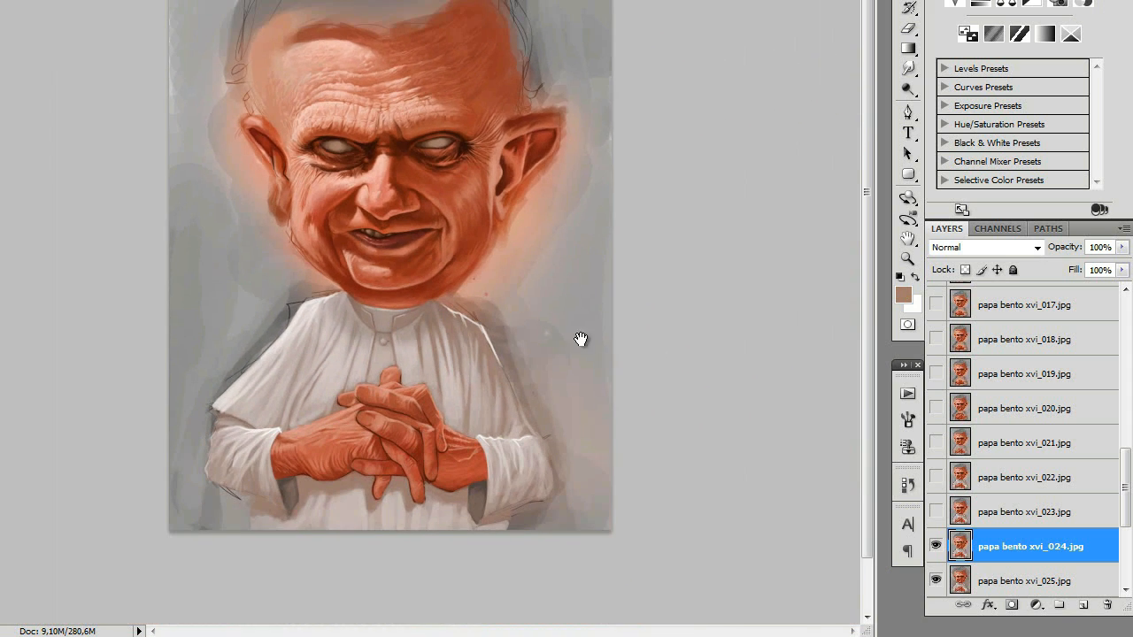
click(540, 311)
click(518, 295)
click(518, 295)
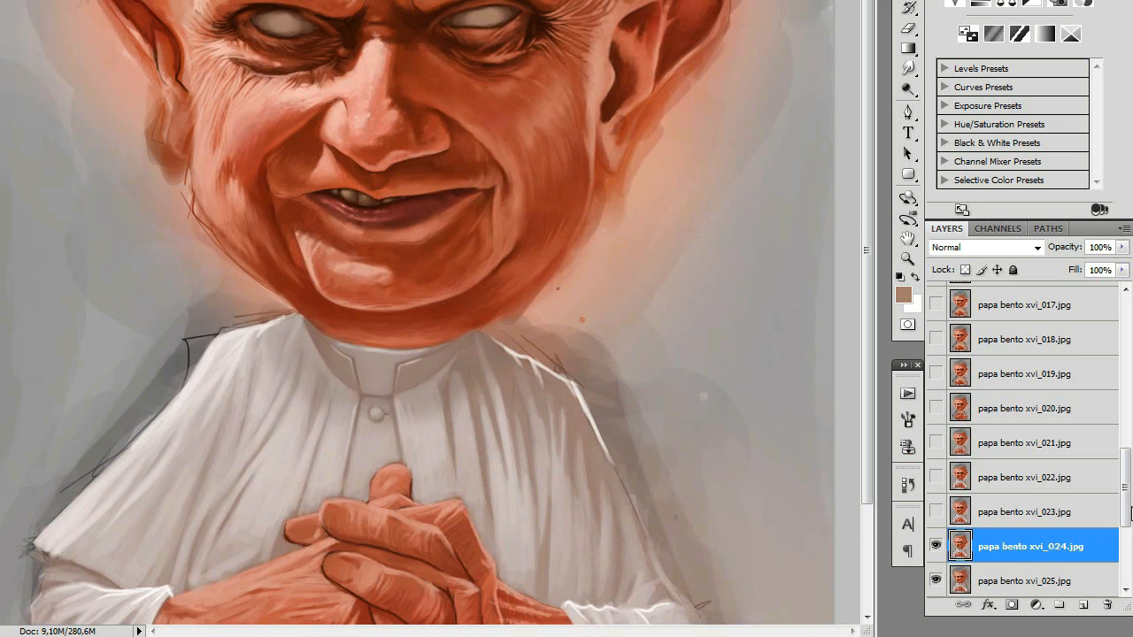
drag(1127, 486, 1126, 538)
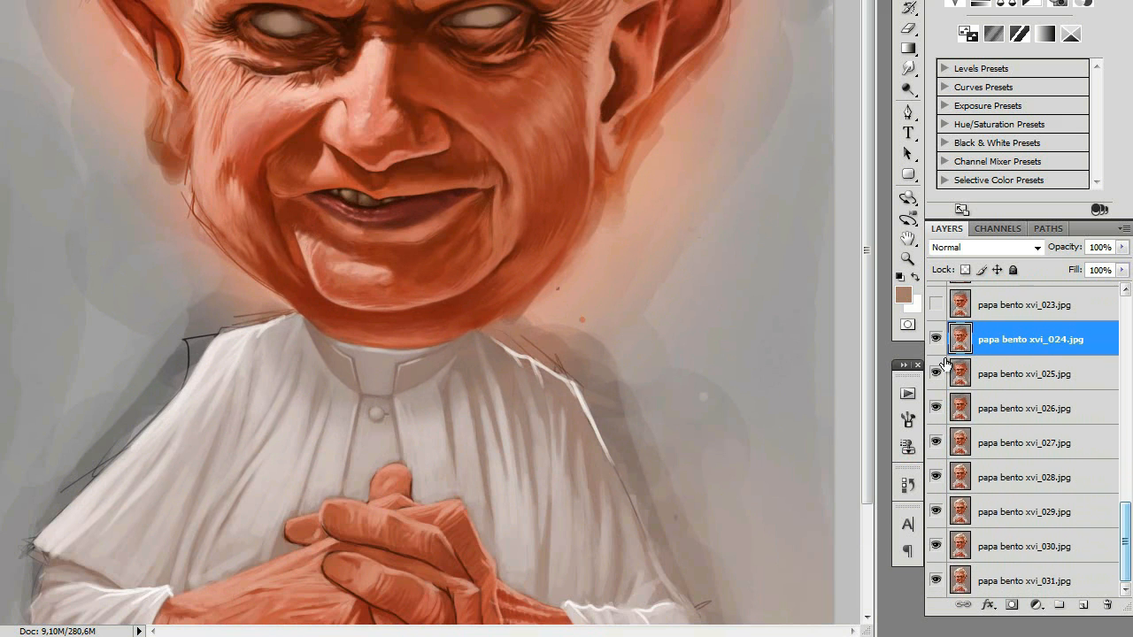
alt+click(547, 321)
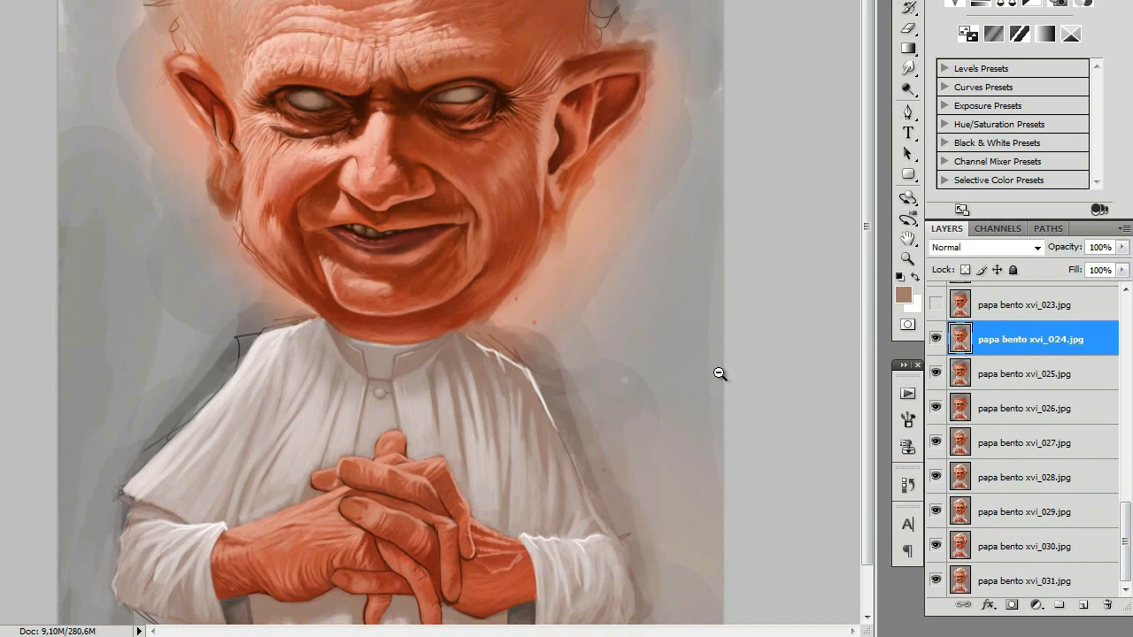
alt+click(458, 377)
click(458, 374)
click(506, 378)
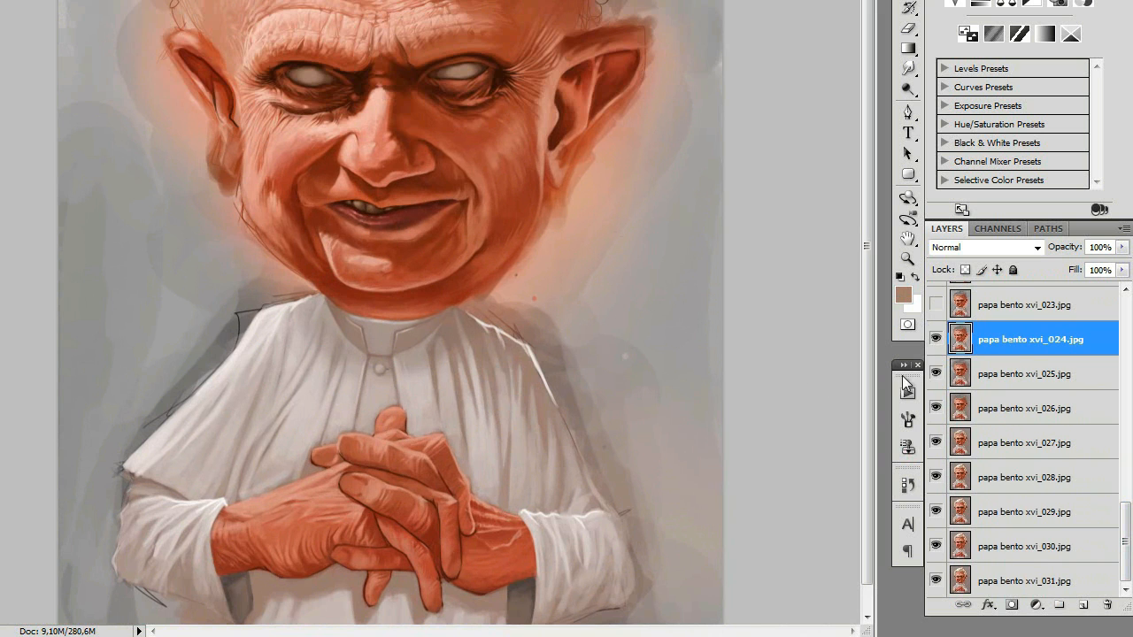
Hide papa bento xvi_024.jpg to examine the finished eyes on papa bento xvi_025.jpg up close, and show the layer again
click(934, 341)
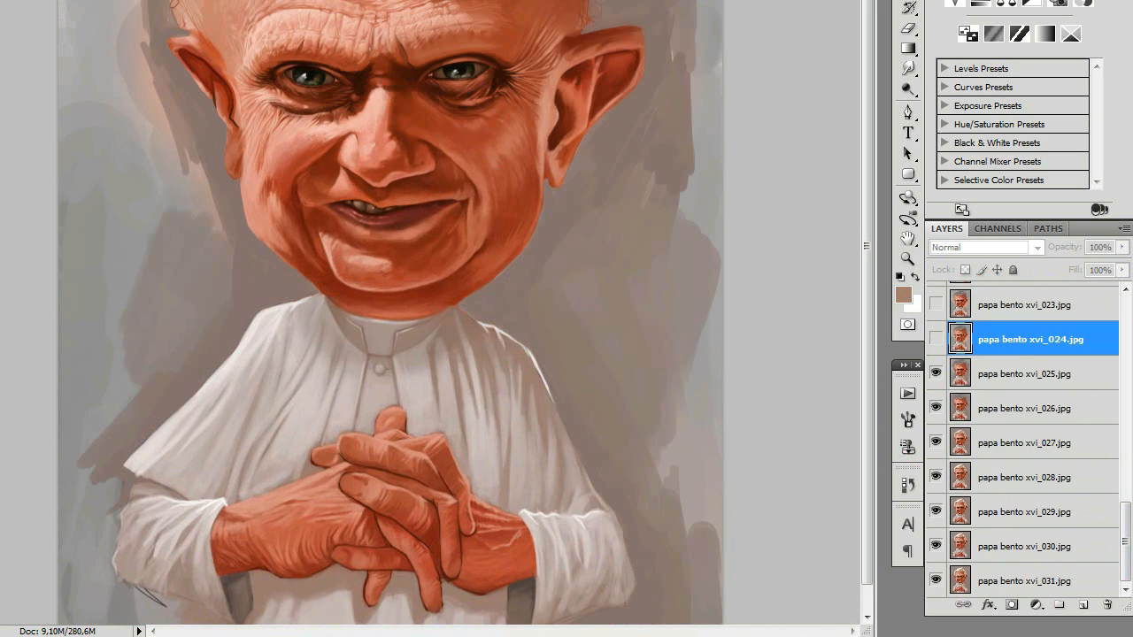
drag(663, 197, 664, 199)
click(354, 167)
click(607, 291)
alt+click(391, 318)
alt+click(391, 318)
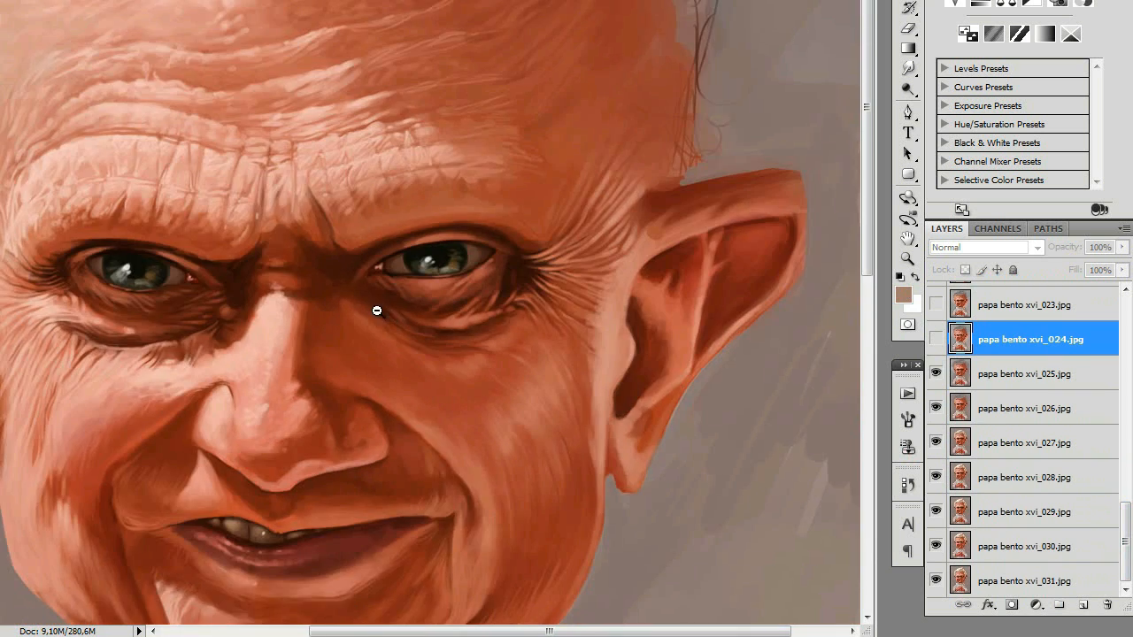
alt+click(390, 316)
drag(377, 151, 359, 132)
drag(159, 66, 692, 360)
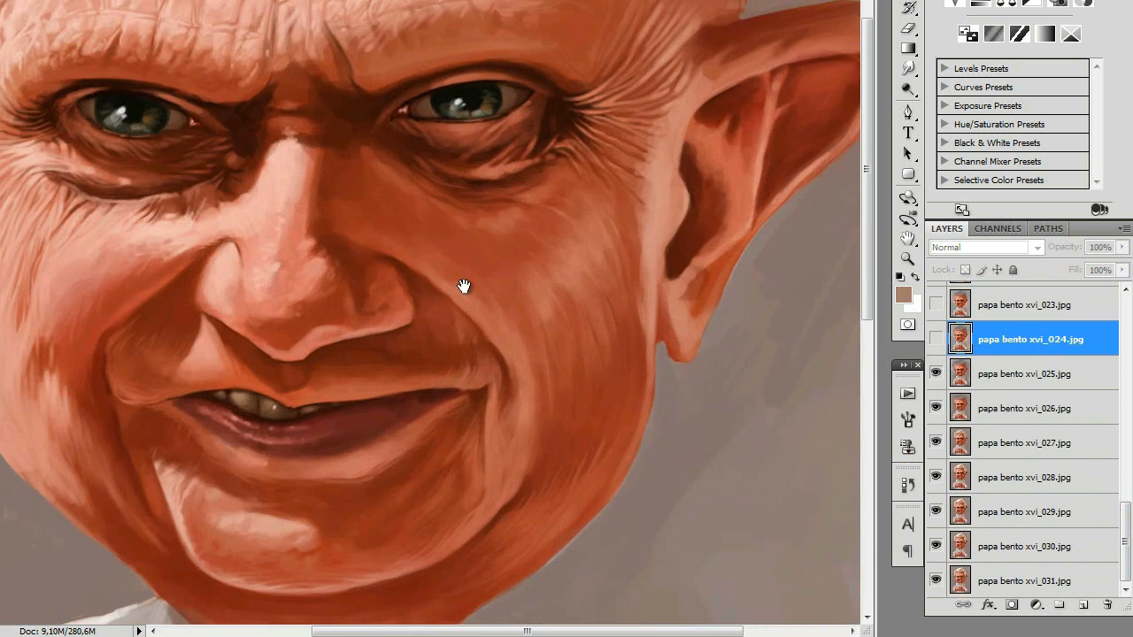
drag(432, 290, 487, 285)
click(936, 340)
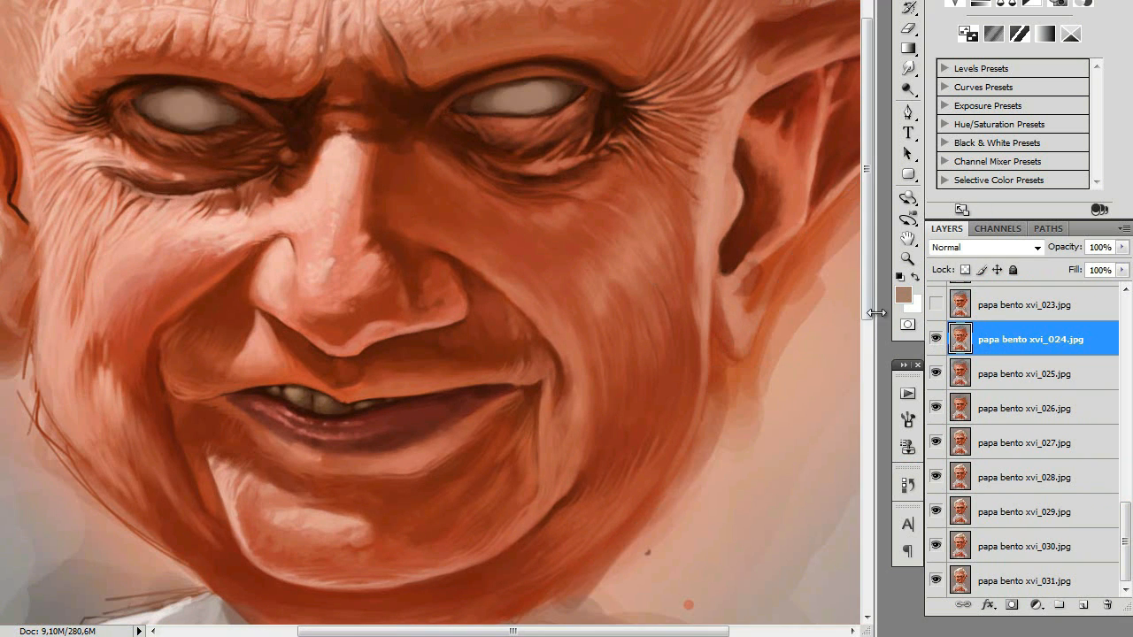
Set the foreground color to black 000000 and paint a solid round iris in the face's right-hand eye
click(903, 295)
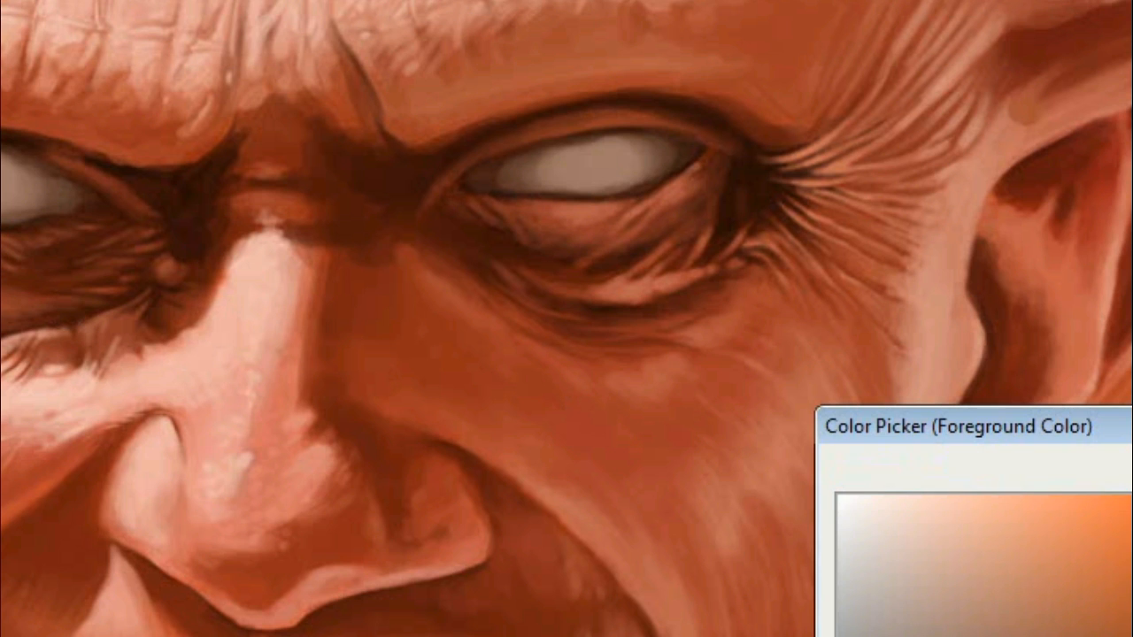
key(Return)
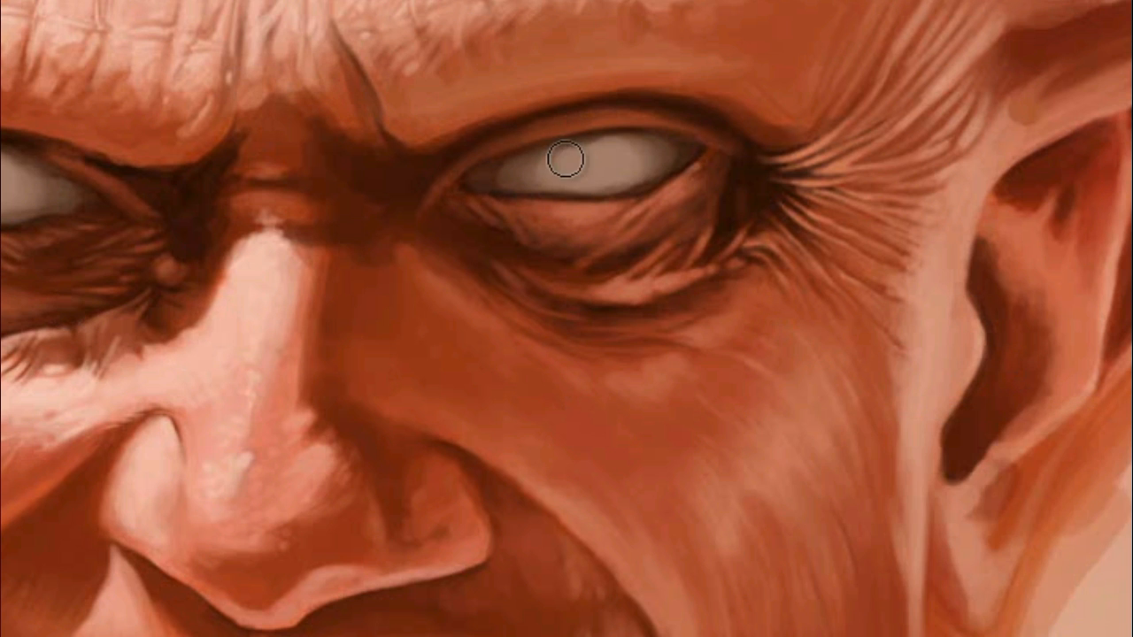
mouse_move(542, 156)
mouse_down()
mouse_move(564, 172)
mouse_move(622, 138)
mouse_move(618, 186)
mouse_move(550, 152)
mouse_move(553, 179)
mouse_move(575, 179)
mouse_move(550, 186)
mouse_move(610, 141)
mouse_move(551, 158)
mouse_move(603, 161)
mouse_move(552, 158)
mouse_move(534, 174)
mouse_move(568, 172)
mouse_move(547, 164)
mouse_move(590, 146)
mouse_move(558, 160)
mouse_move(597, 177)
mouse_move(613, 146)
mouse_move(610, 176)
mouse_move(585, 166)
mouse_move(597, 147)
mouse_move(556, 152)
mouse_move(620, 145)
mouse_move(606, 169)
mouse_move(580, 158)
mouse_up()
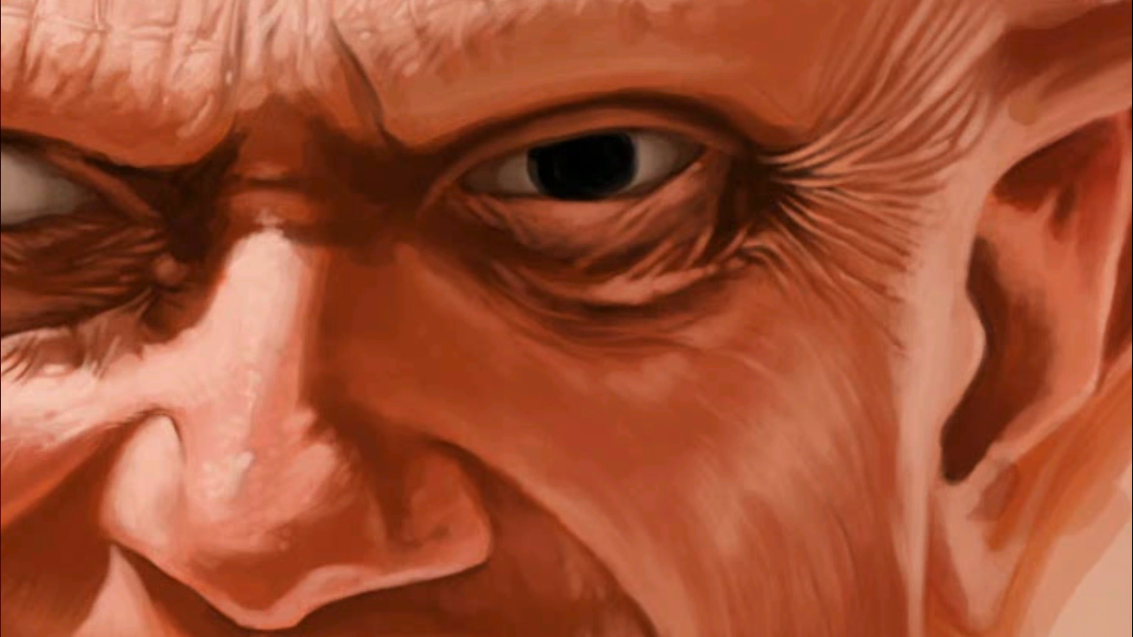
Set the foreground color to dark green 556345 and paint soft green patches on both sides of the black iris
click(766, 121)
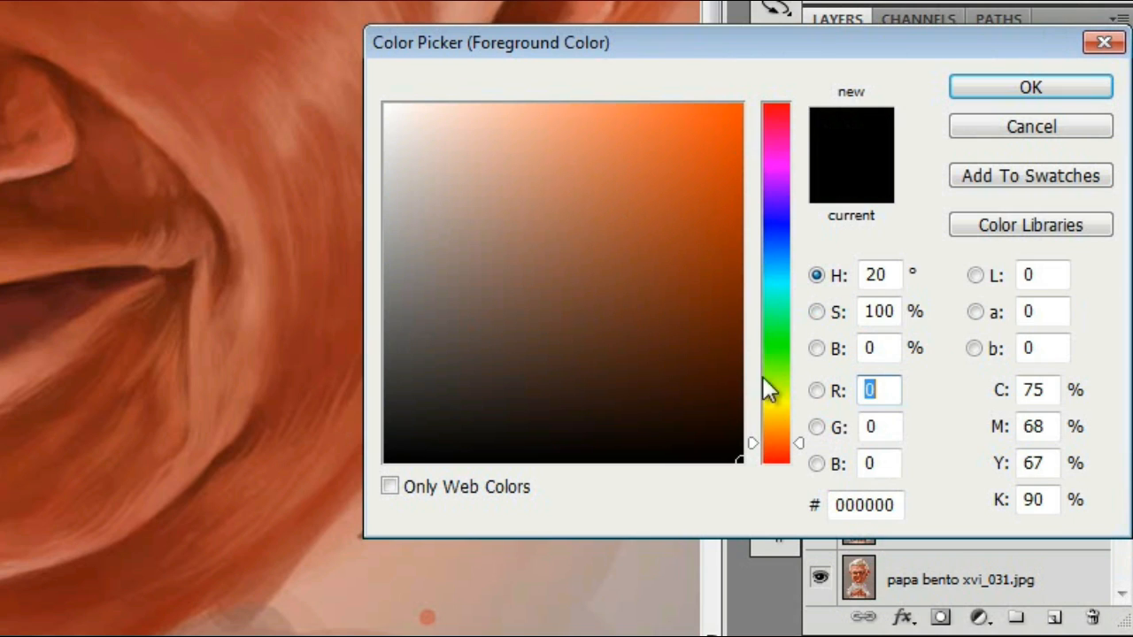
drag(782, 427, 792, 378)
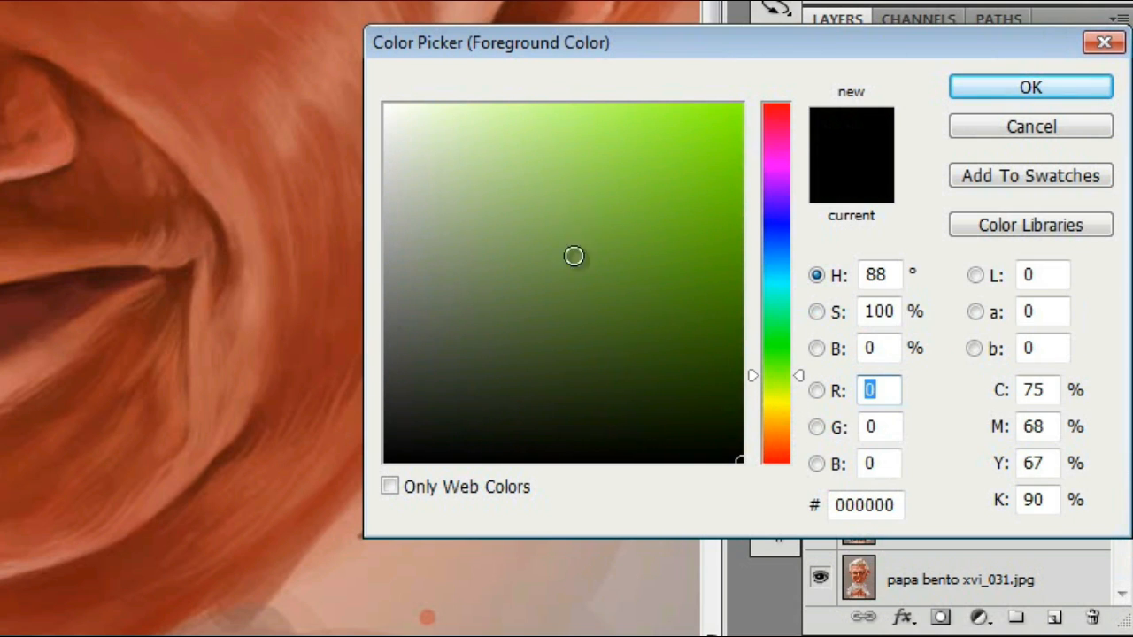
click(498, 220)
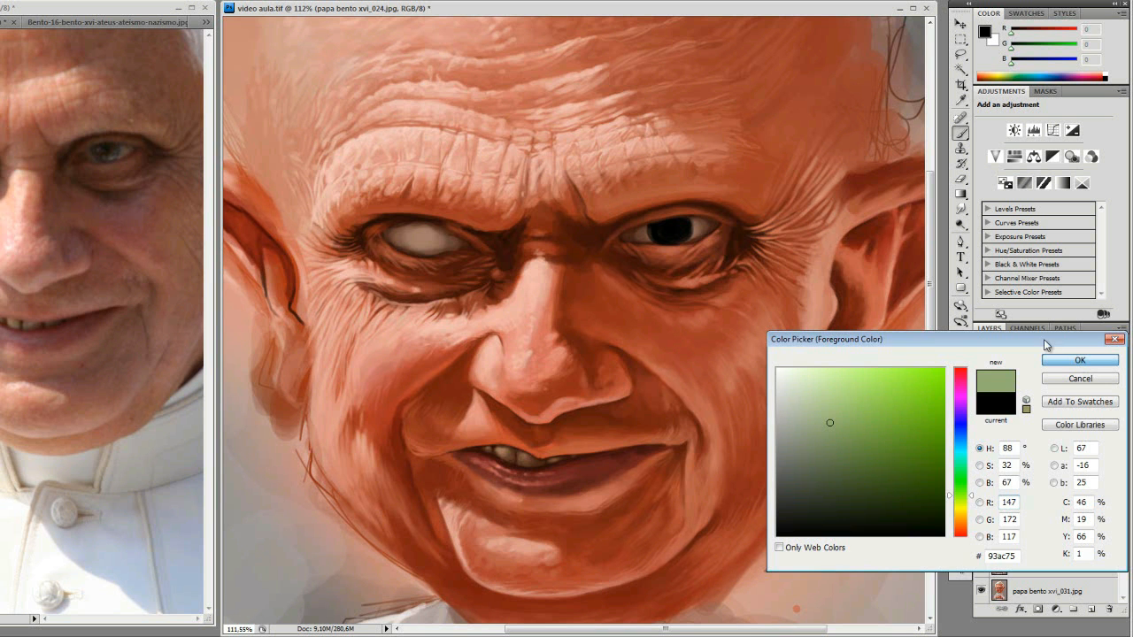
click(1018, 88)
click(956, 379)
drag(859, 450, 827, 471)
click(1065, 363)
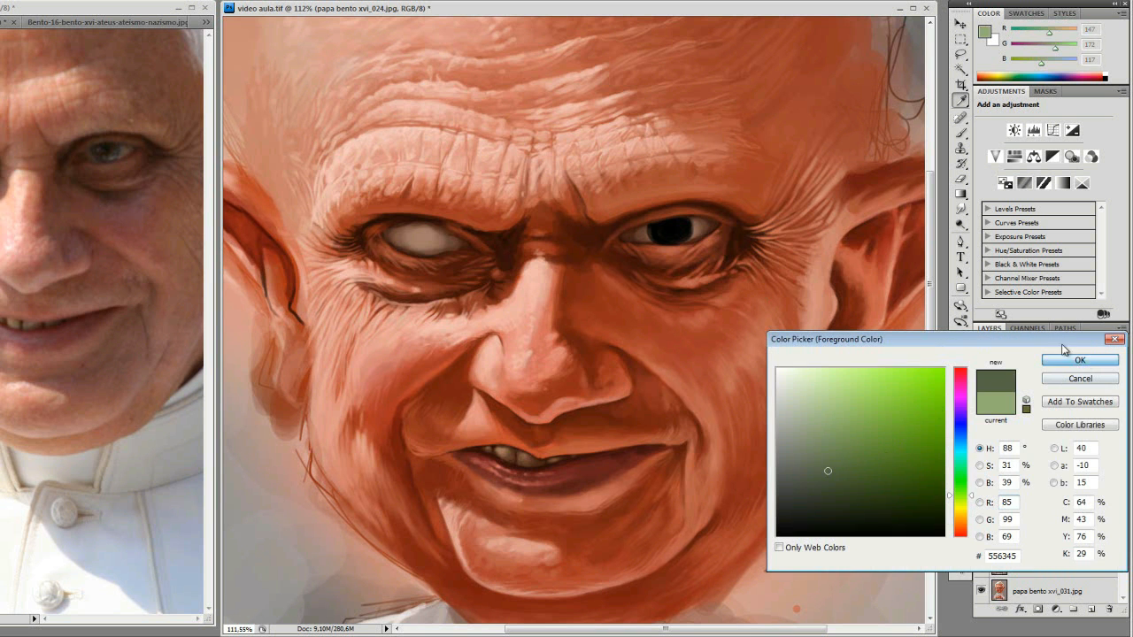
key(b)
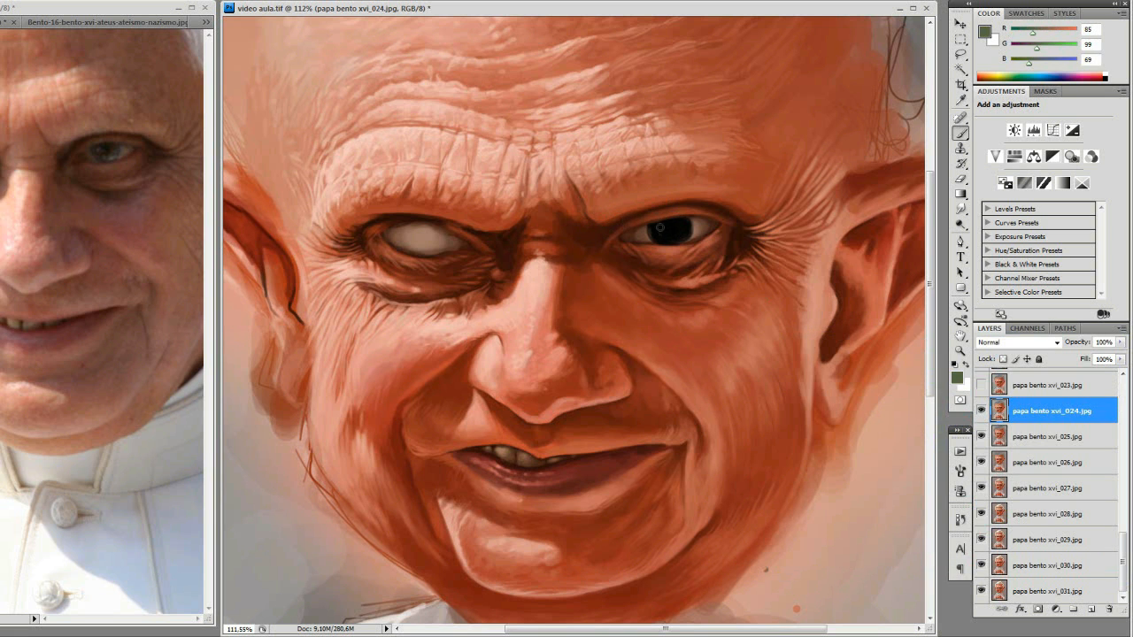
drag(849, 374, 850, 373)
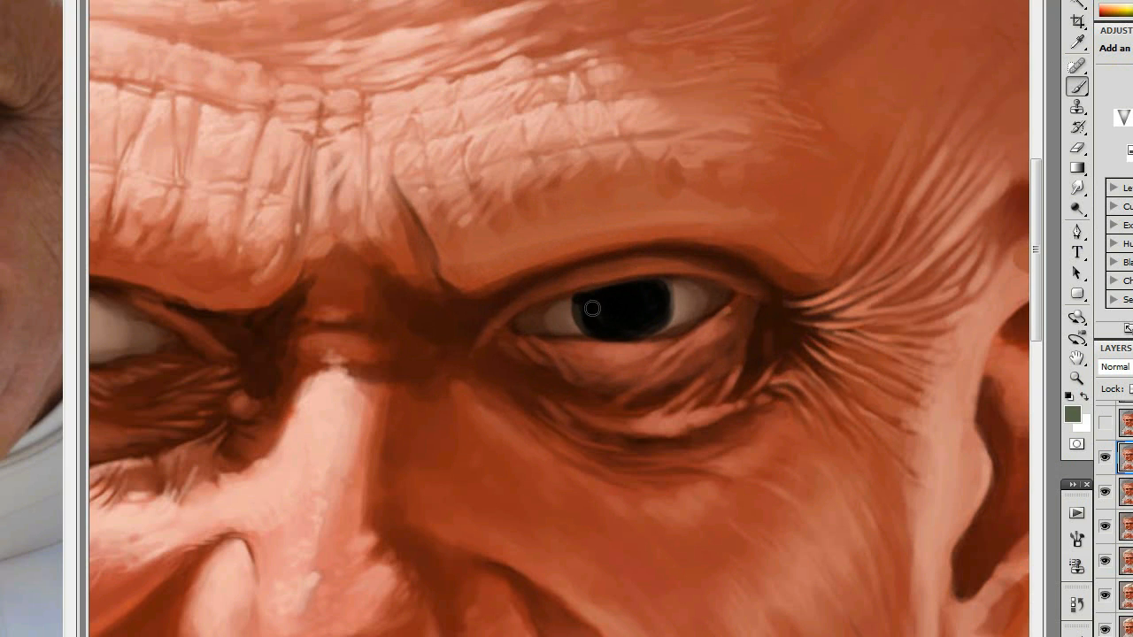
mouse_move(596, 308)
mouse_down()
mouse_move(588, 315)
mouse_move(605, 323)
mouse_up()
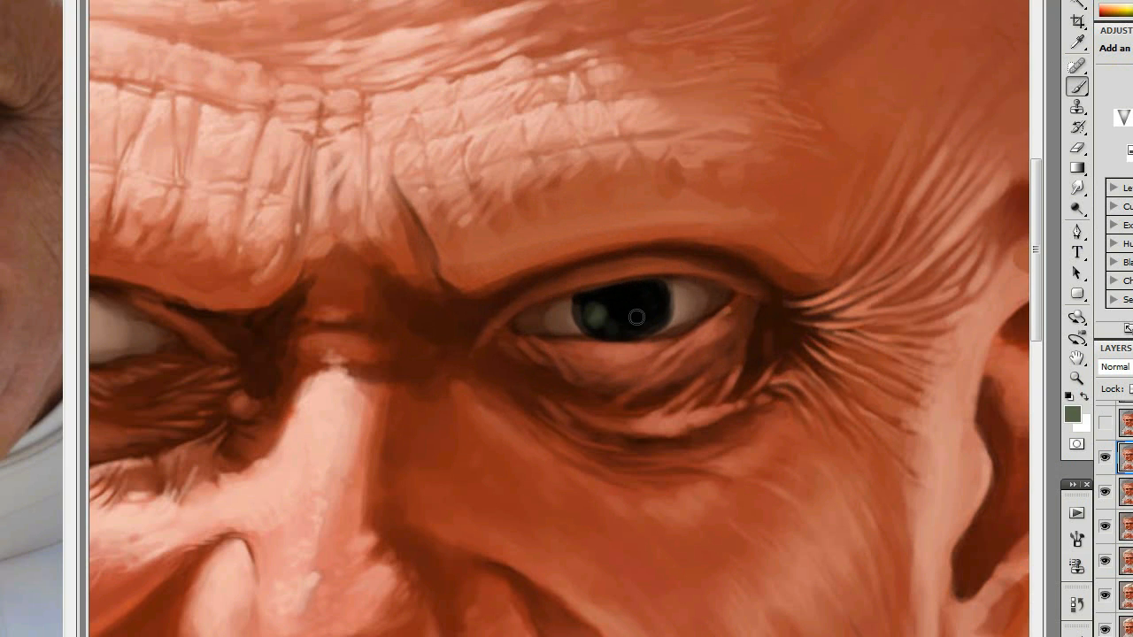
drag(601, 323, 617, 332)
drag(653, 294, 647, 308)
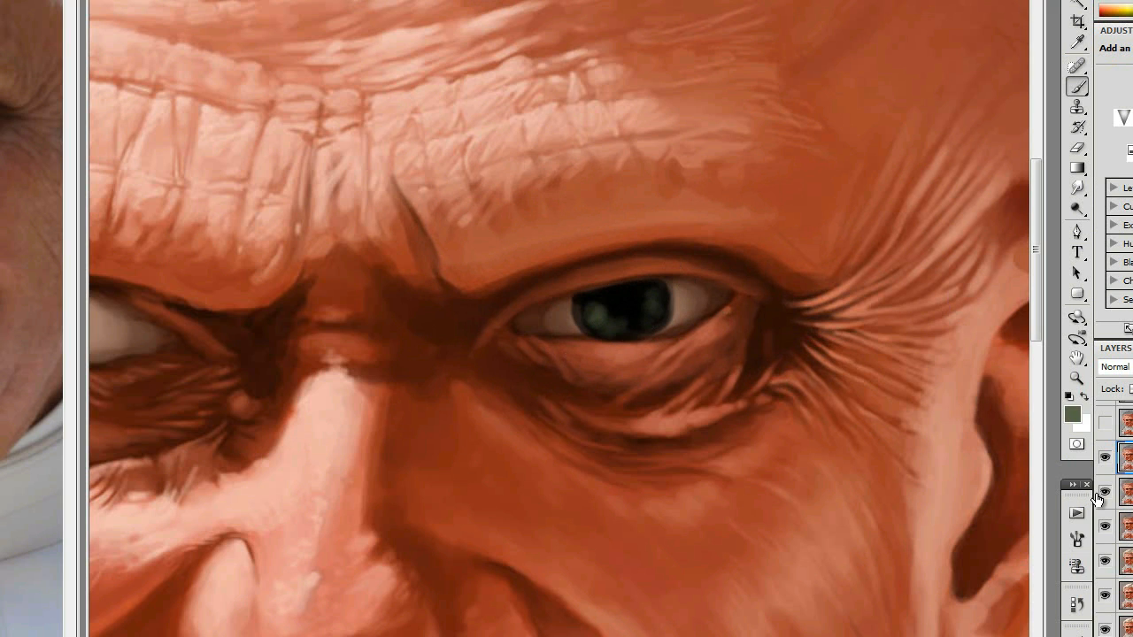
Choose a lighter green and paint fine radial streaks over the green areas of the iris
click(1073, 412)
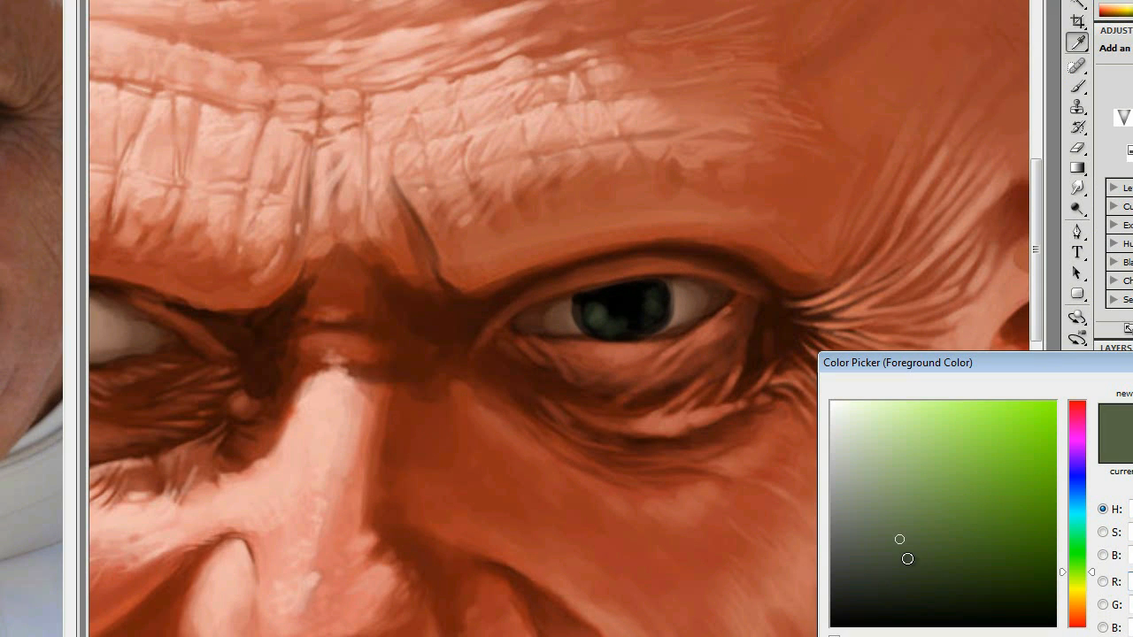
key(b)
key(Return)
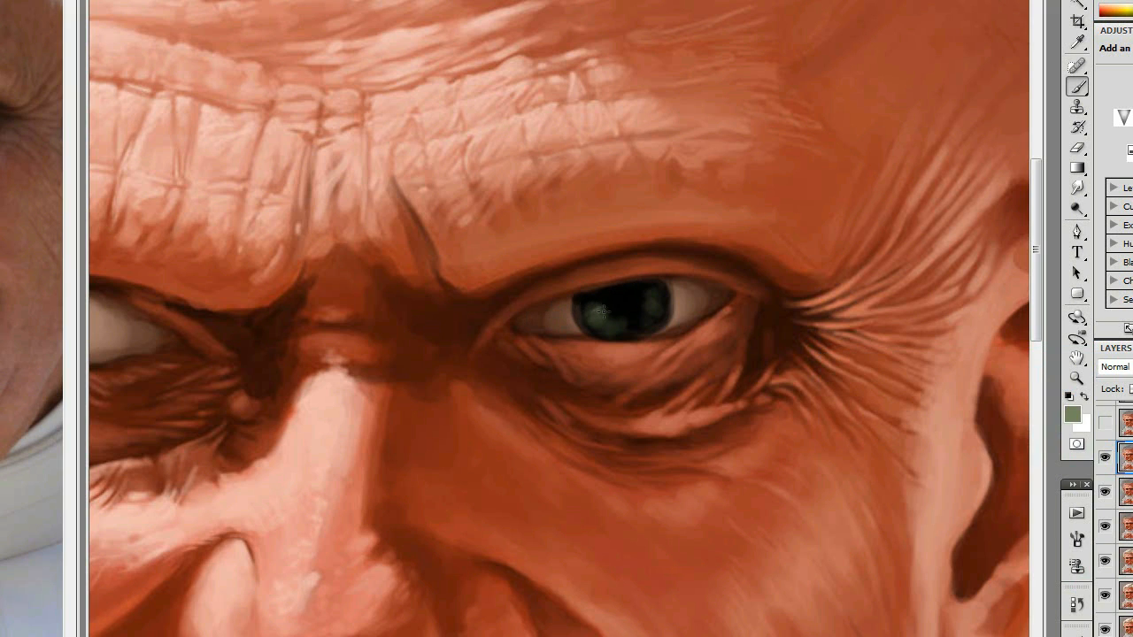
drag(608, 326, 614, 313)
Choose a golden brown foreground color and add a small ochre patch to the iris beside the pupil
click(1068, 411)
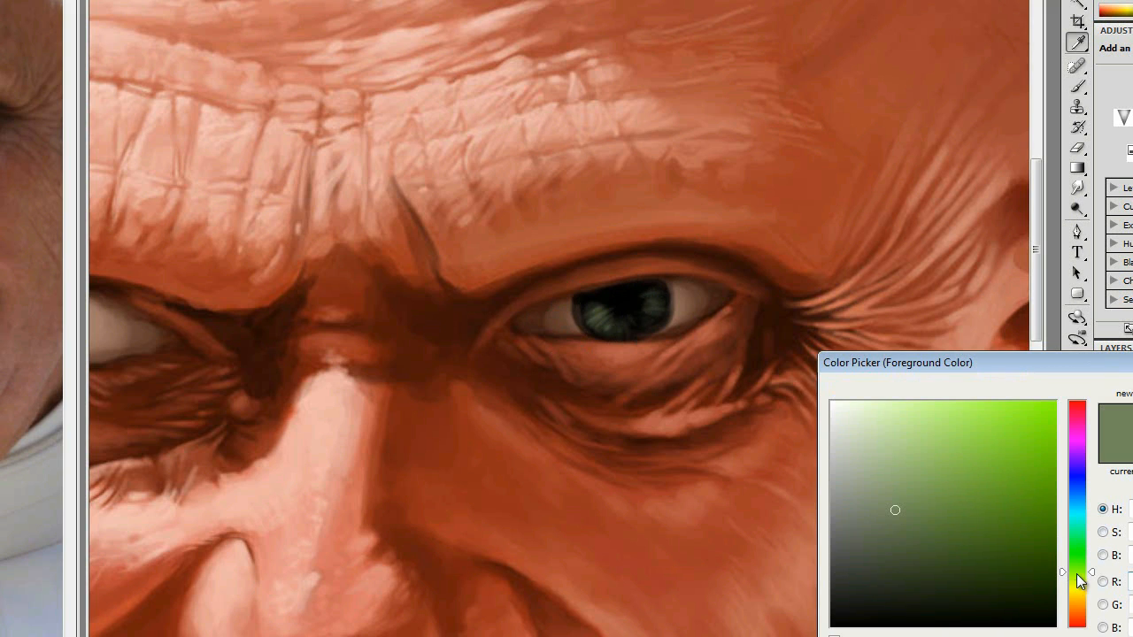
drag(1080, 581, 1079, 589)
click(1080, 602)
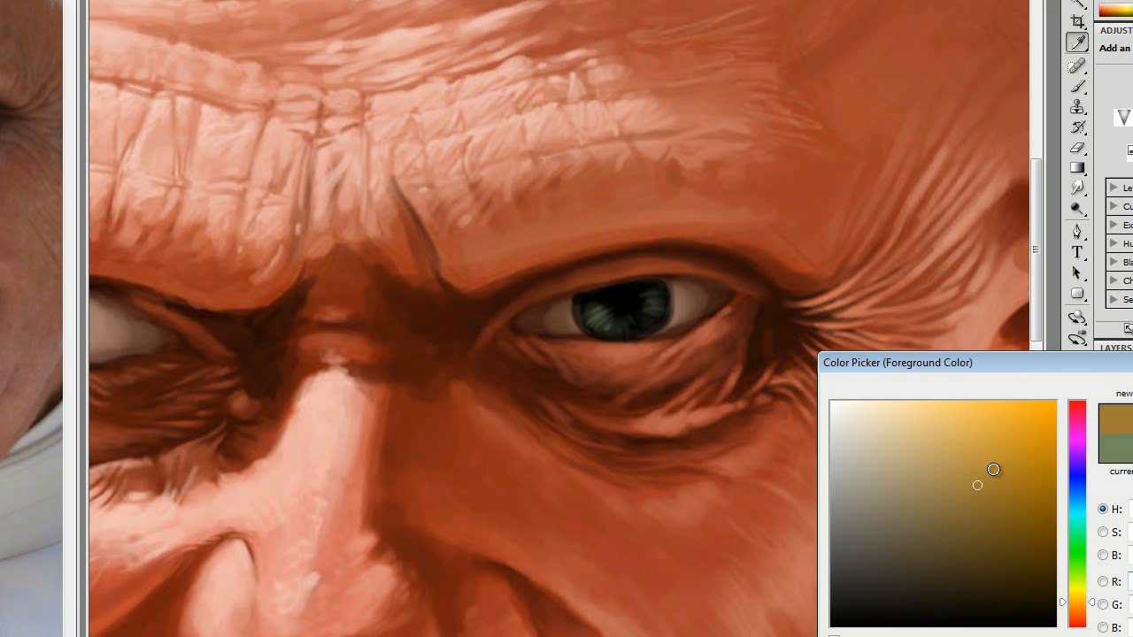
key(Return)
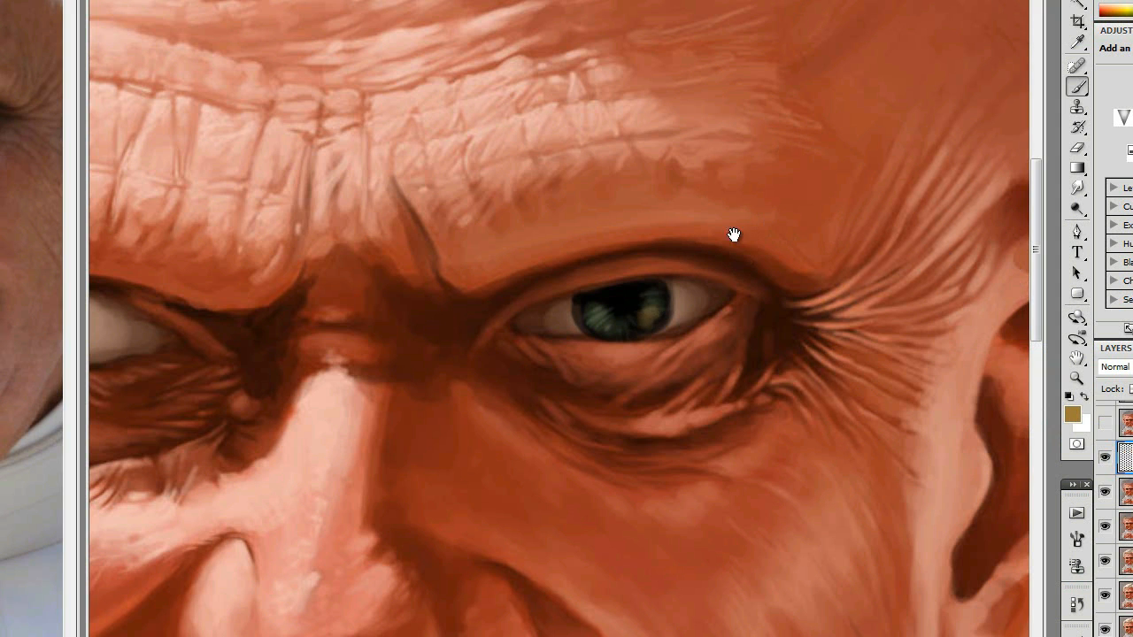
Choose a pale cream foreground color for the eye highlights
scroll(643, 409, down, 5)
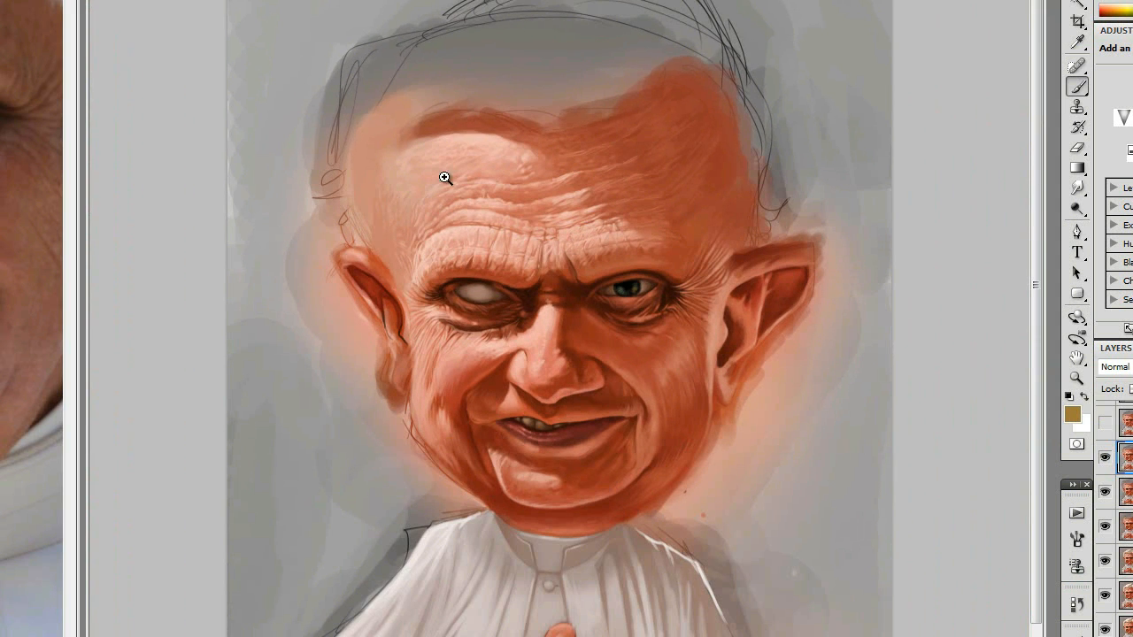
scroll(607, 369, up, 6)
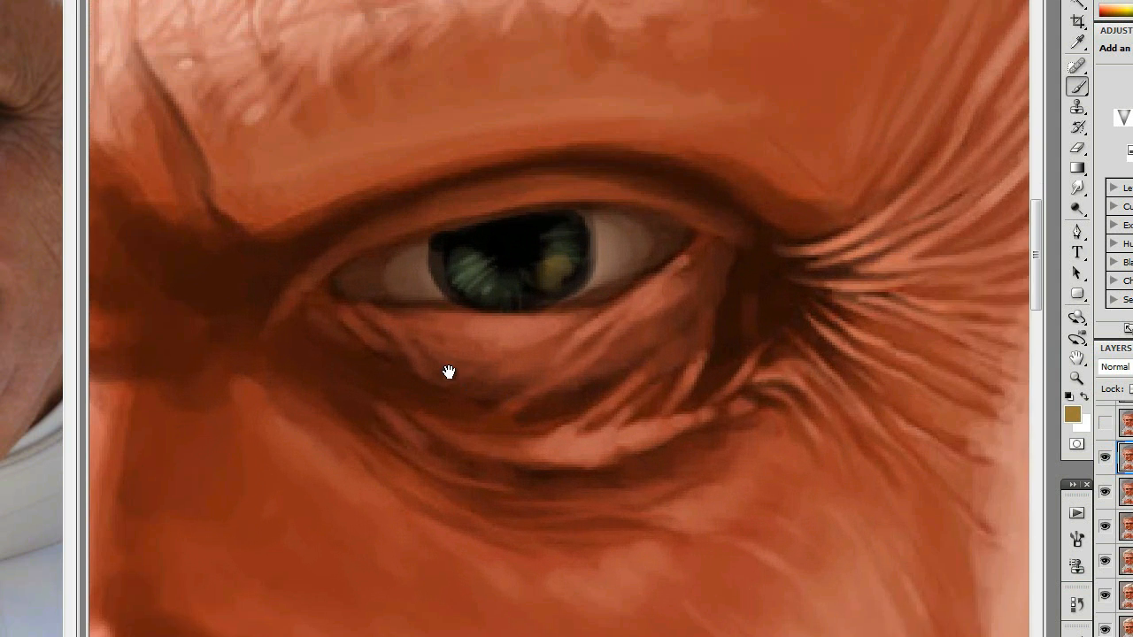
mouse_move(449, 372)
mouse_down()
mouse_move(526, 384)
mouse_move(572, 270)
mouse_up()
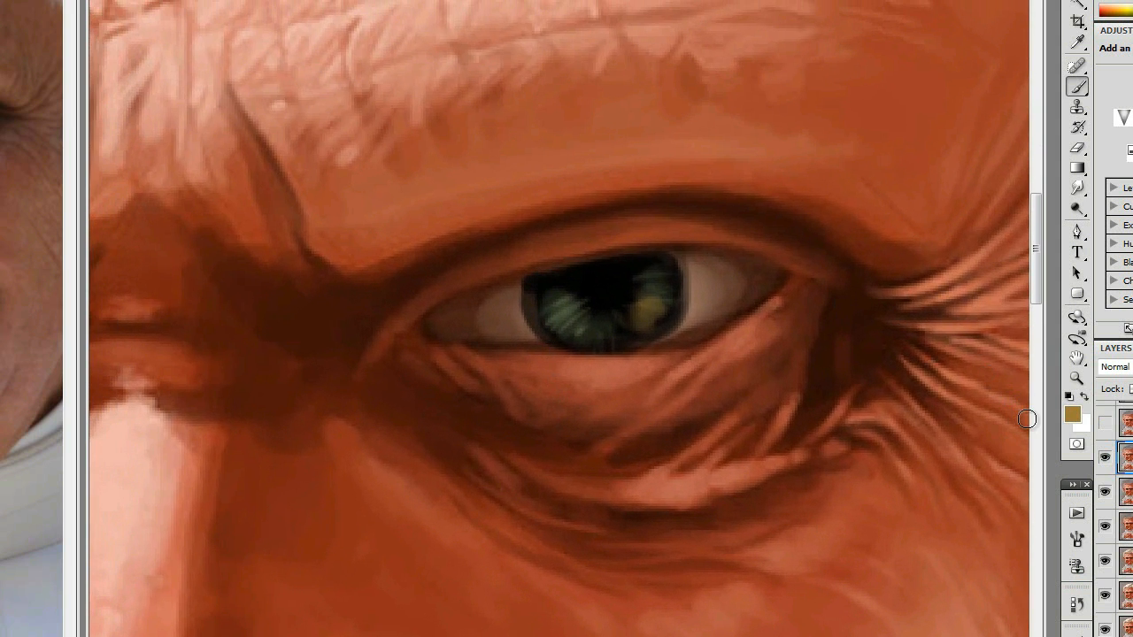
click(1072, 410)
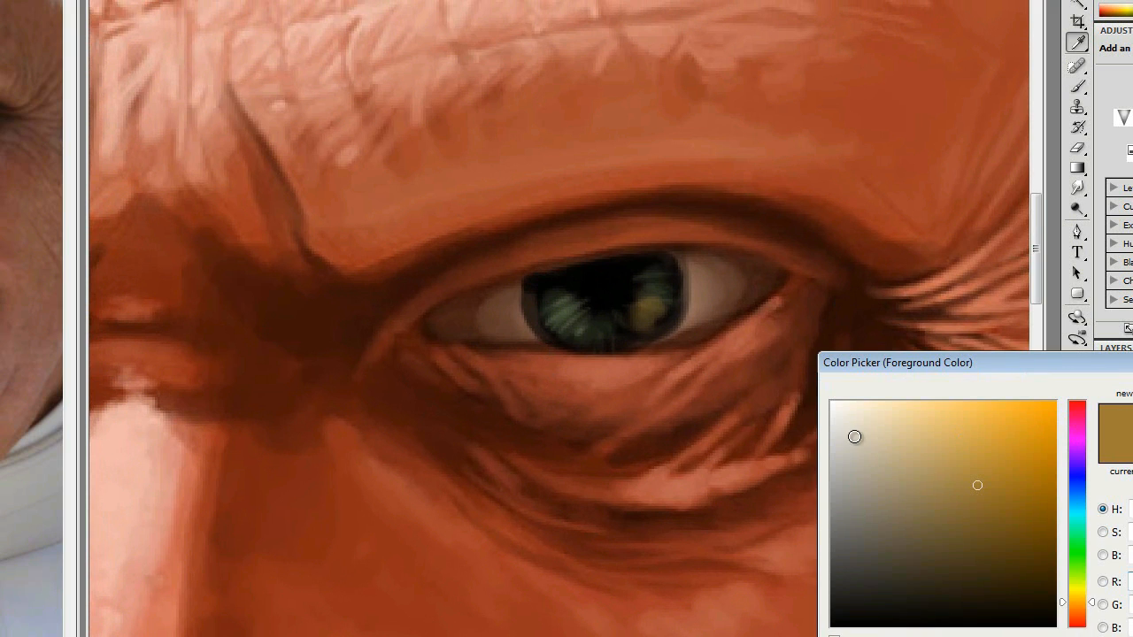
drag(849, 419, 849, 401)
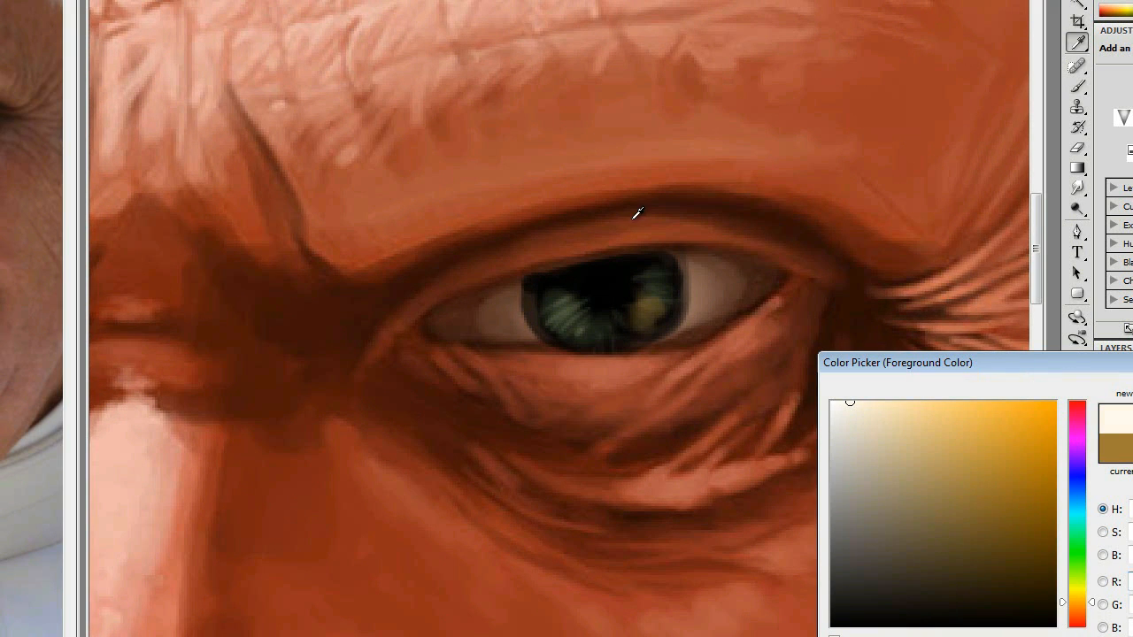
key(Return)
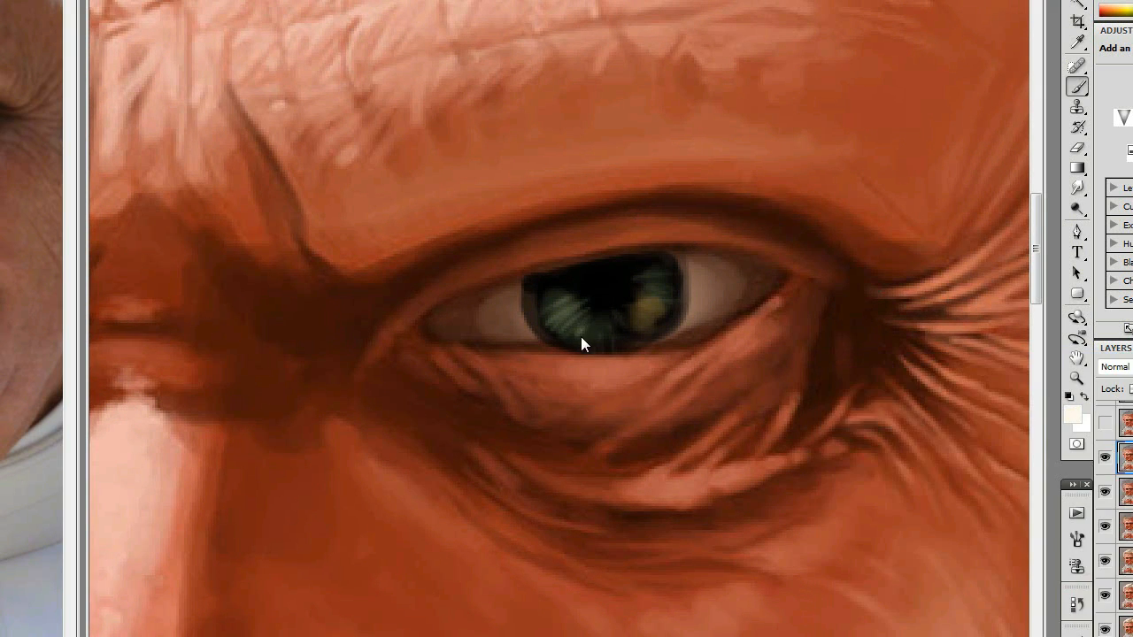
Set the foreground color to black and darken the pupil area between the green and ochre patches of the iris
key(i)
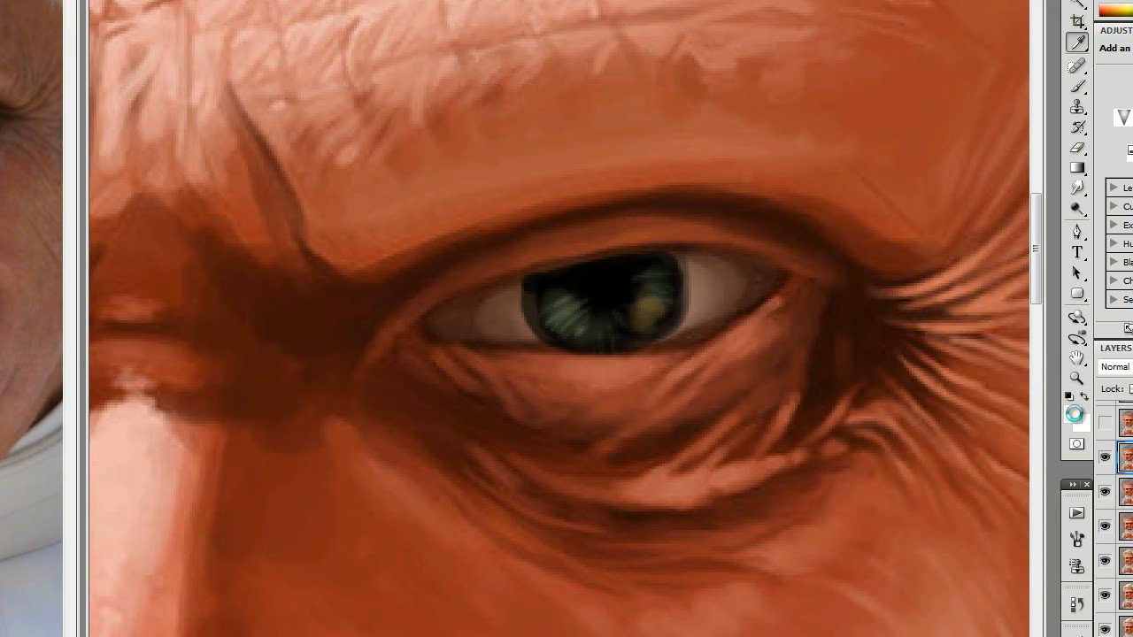
click(1071, 412)
drag(1032, 521, 1055, 626)
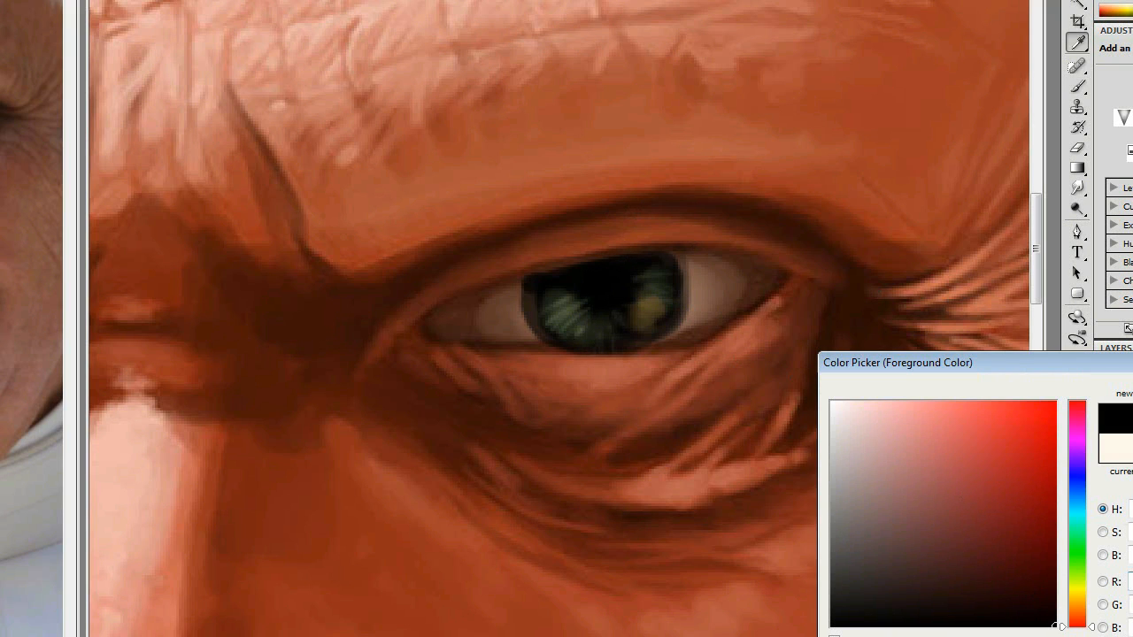
key(Return)
key(b)
mouse_move(594, 290)
mouse_down()
mouse_move(623, 277)
mouse_move(588, 311)
mouse_move(632, 276)
mouse_move(587, 278)
mouse_move(592, 311)
mouse_move(632, 291)
mouse_move(585, 278)
mouse_move(574, 301)
mouse_move(622, 308)
mouse_move(622, 269)
mouse_move(578, 306)
mouse_move(618, 320)
mouse_move(609, 272)
mouse_move(542, 306)
mouse_move(531, 289)
mouse_move(544, 321)
mouse_move(536, 294)
mouse_move(624, 343)
mouse_move(689, 285)
mouse_move(669, 260)
mouse_move(643, 344)
mouse_move(657, 305)
mouse_up()
Examine the darkened iris within the whole face and up close
alt+click(638, 386)
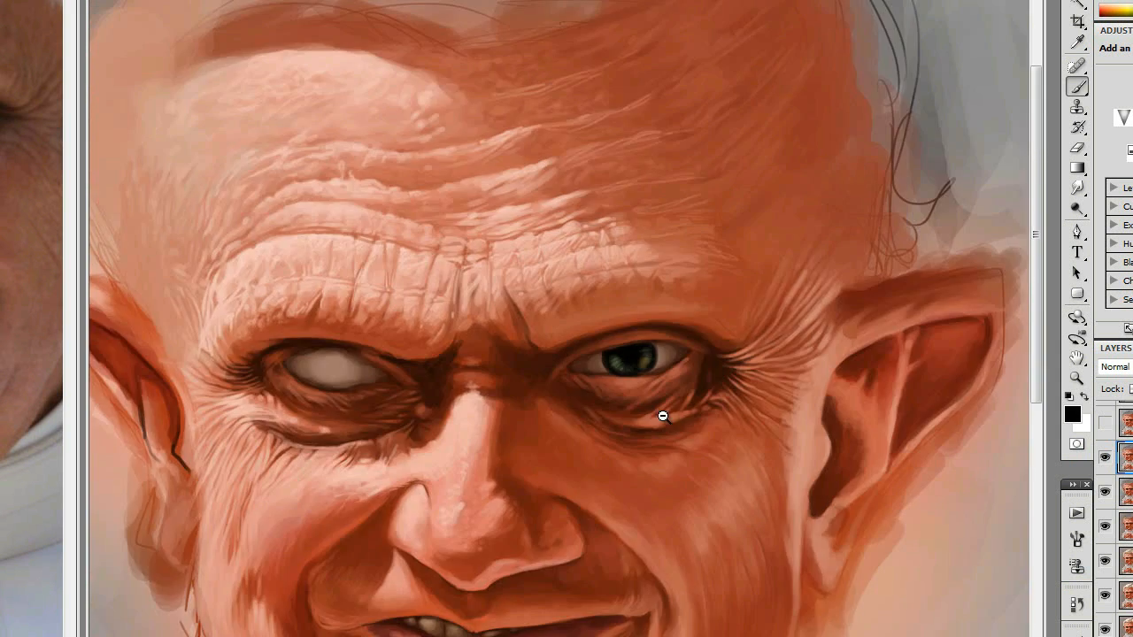
alt+click(651, 410)
alt+click(581, 239)
click(641, 323)
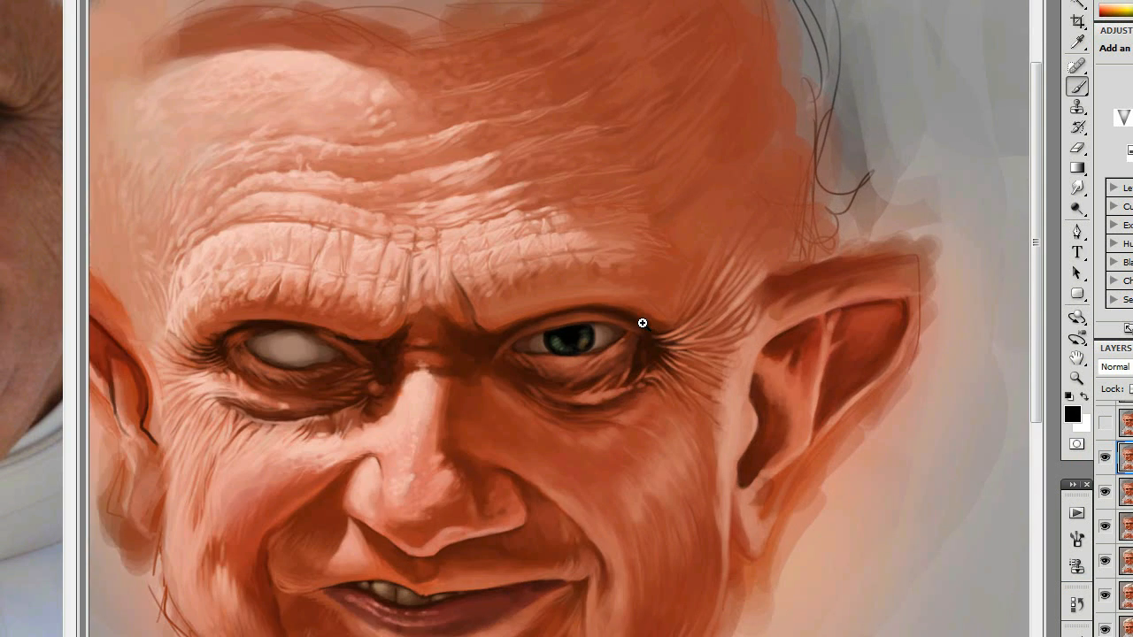
click(641, 322)
click(650, 324)
click(487, 439)
drag(432, 354, 575, 332)
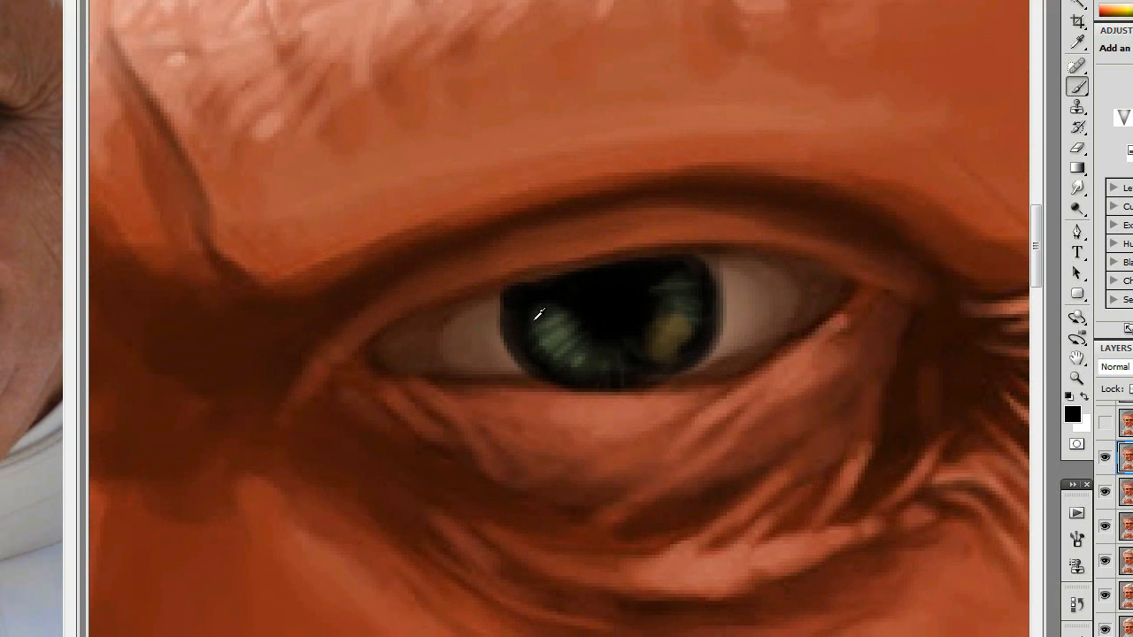
Shade the green iris streaks with a dark tone sampled from the iris, and add white highlights over the pupil
key(i)
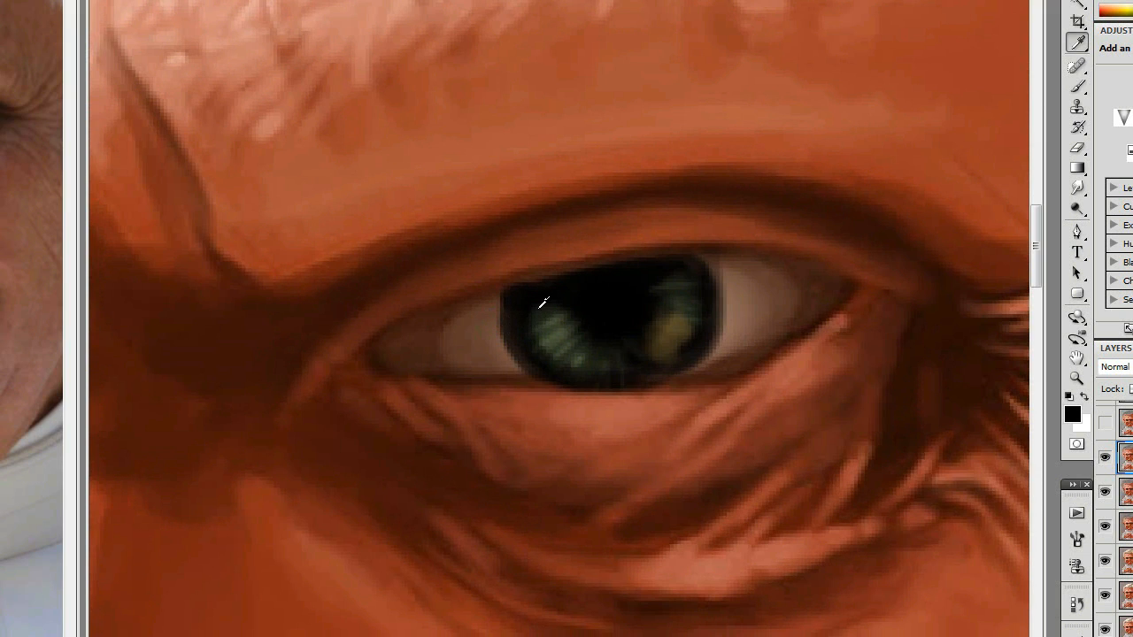
click(543, 305)
key(b)
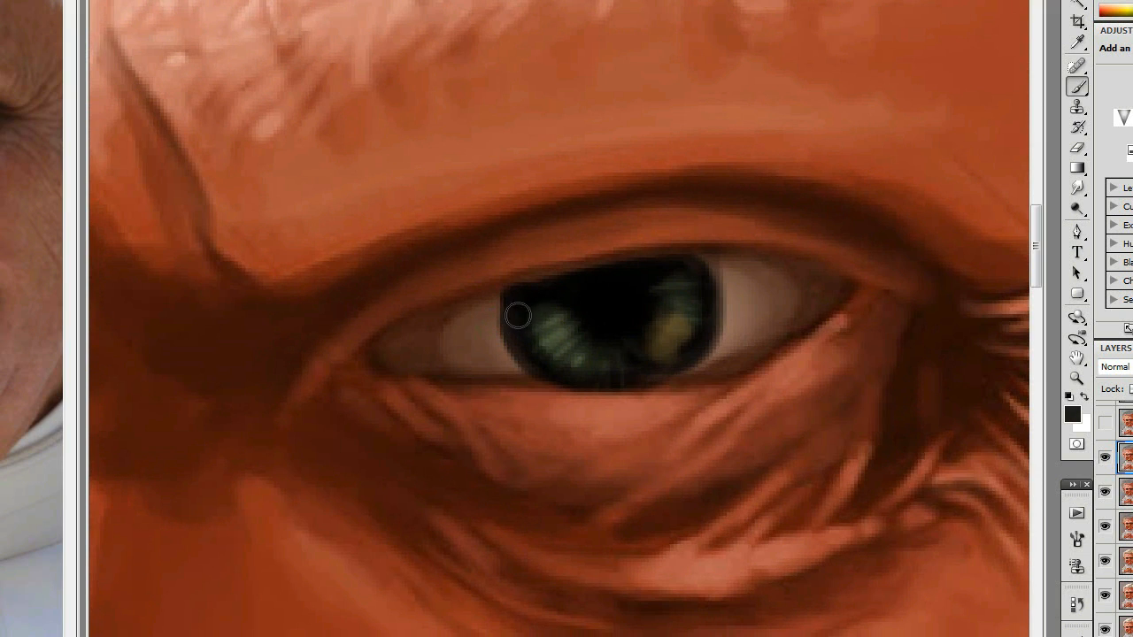
mouse_move(538, 326)
mouse_down()
mouse_move(534, 342)
mouse_move(560, 363)
mouse_up()
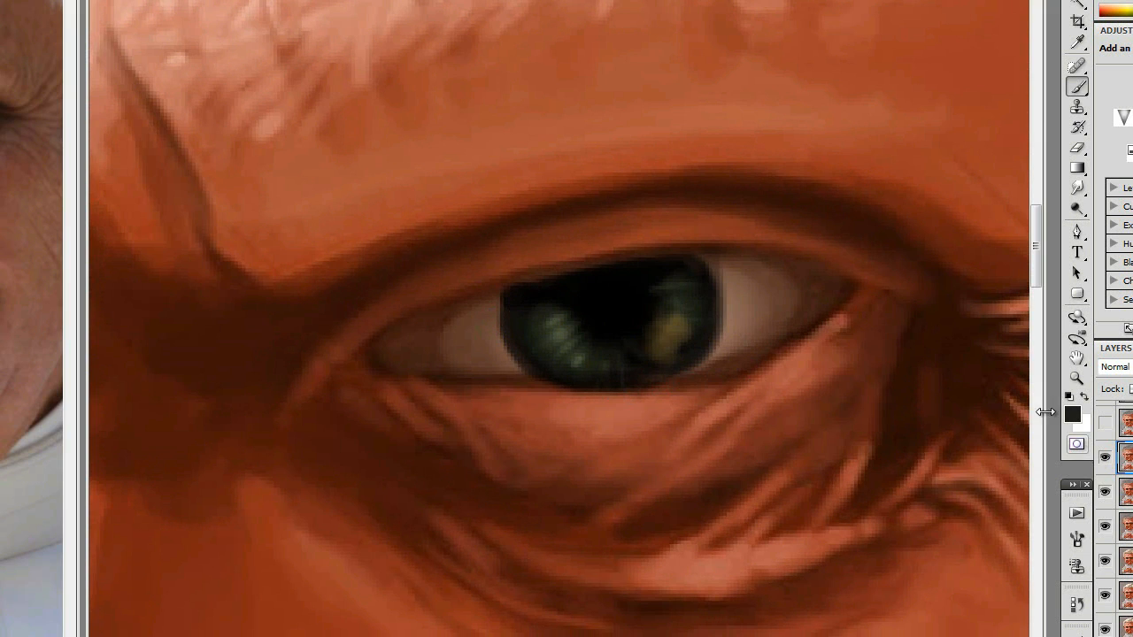
click(1084, 399)
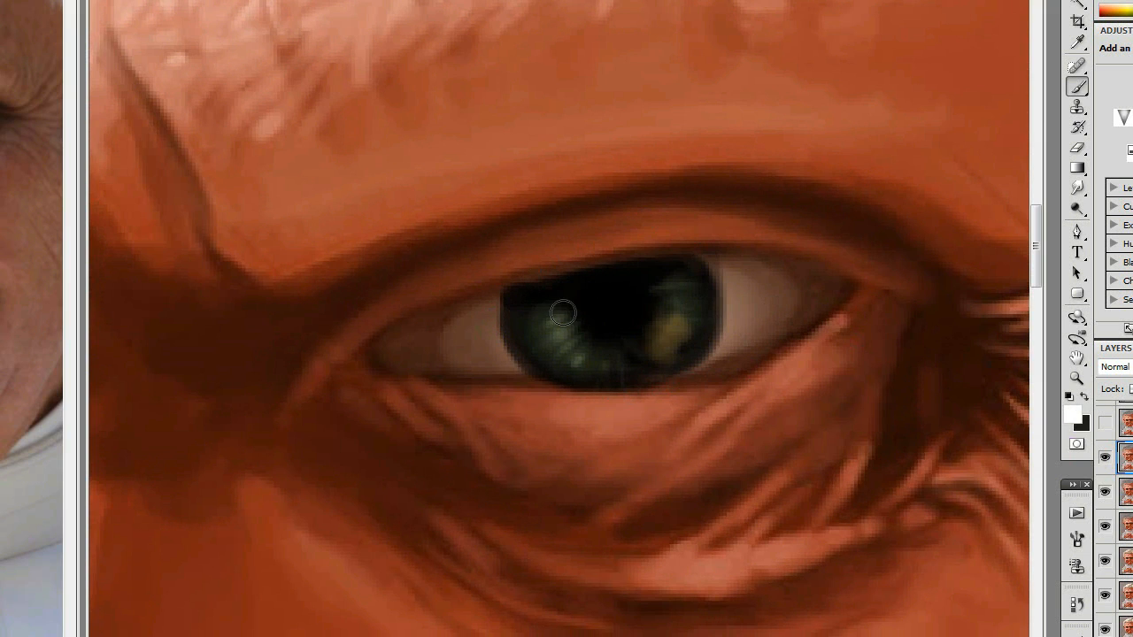
mouse_move(568, 318)
mouse_down()
mouse_move(536, 328)
mouse_move(542, 339)
mouse_move(564, 331)
mouse_move(536, 335)
mouse_move(556, 324)
mouse_move(561, 334)
mouse_move(543, 350)
mouse_move(497, 300)
mouse_move(511, 291)
mouse_move(571, 304)
mouse_move(561, 331)
mouse_move(574, 347)
mouse_move(516, 324)
mouse_move(586, 269)
mouse_move(568, 310)
mouse_move(589, 338)
mouse_up()
Examine how the highlighted eye reads within the whole caricature, from the face down to the hands
alt+click(407, 459)
alt+click(408, 487)
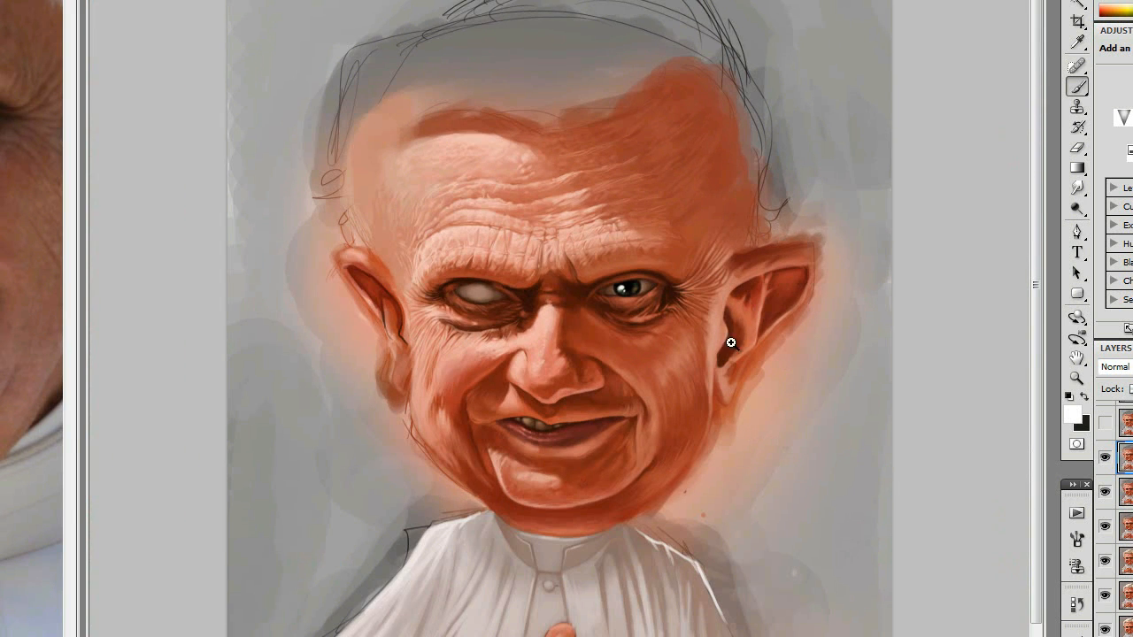
alt+click(515, 310)
drag(338, 132, 798, 461)
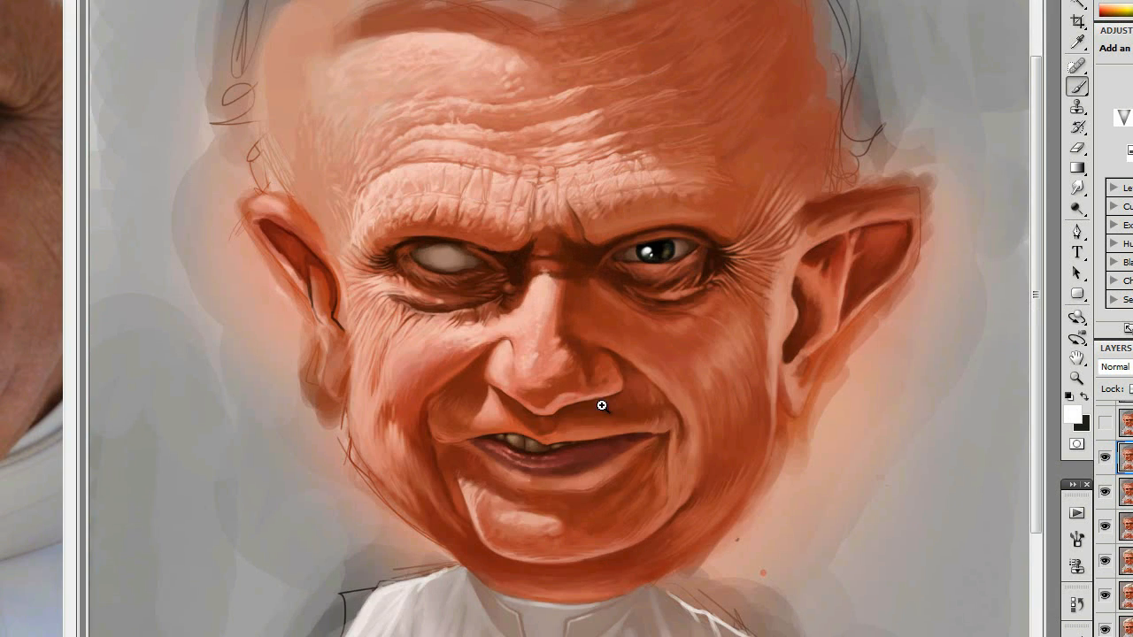
ctrl+click(605, 402)
ctrl+click(596, 397)
alt+click(591, 460)
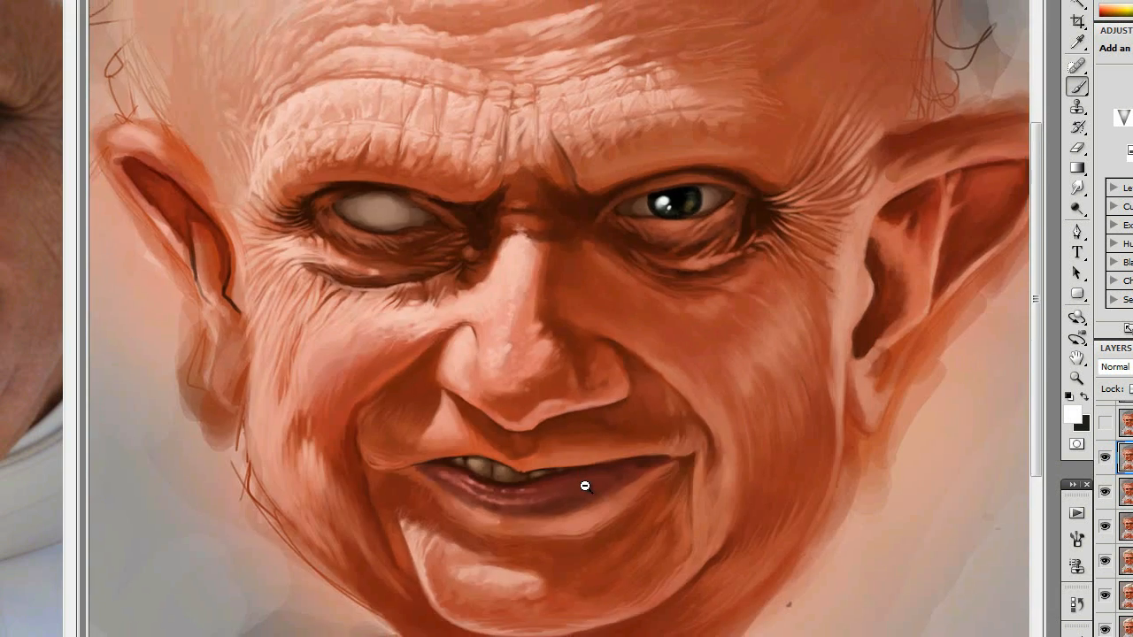
alt+click(584, 495)
drag(584, 549, 594, 422)
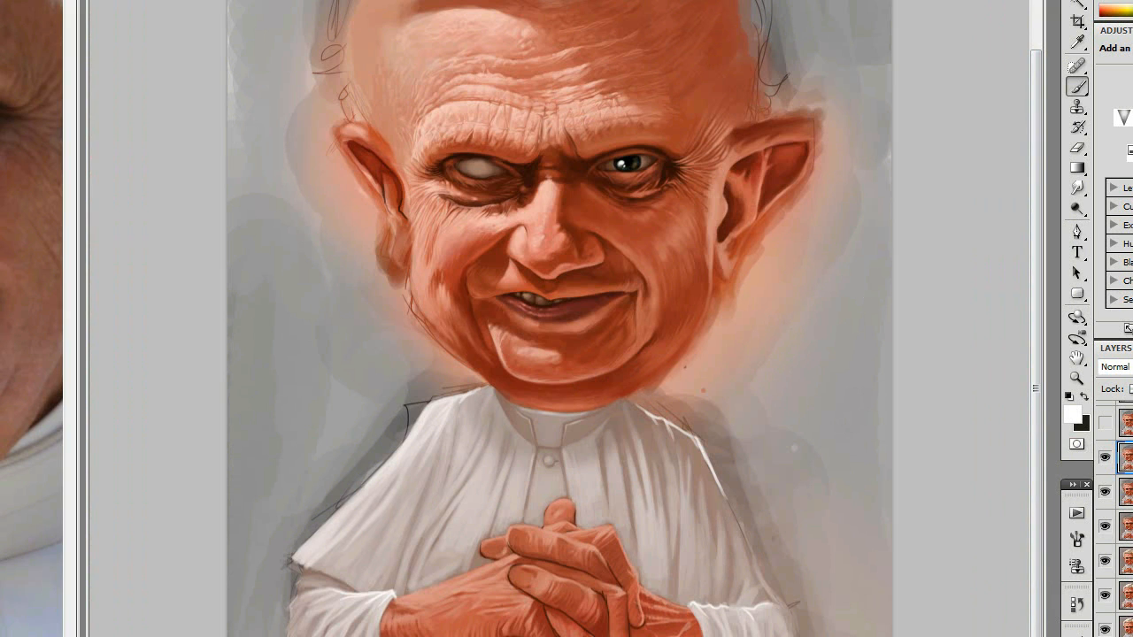
Select layer papa bento xvi_025.jpg and toggle papa bento xvi_024.jpg repeatedly to compare the two stages, leaving 024 hidden
click(1105, 456)
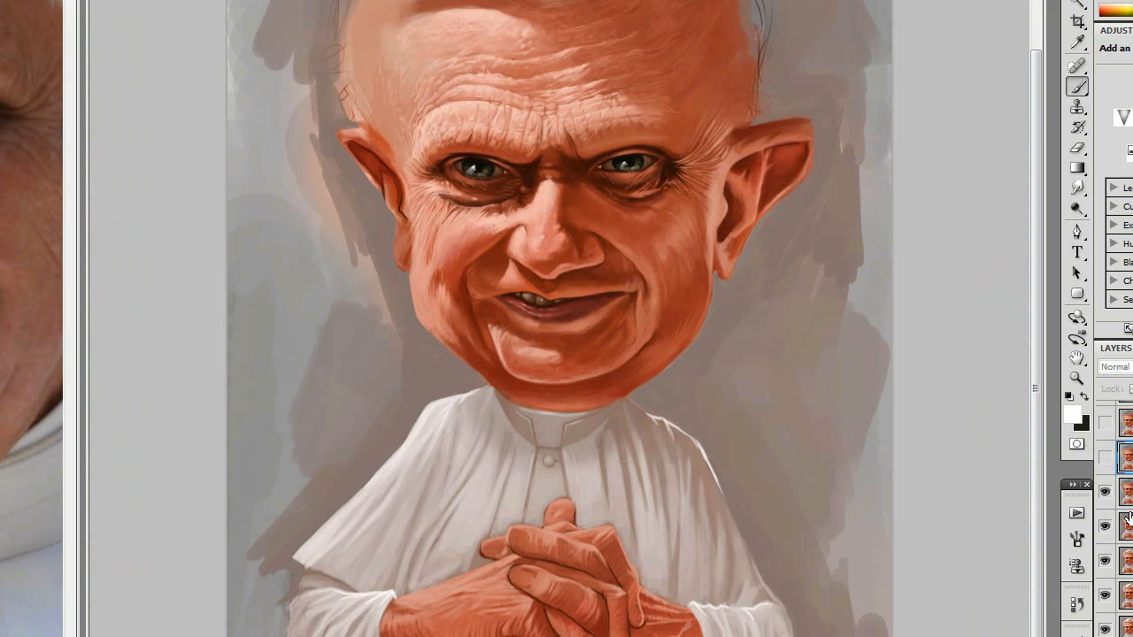
click(1104, 458)
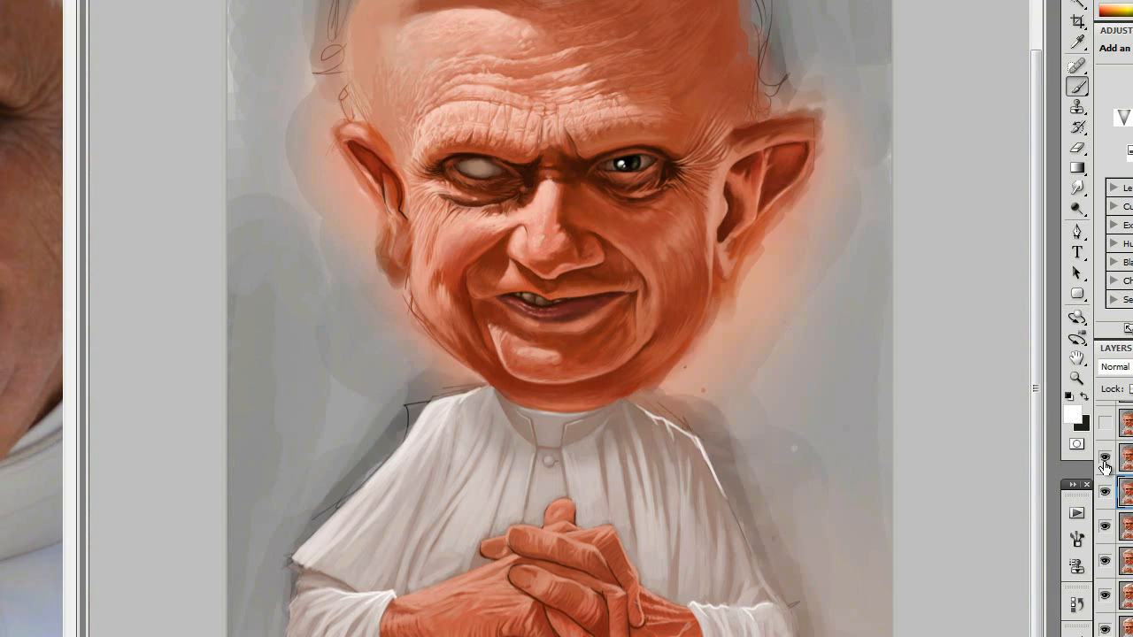
click(1104, 462)
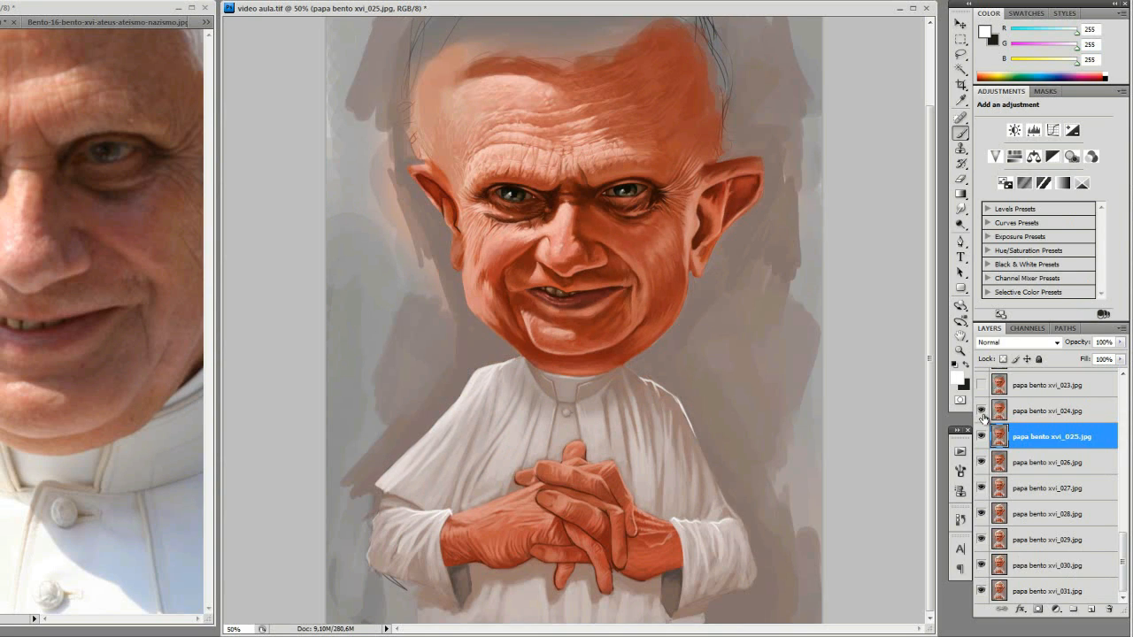
click(980, 412)
click(980, 414)
click(980, 412)
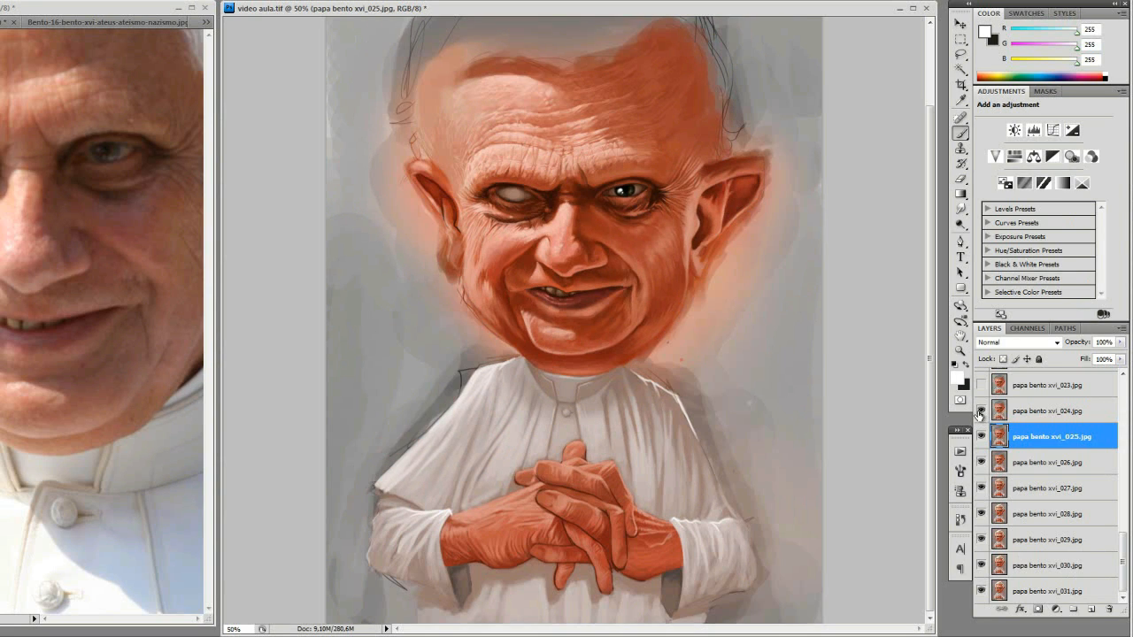
click(981, 413)
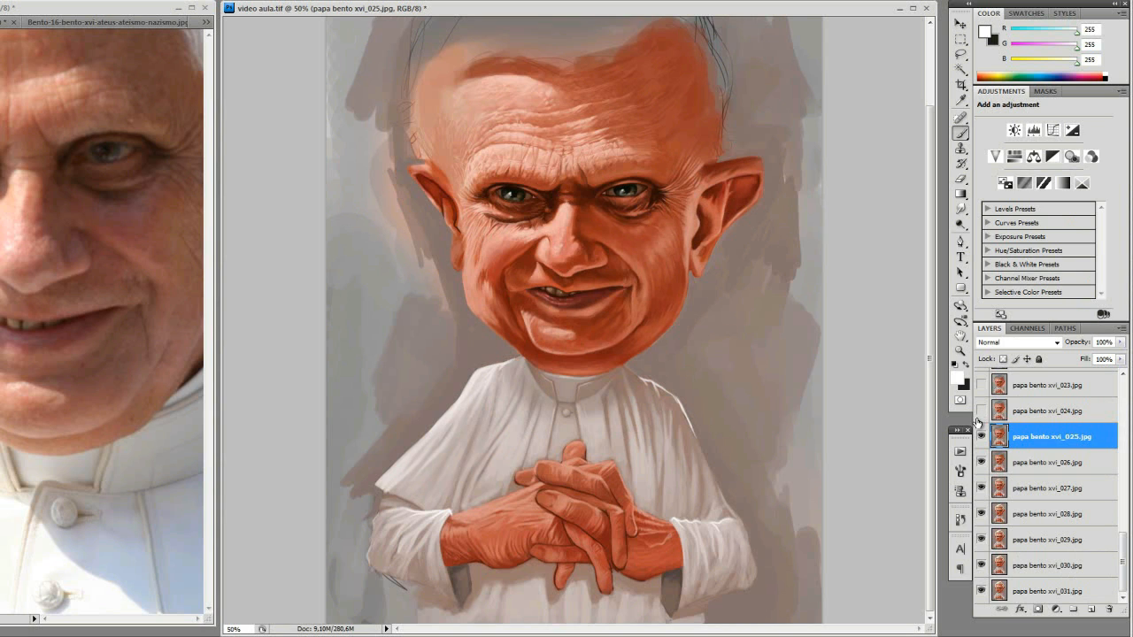
click(981, 413)
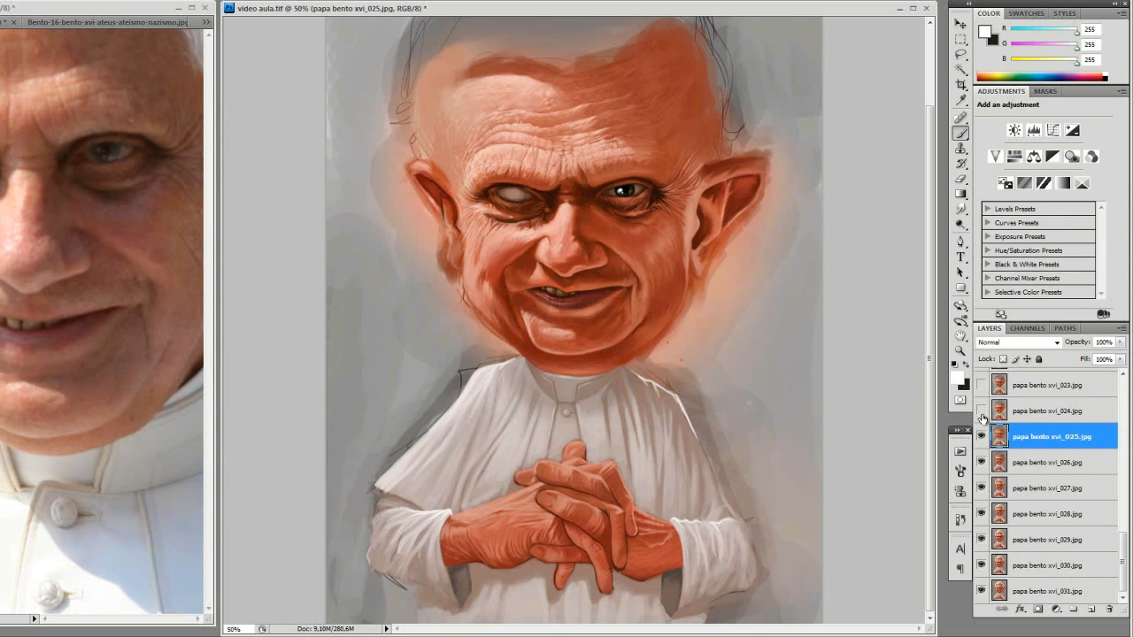
click(981, 413)
click(981, 413)
click(980, 413)
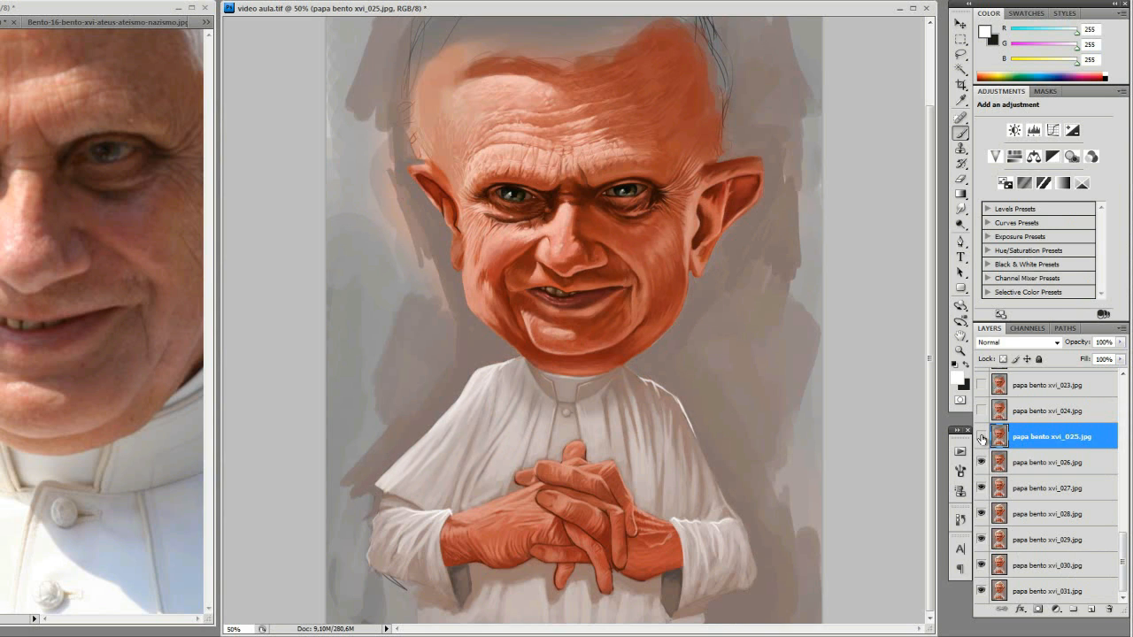
Hide layers papa bento xvi_025.jpg and papa bento xvi_026.jpg, comparing the hair stages, and select papa bento xvi_027.jpg
click(980, 437)
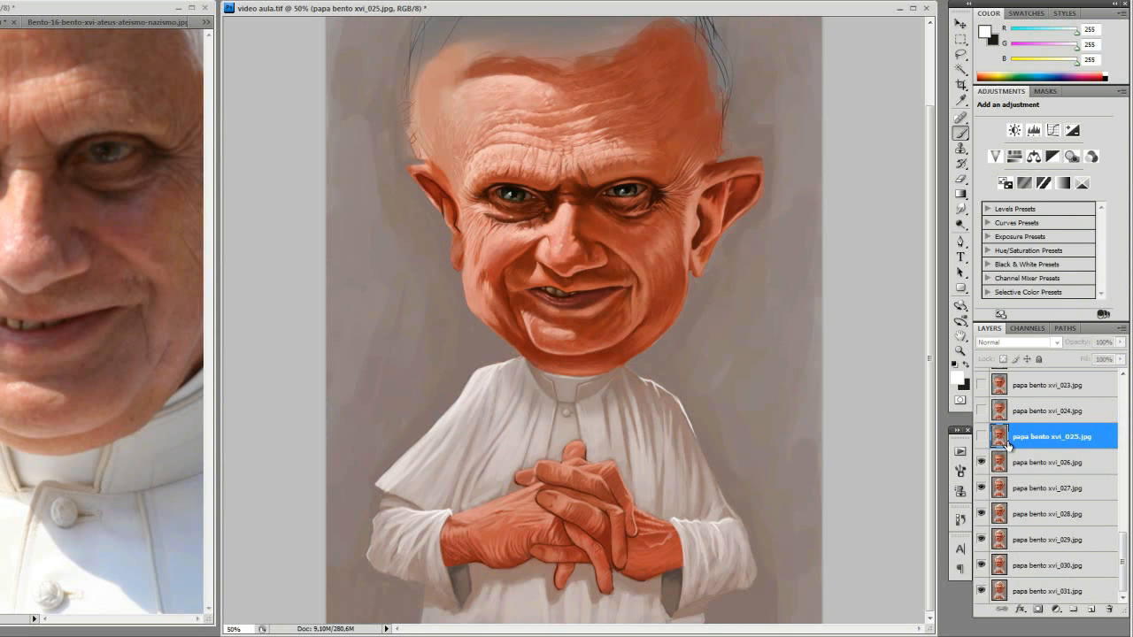
key(ctrl+minus)
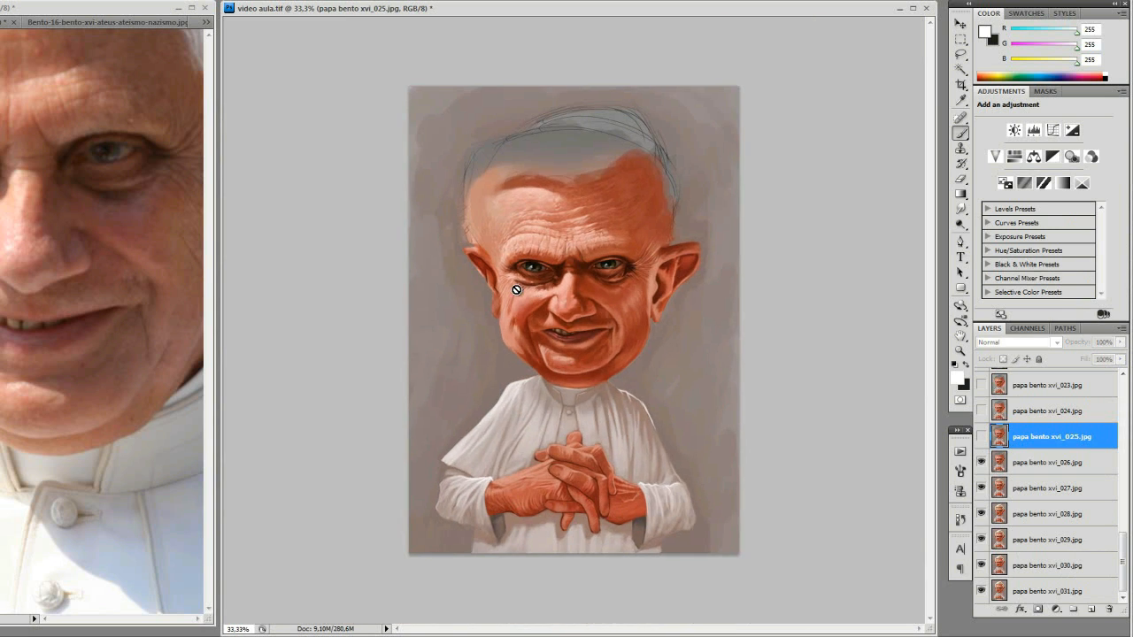
click(979, 463)
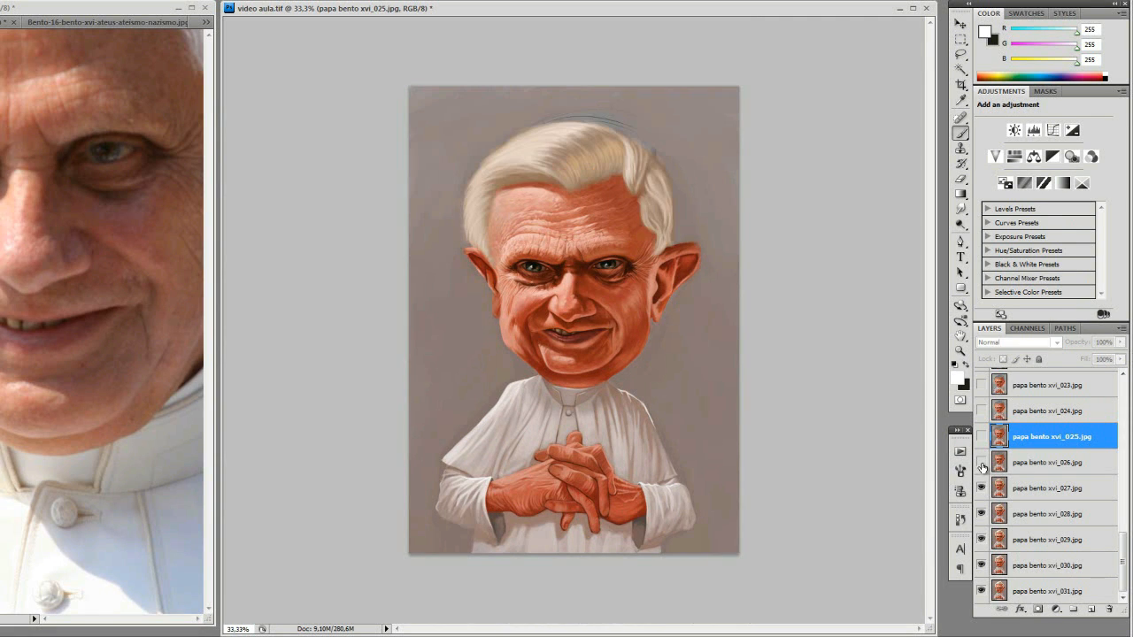
click(981, 463)
click(980, 462)
click(1033, 487)
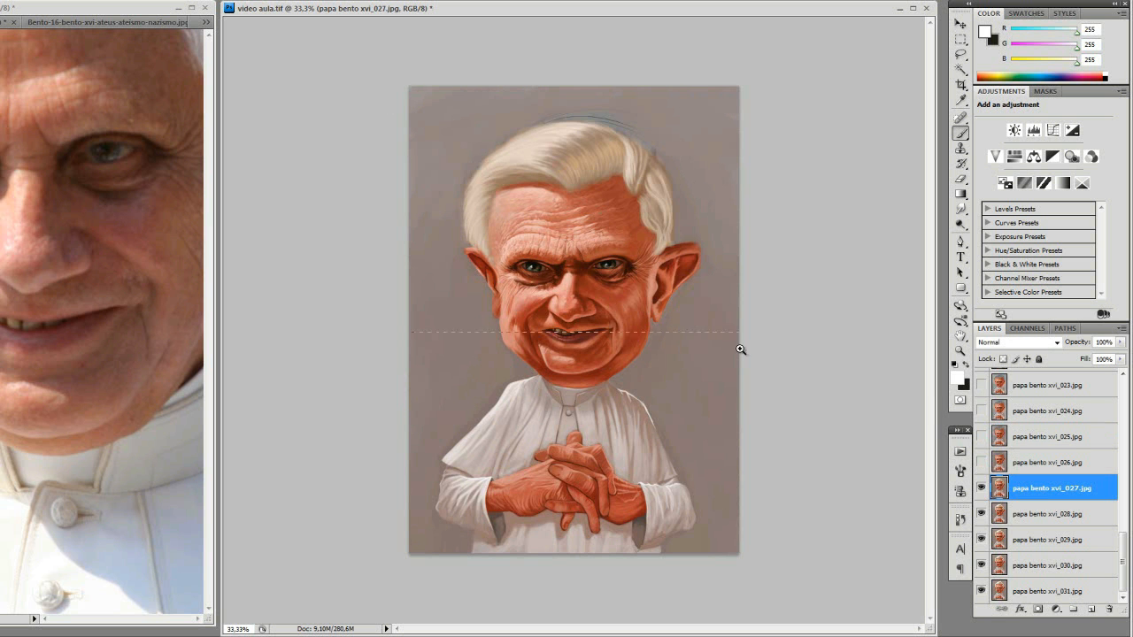
Examine the finished hair strands and hairline around the forehead and ears up close
drag(740, 350, 741, 352)
click(412, 331)
click(419, 172)
drag(513, 225, 433, 389)
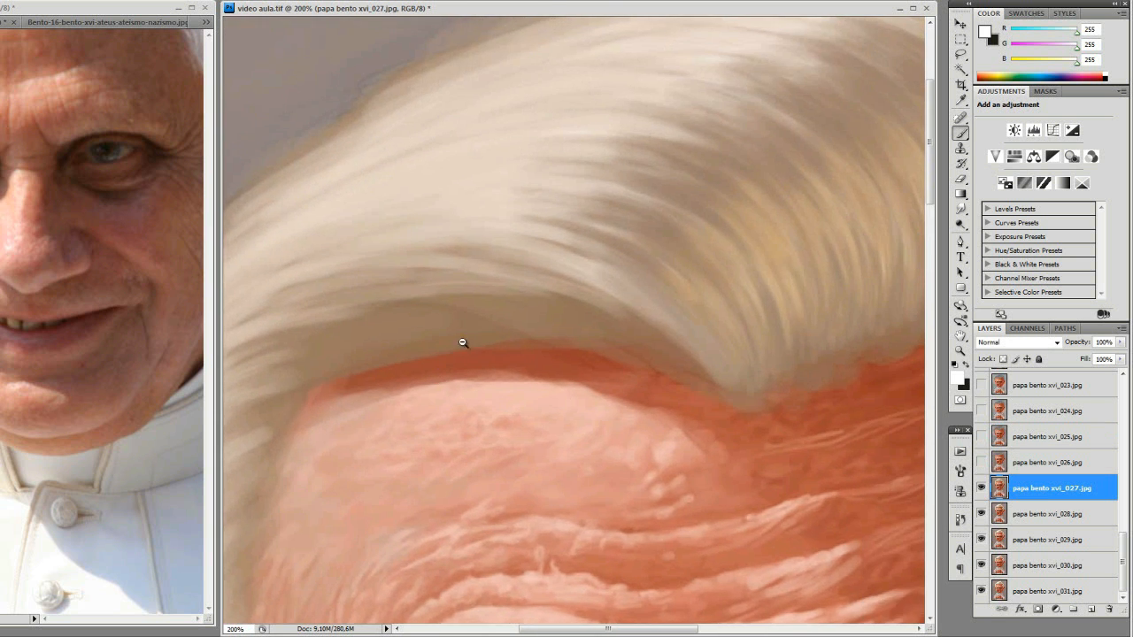
alt+click(462, 342)
alt+click(501, 303)
click(522, 263)
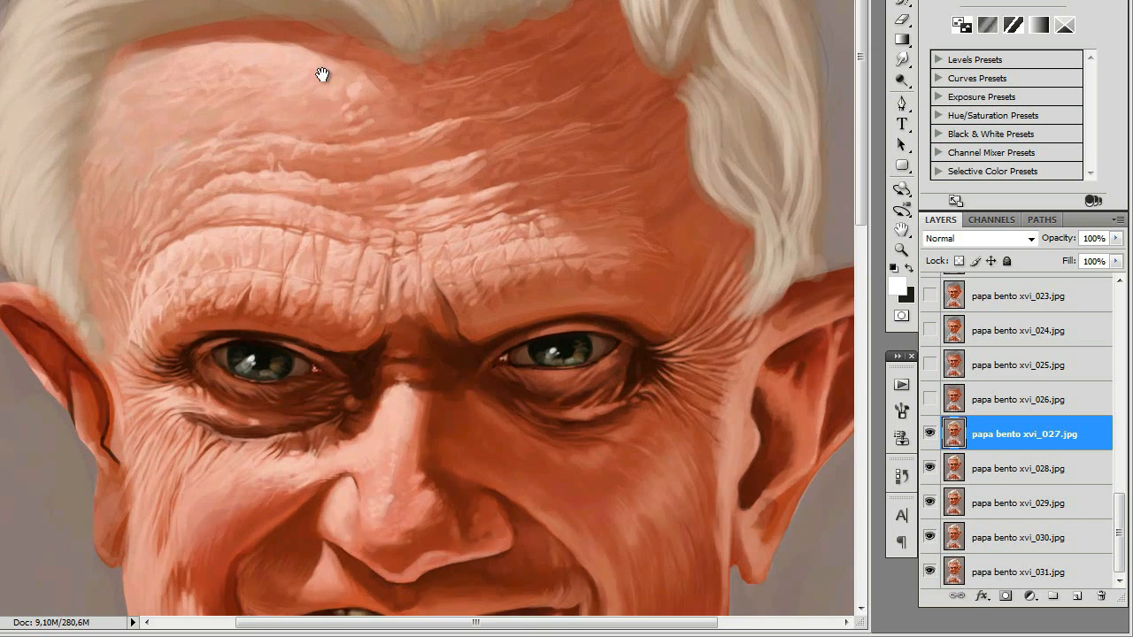
drag(322, 75, 320, 280)
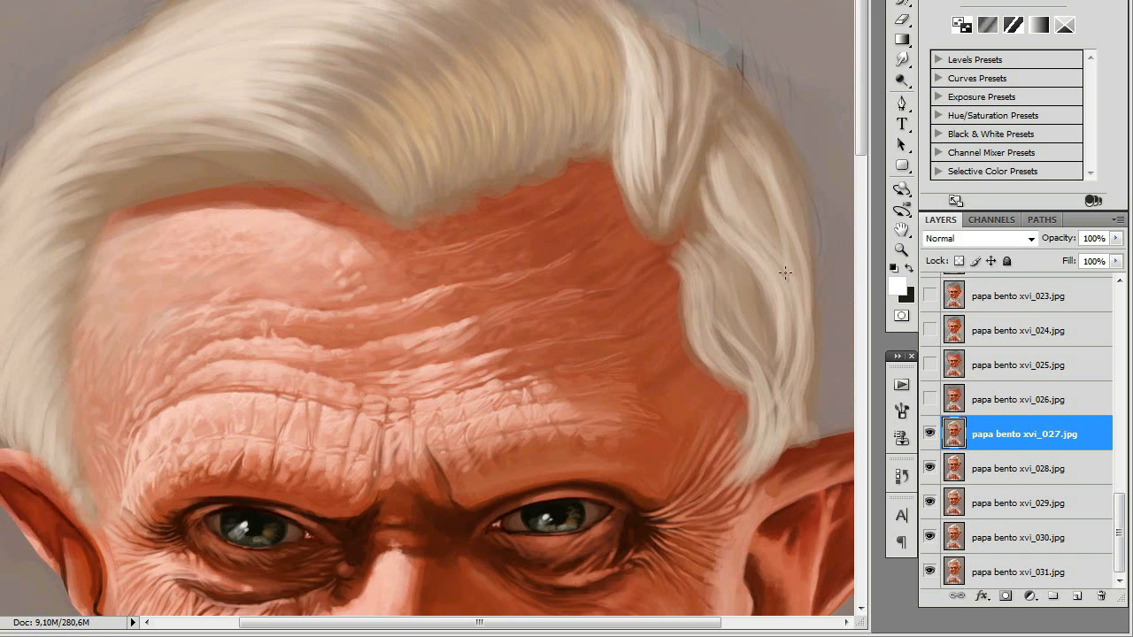
Select layer papa bento xvi_026.jpg and make it visible to return to the stage before the hair is painted
click(1003, 399)
click(929, 399)
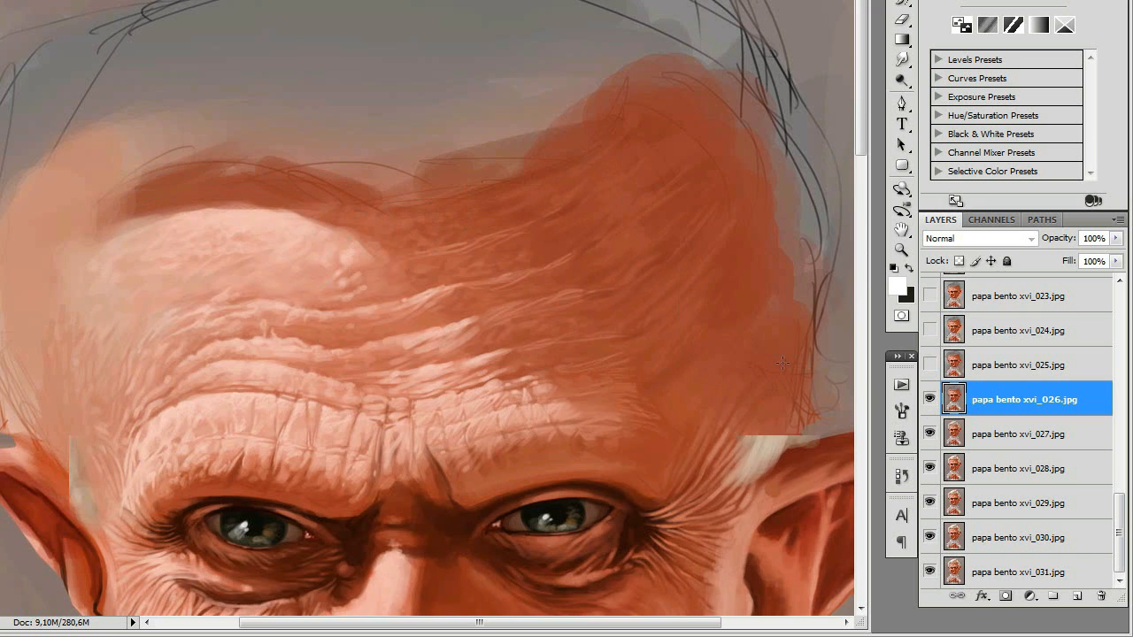
alt+click(468, 197)
alt+click(466, 209)
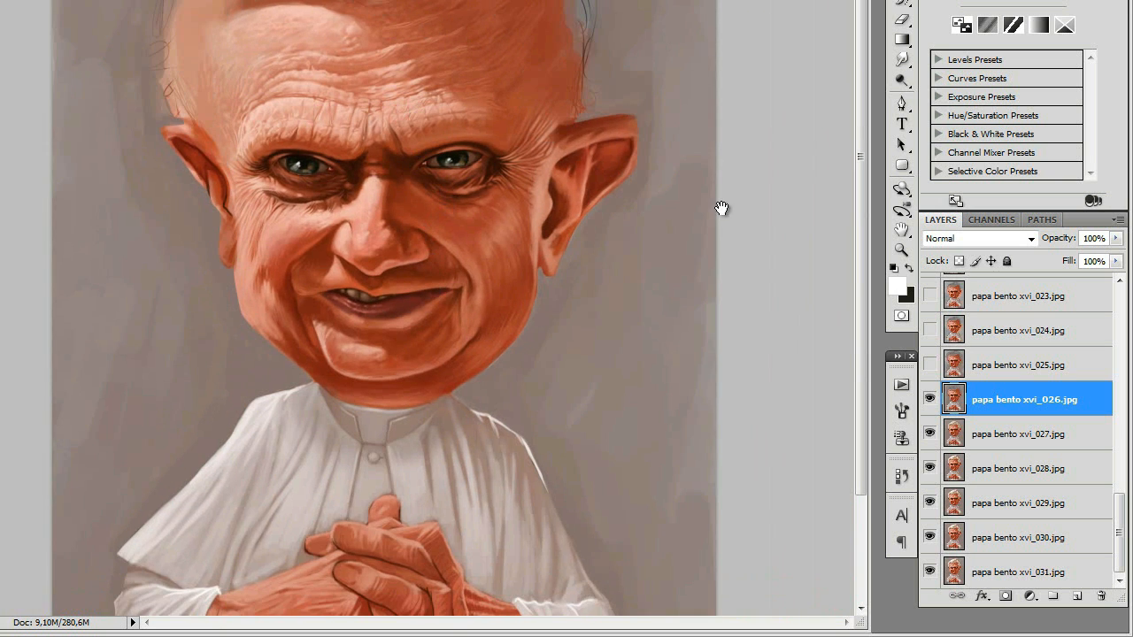
Set the foreground colour to a muted light grey-beige with a hue of 35°
click(898, 285)
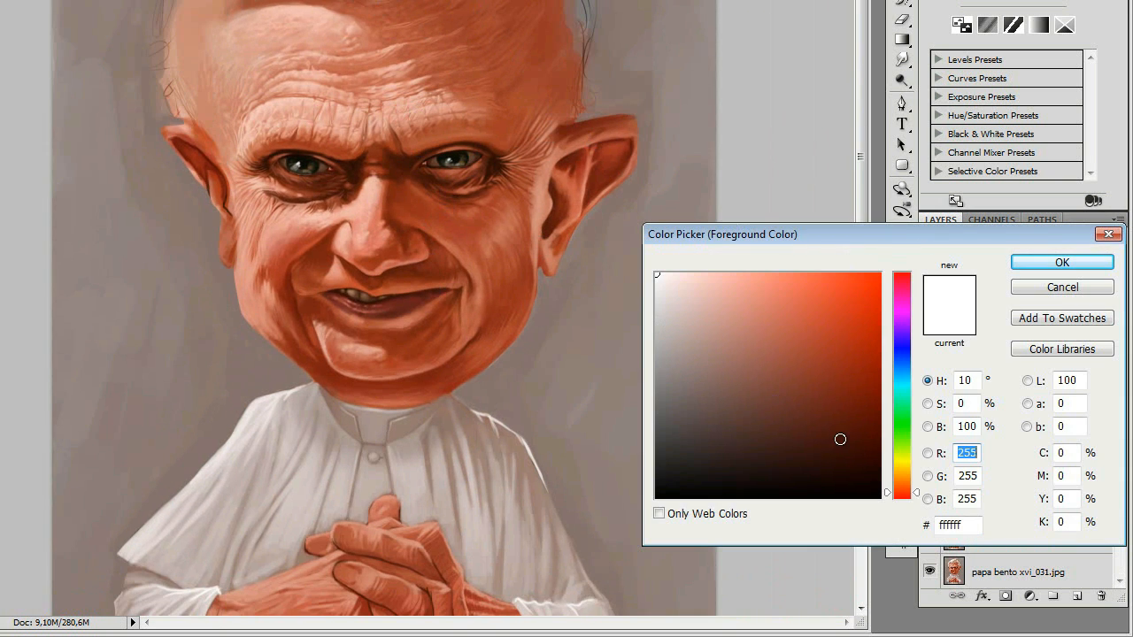
click(872, 455)
drag(901, 491, 900, 477)
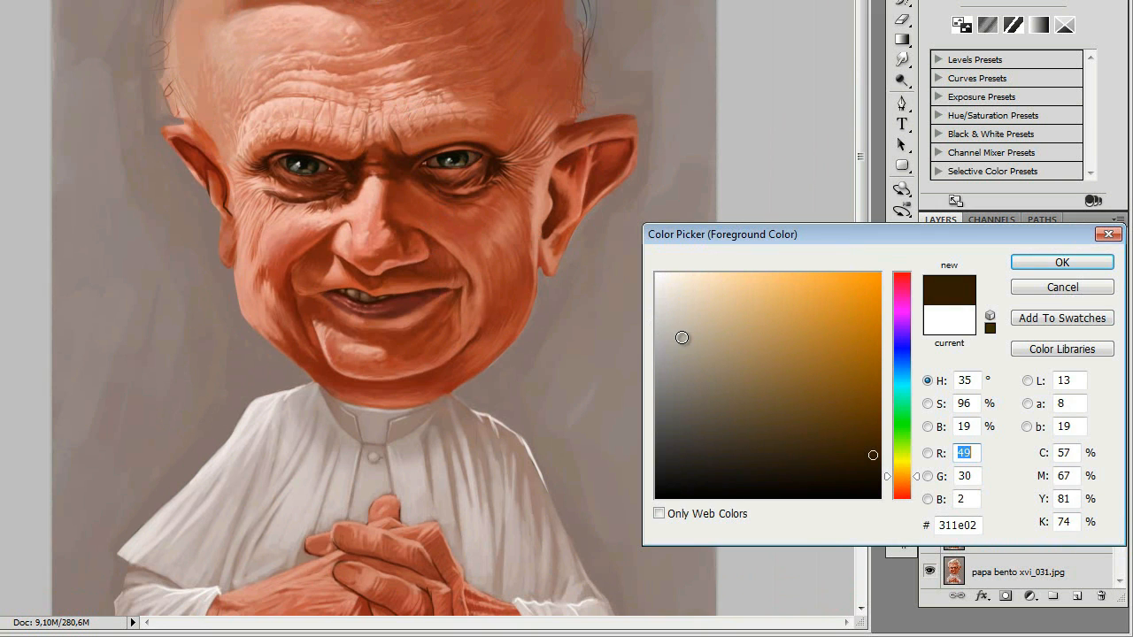
click(681, 337)
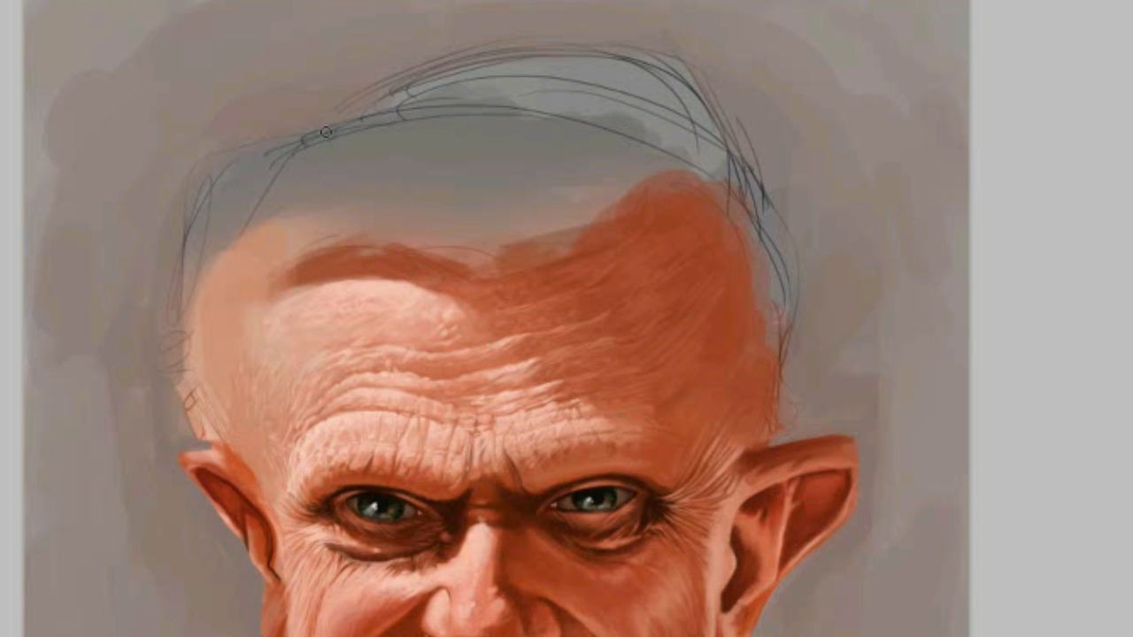
Block in the hair mass above the forehead with broad, curved grey-beige brush strokes following the hair's direction
mouse_move(210, 244)
mouse_down()
mouse_move(376, 200)
mouse_move(229, 246)
mouse_move(493, 262)
mouse_move(207, 249)
mouse_move(481, 242)
mouse_move(210, 227)
mouse_move(492, 217)
mouse_up()
key(ctrl+plus)
mouse_move(177, 127)
mouse_down()
mouse_move(450, 155)
mouse_move(373, 72)
mouse_move(335, 115)
mouse_move(541, 85)
mouse_move(352, 105)
mouse_move(660, 151)
mouse_move(315, 77)
mouse_move(582, 102)
mouse_up()
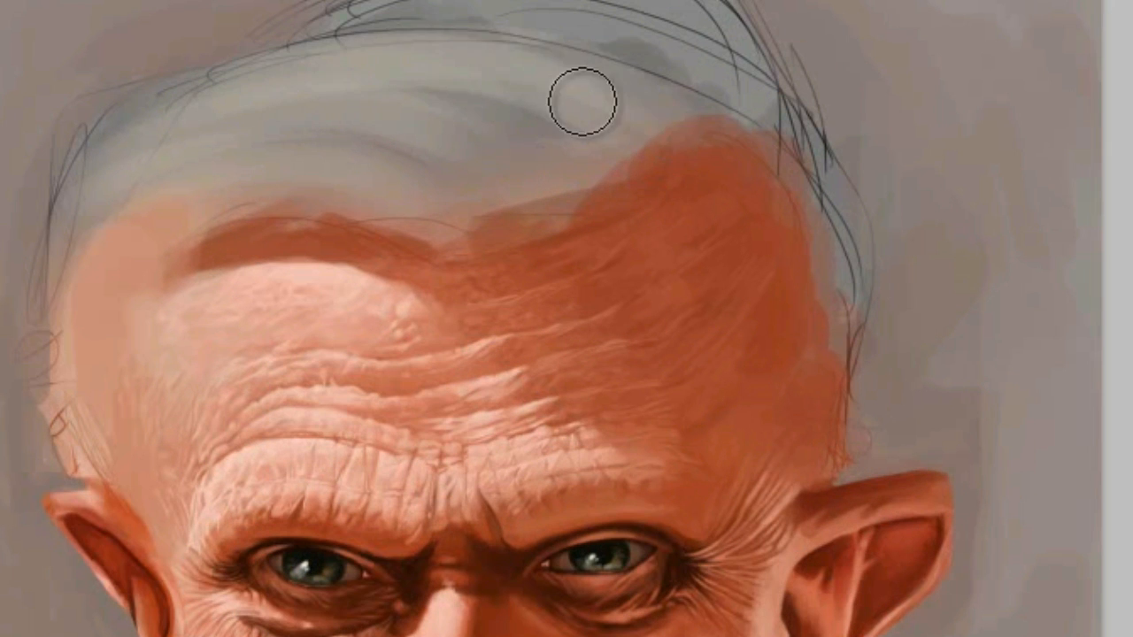
drag(472, 43, 678, 95)
drag(252, 186, 389, 212)
mouse_move(199, 147)
mouse_down()
mouse_move(439, 186)
mouse_move(123, 179)
mouse_move(372, 145)
mouse_move(413, 61)
mouse_move(375, 97)
mouse_move(582, 97)
mouse_move(329, 97)
mouse_move(722, 141)
mouse_up()
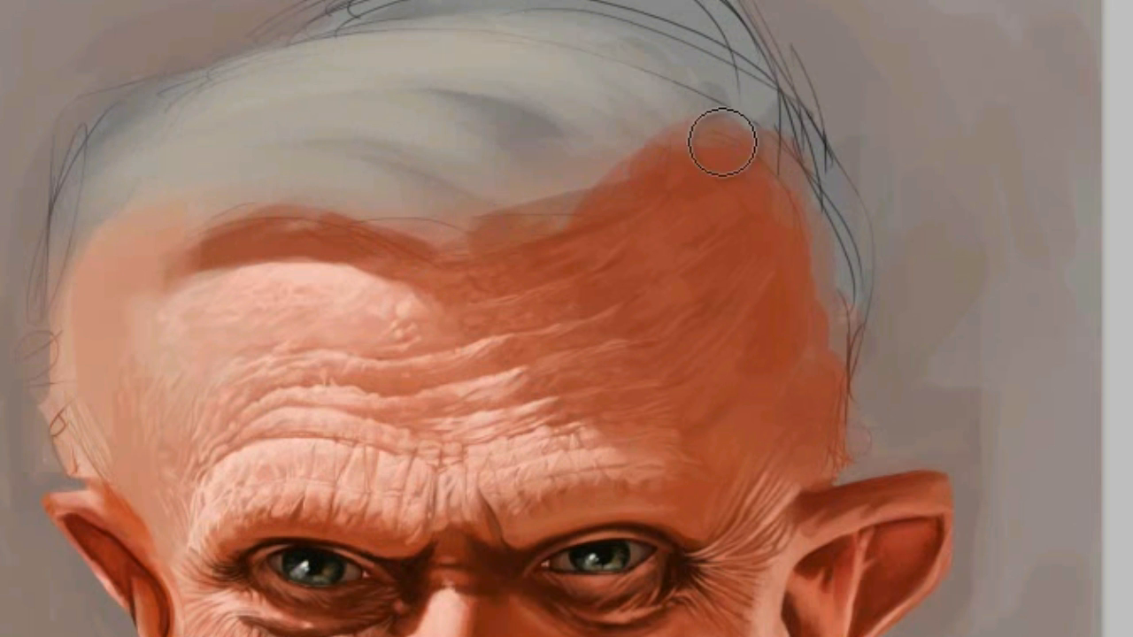
drag(517, 67, 731, 176)
drag(388, 122, 566, 177)
drag(324, 163, 425, 181)
mouse_move(485, 278)
mouse_down()
mouse_move(562, 177)
mouse_move(563, 84)
mouse_move(593, 95)
mouse_move(582, 105)
mouse_move(495, 97)
mouse_up()
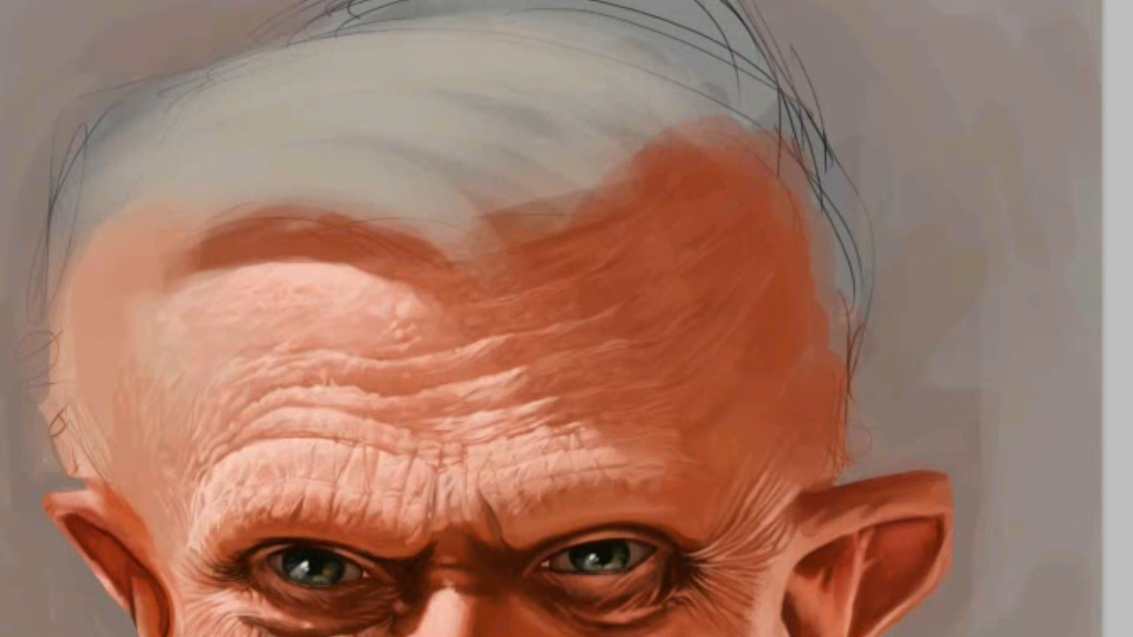
Extend the grey-beige hair base over the temple on the lit side and across the crown
click(216, 300)
key(ctrl+minus)
key(ctrl+minus)
drag(211, 168, 216, 321)
click(610, 124)
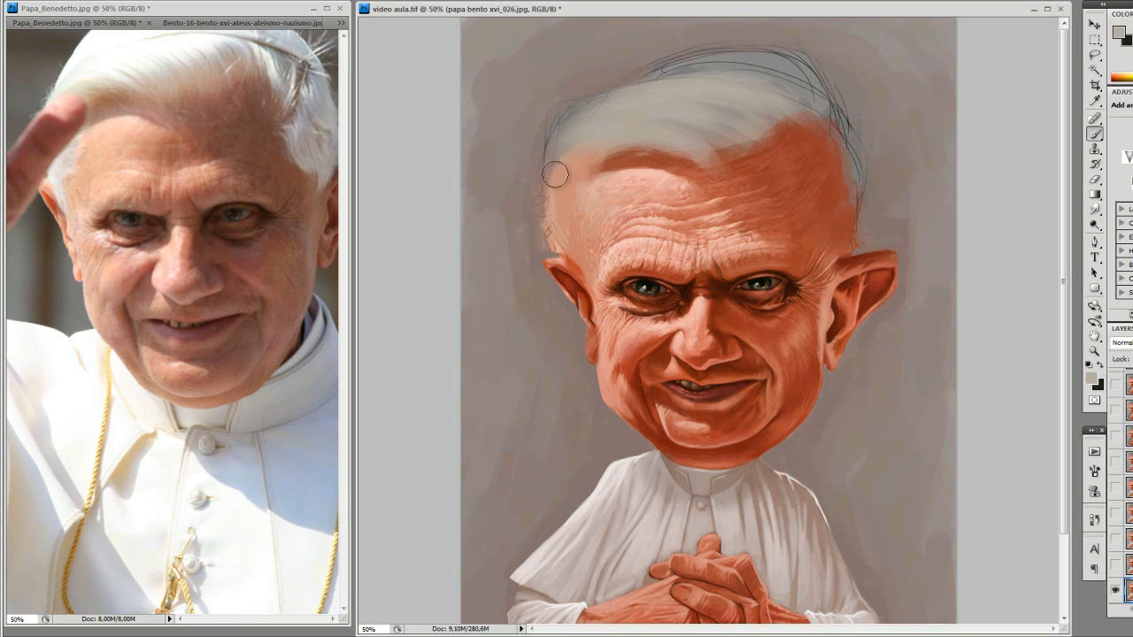
mouse_move(566, 165)
mouse_down()
mouse_move(628, 117)
mouse_move(589, 108)
mouse_move(699, 78)
mouse_up()
mouse_move(792, 109)
mouse_down()
mouse_move(708, 131)
mouse_move(623, 124)
mouse_move(692, 128)
mouse_move(667, 90)
mouse_move(777, 103)
mouse_up()
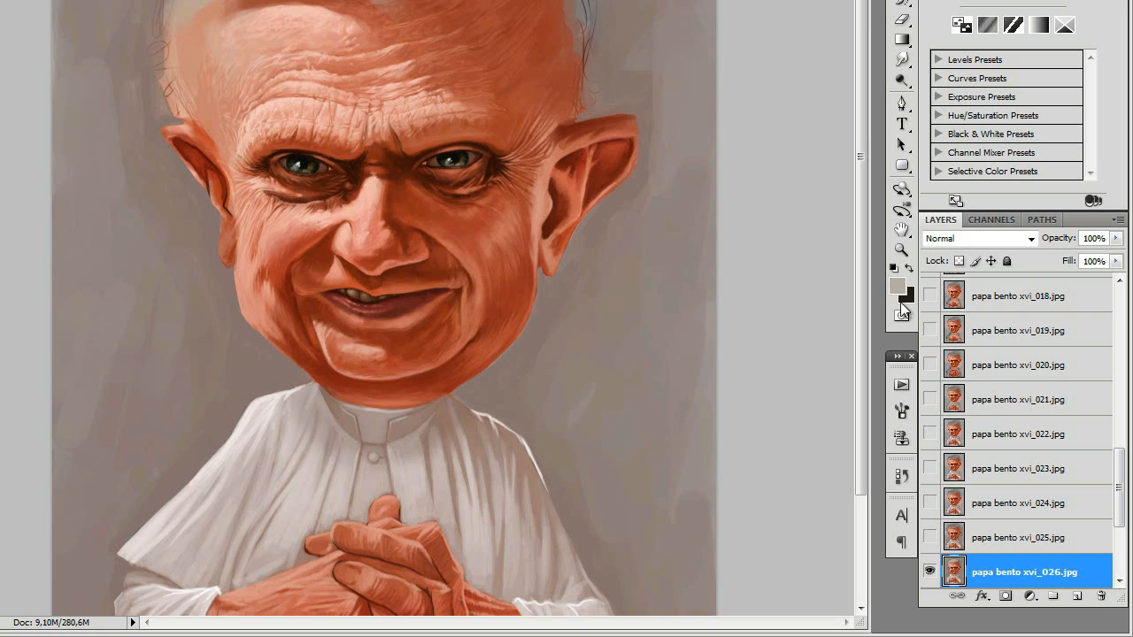
Lighten the foreground colour in stages to a near-white with RGB 231, 230, 227
click(1091, 378)
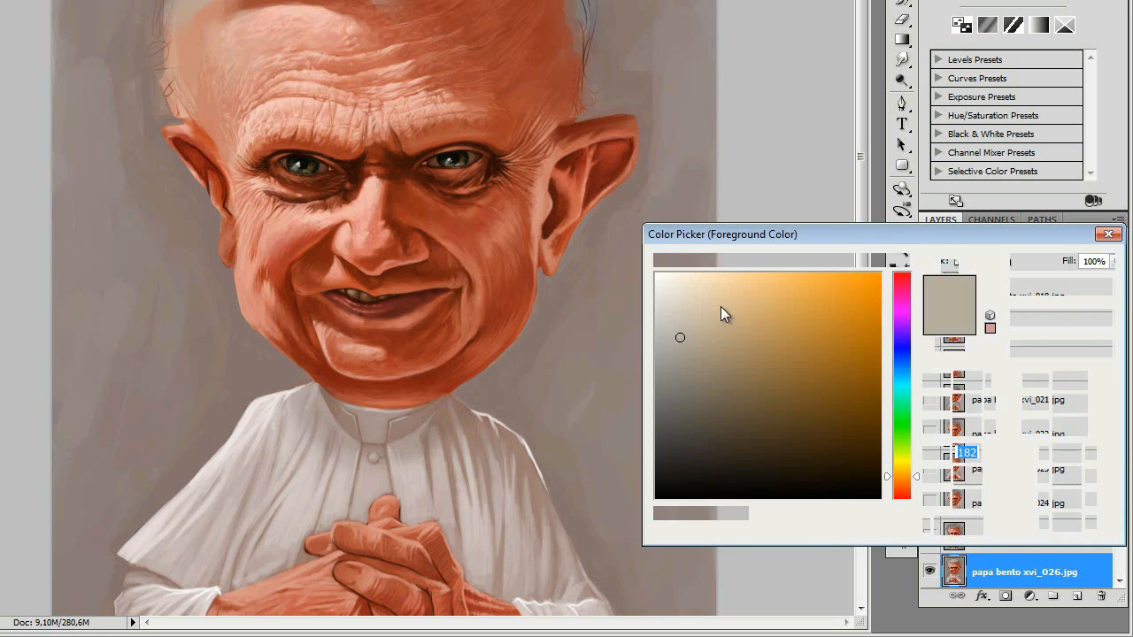
click(672, 312)
key(Return)
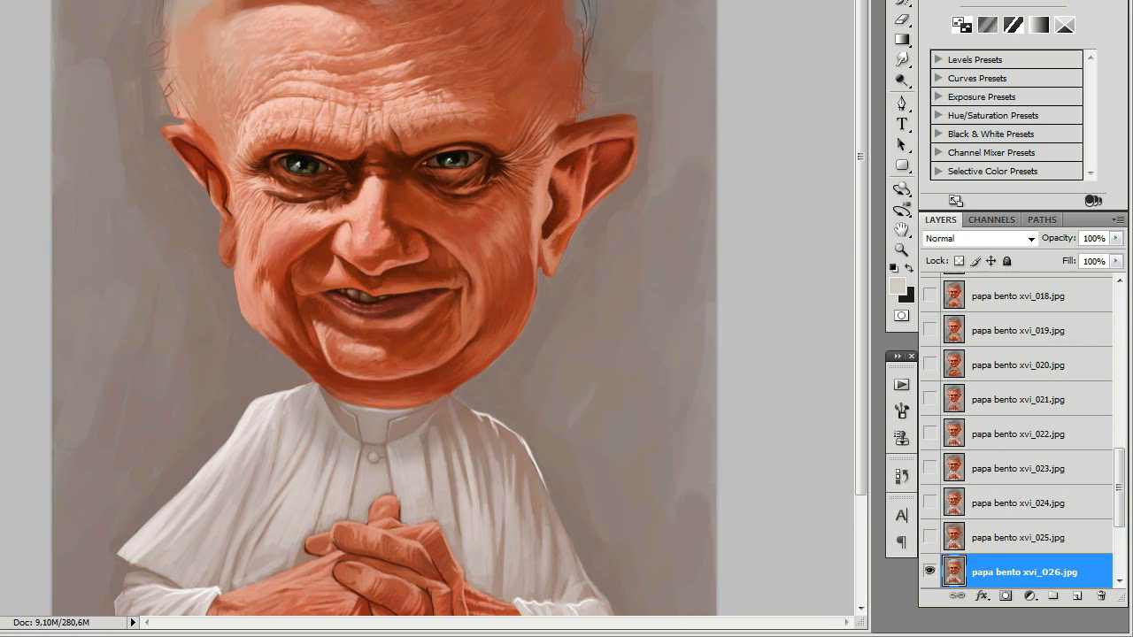
click(899, 287)
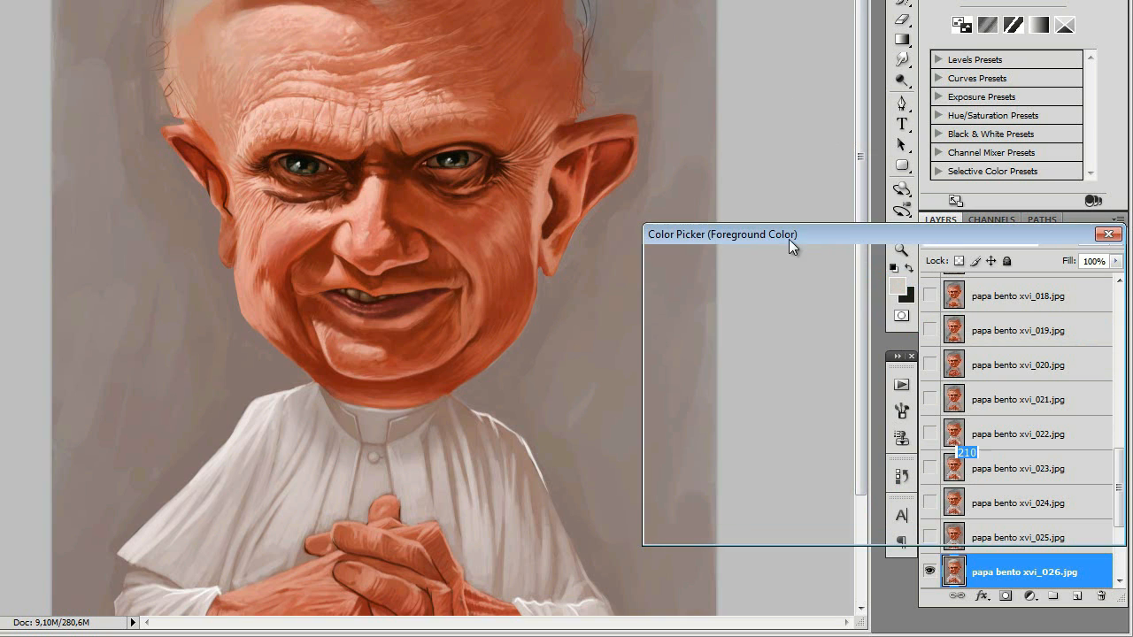
click(665, 302)
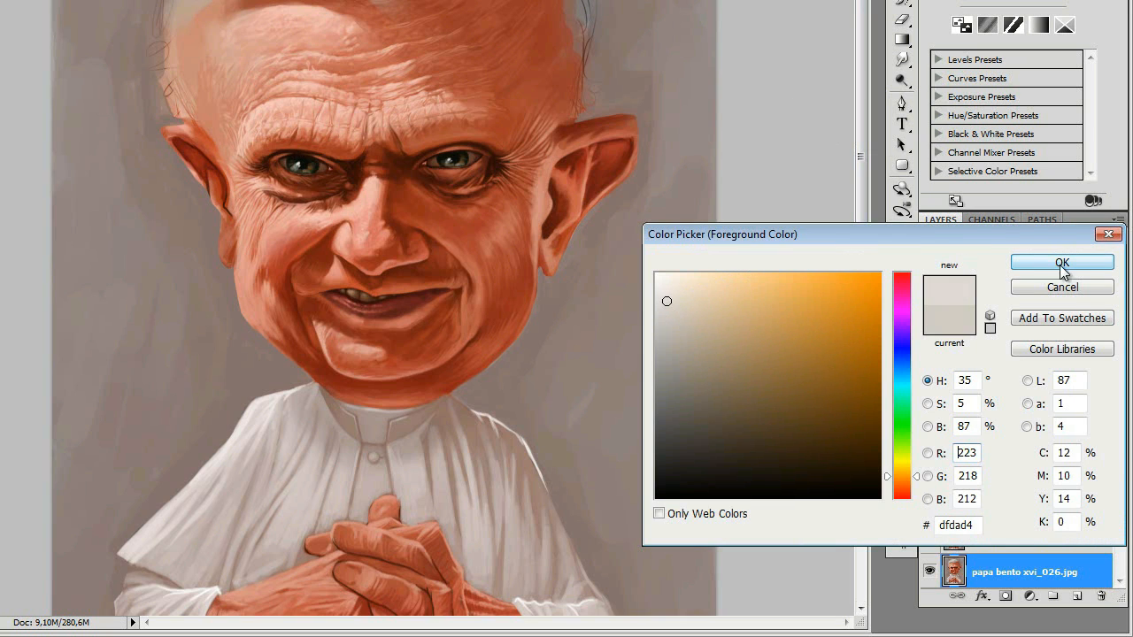
click(659, 294)
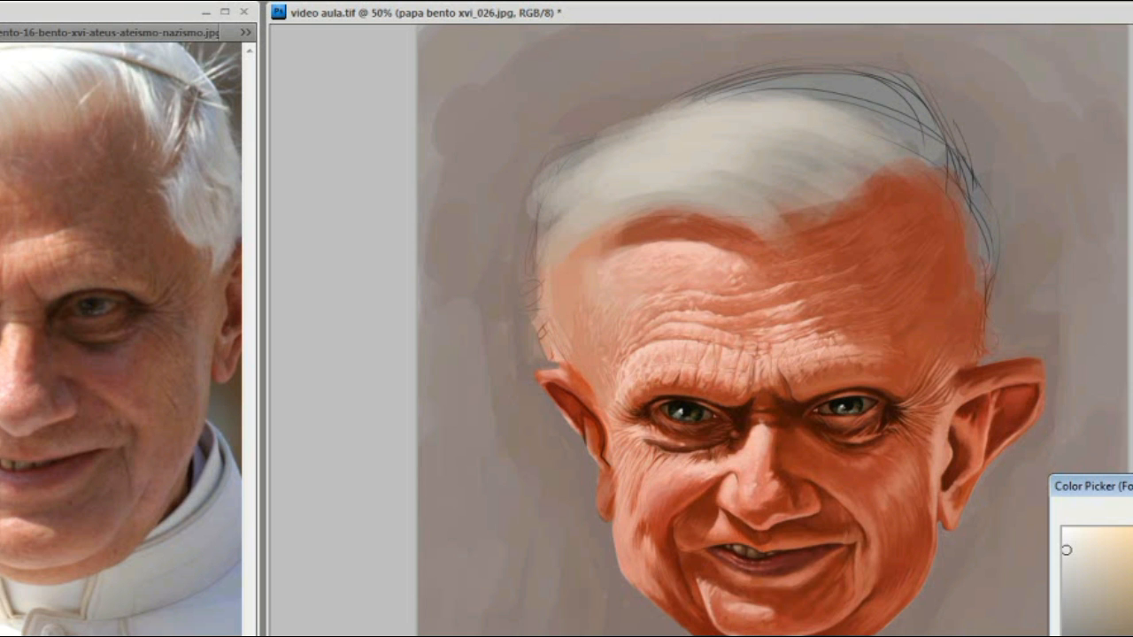
key(Return)
Paint near-white highlights across the front and crown of the hair and along its outer edge above the lit temple
mouse_move(609, 180)
mouse_down()
mouse_move(722, 177)
mouse_move(630, 162)
mouse_move(742, 141)
mouse_move(679, 128)
mouse_move(813, 121)
mouse_move(835, 156)
mouse_move(815, 154)
mouse_move(790, 118)
mouse_move(807, 134)
mouse_move(741, 180)
mouse_move(711, 178)
mouse_move(733, 183)
mouse_move(747, 150)
mouse_move(837, 127)
mouse_up()
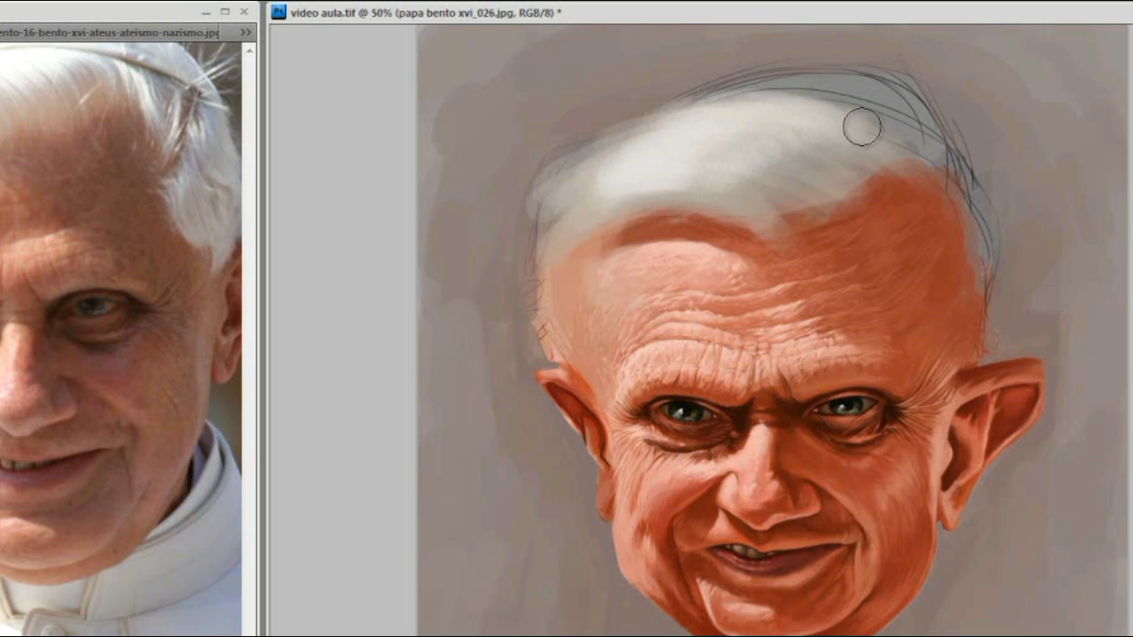
mouse_move(610, 186)
mouse_down()
mouse_move(582, 188)
mouse_move(668, 141)
mouse_move(607, 165)
mouse_move(623, 140)
mouse_move(733, 106)
mouse_up()
key(ctrl+minus)
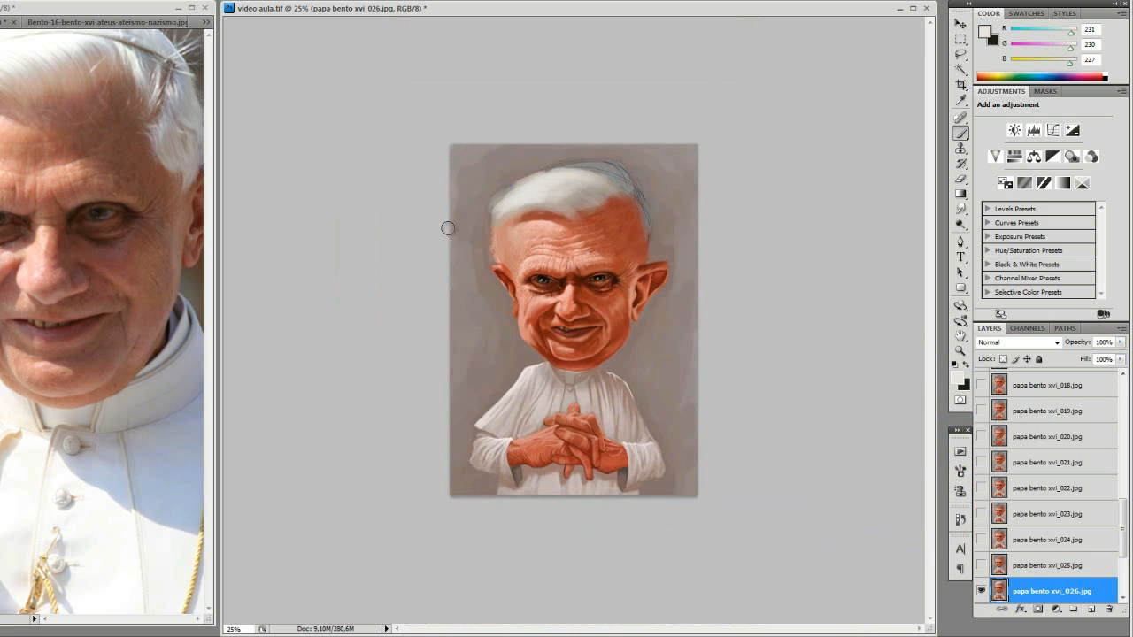
ctrl+click(563, 212)
ctrl+click(562, 213)
drag(518, 218, 533, 294)
Set the foreground colour to the light hair grey #dbd8d2
key(alt)
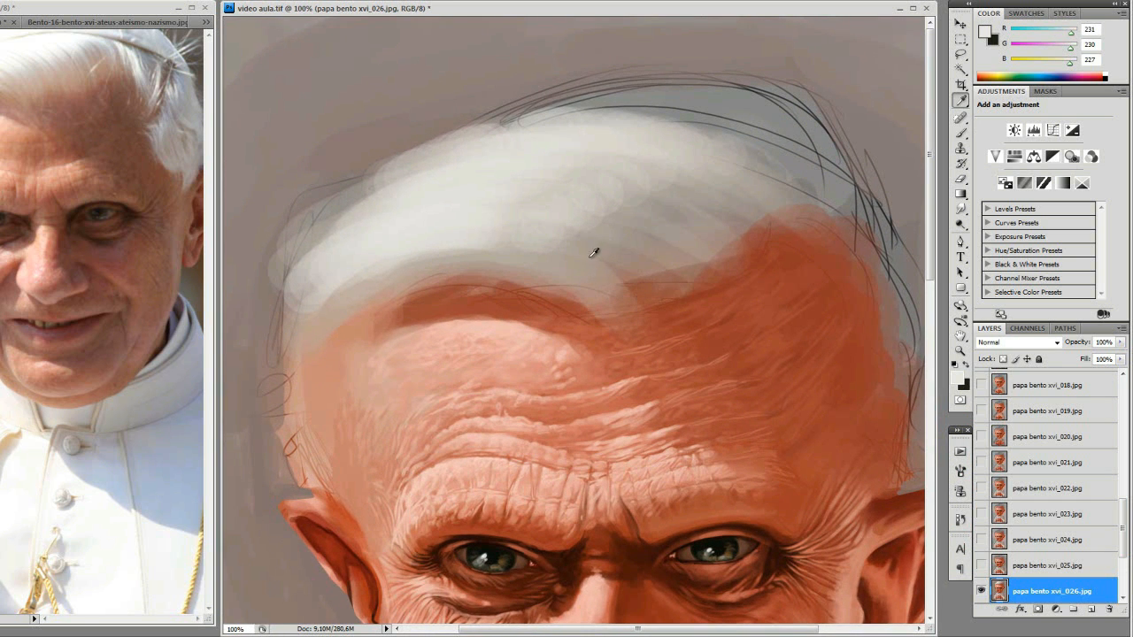
click(955, 376)
click(472, 227)
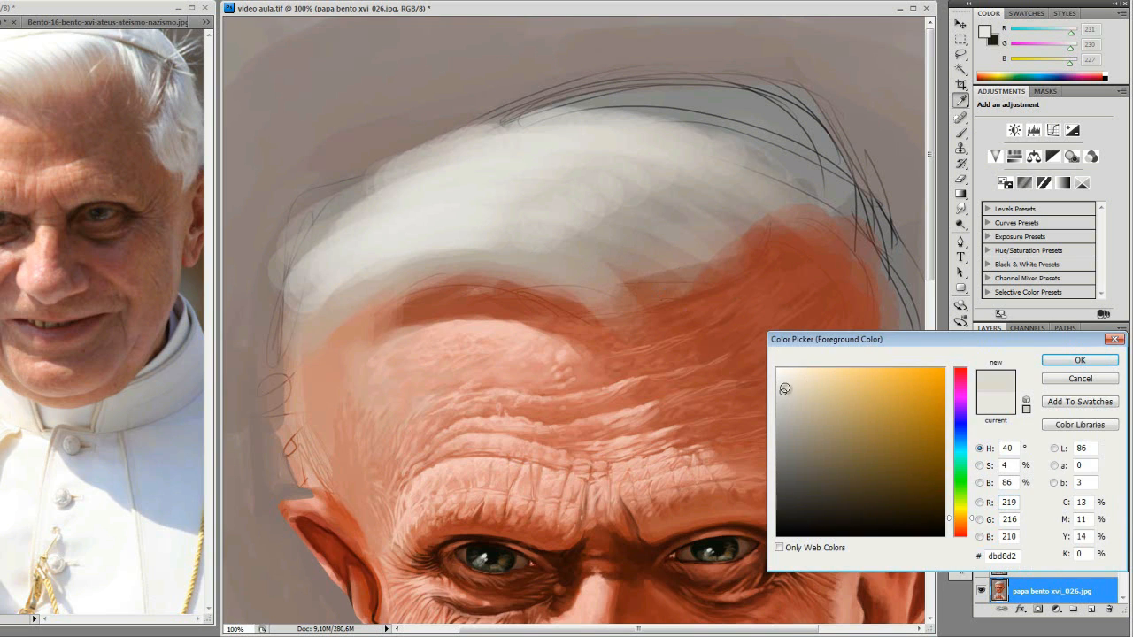
click(1080, 360)
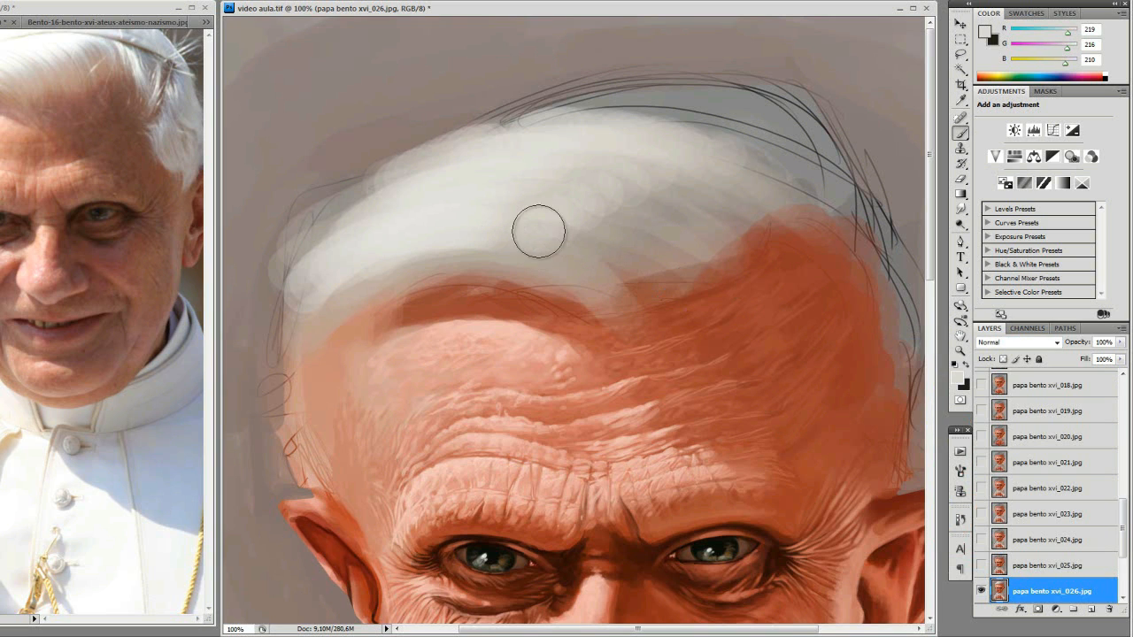
Reduce the brush size and paint curved light grey locks over the middle of the hair
key(bracketleft)
key(bracketleft)
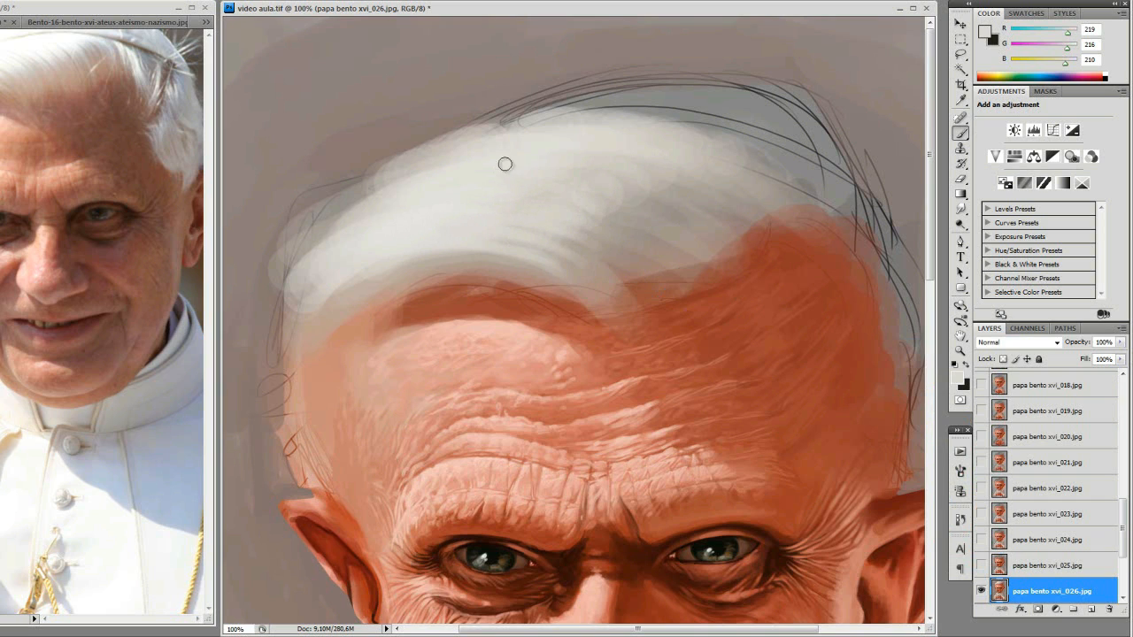
drag(675, 213, 637, 185)
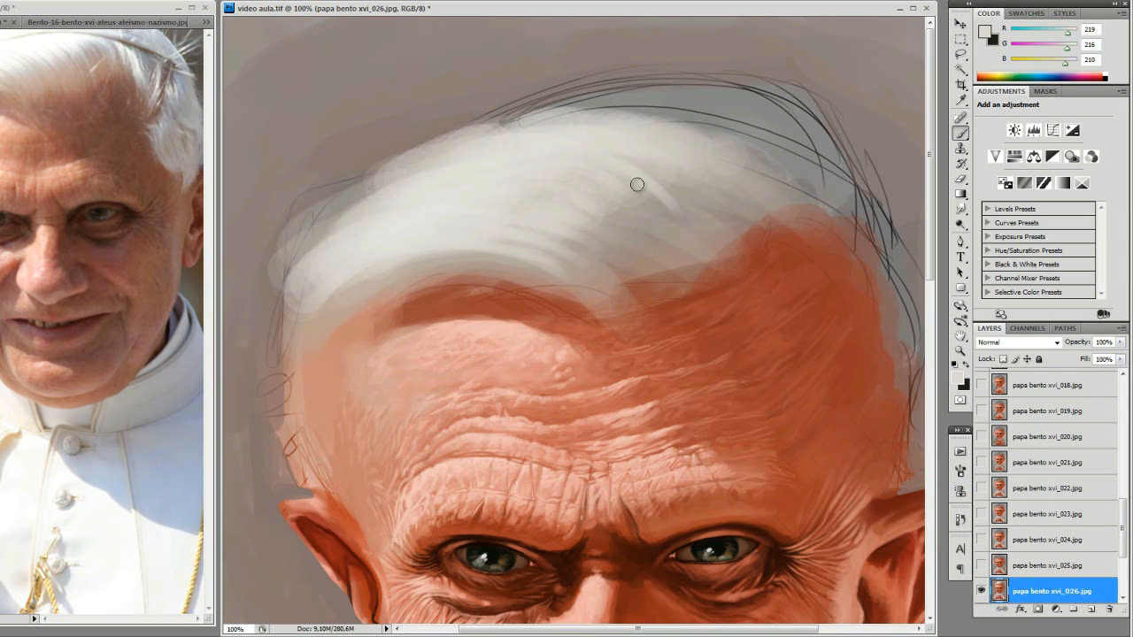
mouse_move(594, 149)
mouse_down()
mouse_move(694, 202)
mouse_move(676, 200)
mouse_up()
mouse_move(656, 157)
mouse_down()
mouse_move(694, 183)
mouse_move(770, 190)
mouse_up()
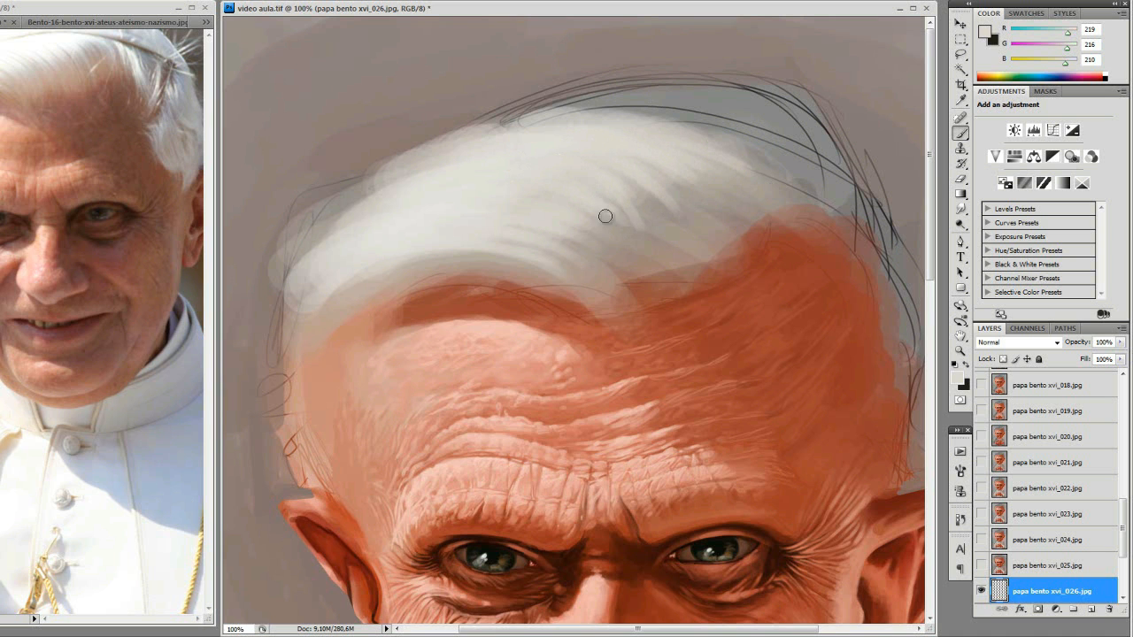
Lighten the foreground colour to an off-white with RGB 236, 234, 231
key(ctrl+minus)
key(ctrl+minus)
key(ctrl+minus)
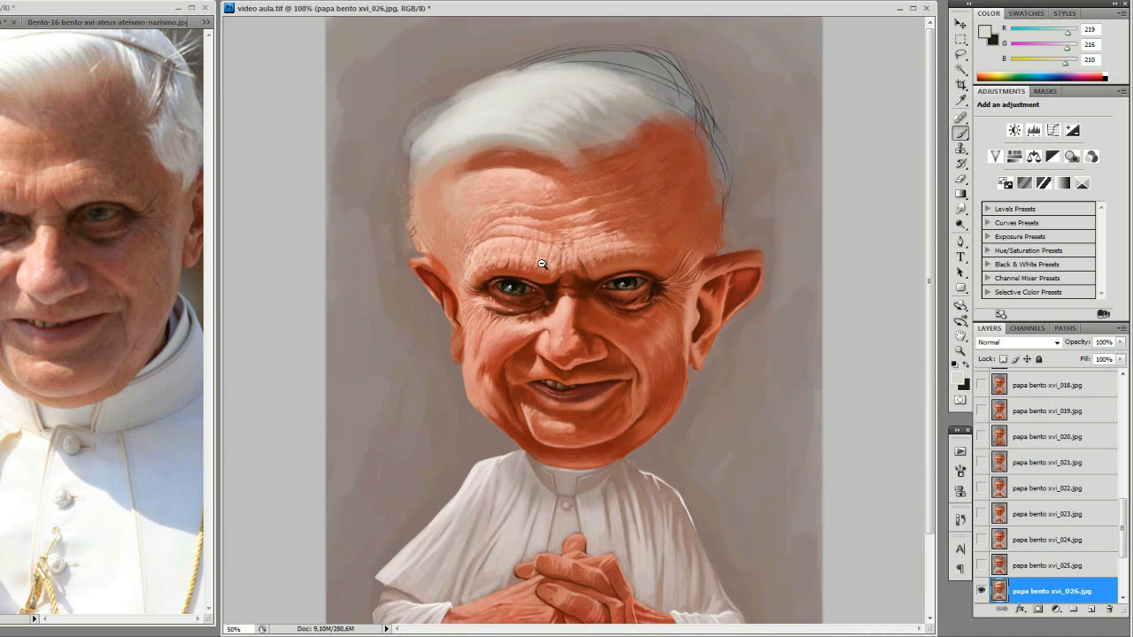
key(ctrl+plus)
key(ctrl+plus)
key(ctrl+plus)
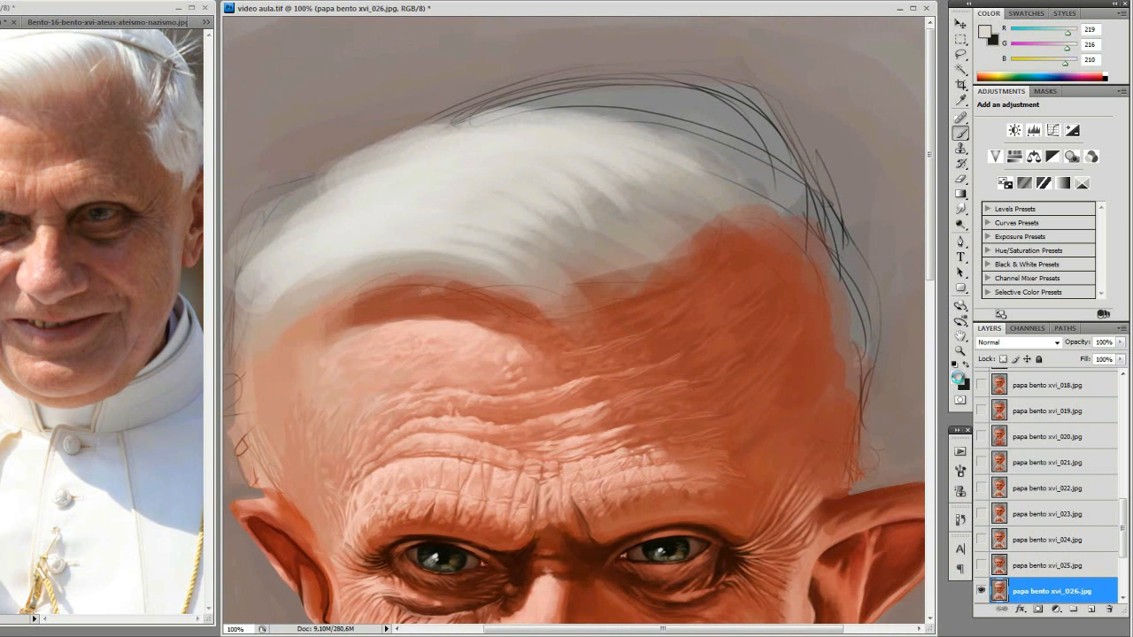
click(958, 378)
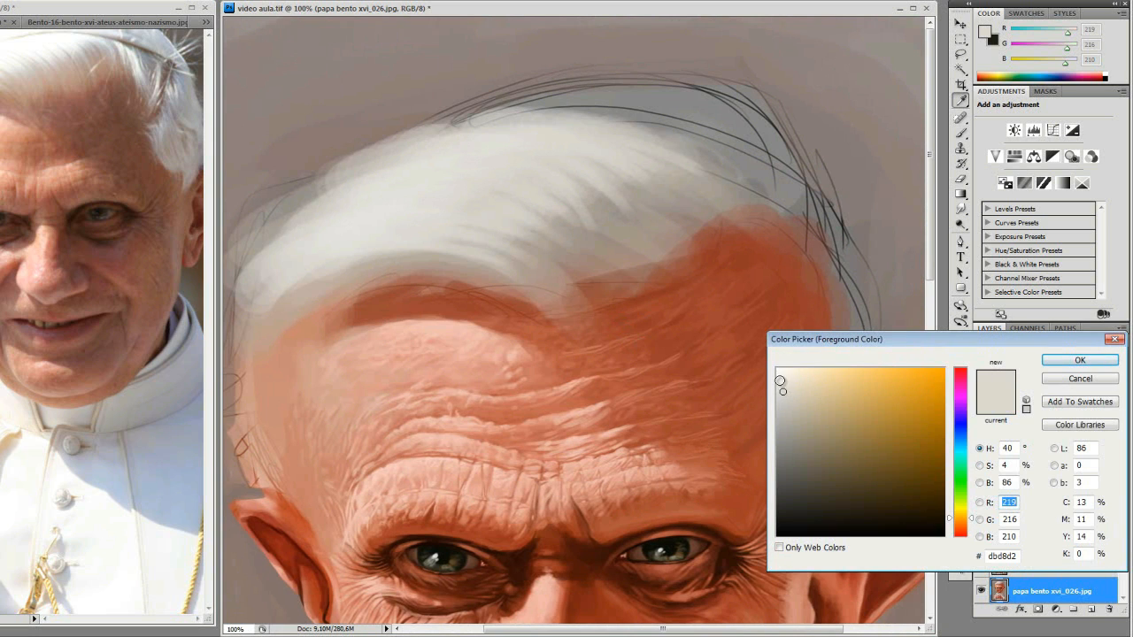
click(780, 380)
click(1080, 360)
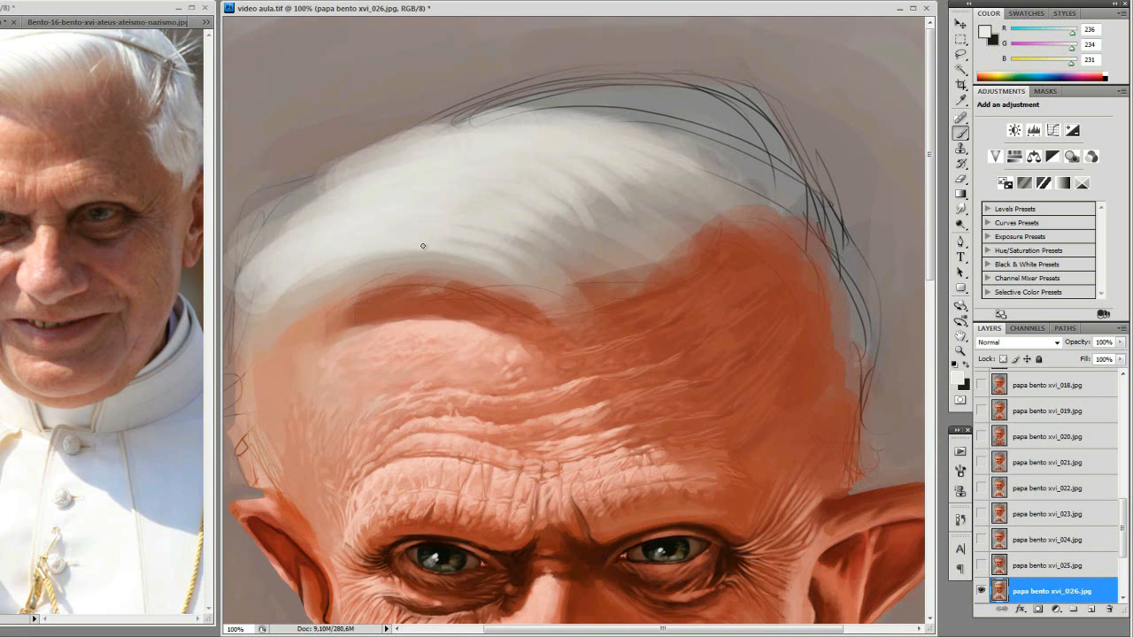
Paint fine off-white hair strands with a small brush sweeping down to the front hairline above the forehead
drag(413, 240, 513, 277)
drag(448, 232, 509, 255)
mouse_move(462, 216)
mouse_down()
mouse_move(561, 266)
mouse_move(519, 230)
mouse_move(557, 239)
mouse_move(561, 269)
mouse_up()
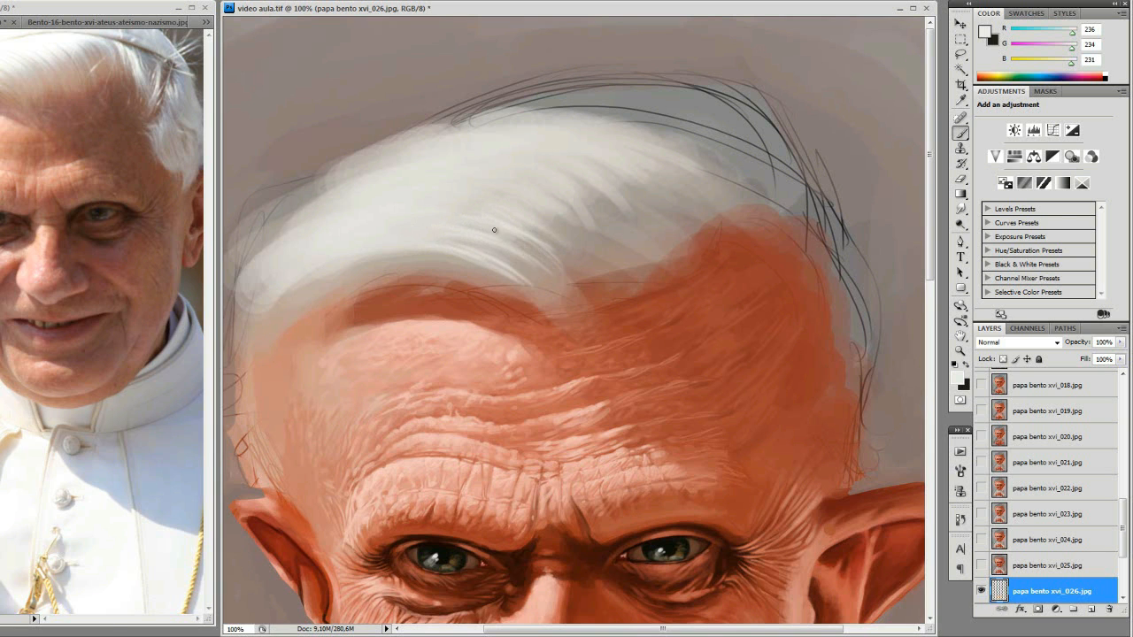
Sample a darker grey-brown from the shaded hair area beside the fine strands and return to the Brush tool
ctrl+alt+click(641, 348)
ctrl+alt+click(642, 349)
ctrl+alt+click(643, 349)
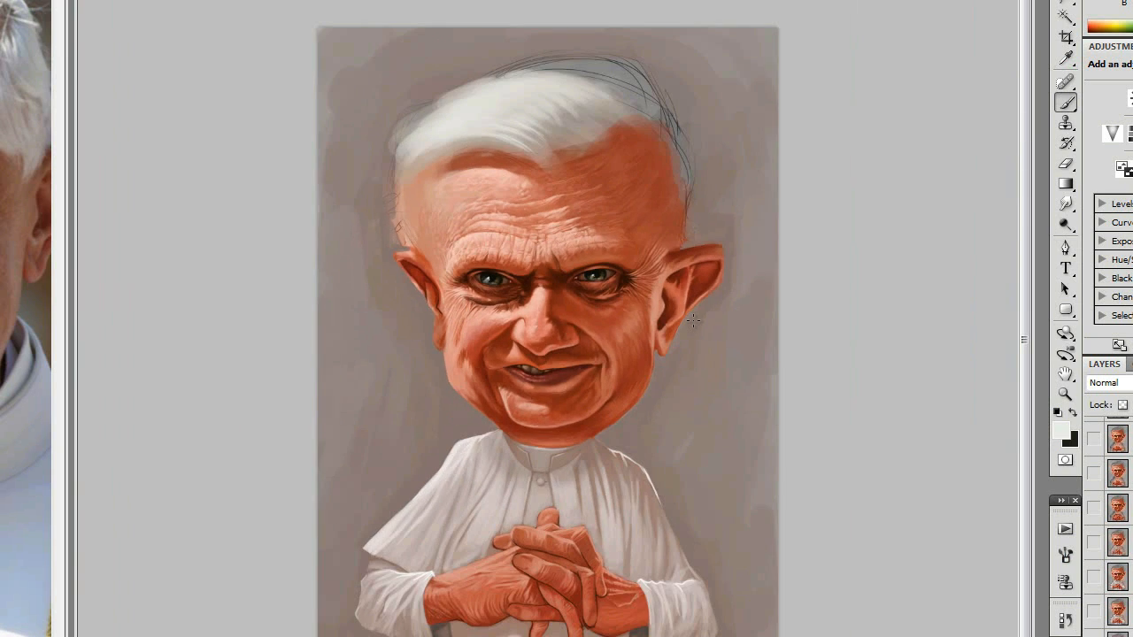
ctrl+click(668, 233)
ctrl+click(587, 321)
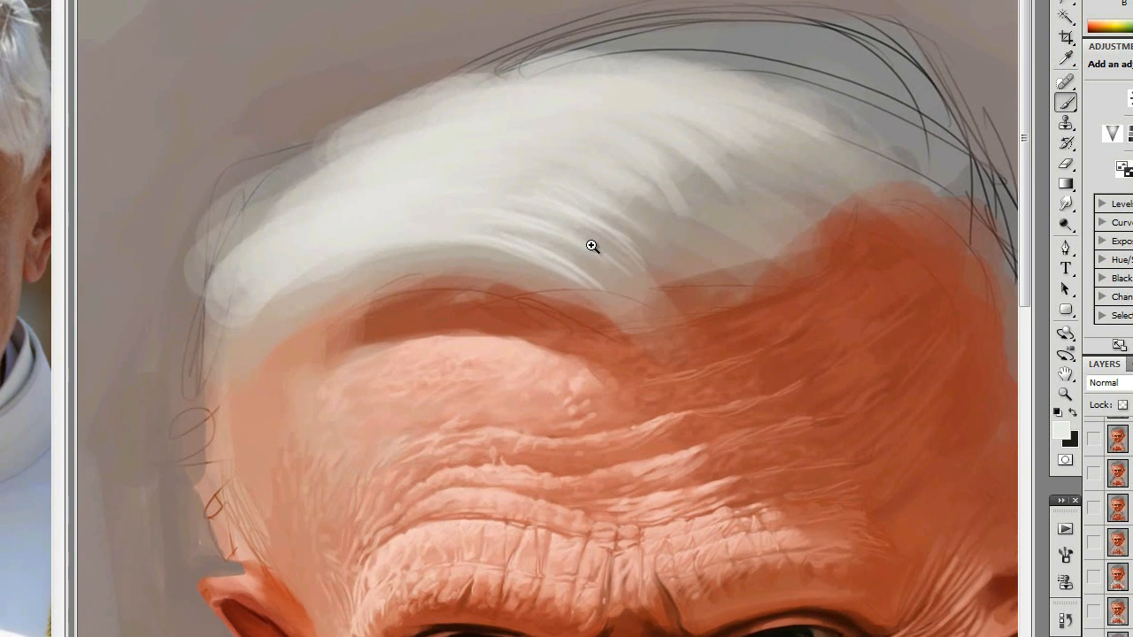
ctrl+click(660, 221)
drag(734, 189, 454, 297)
key(i)
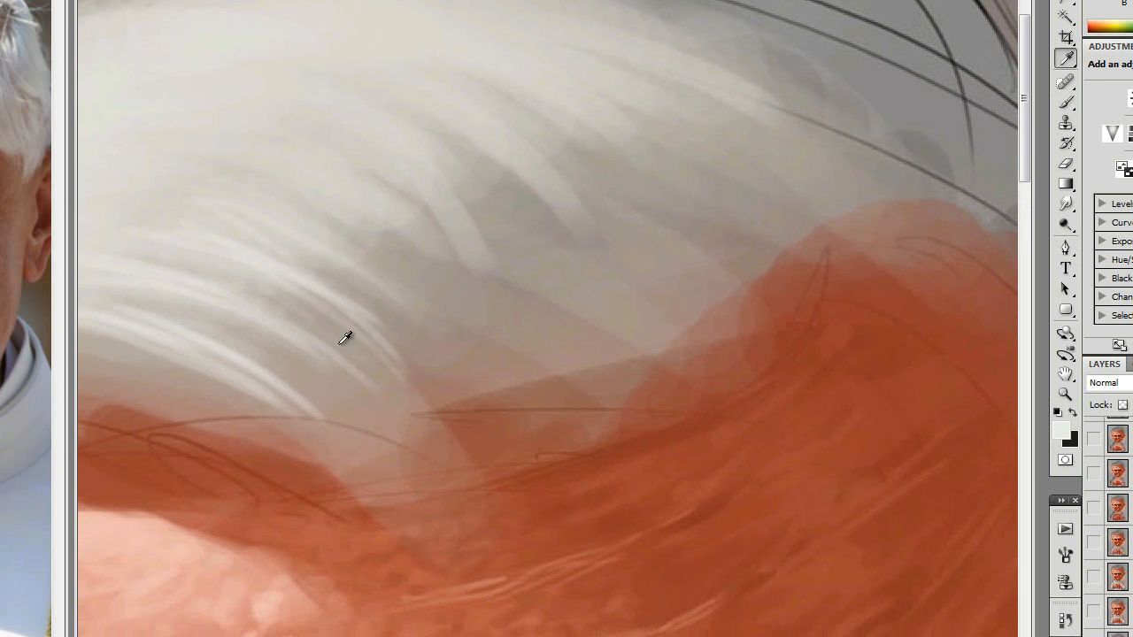
click(368, 260)
key(b)
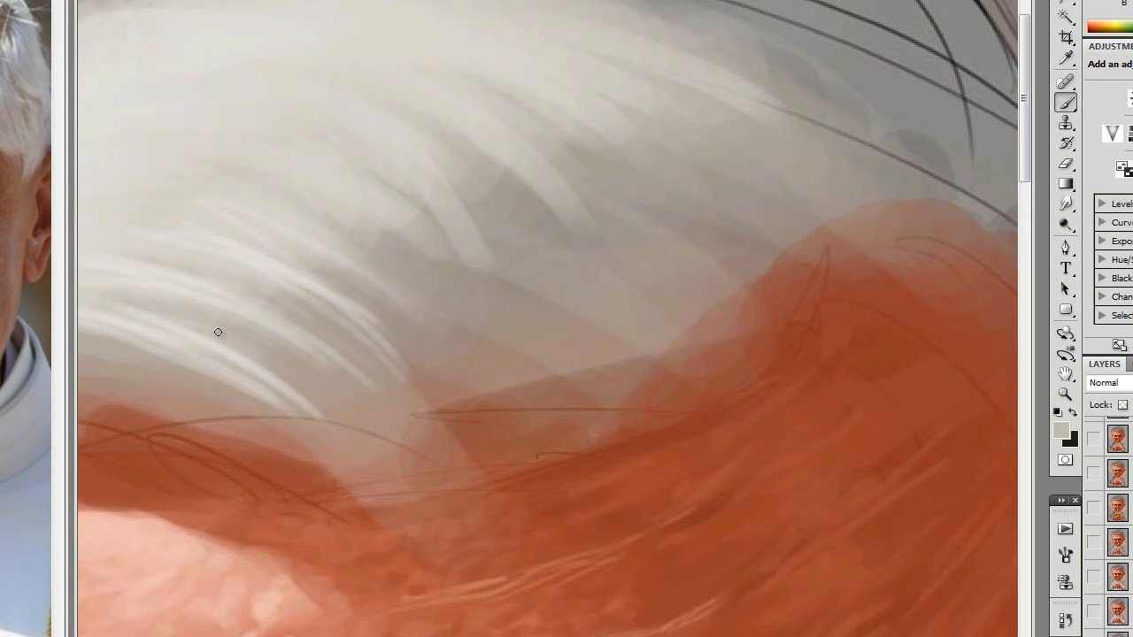
key(i)
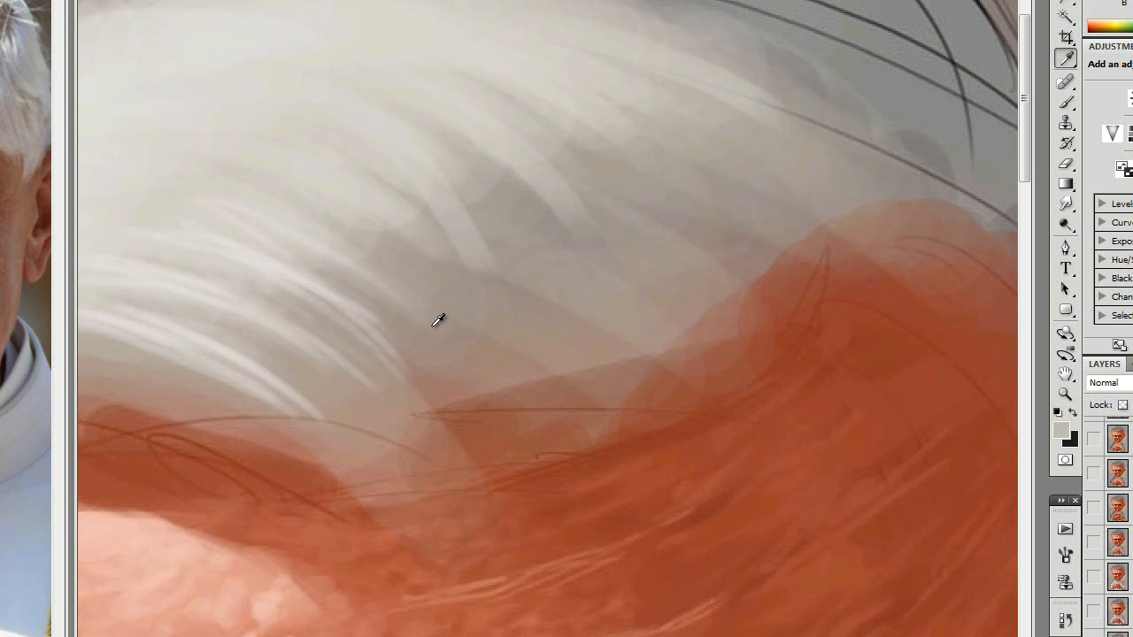
click(457, 256)
key(b)
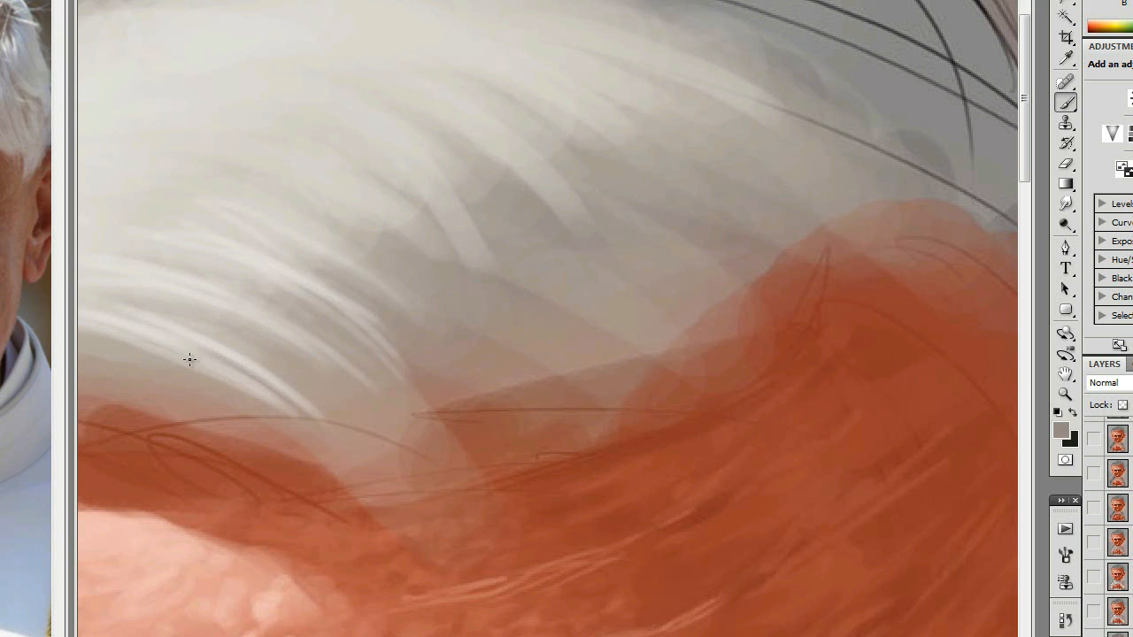
Paint thin grey-brown shadow strands between the off-white hair strands above the front hairline
mouse_move(211, 349)
mouse_down()
mouse_move(316, 409)
mouse_move(260, 354)
mouse_up()
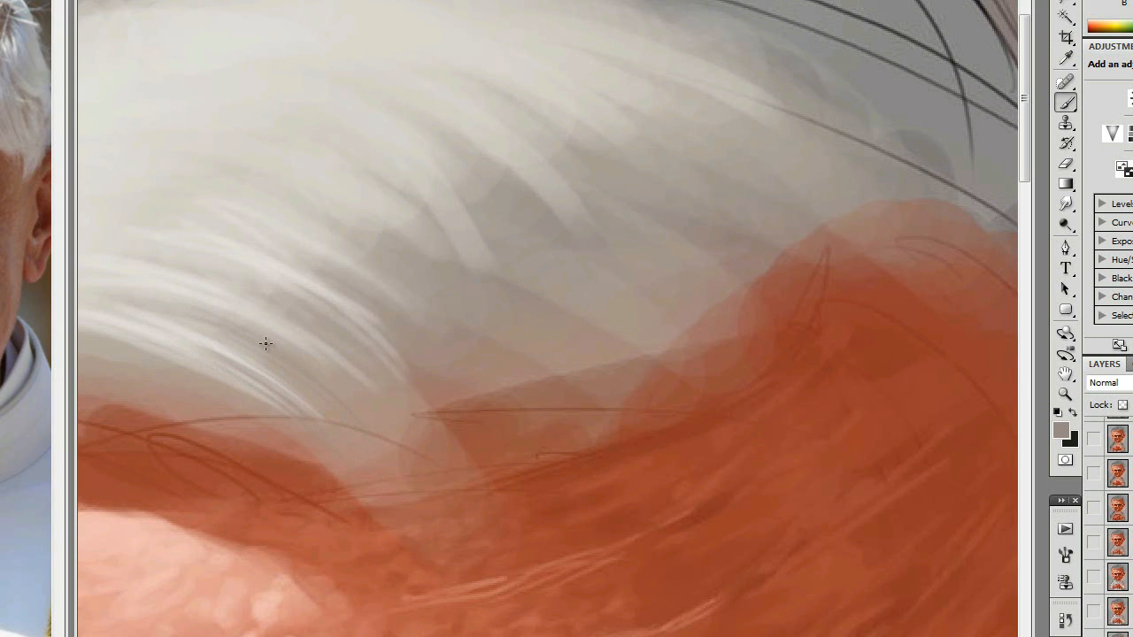
drag(310, 355, 266, 317)
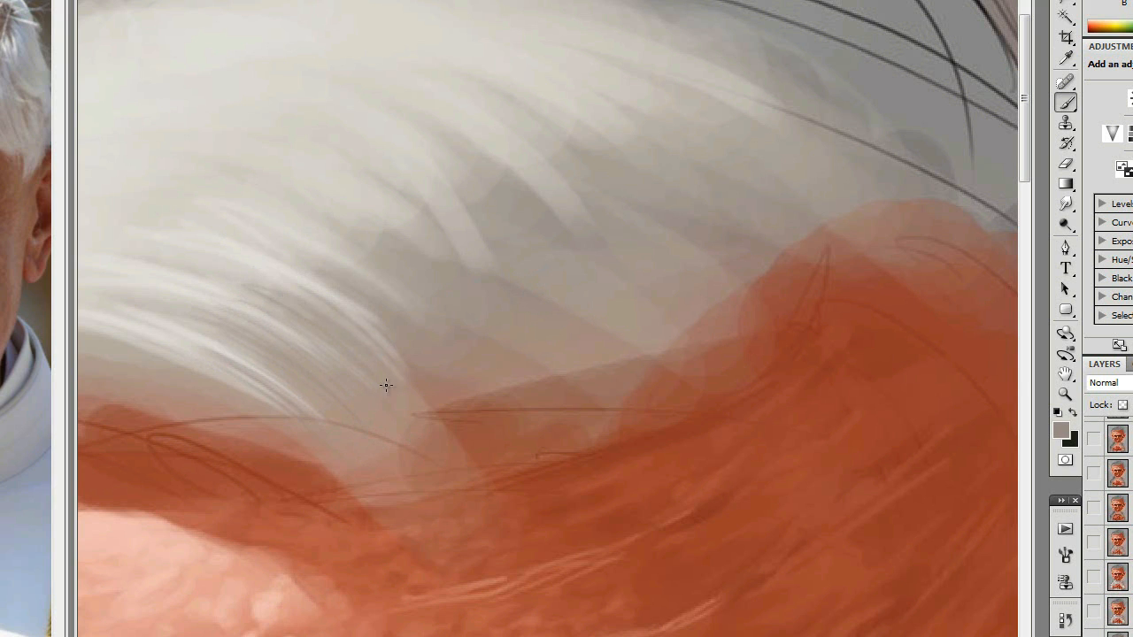
drag(296, 282, 355, 318)
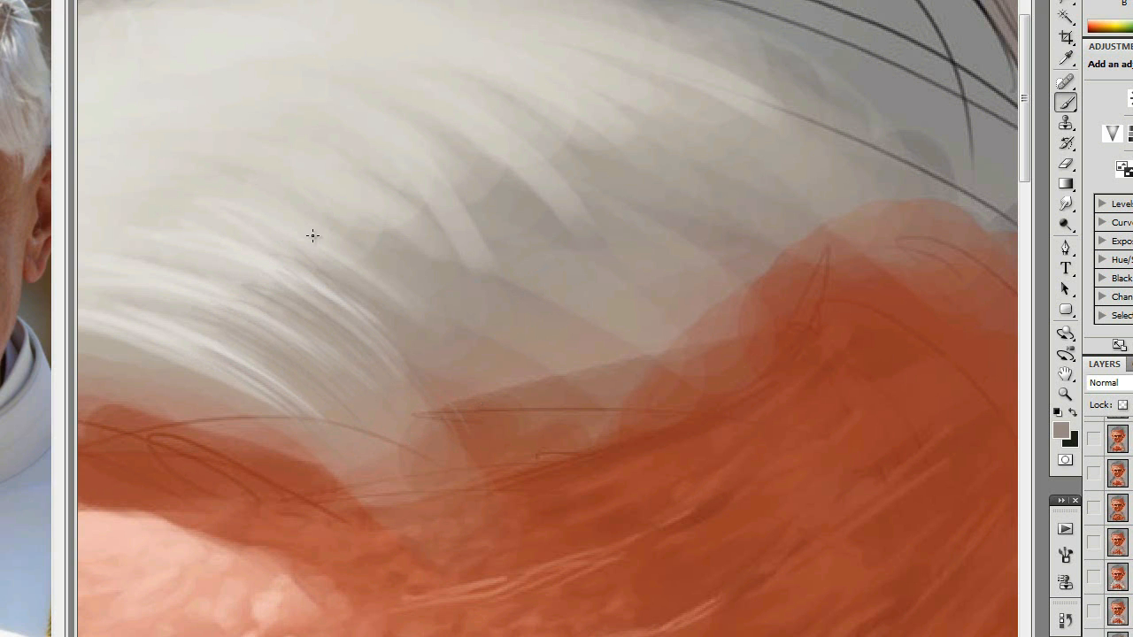
alt+click(648, 414)
alt+click(649, 414)
alt+click(649, 414)
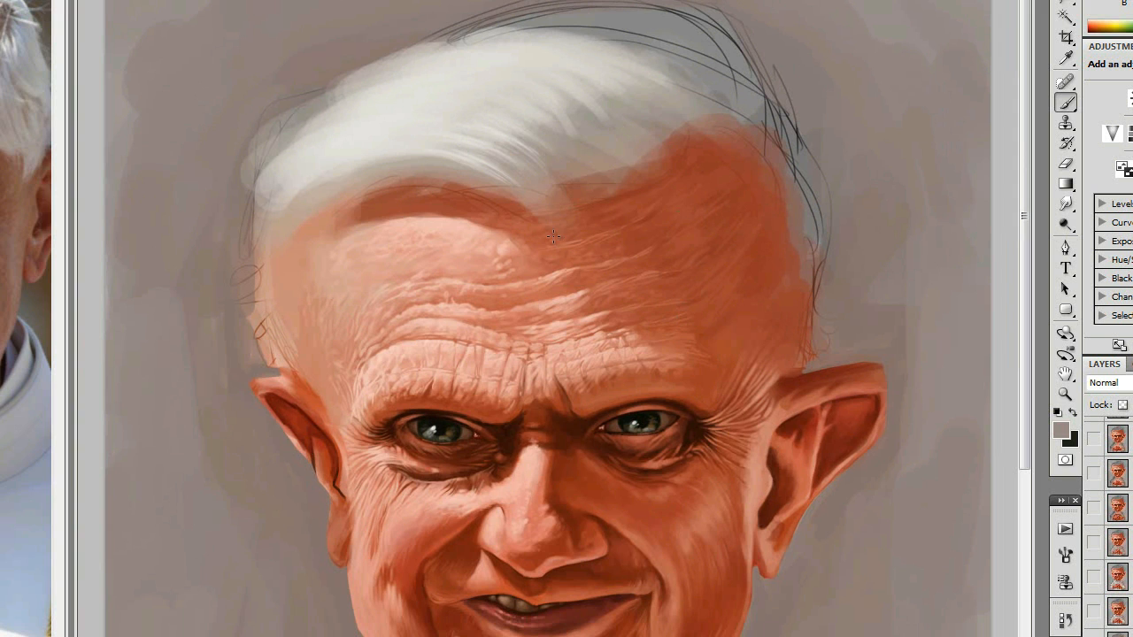
Change the foreground colour to a yellowish beige with RGB 203, 191, 142
key(i)
click(1064, 433)
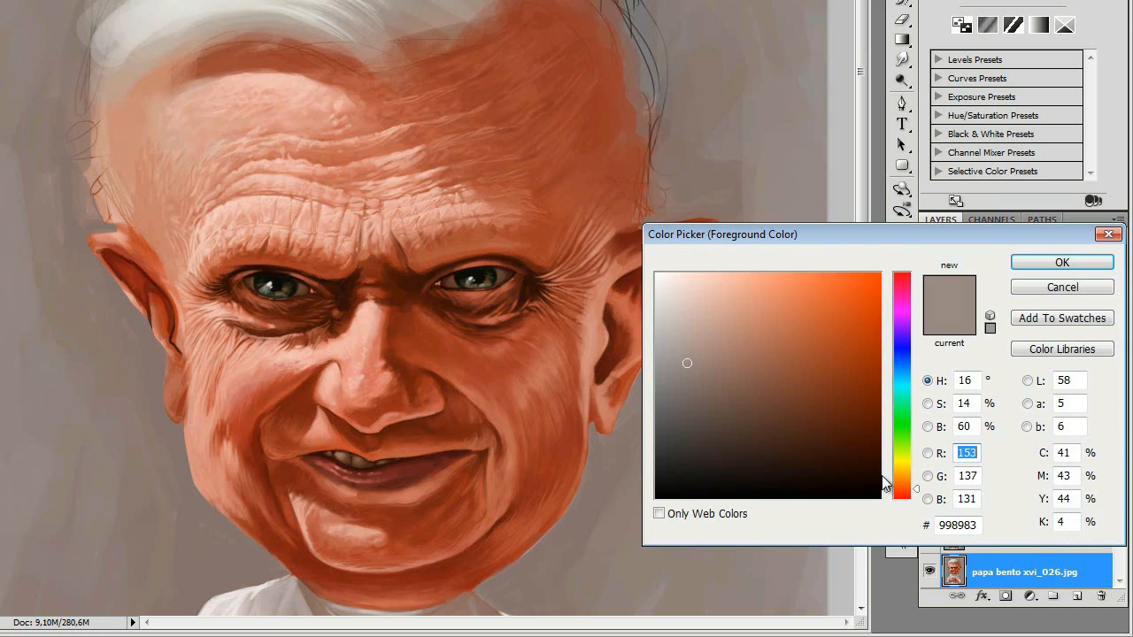
click(903, 469)
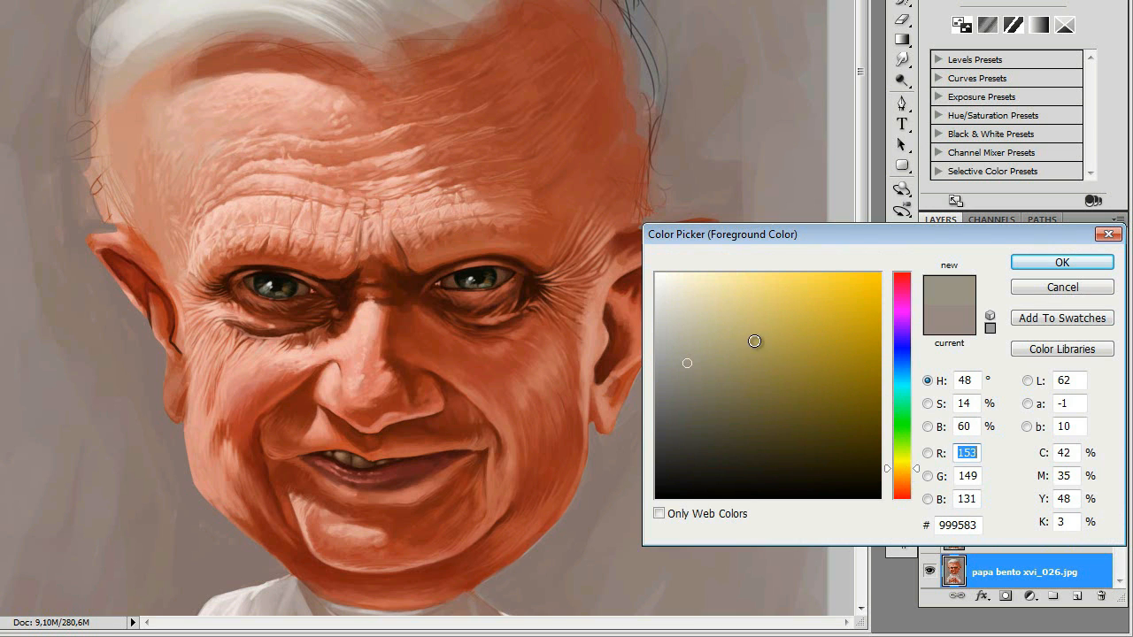
click(724, 317)
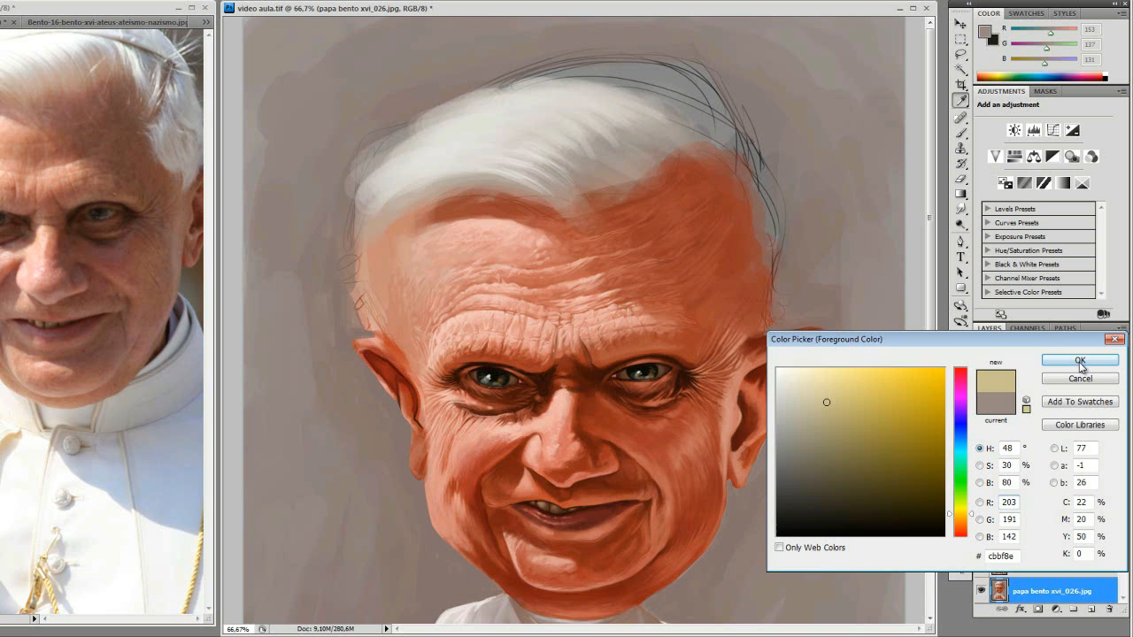
click(1062, 261)
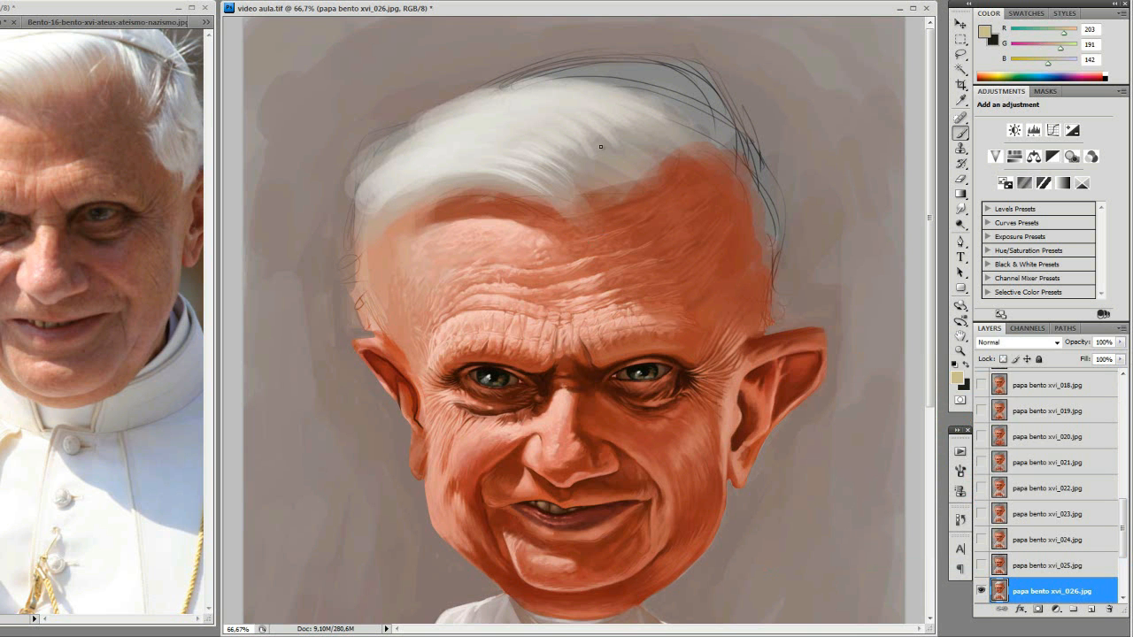
Paint a soft yellowish tint over the shaded hair beside the fine strands, above the receding hairline
mouse_move(618, 151)
mouse_down()
mouse_move(581, 178)
mouse_move(650, 136)
mouse_move(626, 156)
mouse_move(656, 148)
mouse_move(576, 188)
mouse_move(609, 203)
mouse_up()
ctrl+click(672, 196)
ctrl+click(524, 299)
Sample a darker beige from the hair, reduce the brush size and paint beige strands through the front locks and the yellow-tinted area
key(i)
click(478, 206)
key(b)
key(bracketleft)
key(bracketleft)
key(bracketleft)
mouse_move(452, 210)
mouse_down()
mouse_move(383, 164)
mouse_move(360, 190)
mouse_up()
drag(422, 265, 327, 230)
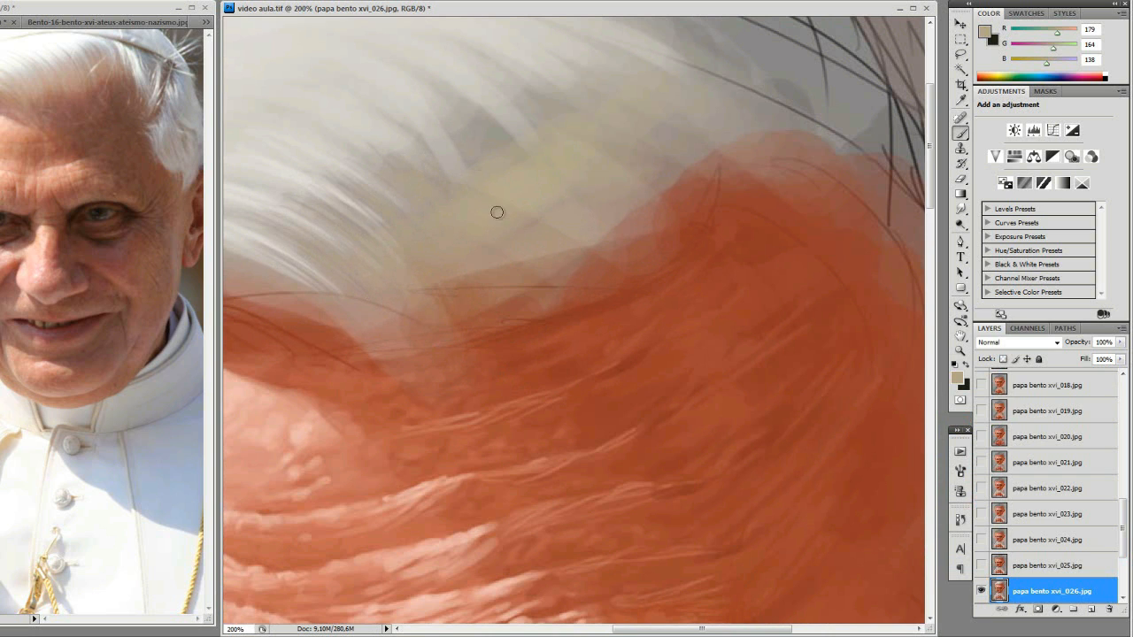
drag(556, 153, 514, 94)
alt+click(478, 344)
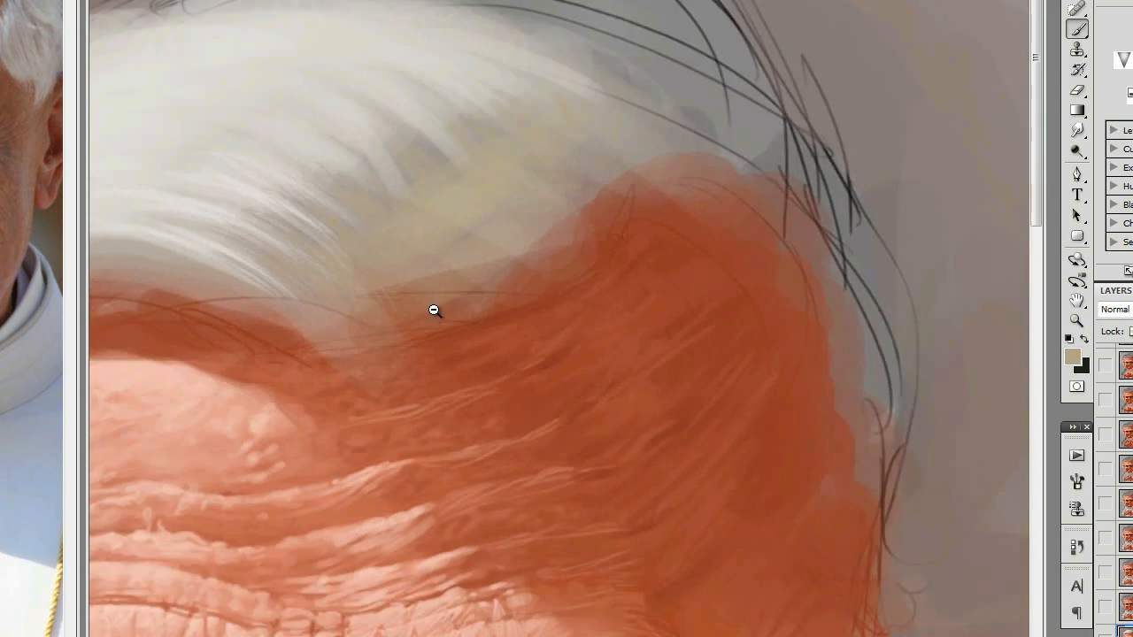
alt+click(478, 344)
alt+click(477, 343)
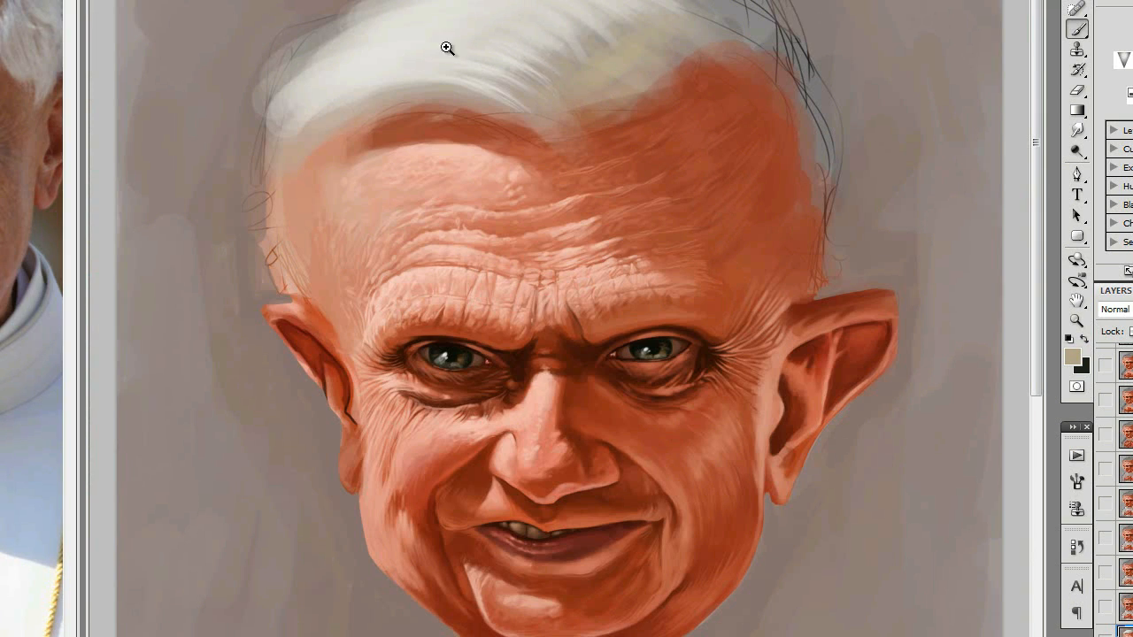
Sample a light grey from the hair and paint fine light strands running into the yellow-tinted area
ctrl+click(456, 48)
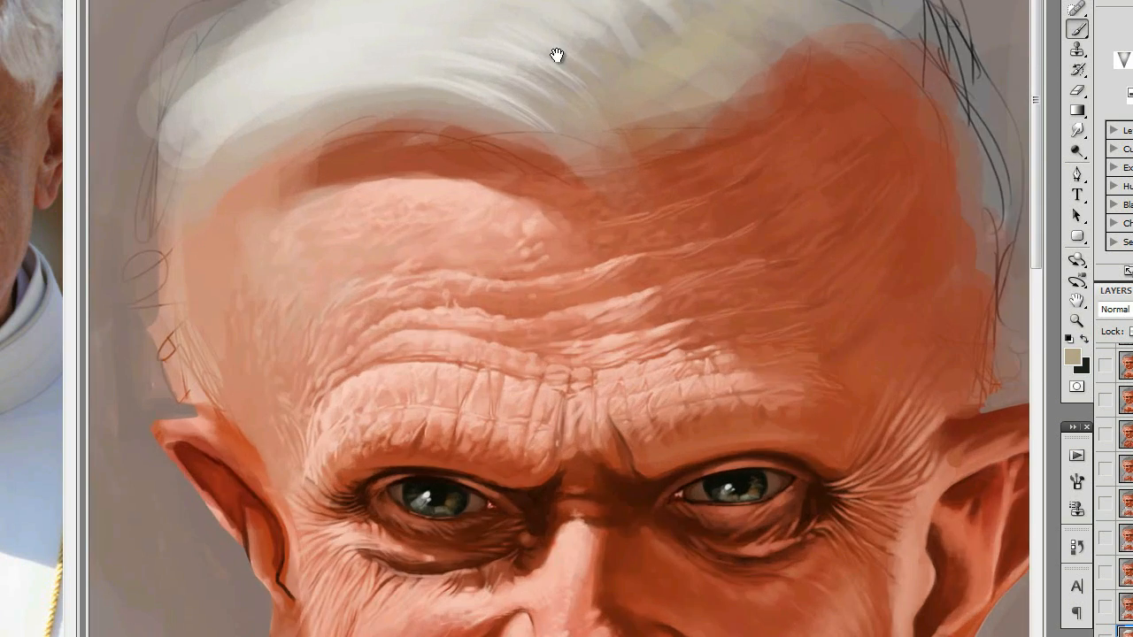
ctrl+click(557, 56)
drag(700, 38, 452, 309)
alt+click(556, 191)
mouse_move(620, 266)
mouse_down()
mouse_move(522, 175)
mouse_move(590, 251)
mouse_move(498, 192)
mouse_move(561, 243)
mouse_move(492, 206)
mouse_move(484, 237)
mouse_up()
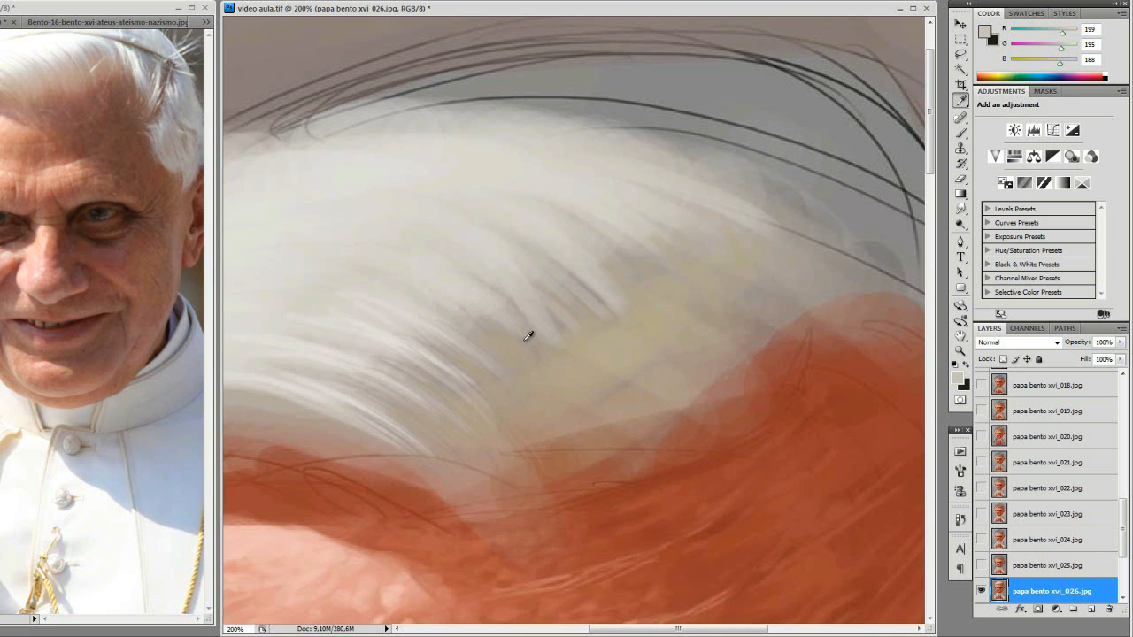
Sample a mid grey from the hair shadow and paint thin darker strands between the light locks beside the yellow-tinted area
alt+click(592, 312)
key(b)
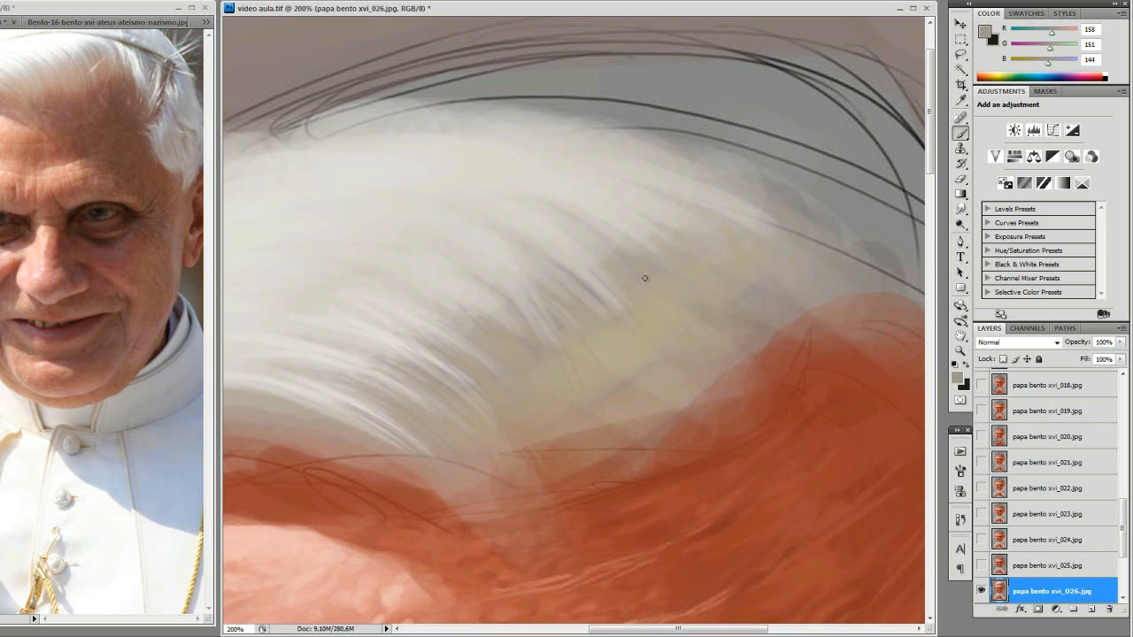
alt+click(513, 319)
alt+click(531, 319)
alt+click(589, 261)
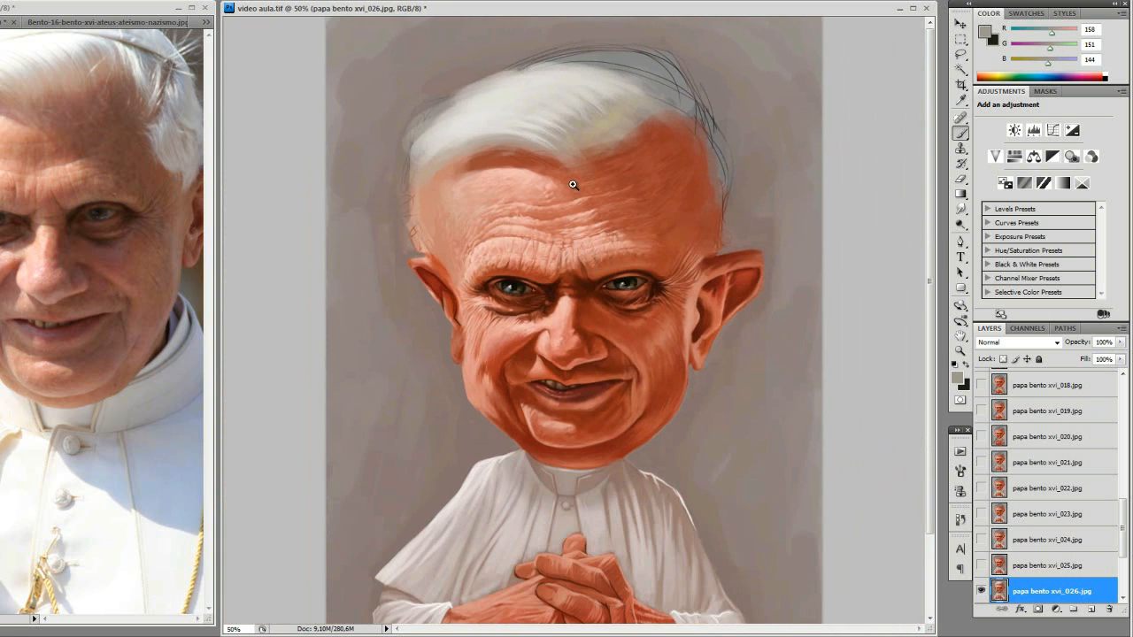
drag(454, 50, 757, 255)
ctrl+click(490, 273)
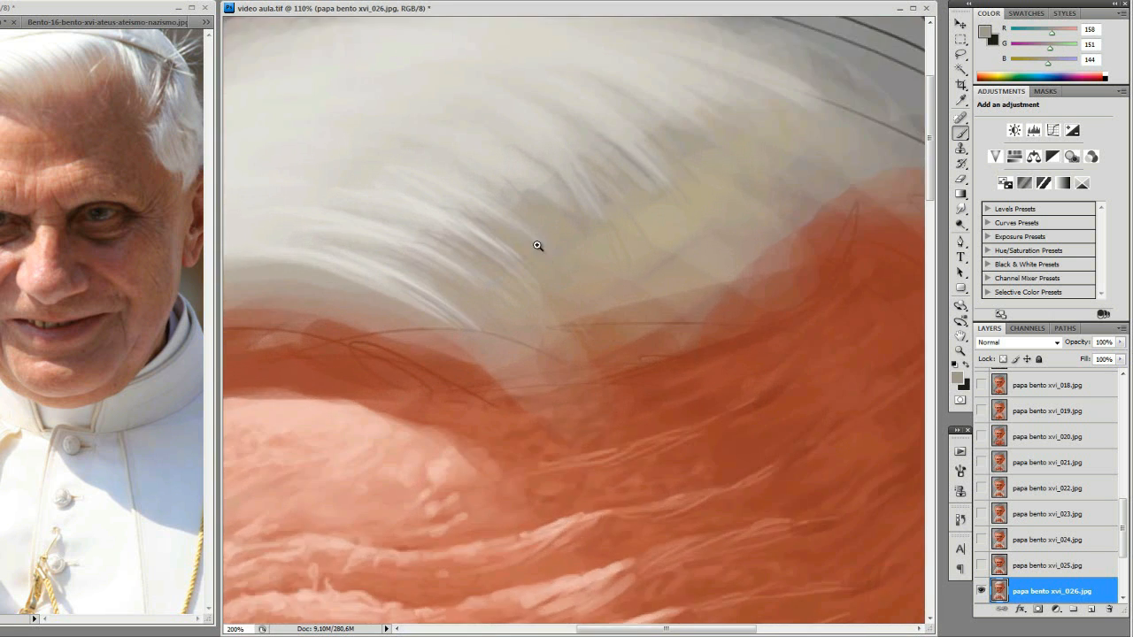
ctrl+click(537, 245)
drag(542, 244, 596, 198)
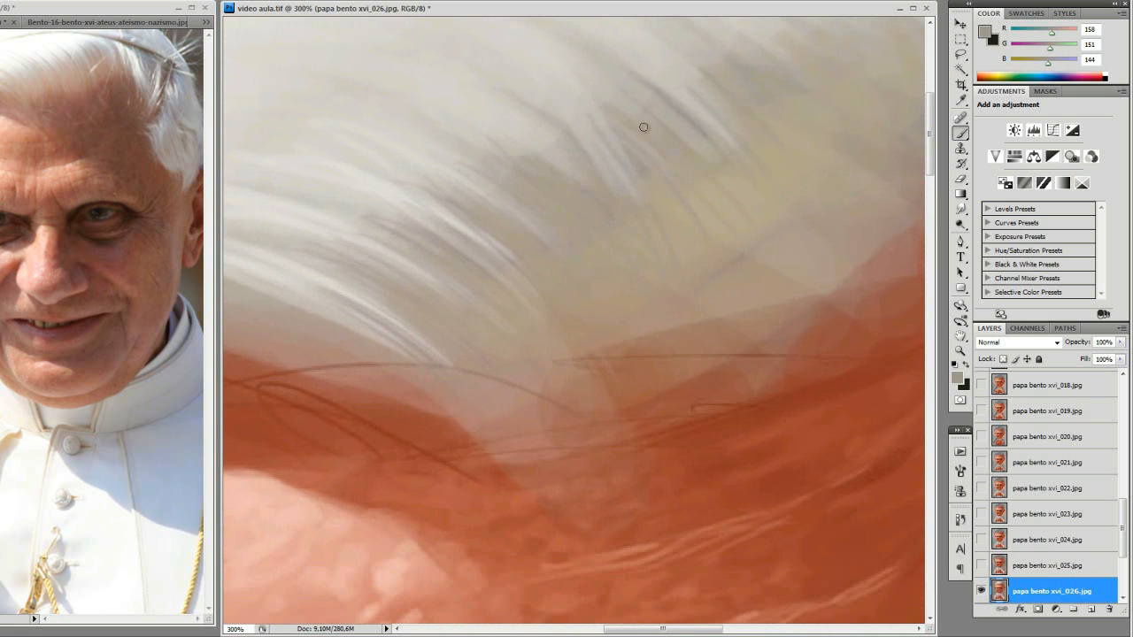
alt+click(689, 315)
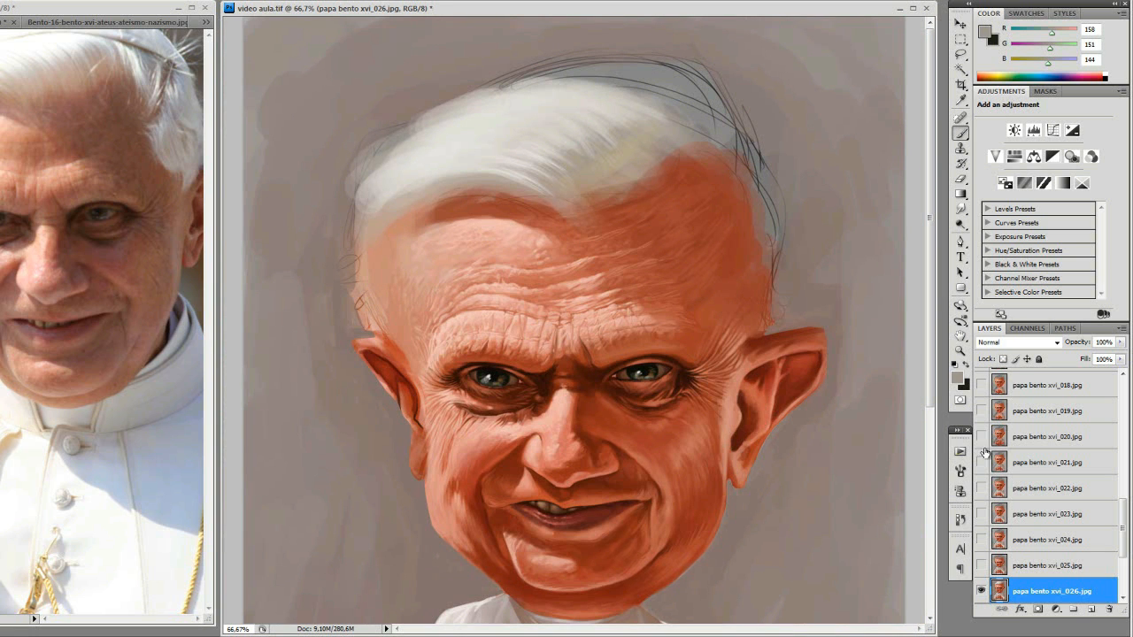
Hide the layer papa bento xvi_026.jpg to show the next painting stage and view the whole figure
scroll(1111, 522, down, 4)
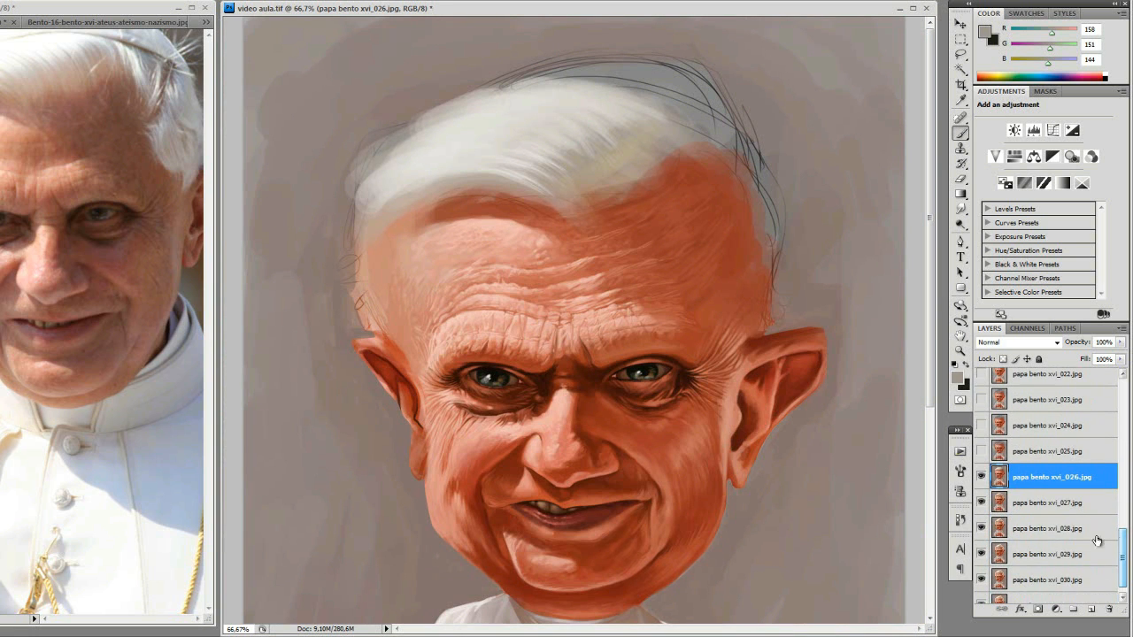
click(981, 477)
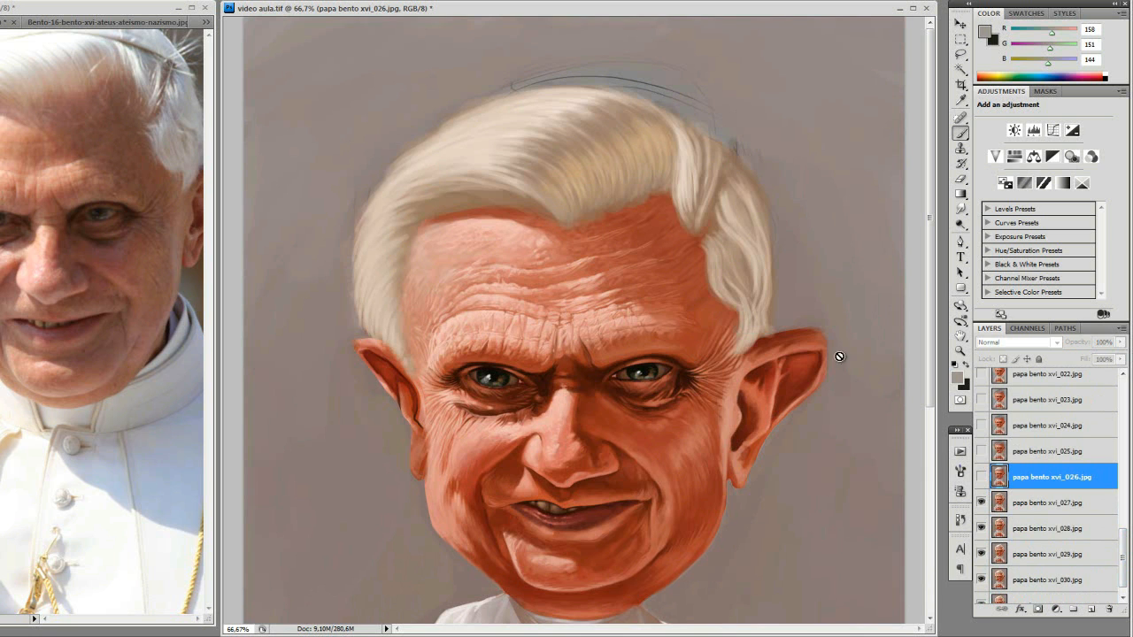
alt+click(700, 328)
alt+click(711, 354)
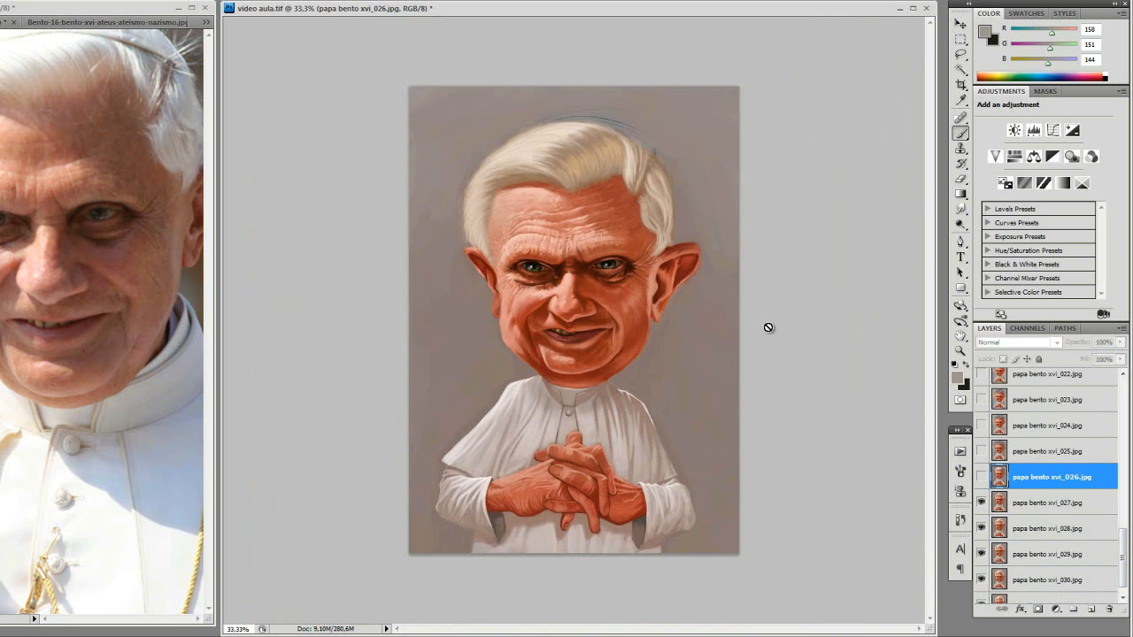
click(617, 329)
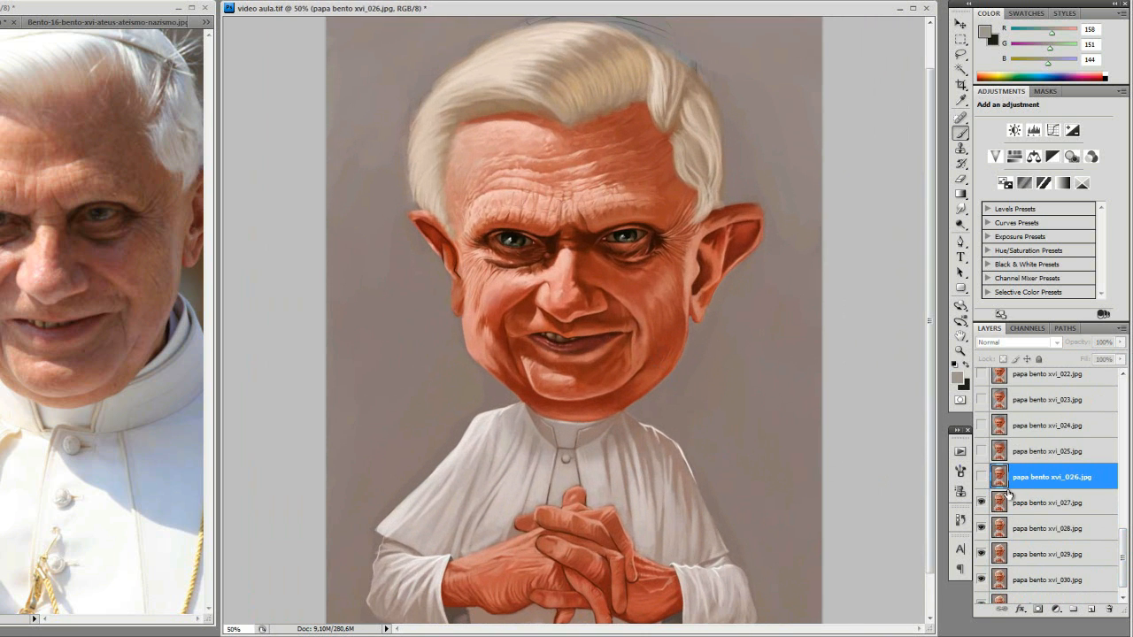
Compare the two hair stages by toggling the visibility of layer papa bento xvi_026.jpg, leaving it hidden
click(980, 477)
click(981, 479)
click(981, 479)
click(981, 479)
click(982, 479)
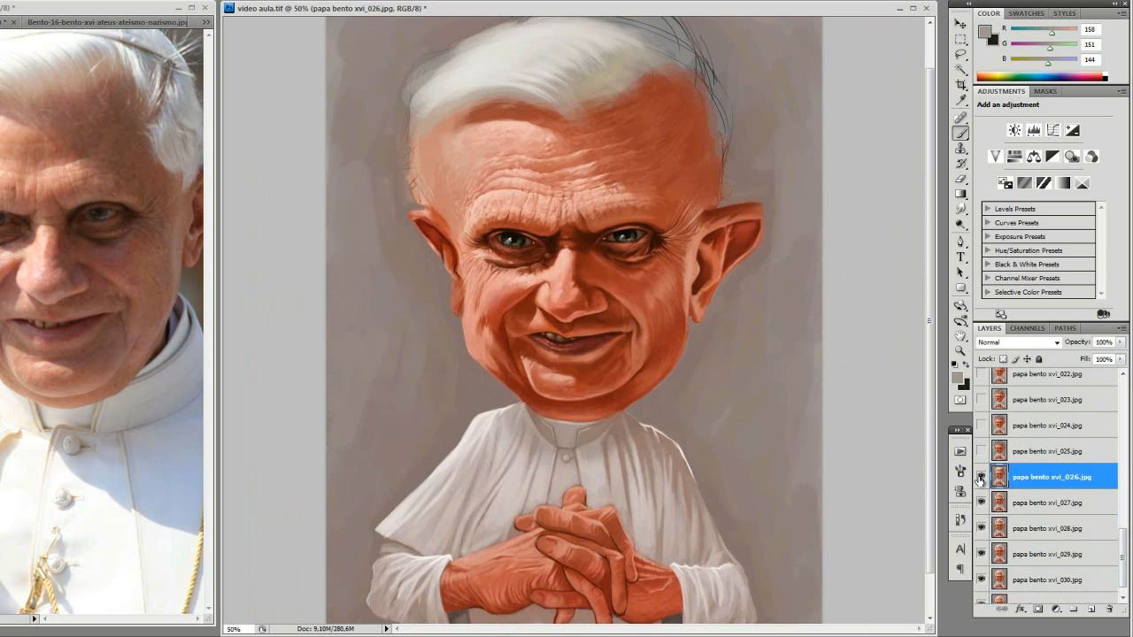
click(981, 479)
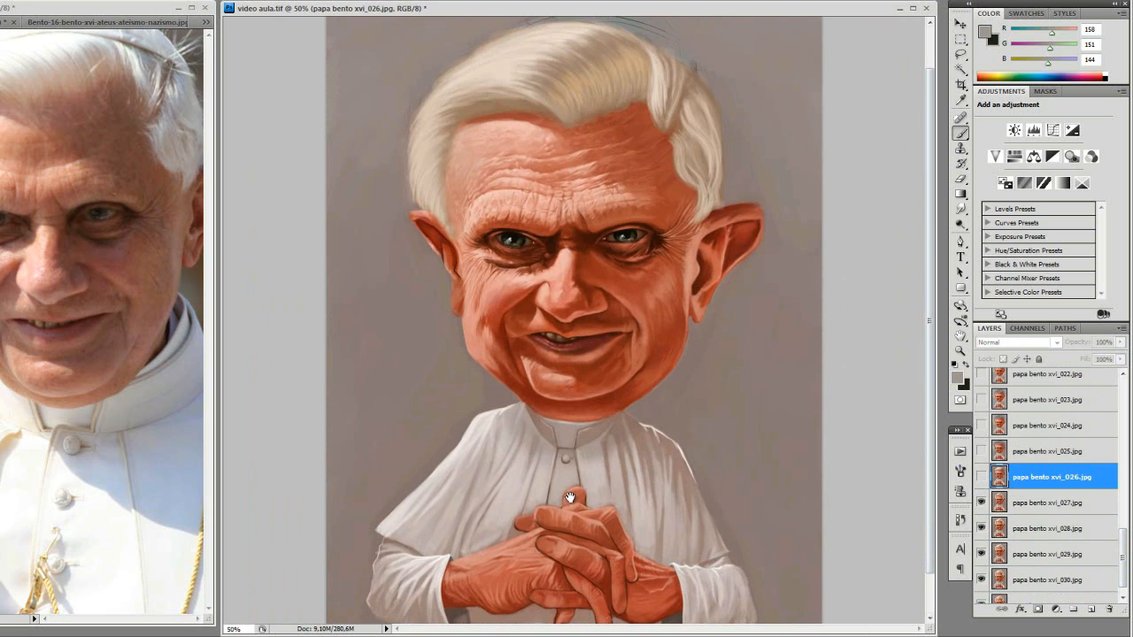
drag(570, 498, 608, 386)
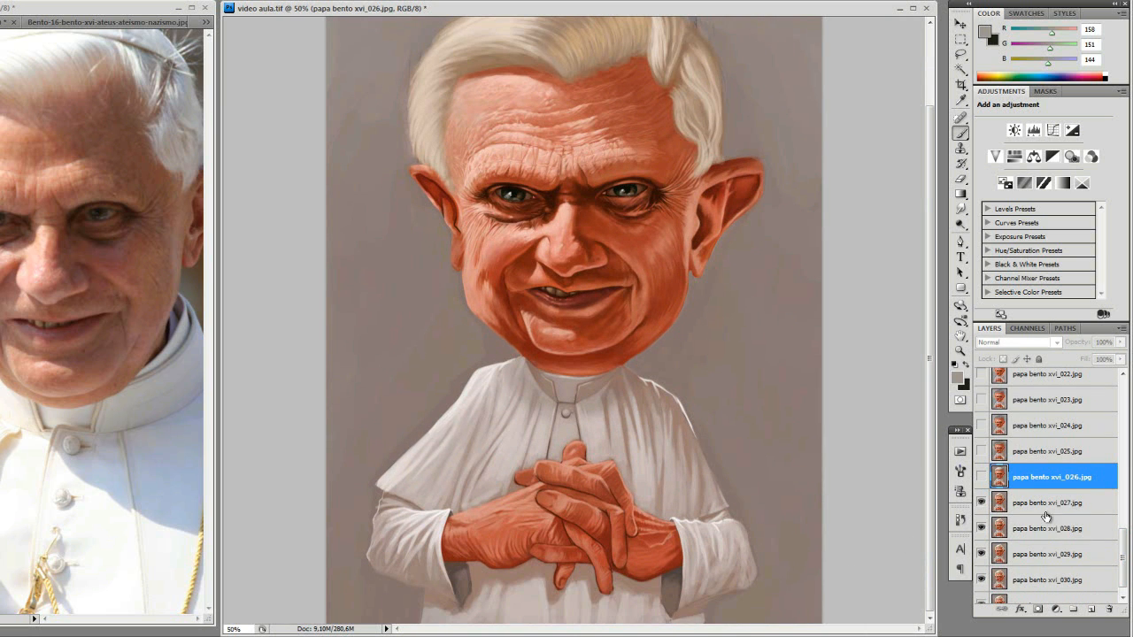
alt+click(594, 437)
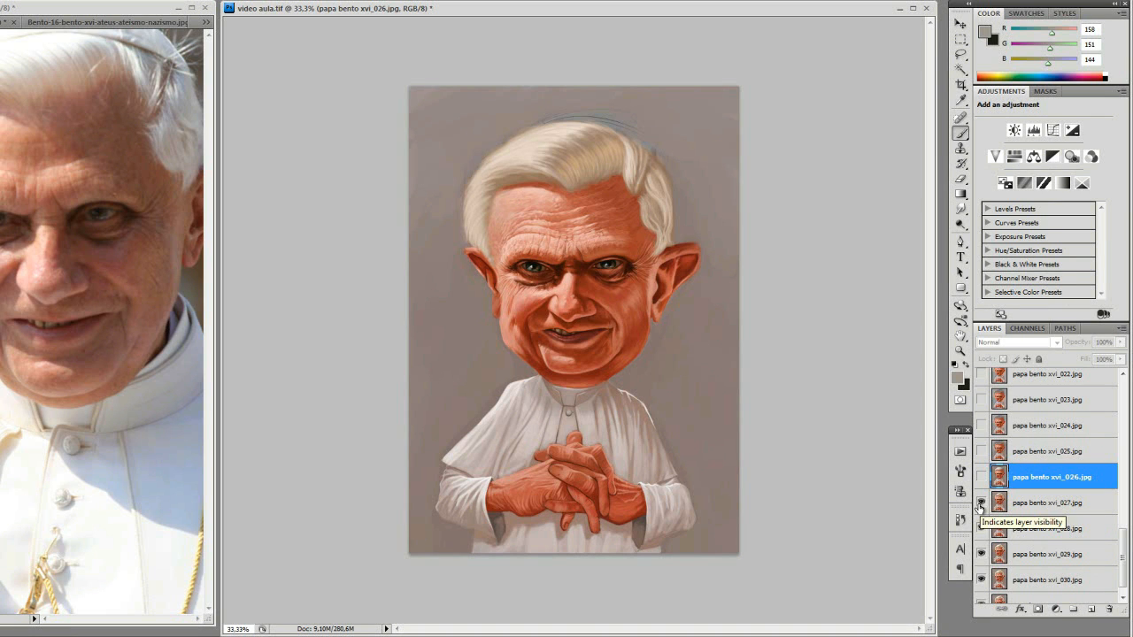
Select the layer papa bento xvi_027.jpg and toggle its visibility to compare it with the next stage, leaving it hidden
key(alt+bracketleft)
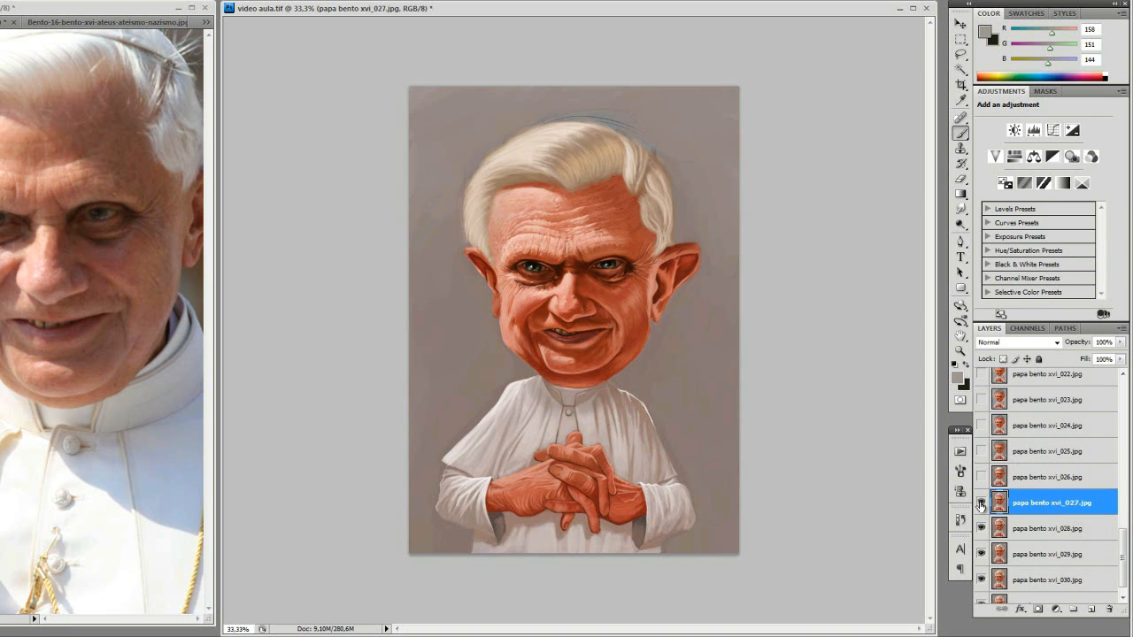
click(980, 502)
click(981, 503)
click(983, 505)
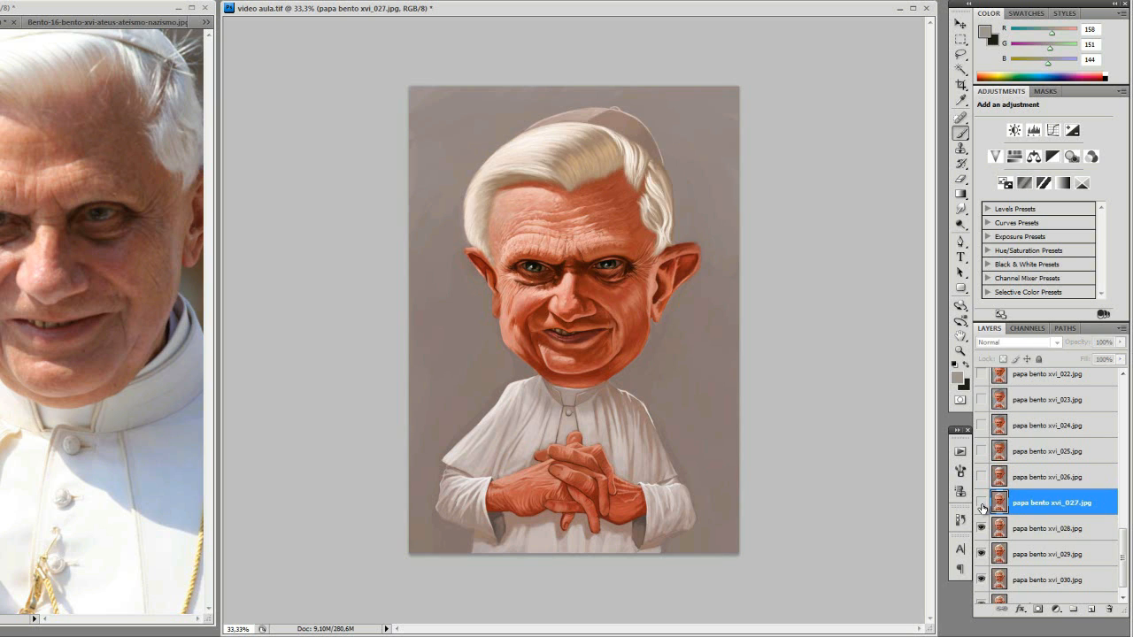
click(982, 504)
click(982, 505)
click(982, 503)
click(982, 505)
Select the layer papa bento xvi_028.jpg and toggle its visibility to compare the hands between stages, leaving it hidden
scroll(1122, 535, down, 1)
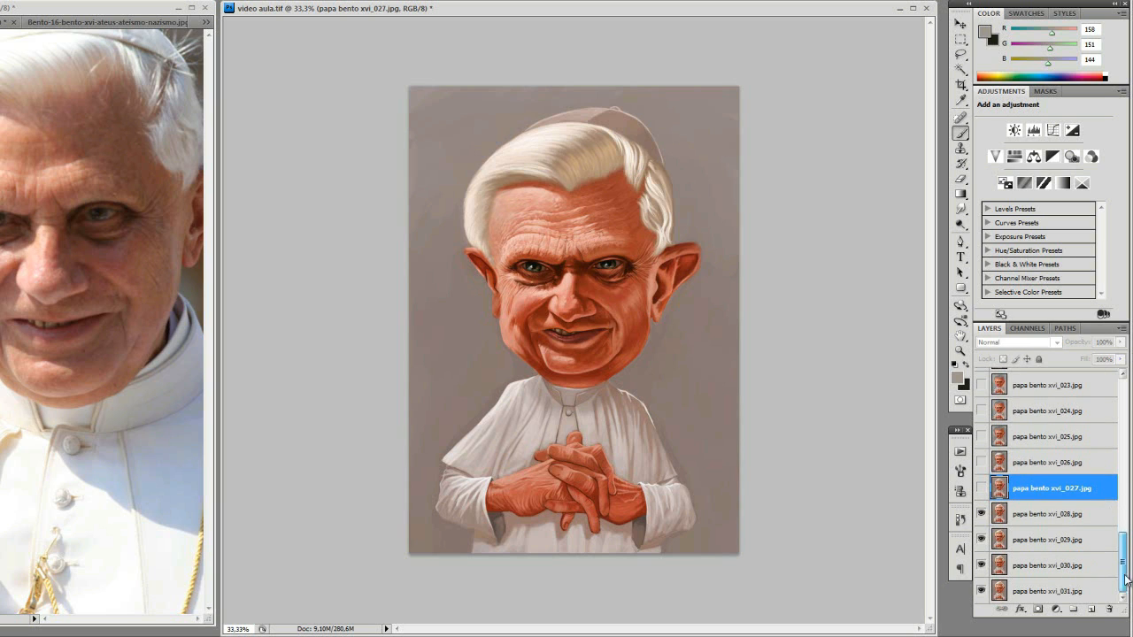
click(980, 516)
click(981, 518)
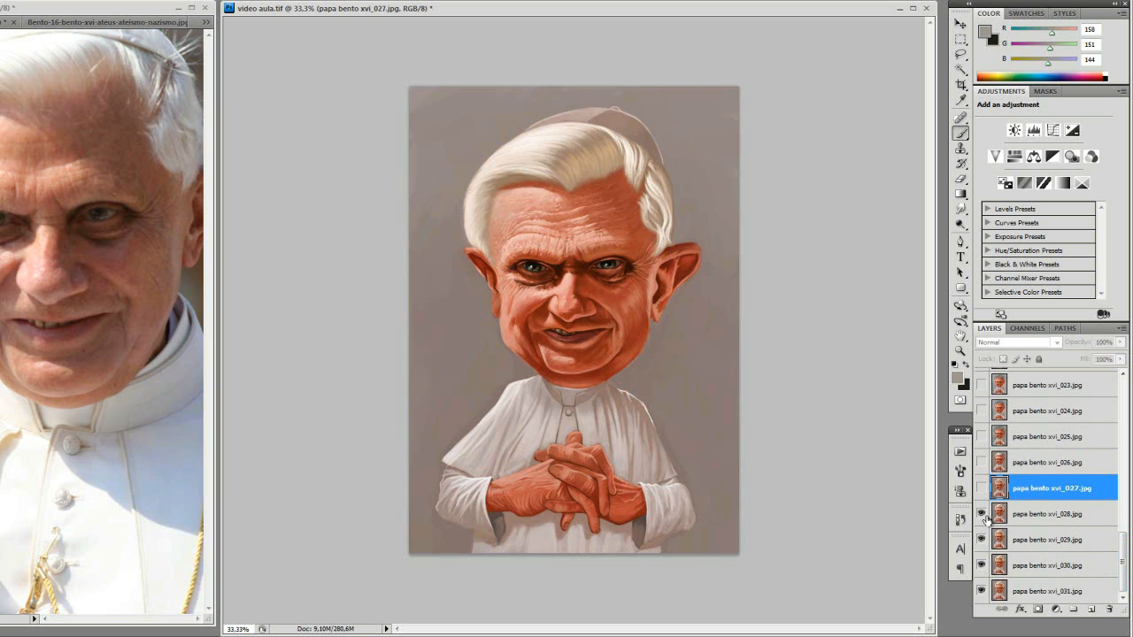
click(1051, 519)
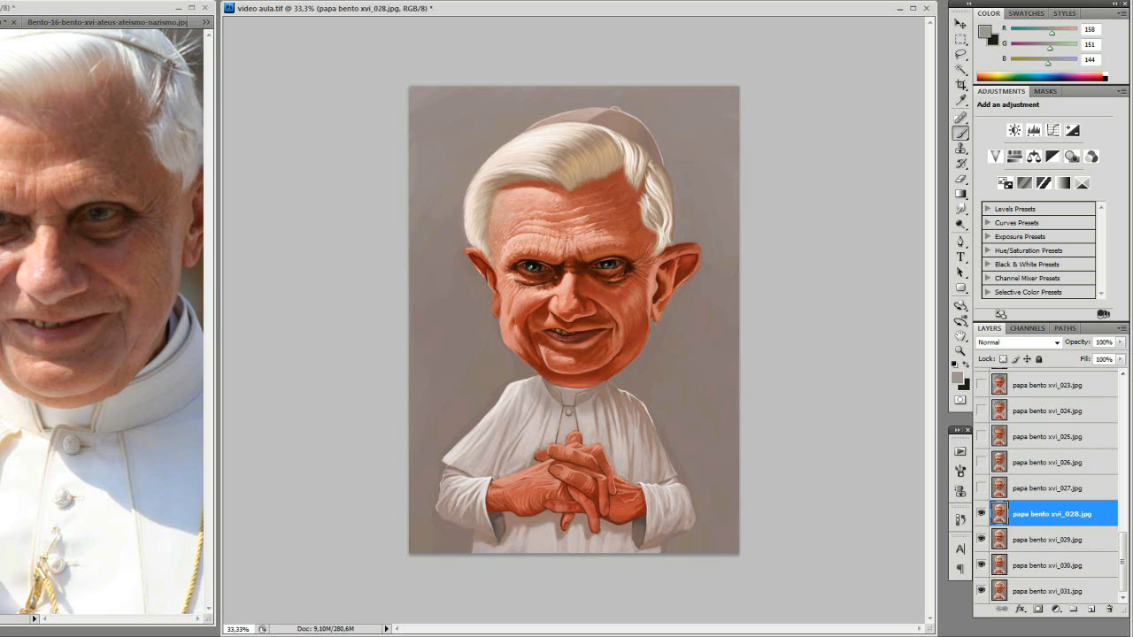
click(981, 514)
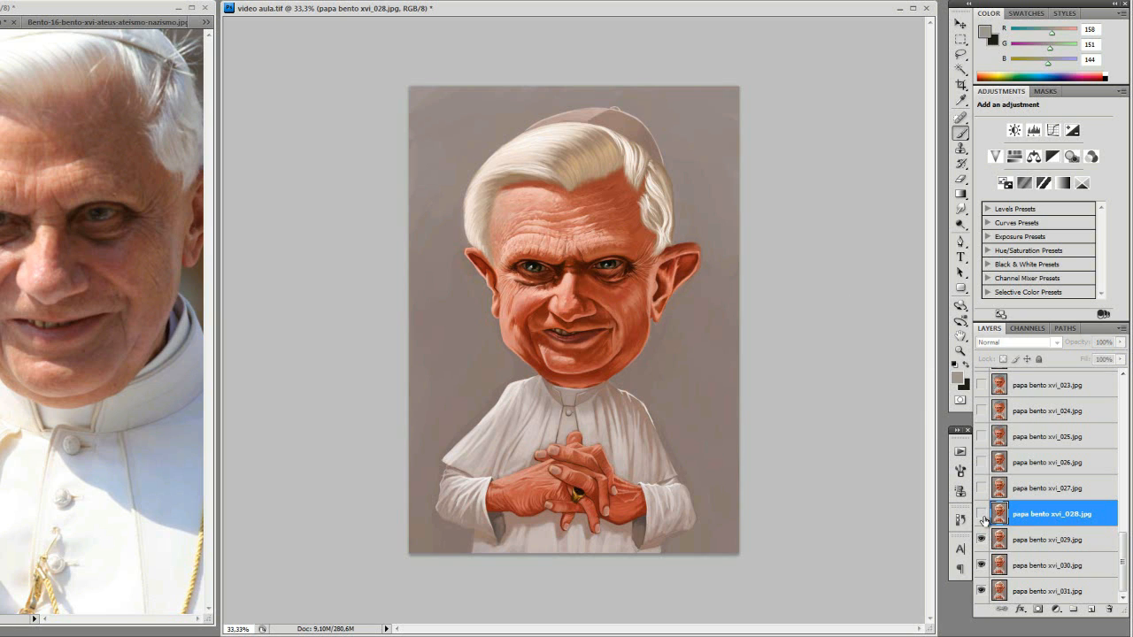
click(980, 514)
click(980, 514)
Select and hide the layer papa bento xvi_029.jpg, and examine the eyes of the next stage up close
click(1027, 541)
click(980, 540)
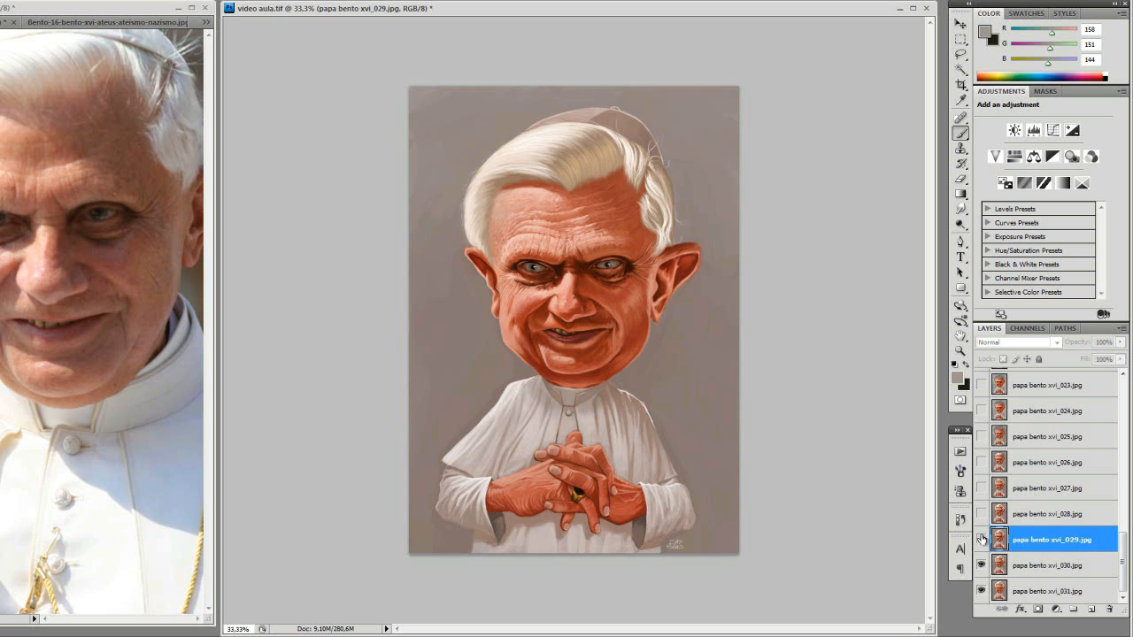
key(ctrl+space)
drag(406, 178, 791, 416)
drag(335, 144, 779, 356)
drag(606, 228, 793, 397)
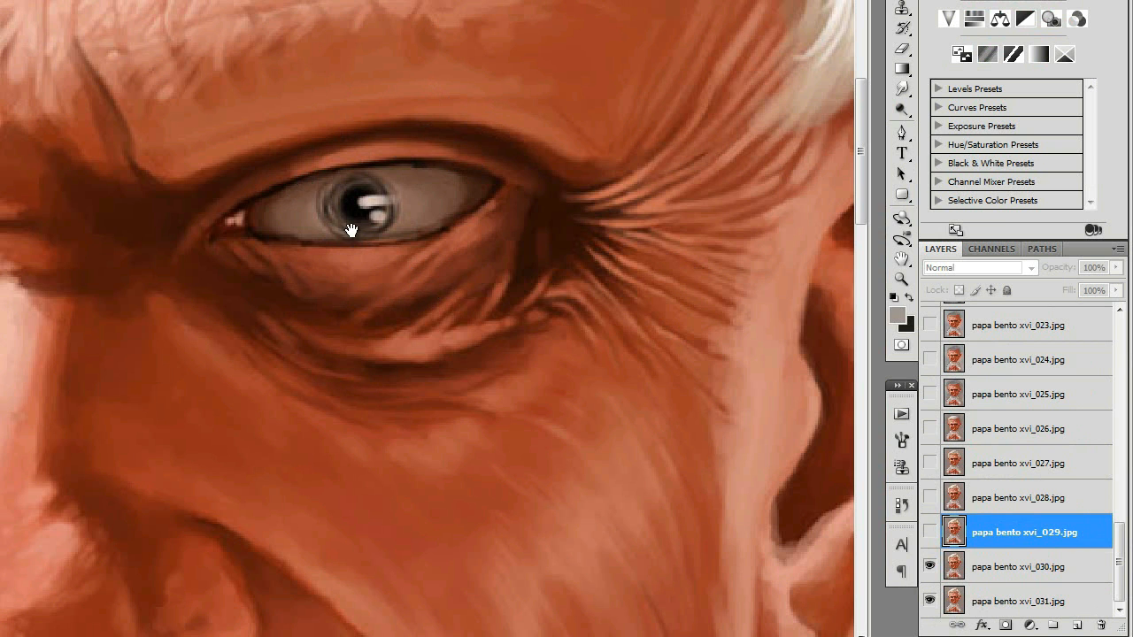
alt+click(304, 305)
scroll(500, 189, down, 3)
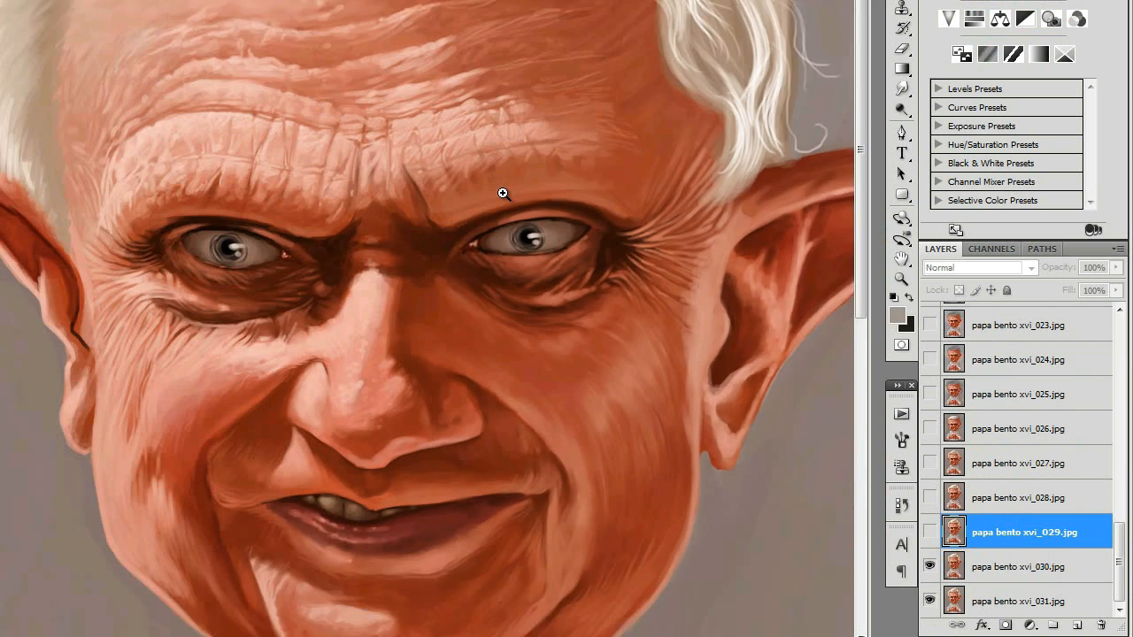
Examine the eye and the gold ring on the clasped hands up close in the papa bento xvi_030.jpg stage
scroll(360, 222, up, 5)
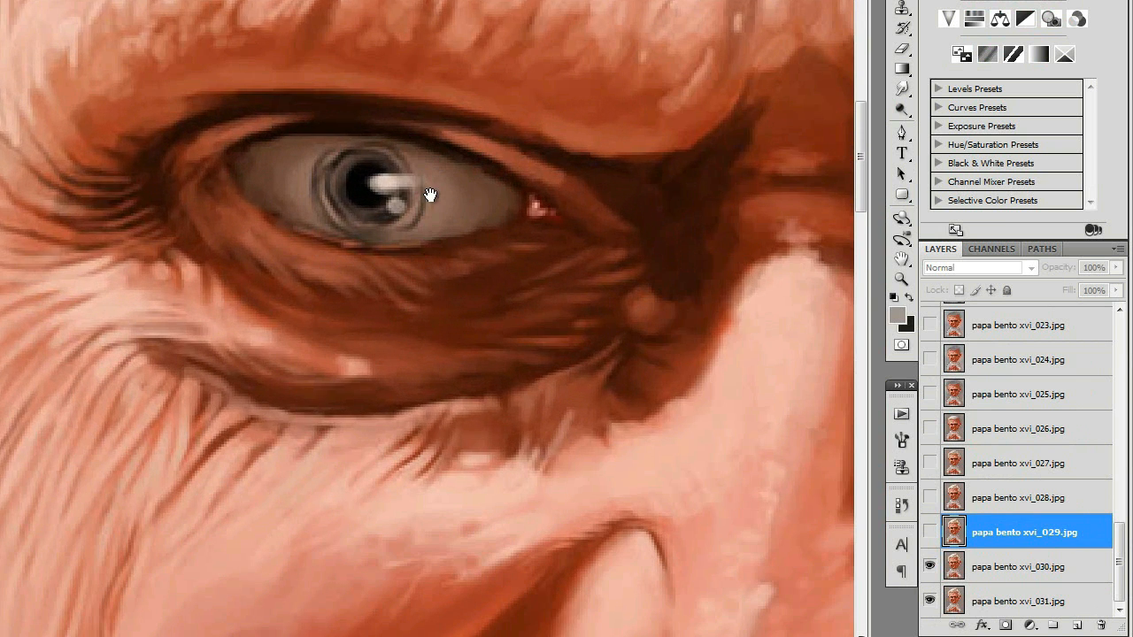
scroll(567, 318, down, 4)
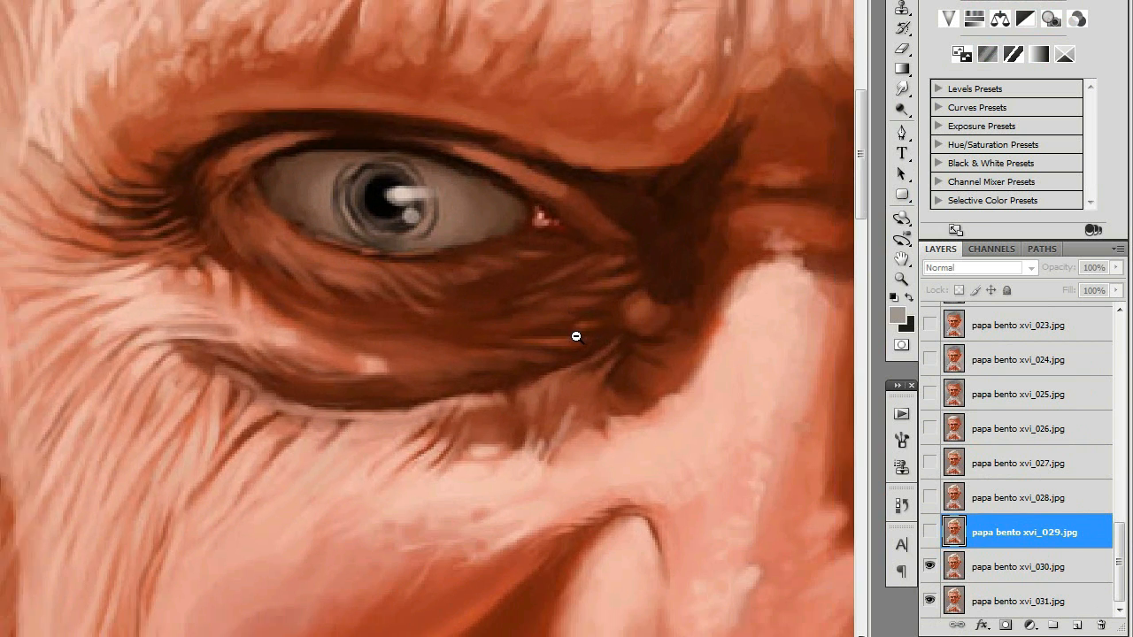
scroll(598, 376, down, 1)
scroll(508, 493, down, 4)
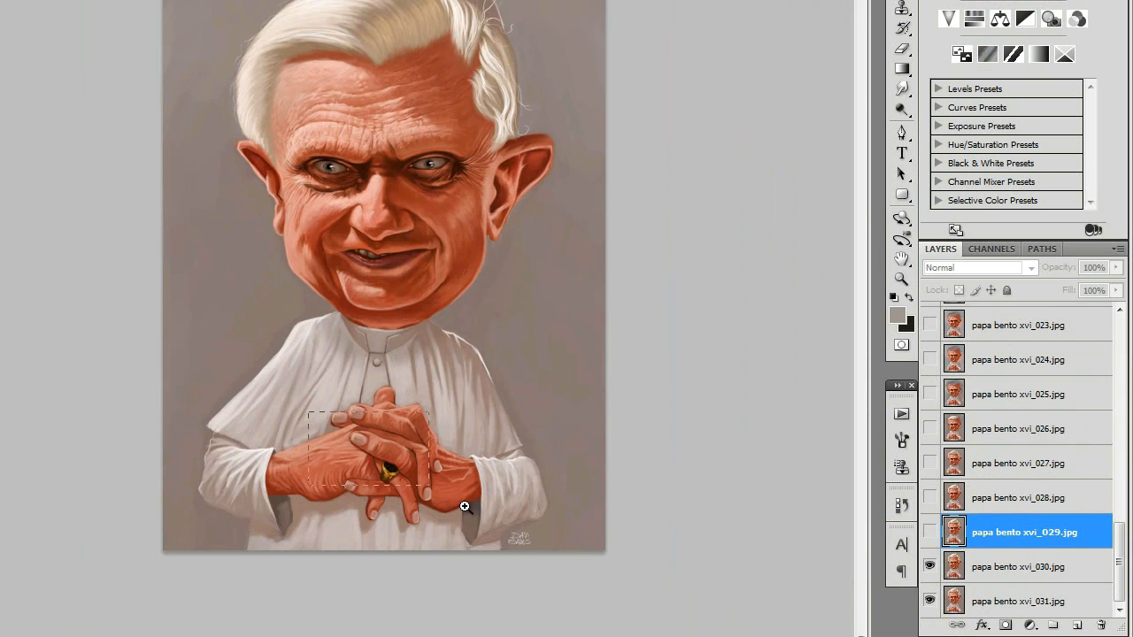
scroll(542, 561, up, 3)
drag(101, 228, 445, 464)
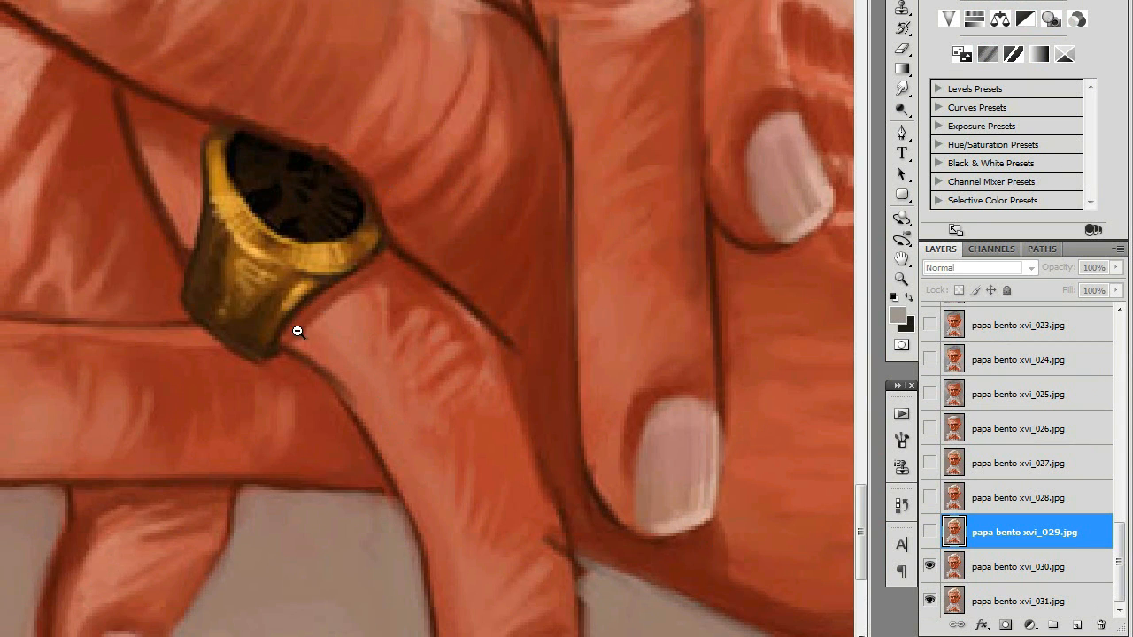
scroll(298, 326, down, 5)
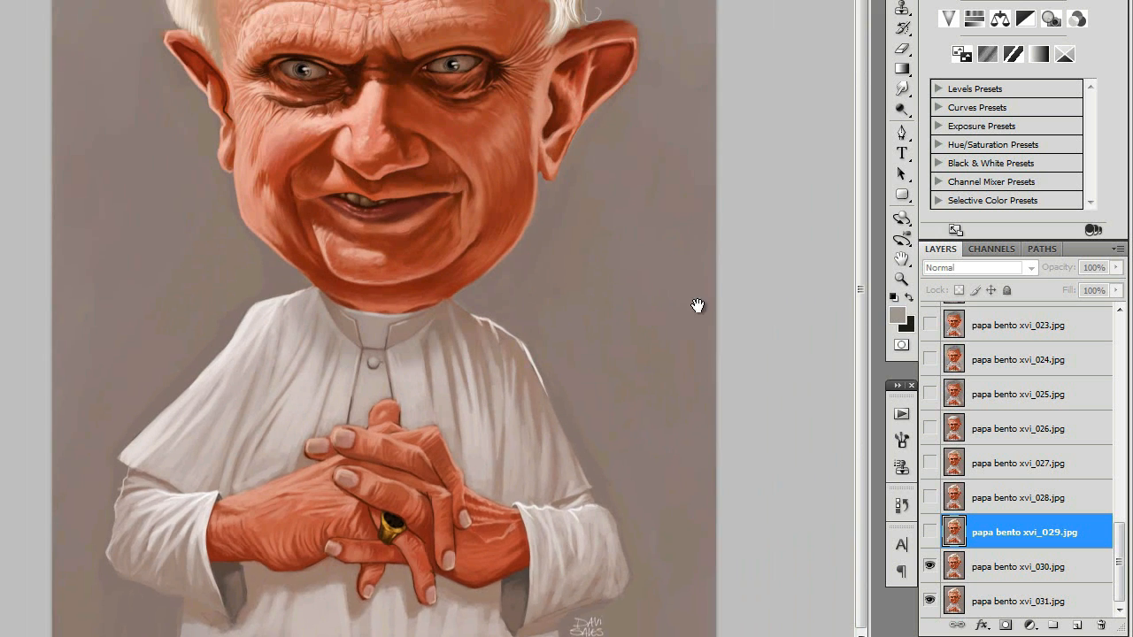
scroll(475, 366, down, 1)
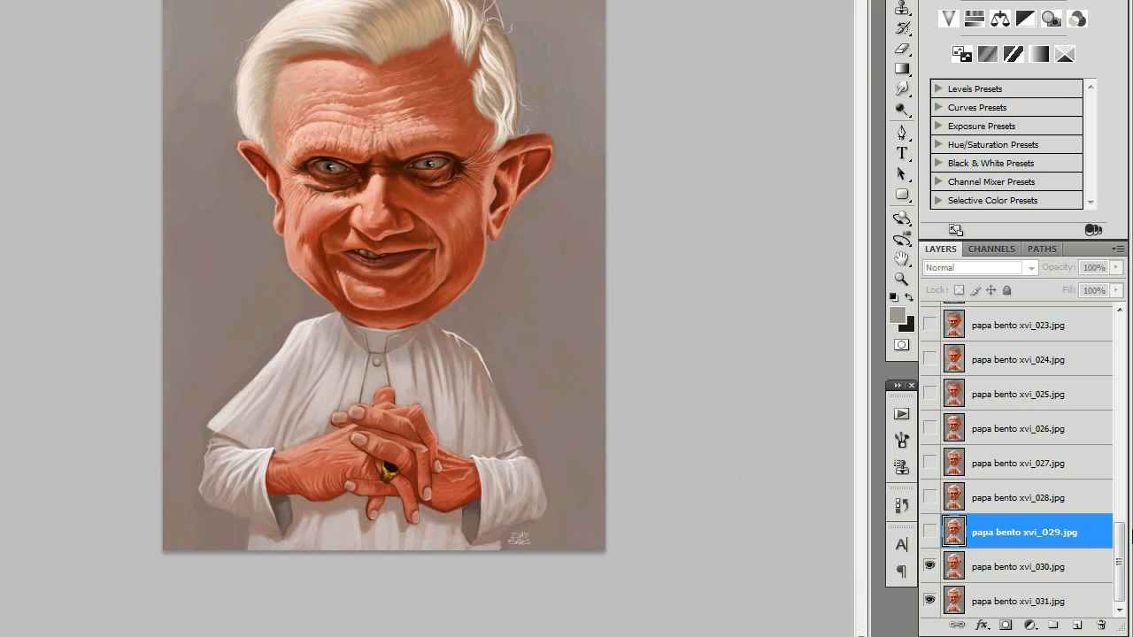
Select the layer papa bento xvi_031.jpg and toggle the visibility of papa bento xvi_030.jpg to compare the two stages, leaving papa bento xvi_030.jpg hidden
click(930, 566)
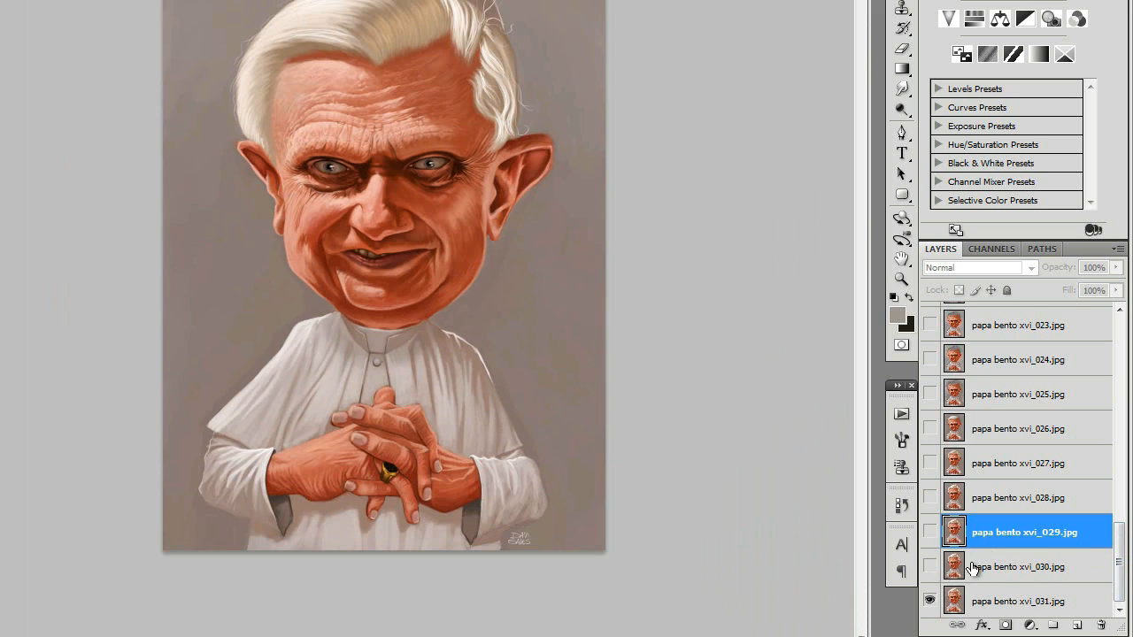
click(995, 607)
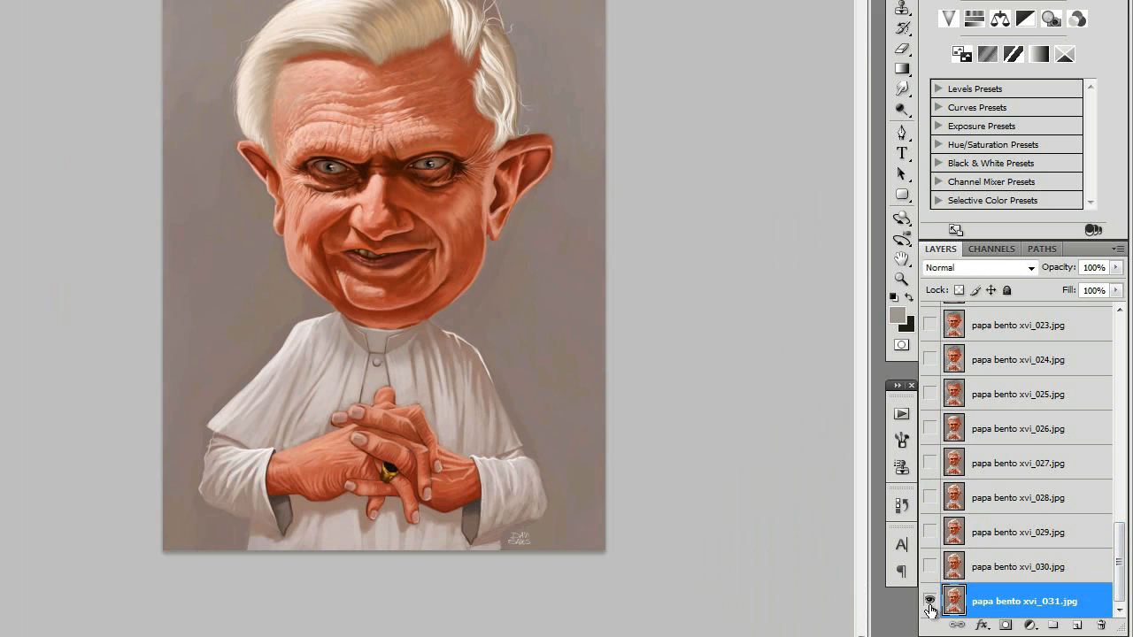
click(932, 575)
click(932, 574)
click(932, 574)
click(932, 575)
click(932, 574)
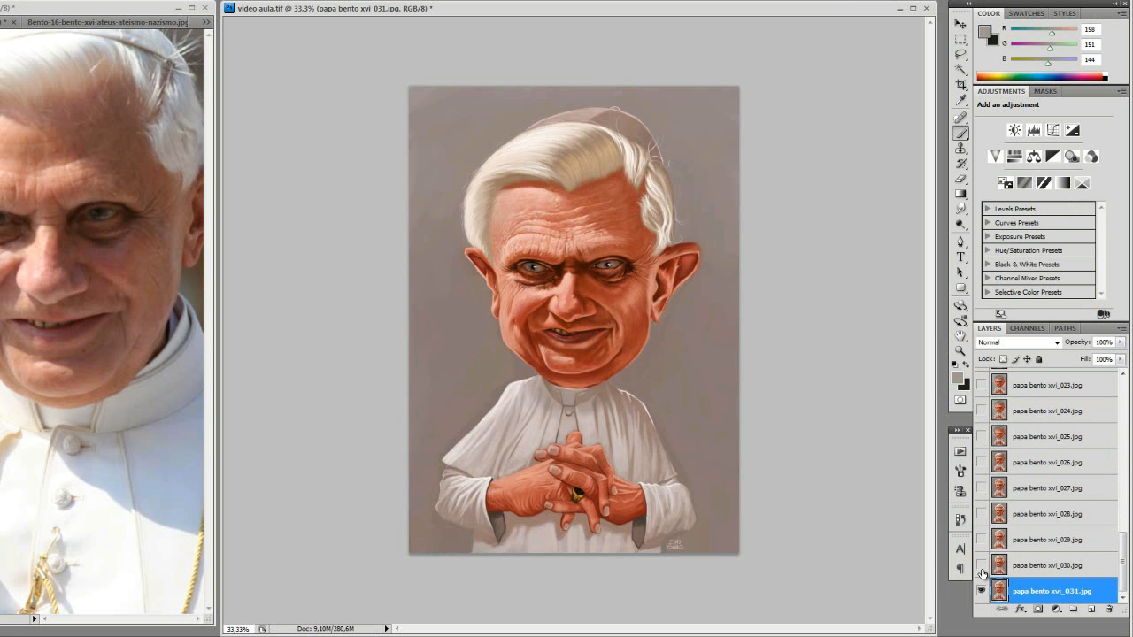
click(980, 567)
Examine the final stage up close, covering the forehead wrinkles, eyes, hair, face and robe, and the overall figure
drag(471, 160, 593, 302)
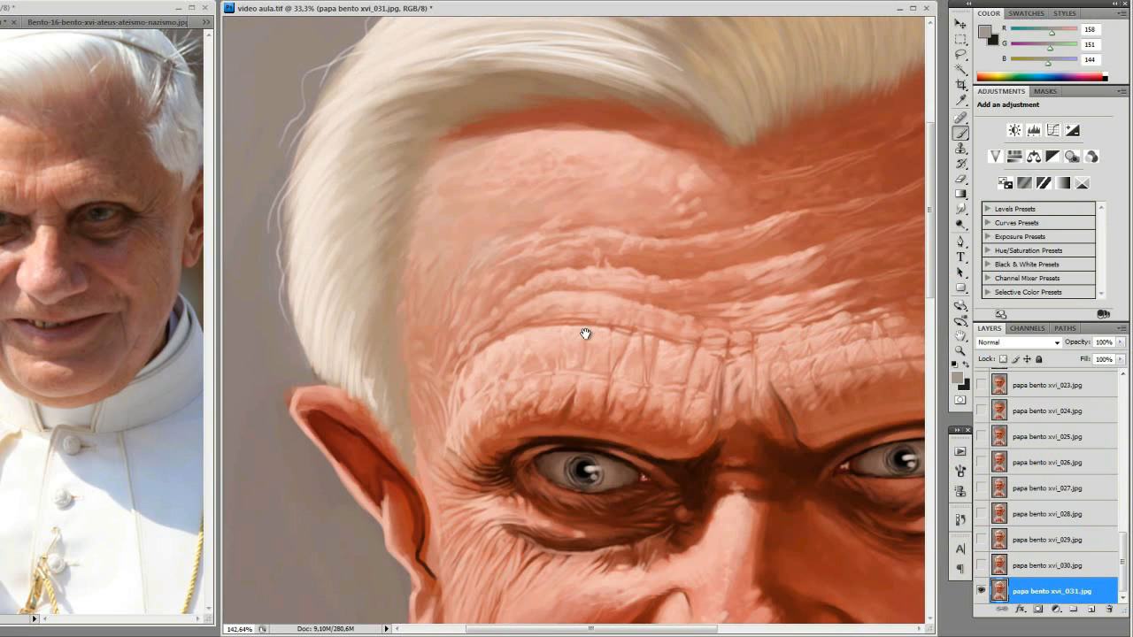
drag(730, 433, 588, 462)
alt+click(575, 402)
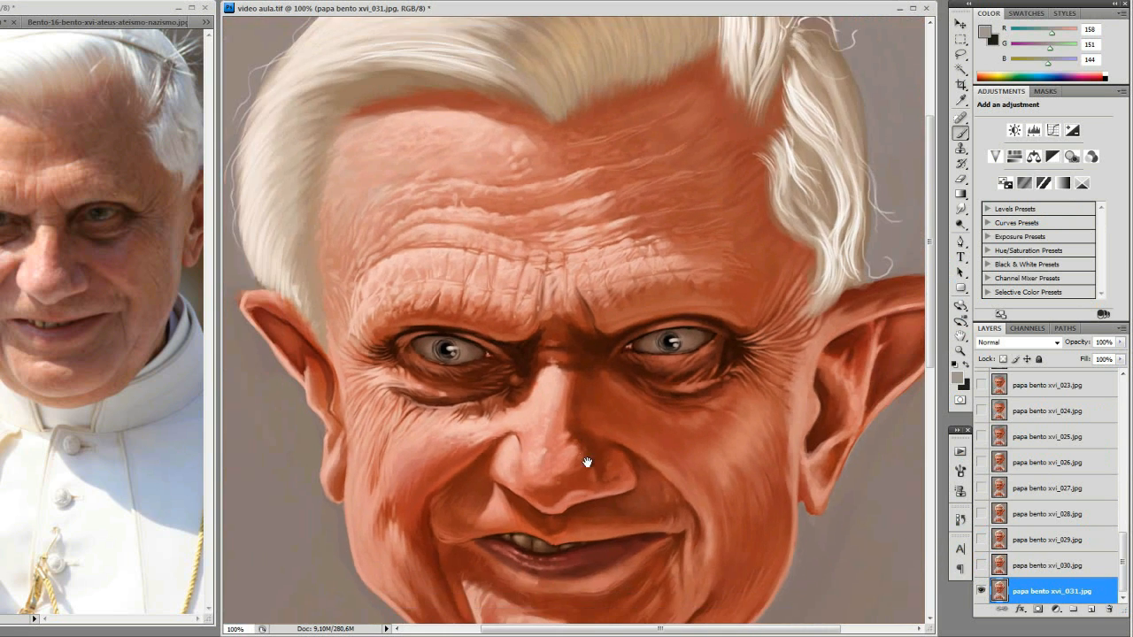
drag(586, 516, 583, 346)
alt+click(494, 394)
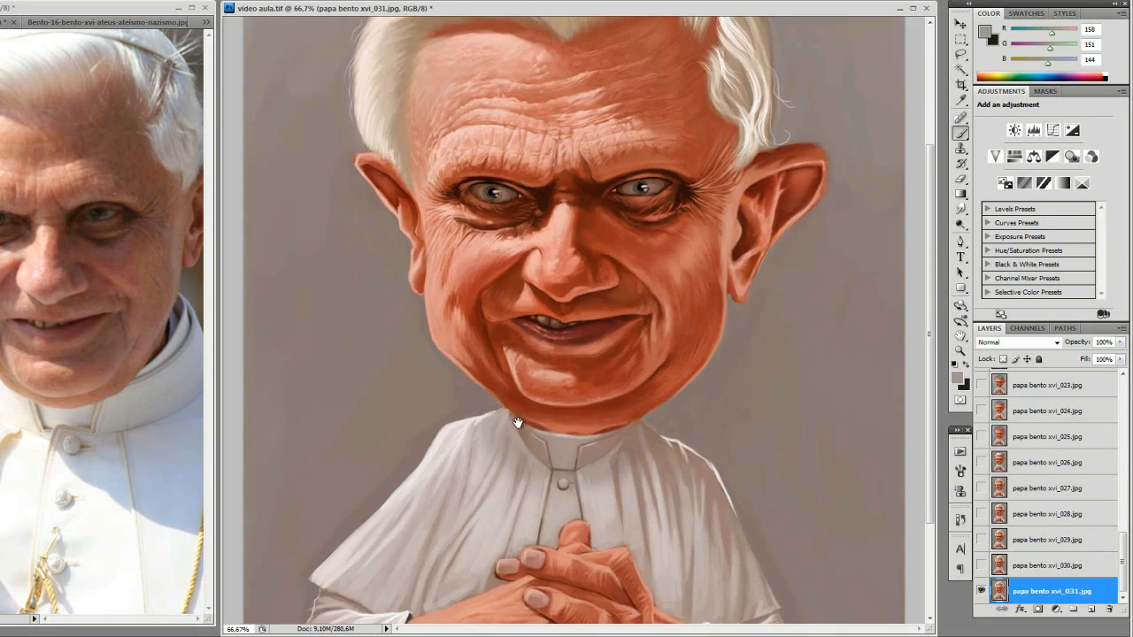
alt+click(518, 426)
alt+click(523, 438)
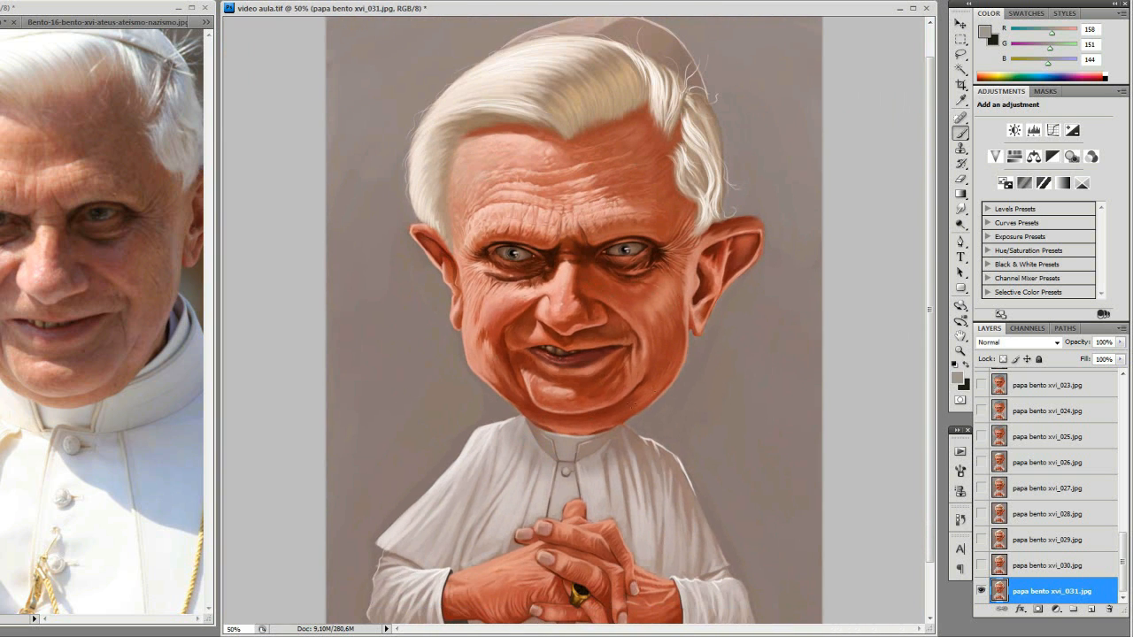
click(504, 208)
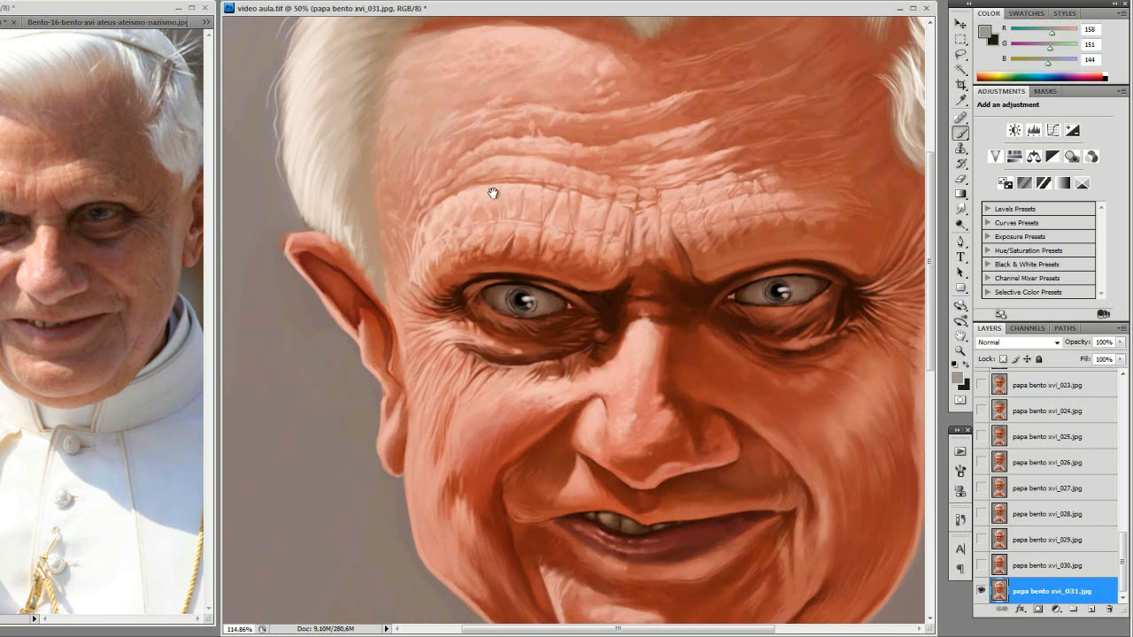
alt+click(684, 381)
alt+click(684, 380)
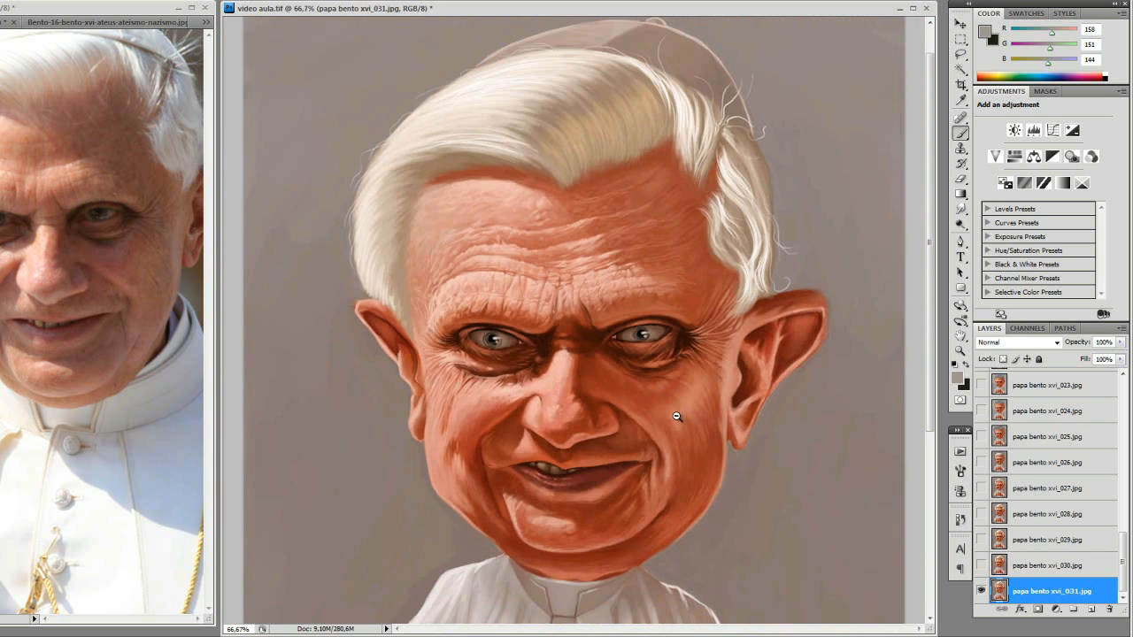
scroll(610, 460, down, 5)
alt+click(532, 450)
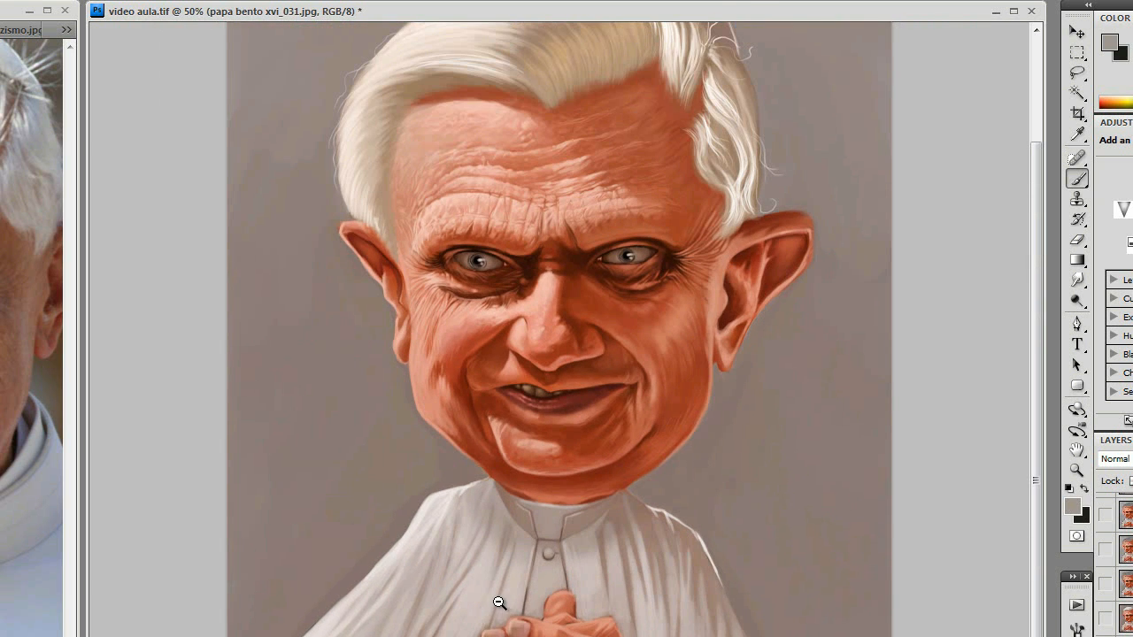